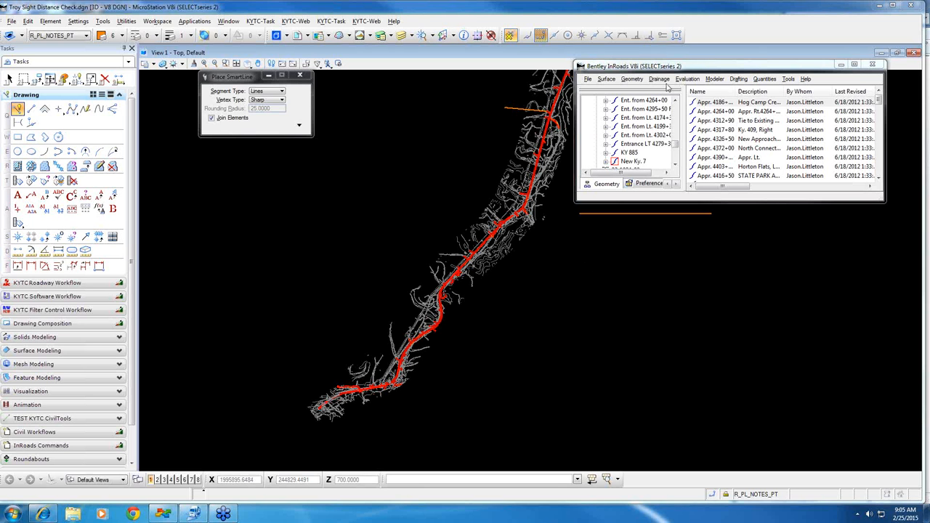
Make sure the Sight Visibility Add-In is enabled in the InRoads application add-ins and accept the add-in settings
{"action": "left_click_drag", "start_coordinate": [681, 67], "coordinate": [700, 81]}
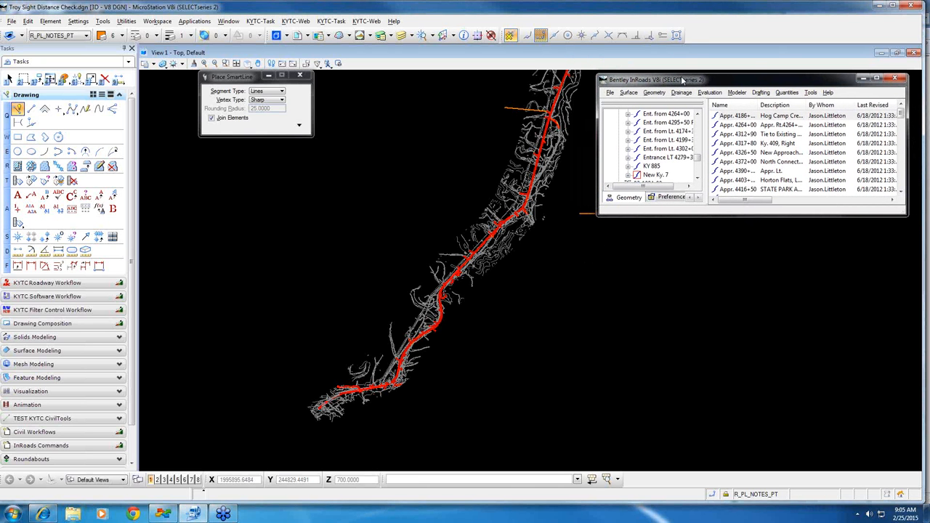
{"action": "left_click", "coordinate": [810, 93]}
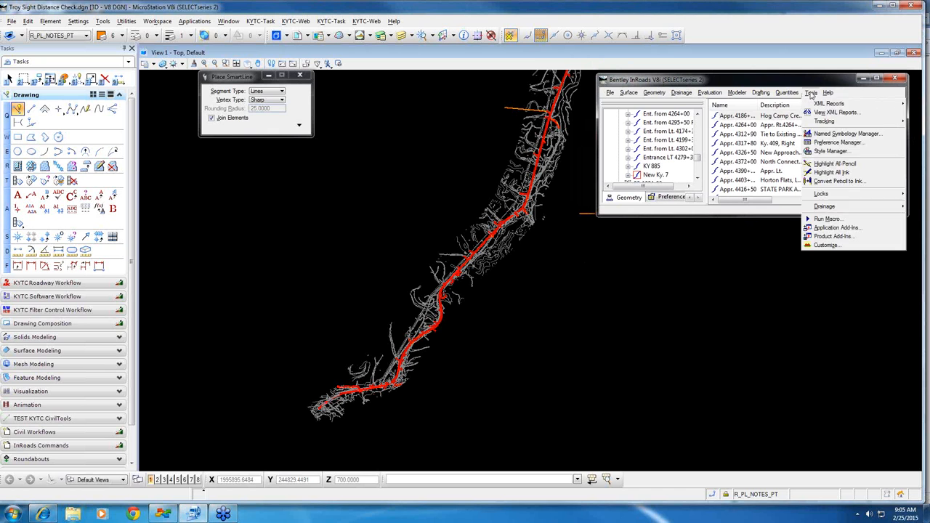
{"action": "mouse_move", "coordinate": [710, 93]}
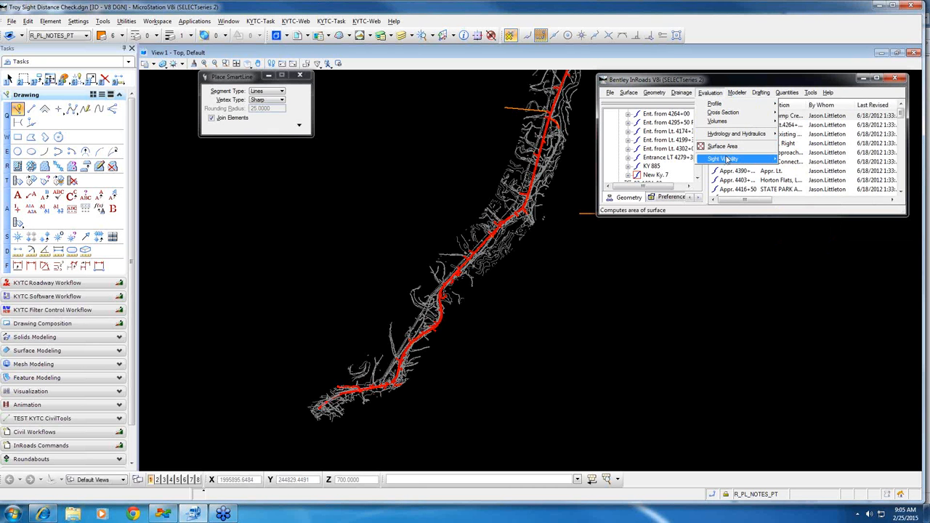
{"action": "mouse_move", "coordinate": [728, 162]}
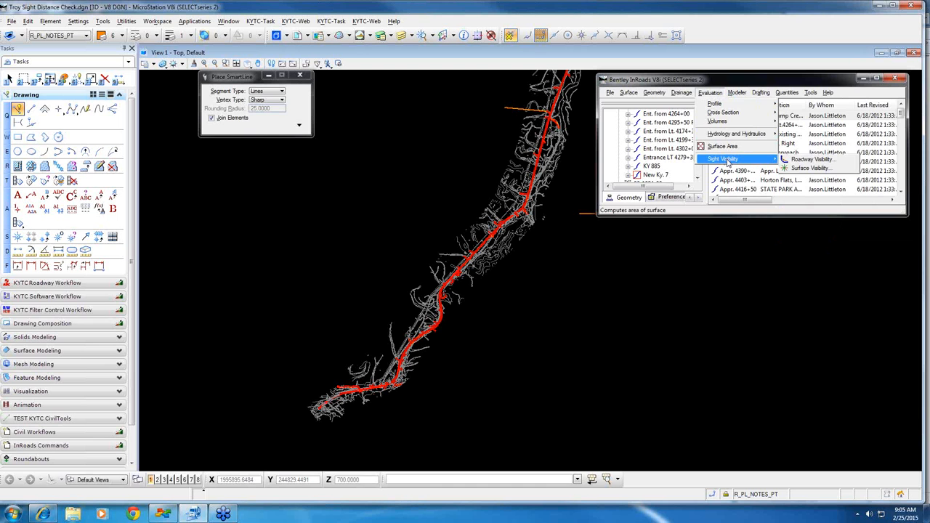
{"action": "mouse_move", "coordinate": [811, 94]}
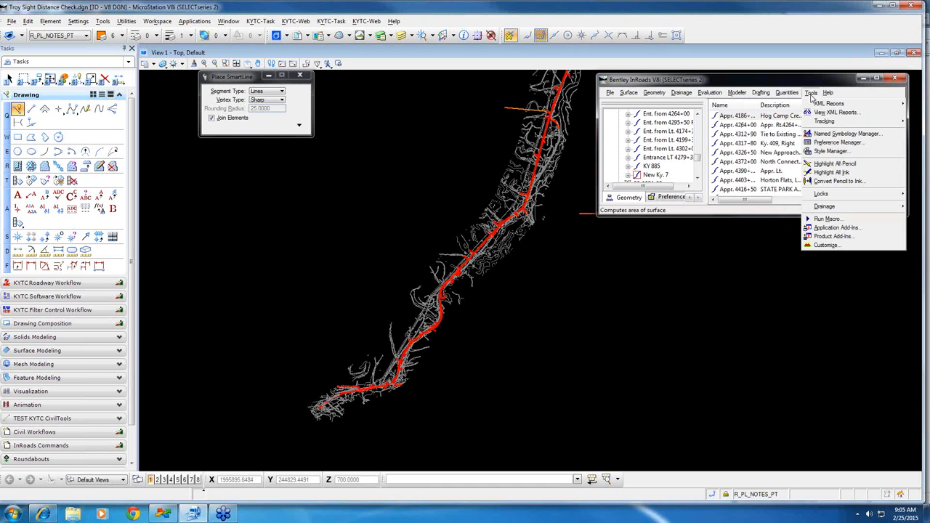
{"action": "left_click", "coordinate": [834, 228]}
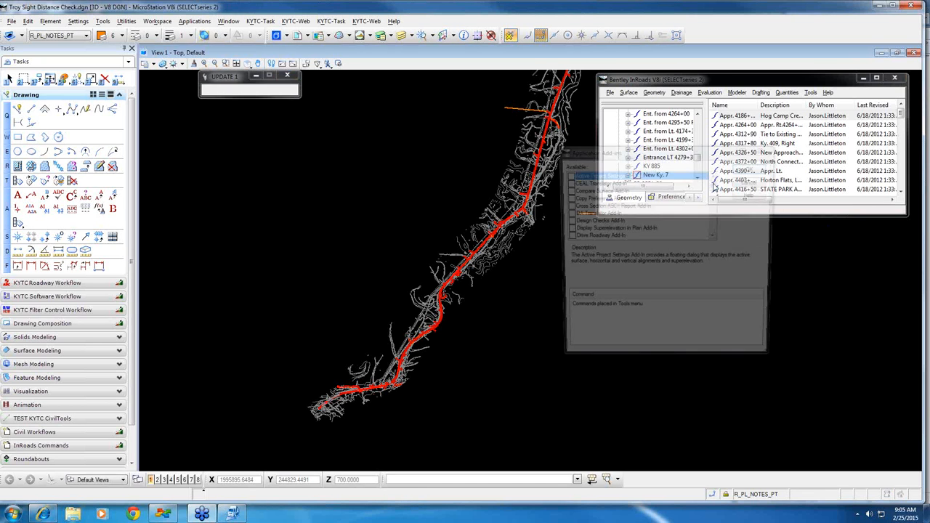
{"action": "left_click_drag", "start_coordinate": [717, 188], "coordinate": [717, 220]}
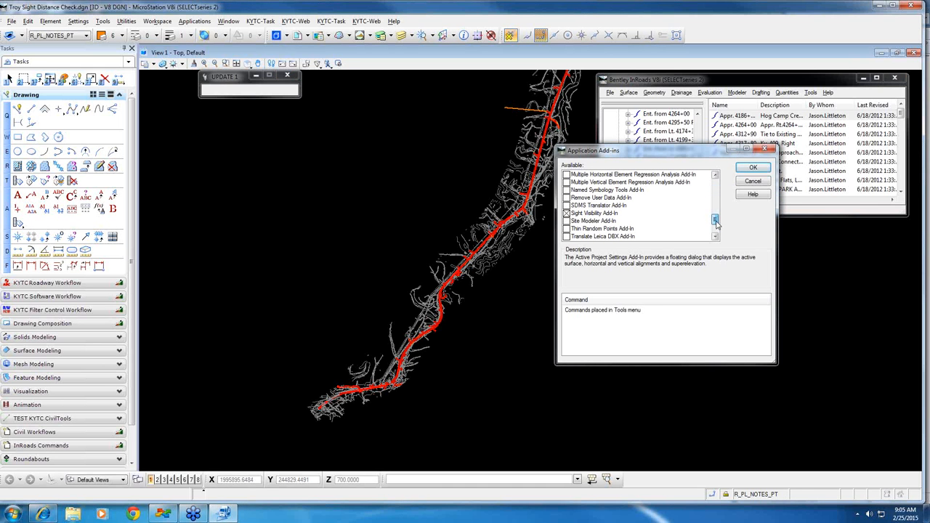
{"action": "left_click", "coordinate": [567, 214]}
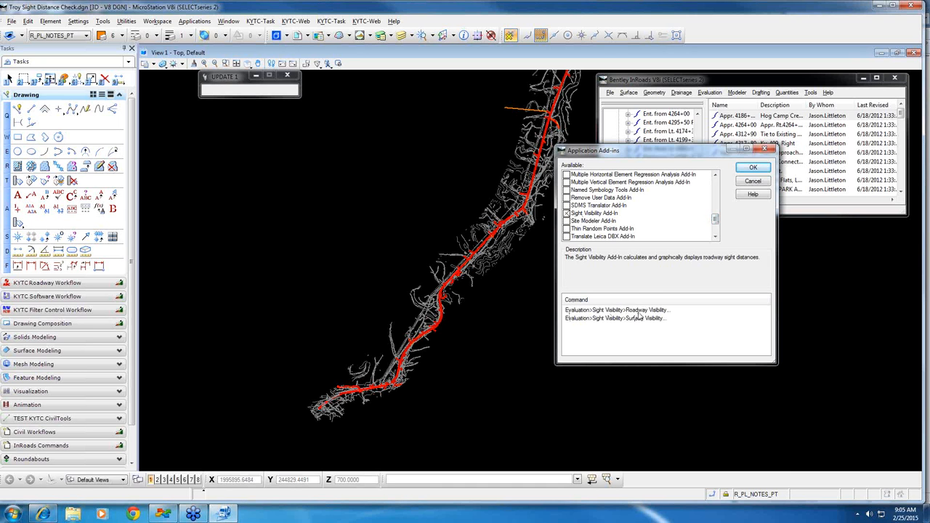
{"action": "left_click", "coordinate": [753, 168]}
Open the Roadway Visibility tool and place its dialog below the InRoads window
{"action": "left_click", "coordinate": [710, 92]}
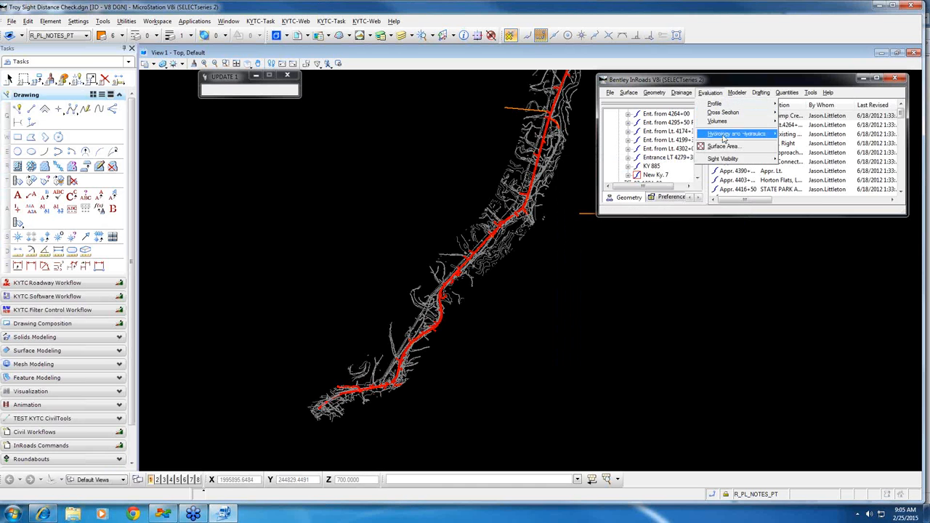
{"action": "mouse_move", "coordinate": [810, 92]}
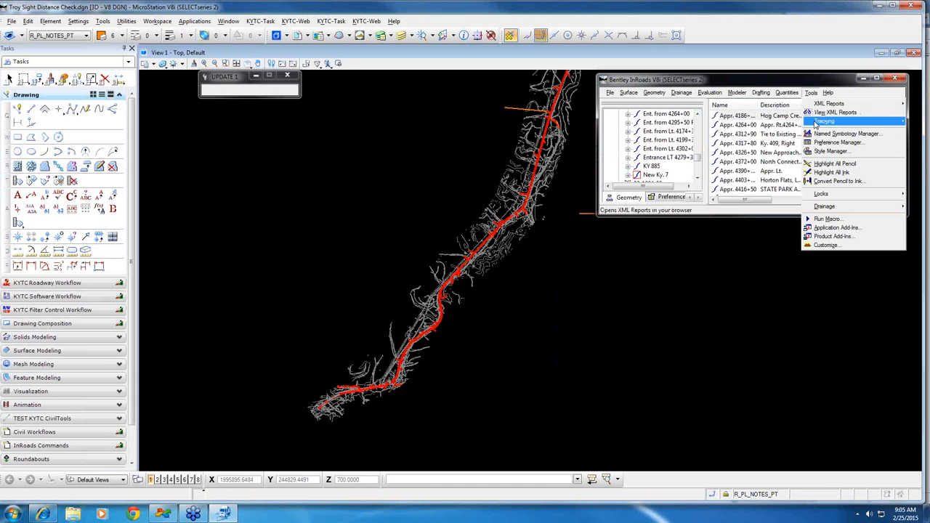
{"action": "mouse_move", "coordinate": [710, 92]}
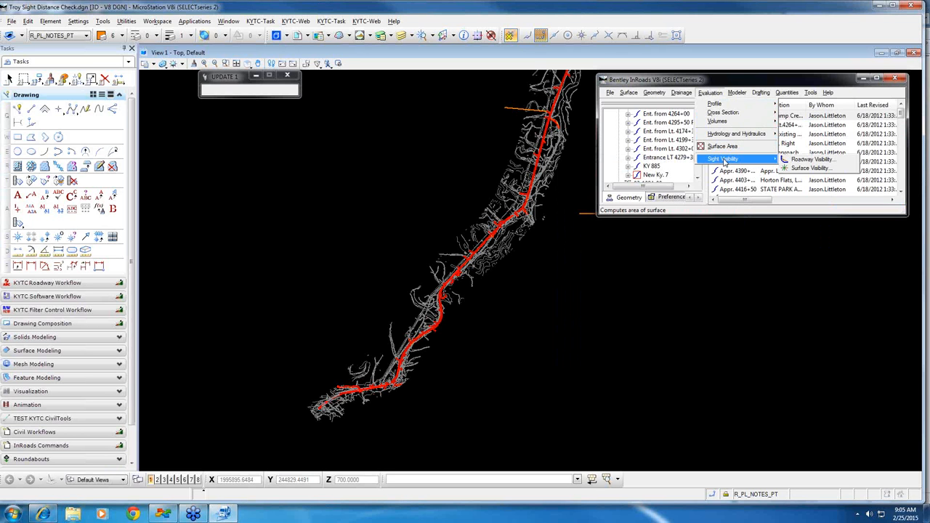
{"action": "left_click", "coordinate": [805, 160]}
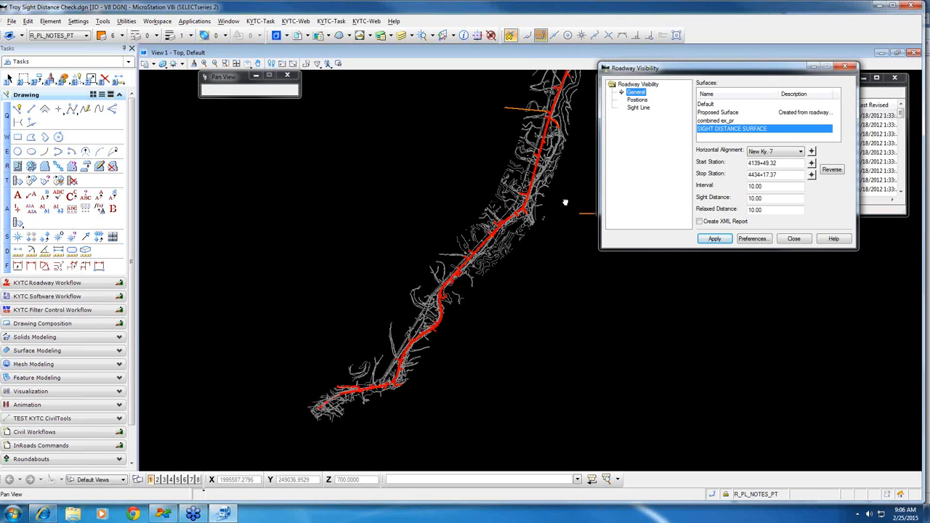
{"action": "scroll", "coordinate": [565, 199], "scroll_direction": "down", "scroll_amount": 2}
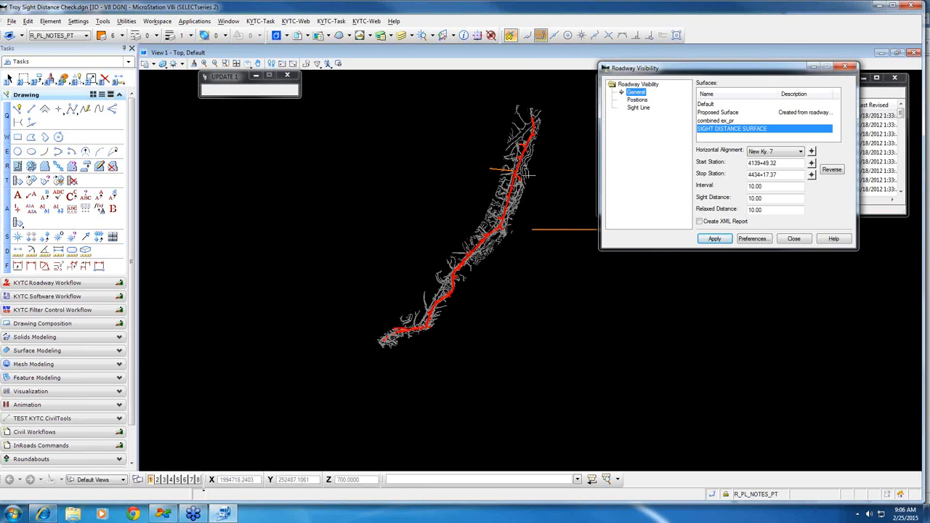
{"action": "scroll", "coordinate": [501, 215], "scroll_direction": "up", "scroll_amount": 2}
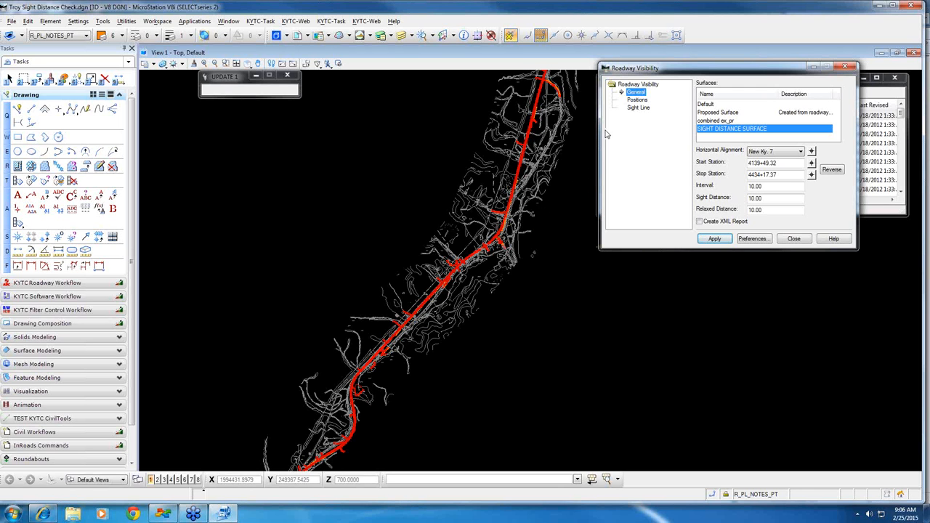
{"action": "mouse_move", "coordinate": [644, 70]}
{"action": "left_mouse_down"}
{"action": "mouse_move", "coordinate": [666, 174]}
{"action": "mouse_move", "coordinate": [673, 301]}
{"action": "mouse_move", "coordinate": [673, 227]}
{"action": "mouse_move", "coordinate": [642, 229]}
{"action": "left_mouse_up"}
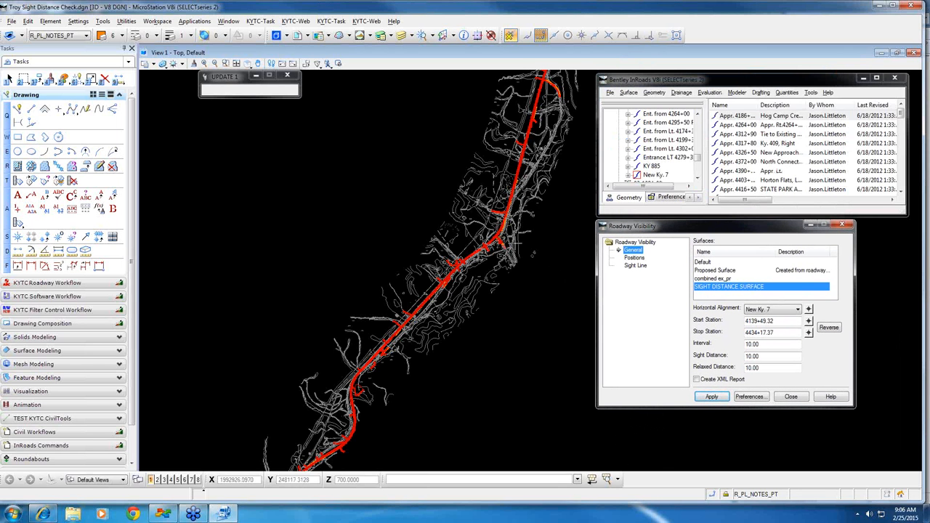
Place a block fence in Inside mode around the New Ky. 7 curve and its side-road intersection
{"action": "scroll", "coordinate": [500, 240], "scroll_direction": "up", "scroll_amount": 1}
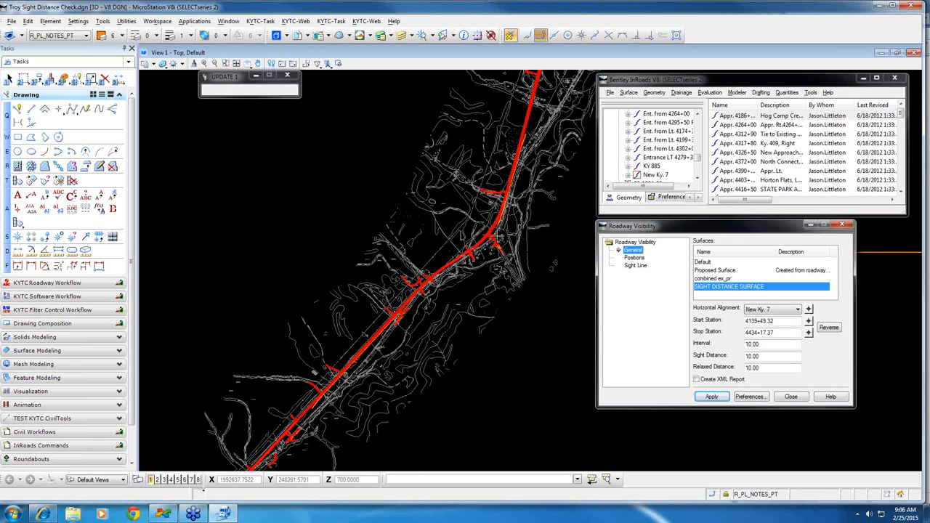
{"action": "scroll", "coordinate": [484, 234], "scroll_direction": "up", "scroll_amount": 2}
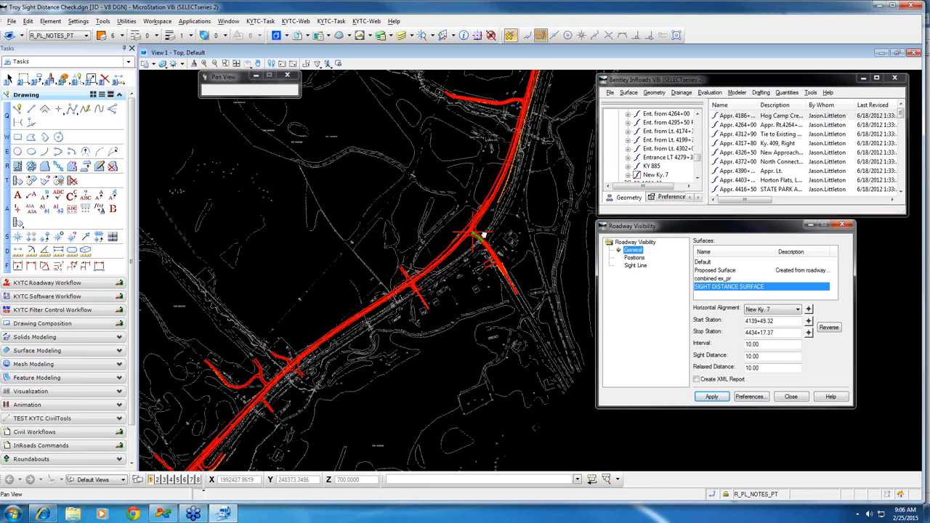
{"action": "middle_click_drag", "start_coordinate": [484, 234], "coordinate": [406, 337]}
{"action": "scroll", "coordinate": [436, 313], "scroll_direction": "down", "scroll_amount": 2}
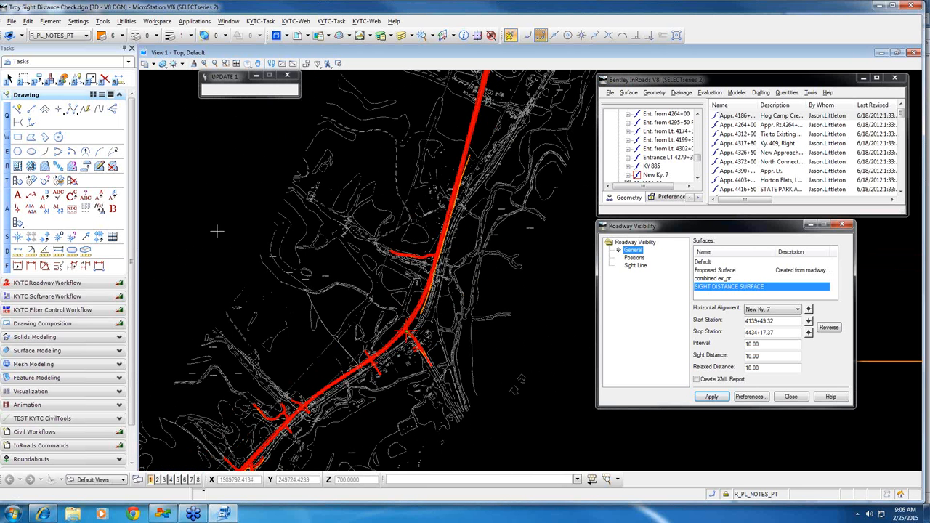
{"action": "left_click", "coordinate": [23, 78]}
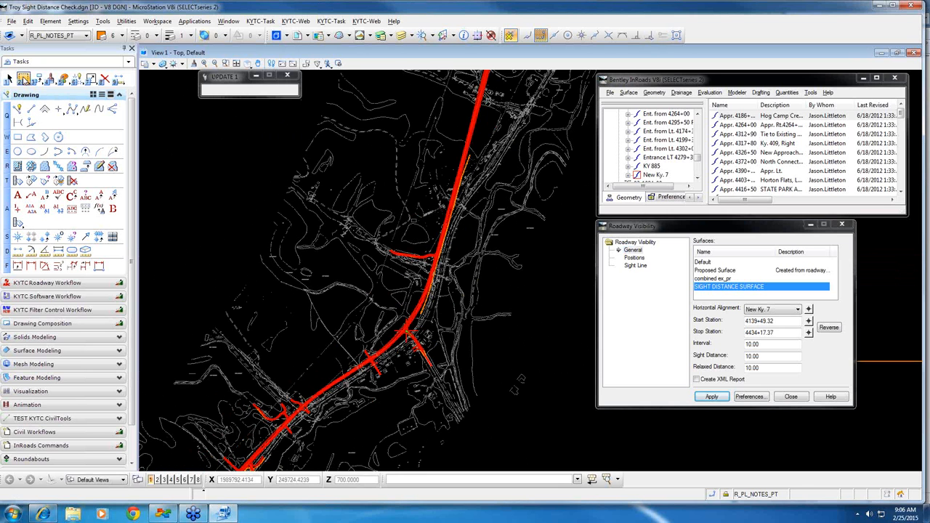
{"action": "left_click", "coordinate": [376, 251]}
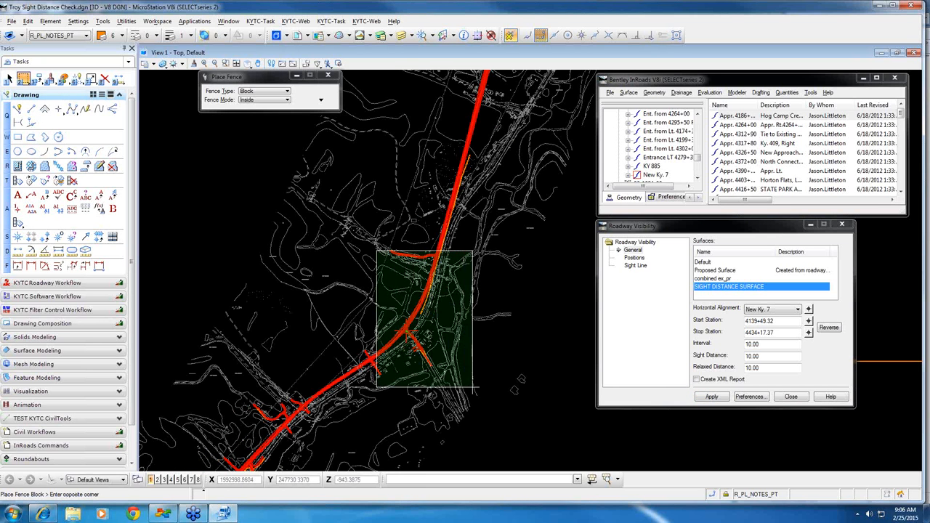
{"action": "left_click", "coordinate": [474, 388]}
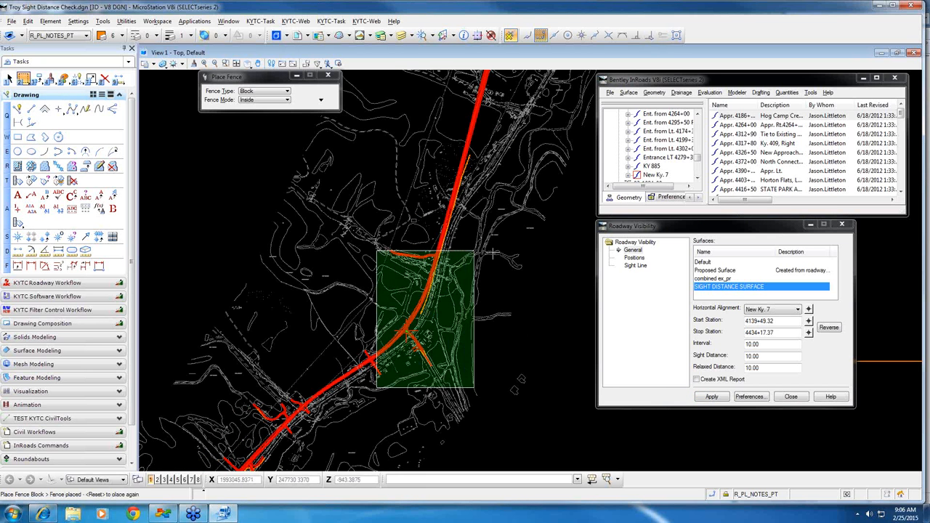
Try selecting all four surfaces for the roadway visibility analysis, and end with only combined ex_pr selected
{"action": "left_click", "coordinate": [718, 279]}
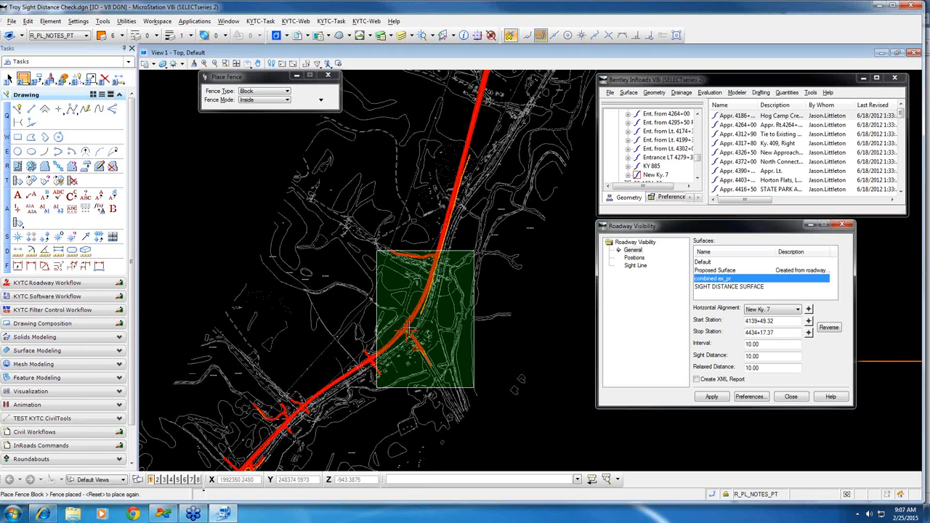
{"action": "left_click", "coordinate": [711, 270], "text": "ctrl"}
{"action": "left_click", "coordinate": [710, 263], "text": "ctrl"}
{"action": "left_click", "coordinate": [713, 287], "text": "ctrl"}
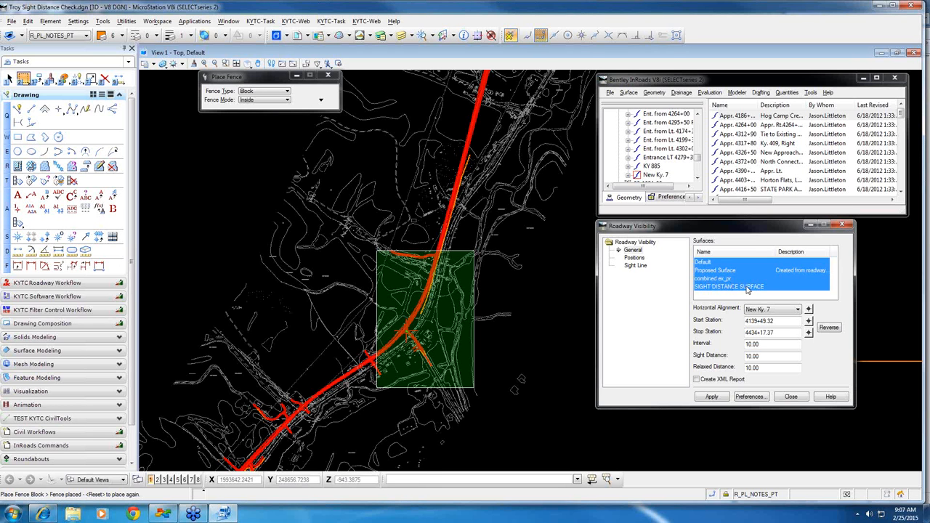
{"action": "left_click", "coordinate": [746, 288]}
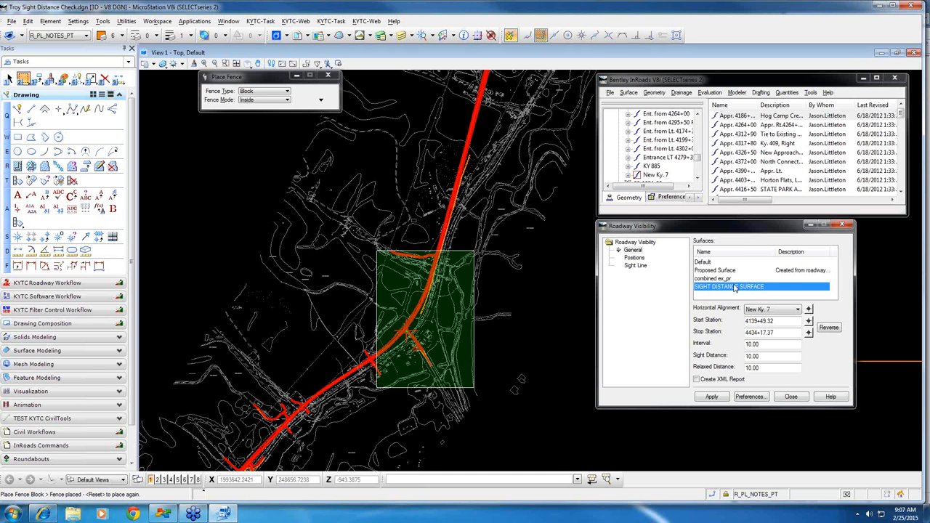
{"action": "left_click", "coordinate": [719, 279]}
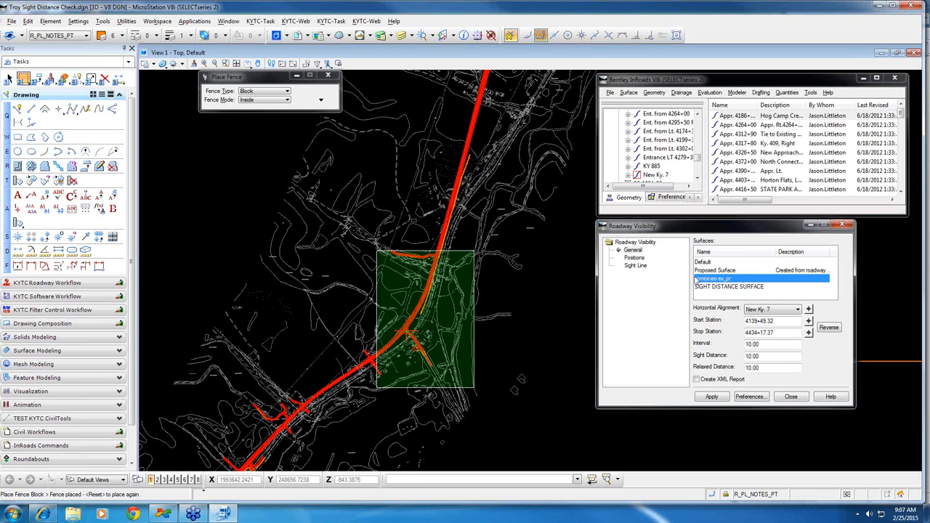
Display the triangles of the combined ex_pr surface with the fence mode set to Inside
{"action": "left_click", "coordinate": [628, 92]}
{"action": "mouse_move", "coordinate": [640, 108]}
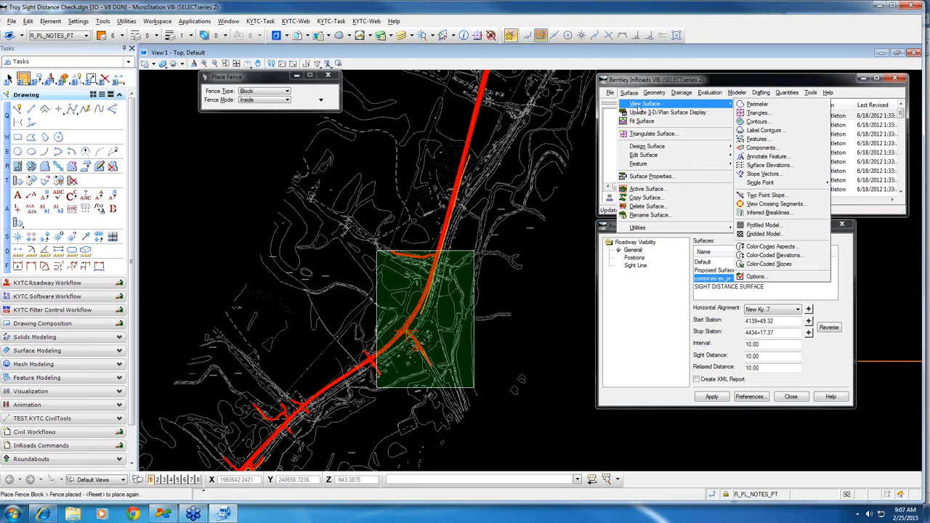
{"action": "left_click", "coordinate": [759, 114]}
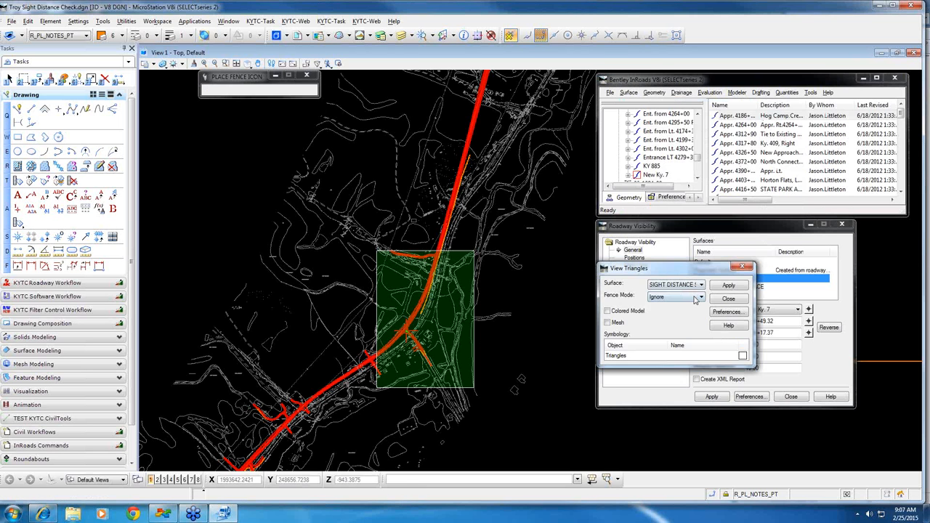
{"action": "left_click", "coordinate": [701, 297]}
{"action": "left_click", "coordinate": [696, 324]}
{"action": "left_click", "coordinate": [701, 284]}
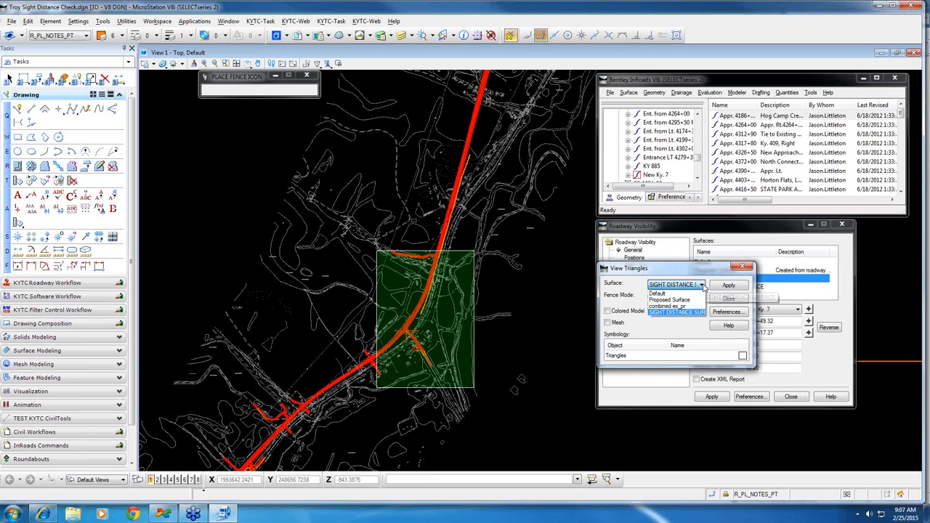
{"action": "left_click", "coordinate": [683, 306]}
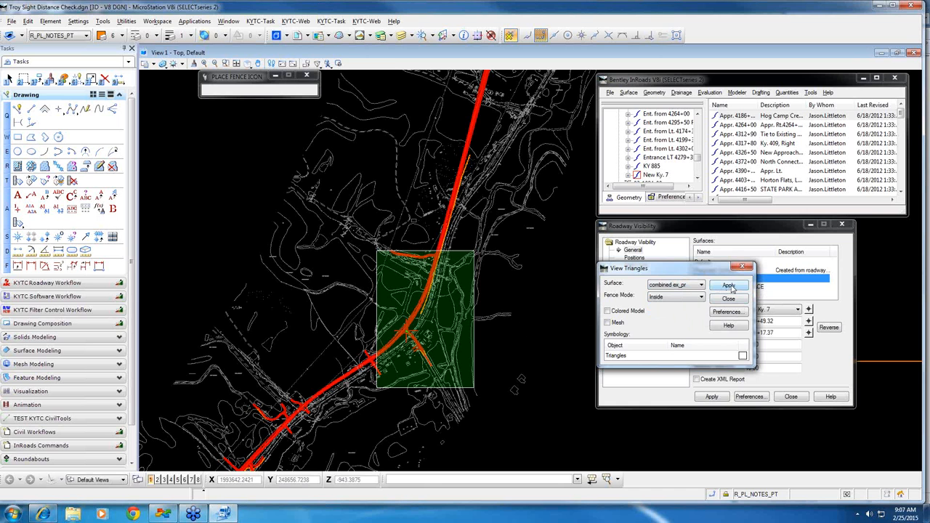
{"action": "left_click", "coordinate": [717, 289]}
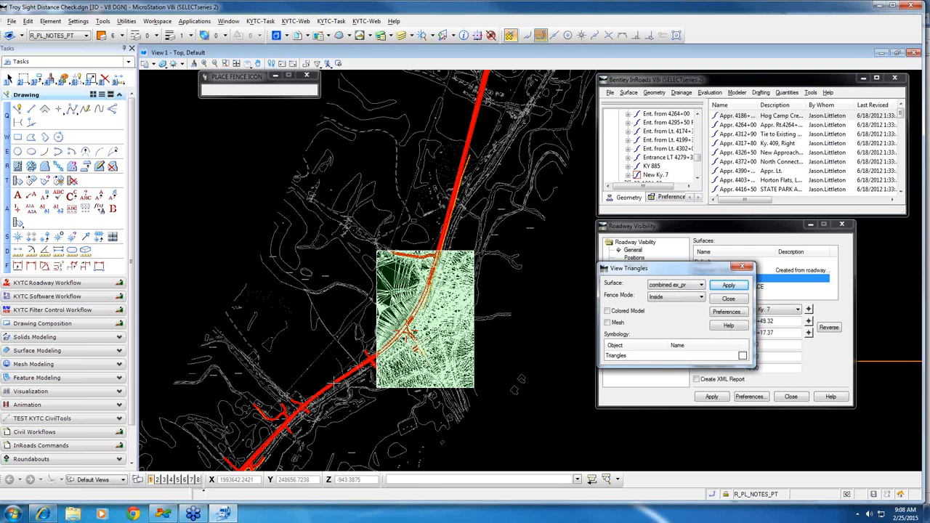
Draw a straight sight line across the inside of the curve, about 1586 in X by 2373 in Y, and delete it
{"action": "left_click", "coordinate": [17, 109]}
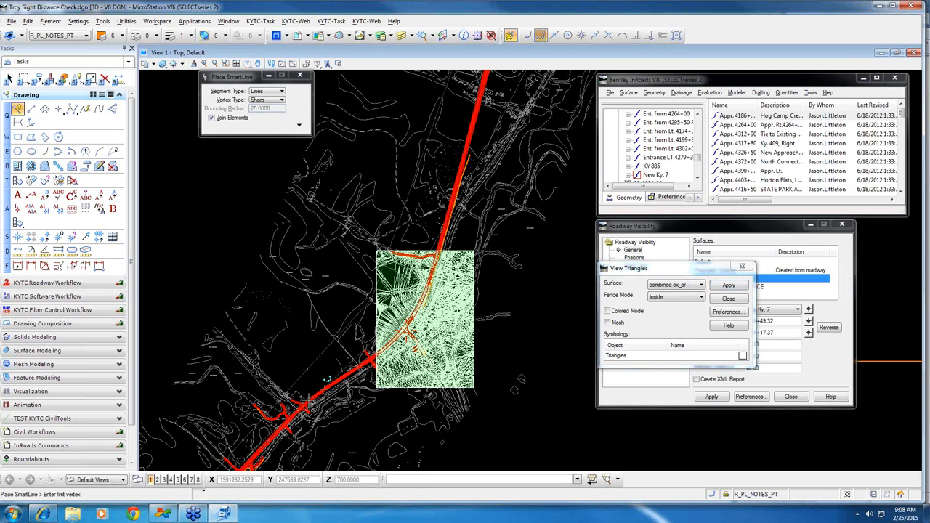
{"action": "left_click", "coordinate": [309, 399]}
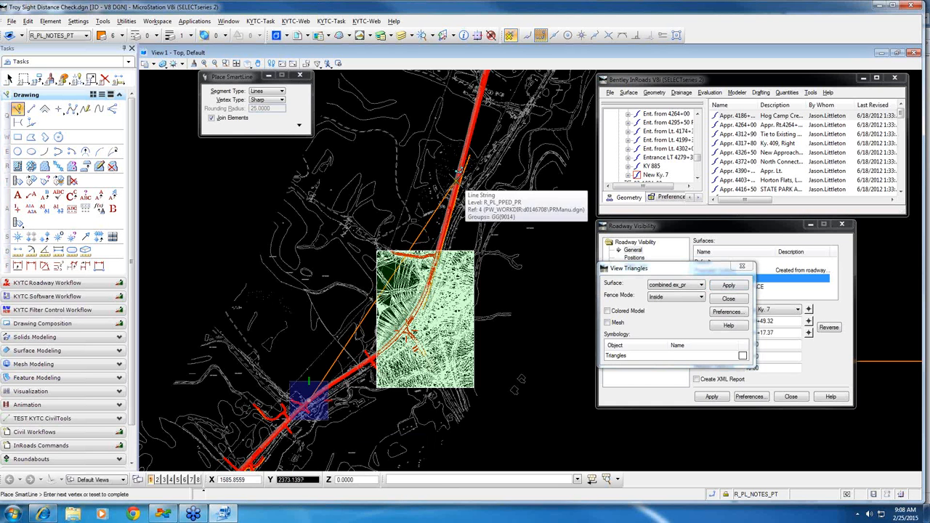
{"action": "left_click", "coordinate": [457, 173]}
{"action": "right_click", "coordinate": [394, 316]}
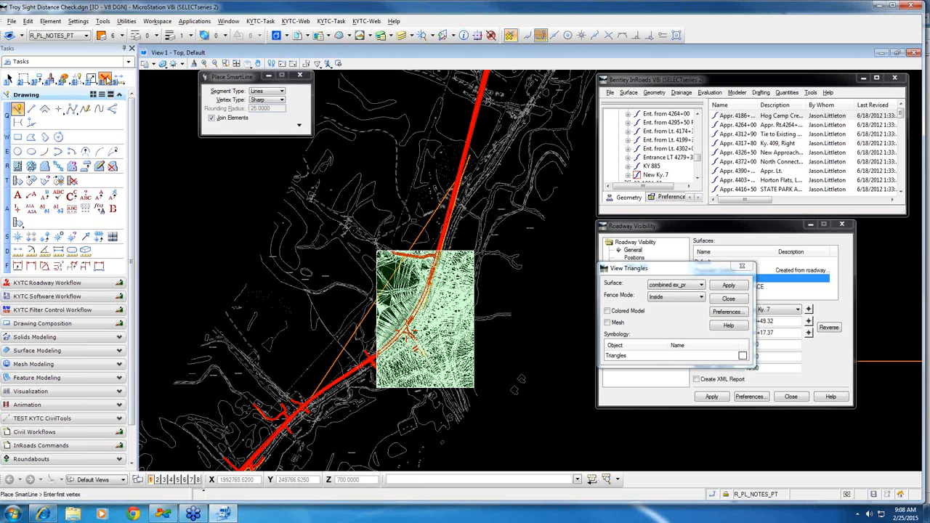
{"action": "left_click", "coordinate": [105, 78]}
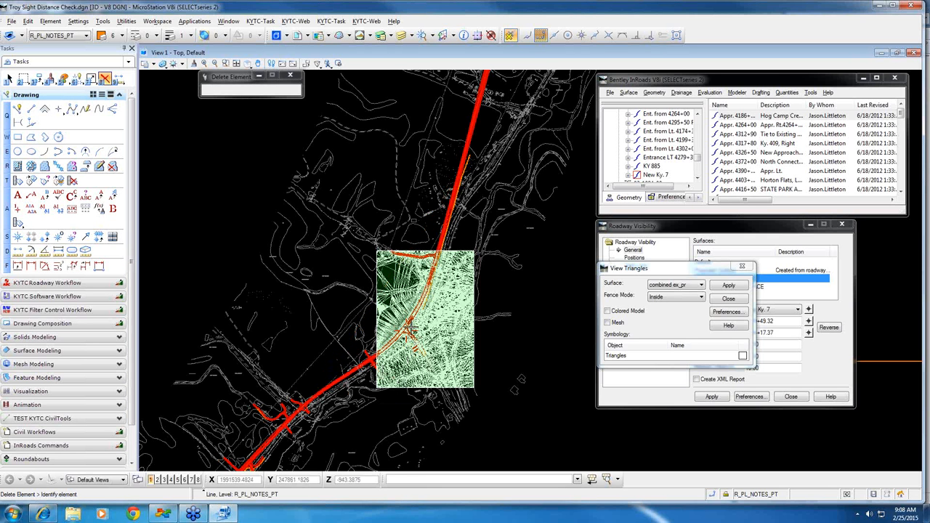
{"action": "scroll", "coordinate": [410, 331], "scroll_direction": "up", "scroll_amount": 4}
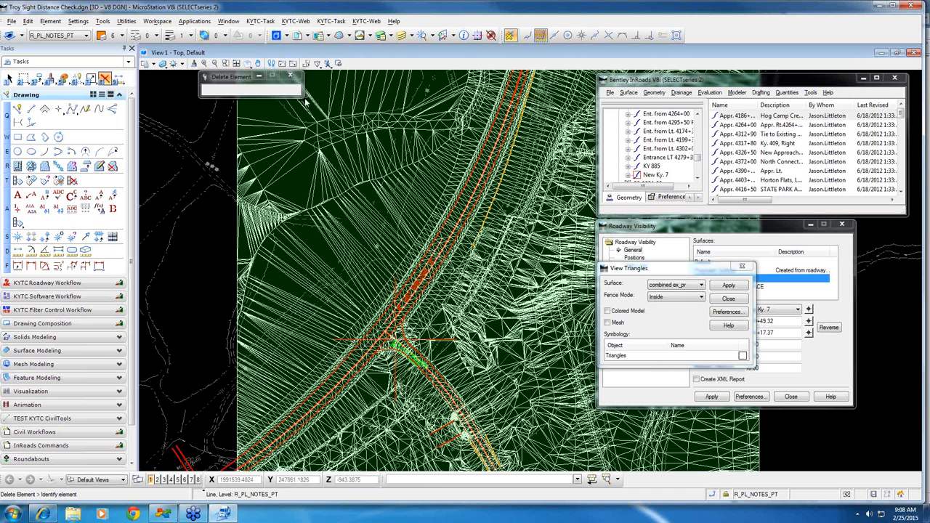
Rotate the view dynamically to examine the surface triangles around the curve and side road in 3D, and return to the top view
{"action": "left_click", "coordinate": [215, 63]}
{"action": "left_click", "coordinate": [247, 63]}
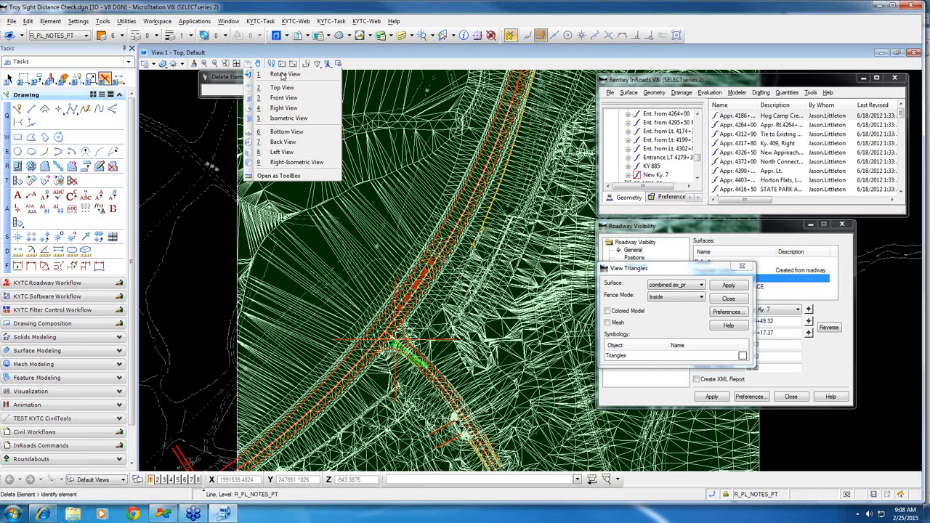
{"action": "left_click", "coordinate": [272, 74]}
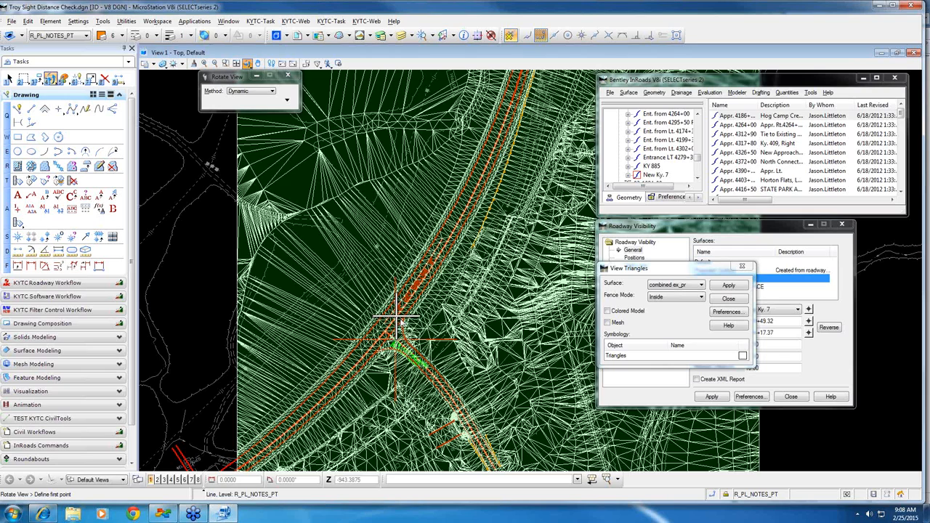
{"action": "scroll", "coordinate": [396, 317], "scroll_direction": "up", "scroll_amount": 3}
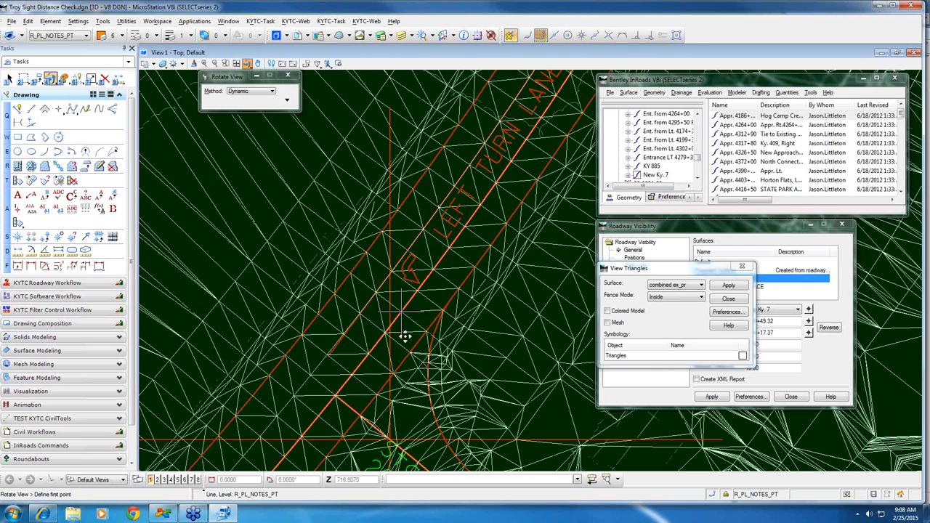
{"action": "left_click_drag", "start_coordinate": [429, 325], "coordinate": [497, 338]}
{"action": "scroll", "coordinate": [465, 262], "scroll_direction": "down", "scroll_amount": 4}
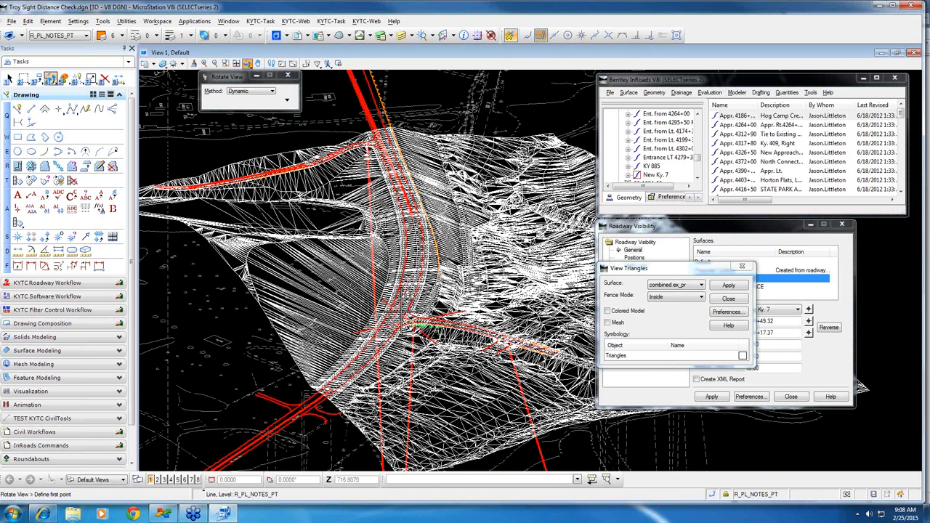
{"action": "middle_click_drag", "start_coordinate": [429, 277], "coordinate": [315, 288]}
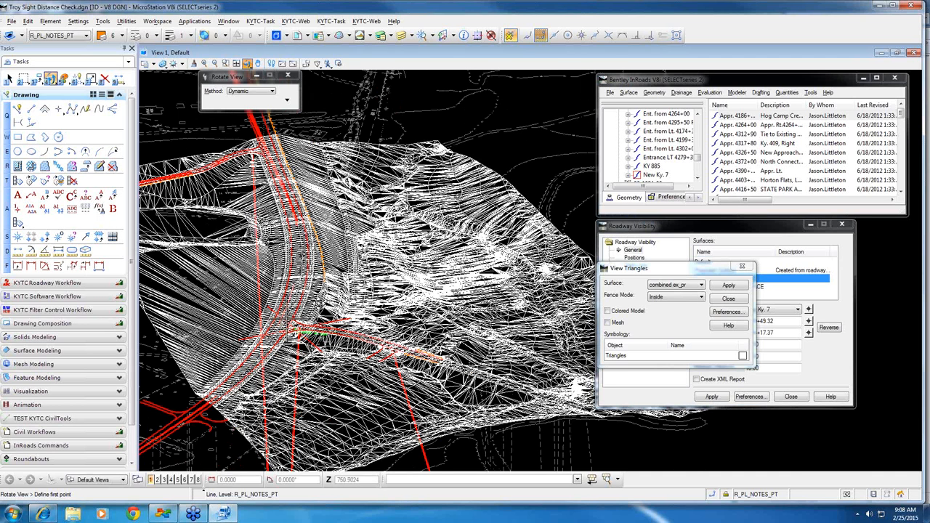
{"action": "scroll", "coordinate": [339, 296], "scroll_direction": "up", "scroll_amount": 2}
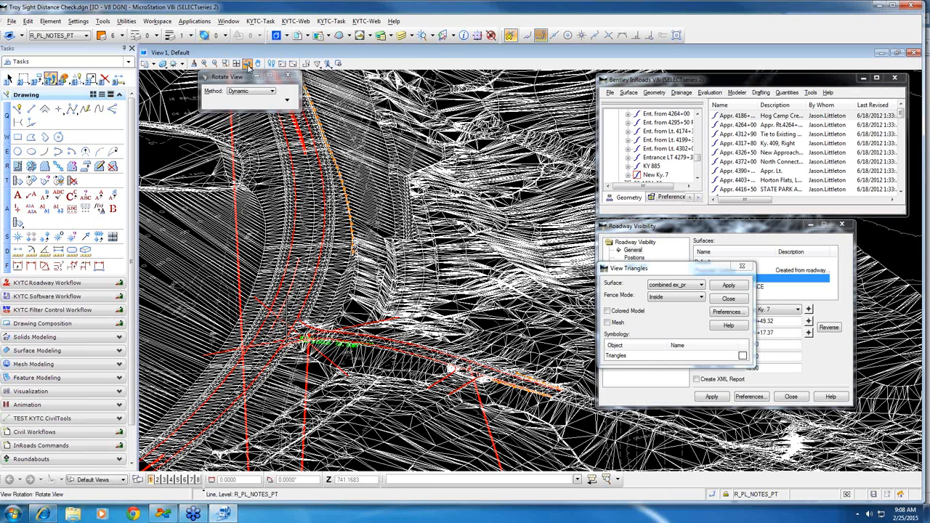
{"action": "left_click_drag", "start_coordinate": [248, 64], "coordinate": [268, 90]}
{"action": "left_click", "coordinate": [268, 90]}
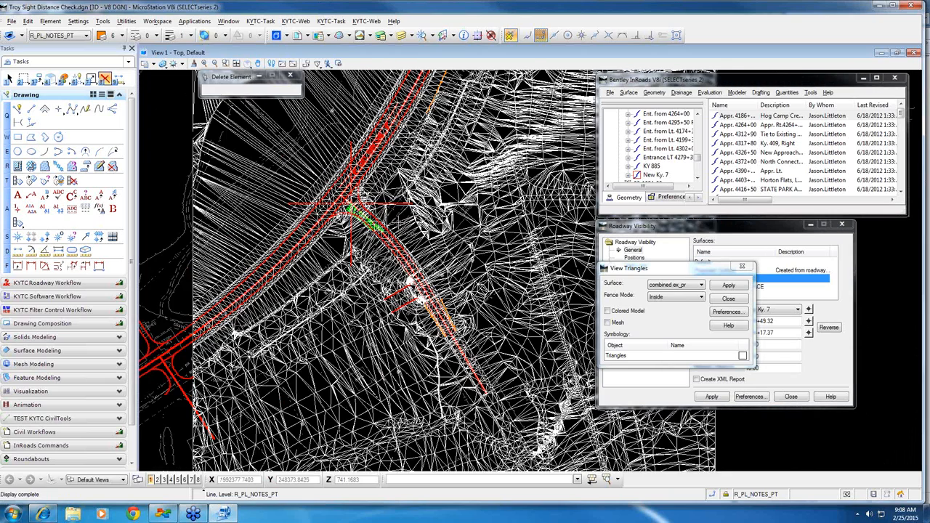
Delete the displayed combined ex_pr triangles from the drawing and close the triangle display settings
{"action": "middle_click_drag", "start_coordinate": [369, 160], "coordinate": [398, 228]}
{"action": "scroll", "coordinate": [407, 231], "scroll_direction": "down", "scroll_amount": 2}
{"action": "left_click", "coordinate": [9, 79]}
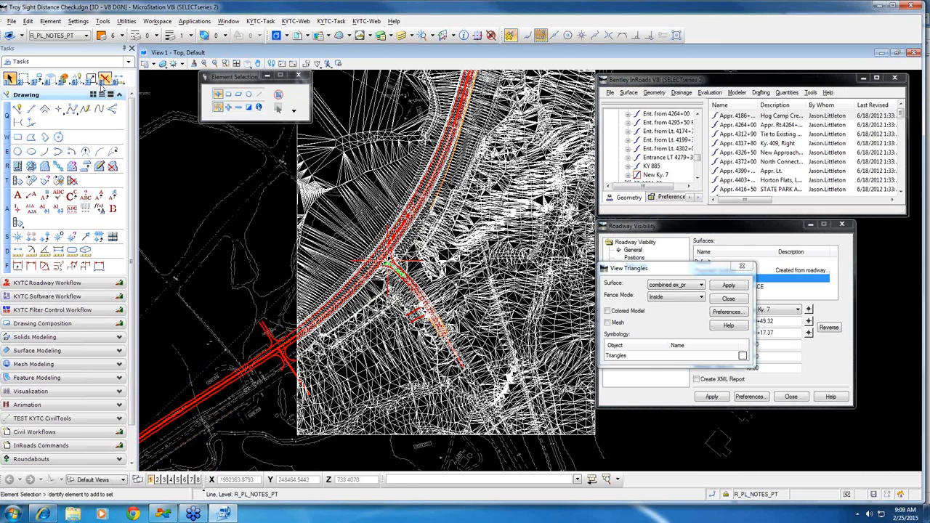
{"action": "left_click", "coordinate": [105, 78]}
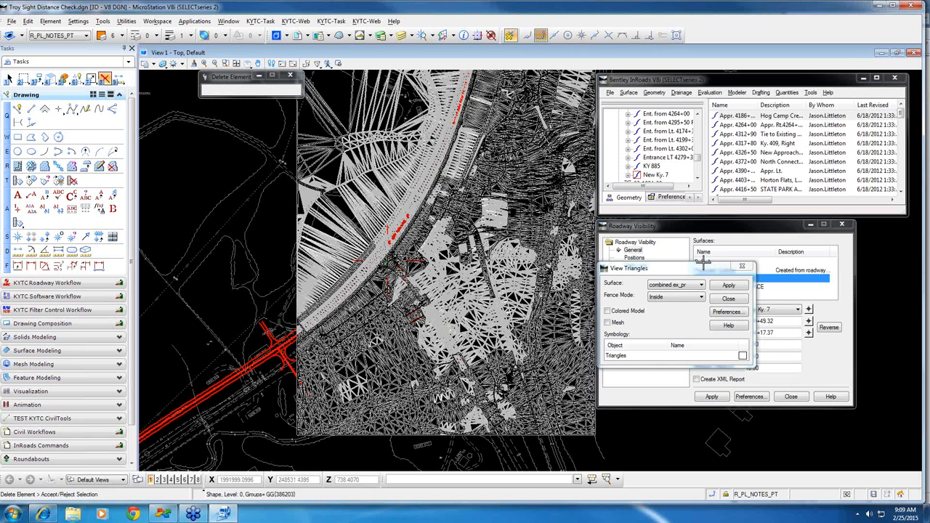
{"action": "left_click_drag", "start_coordinate": [692, 268], "coordinate": [713, 271]}
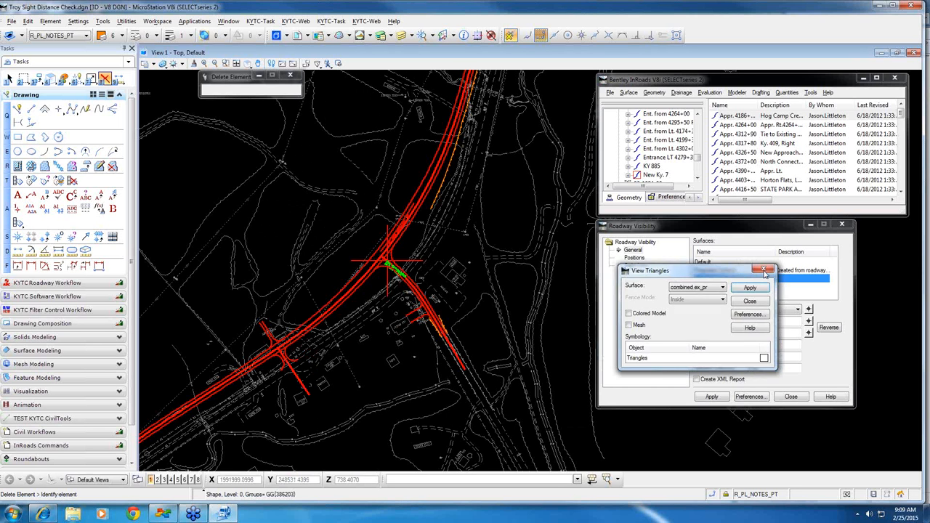
{"action": "left_click", "coordinate": [762, 269]}
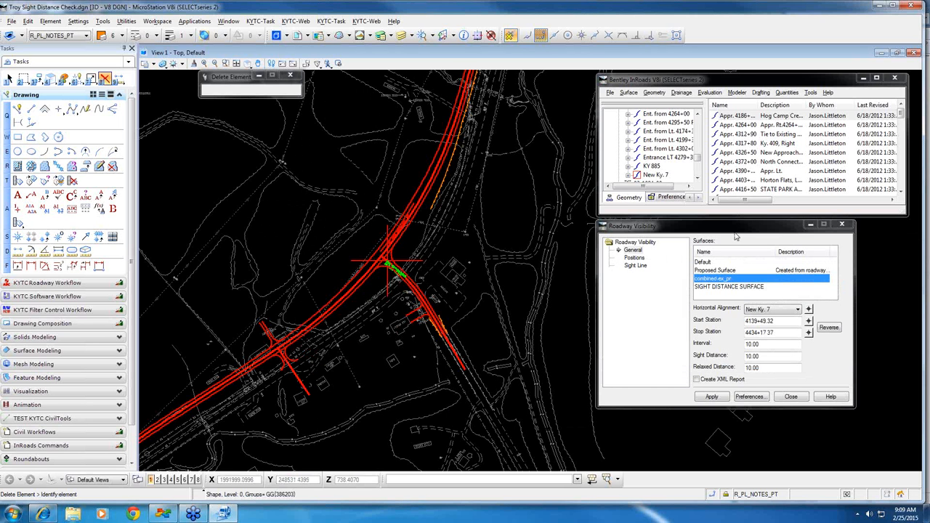
Load the Lines Only preference for the roadway visibility analysis
{"action": "double_click", "coordinate": [637, 245]}
{"action": "double_click", "coordinate": [637, 246]}
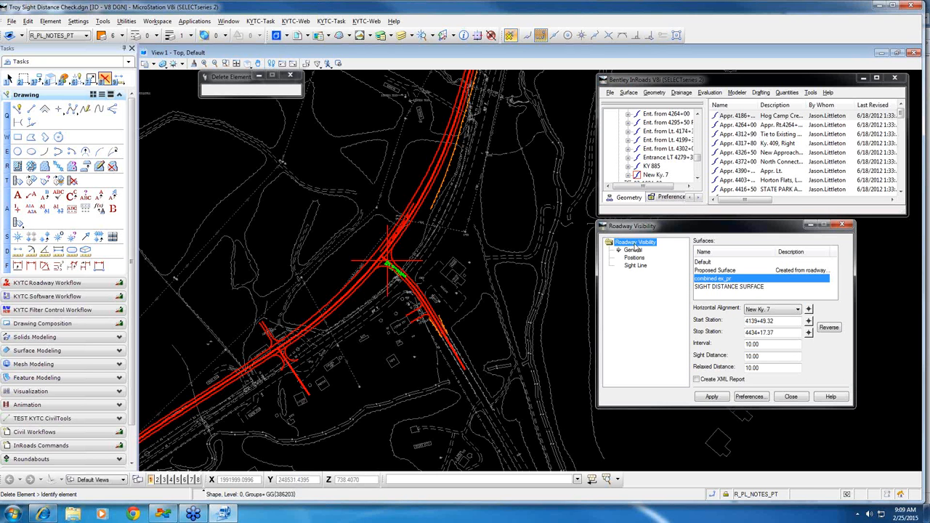
{"action": "left_click", "coordinate": [757, 398]}
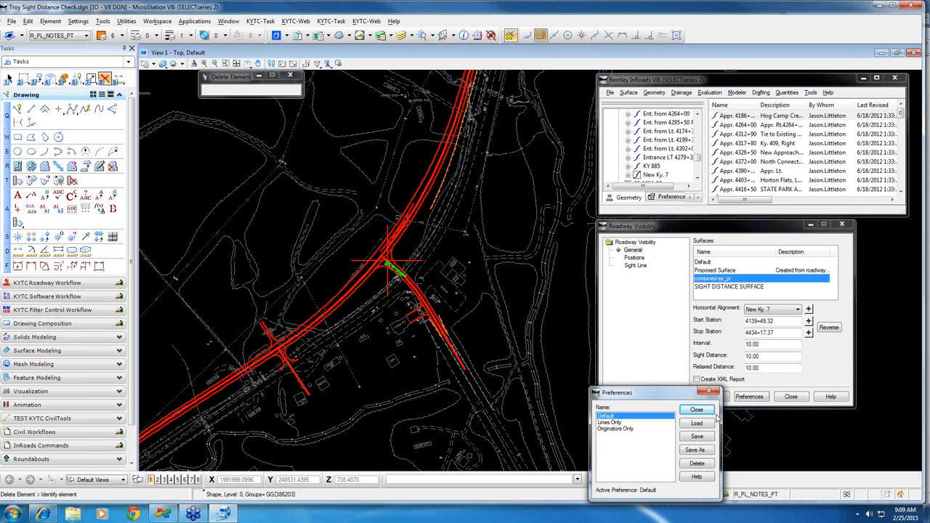
{"action": "left_click", "coordinate": [616, 424]}
{"action": "left_click", "coordinate": [617, 428]}
{"action": "left_click", "coordinate": [621, 424]}
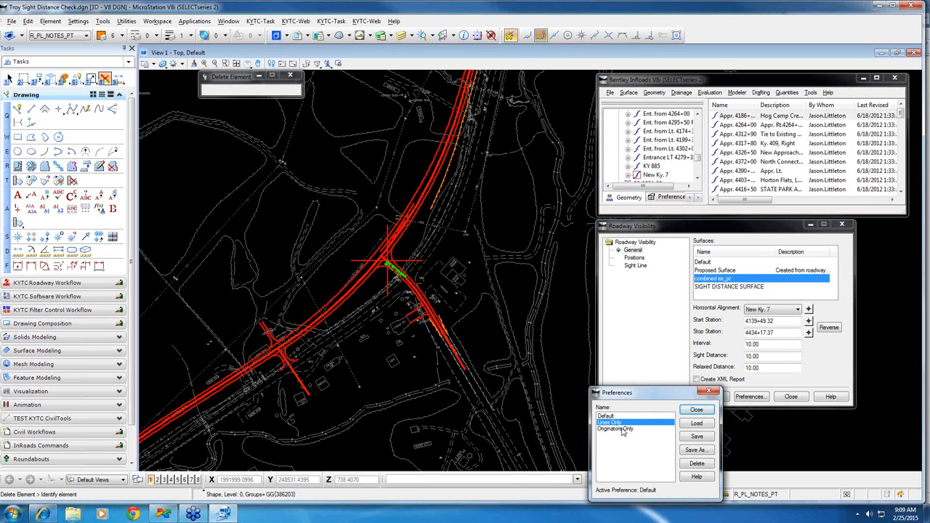
{"action": "left_click", "coordinate": [696, 423]}
{"action": "left_click", "coordinate": [696, 410]}
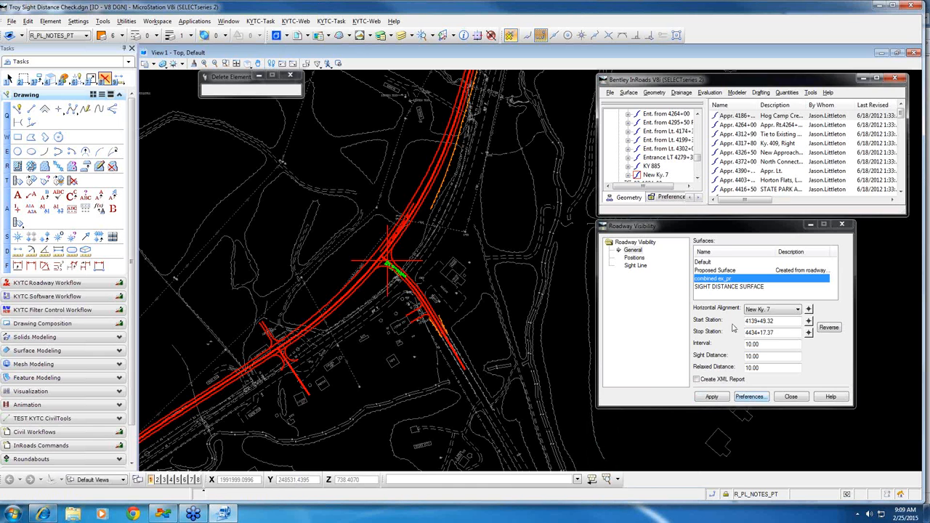
Review the sight line symbology, and choose combined ex_pr as the surface and New Ky. 7 as the horizontal alignment
{"action": "left_click", "coordinate": [625, 266]}
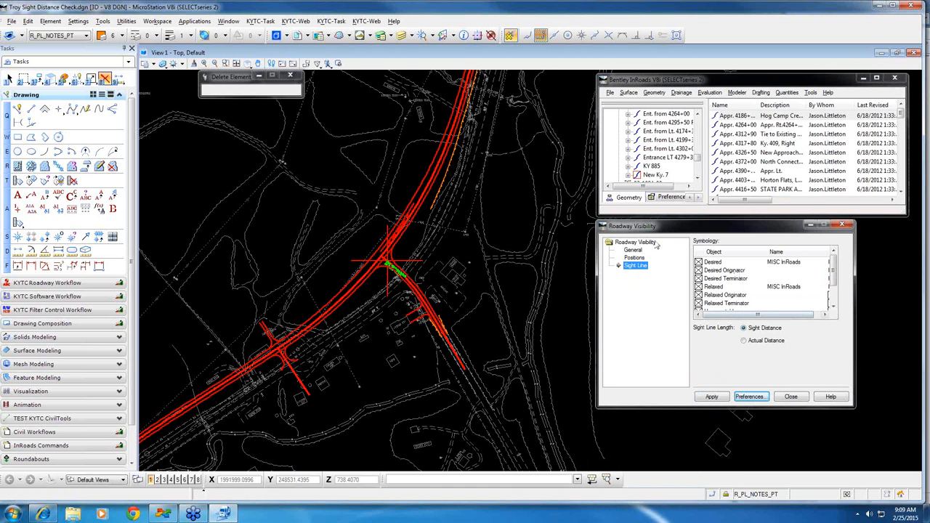
{"action": "left_click", "coordinate": [634, 252]}
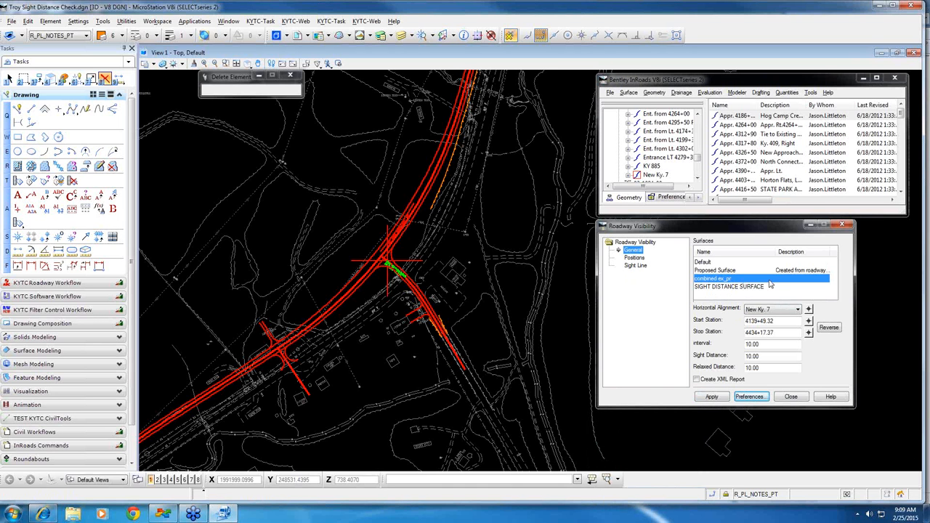
{"action": "left_click", "coordinate": [712, 280]}
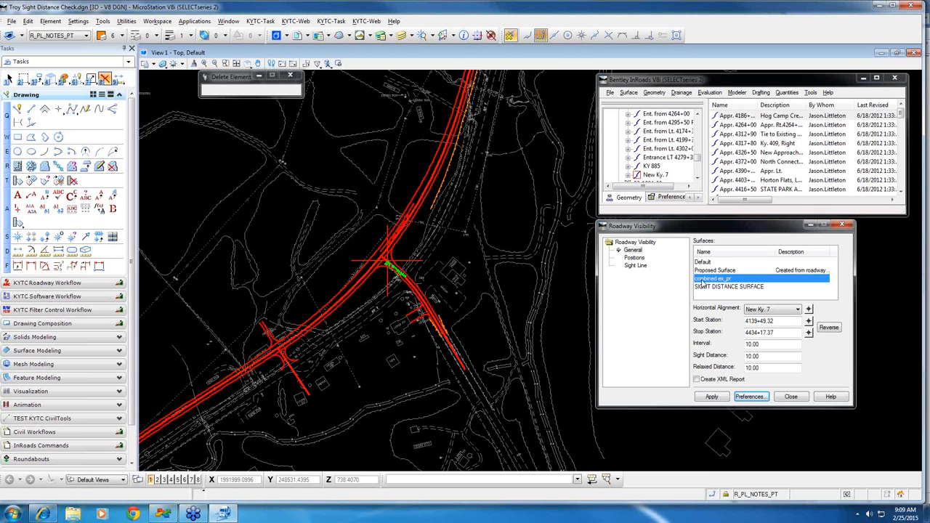
{"action": "left_click", "coordinate": [770, 311]}
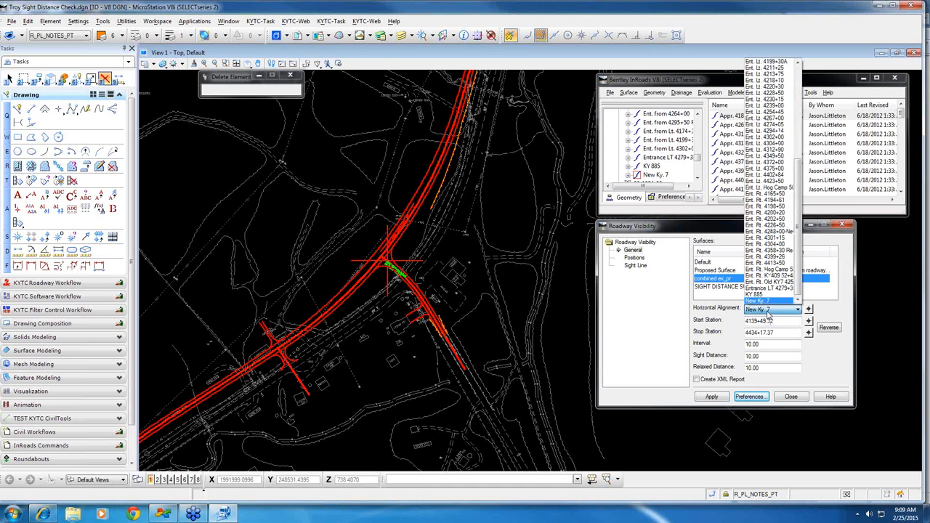
{"action": "left_click", "coordinate": [765, 300]}
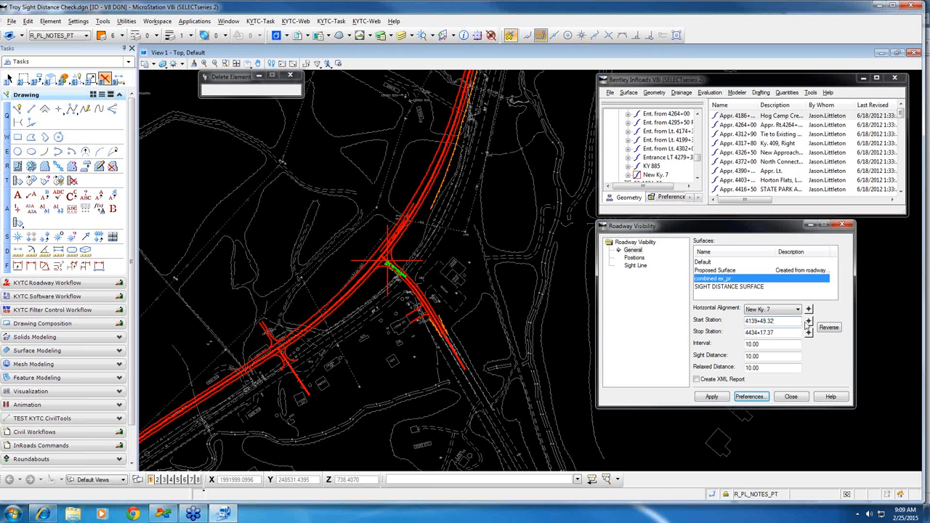
Pick the two ends of New Ky. 7 as start station 4139+49.32 and stop station 4434+17.37, and reverse the station direction twice
{"action": "left_click", "coordinate": [808, 321]}
{"action": "scroll", "coordinate": [517, 289], "scroll_direction": "down", "scroll_amount": 3}
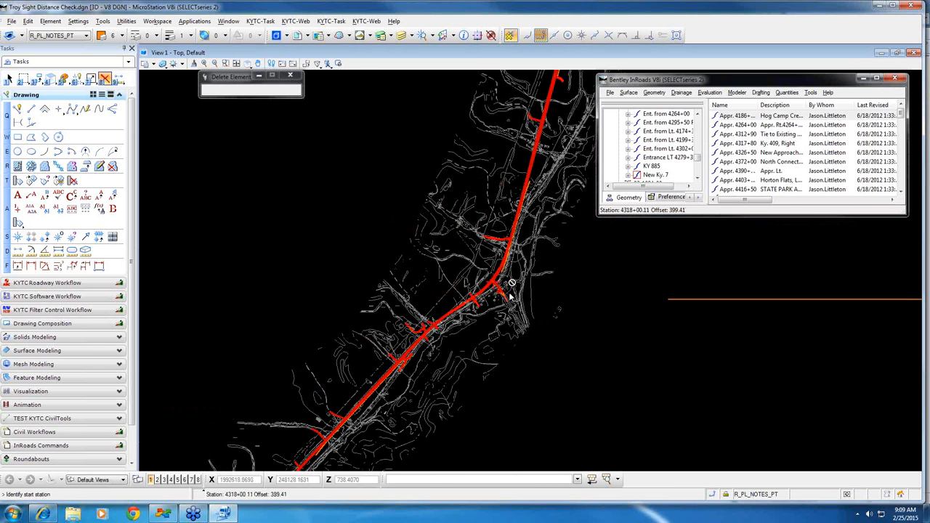
{"action": "scroll", "coordinate": [511, 292], "scroll_direction": "down", "scroll_amount": 3}
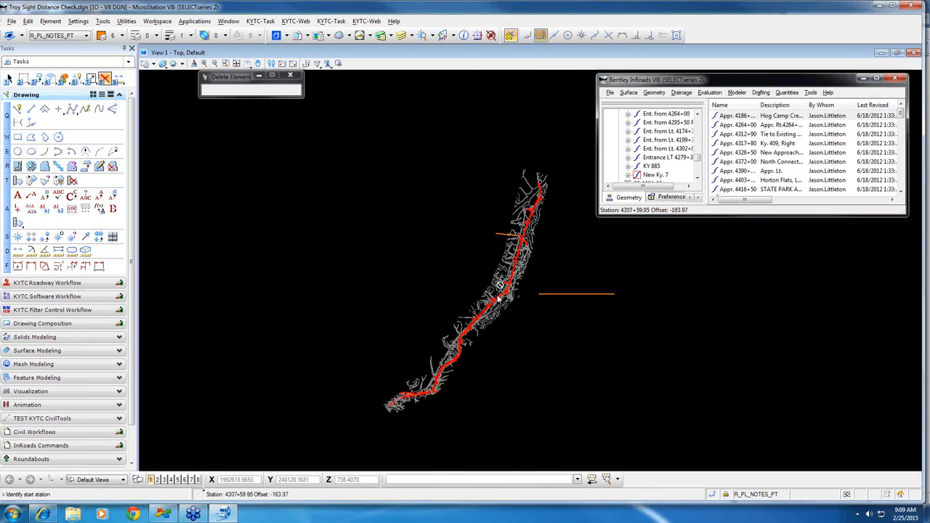
{"action": "left_click", "coordinate": [376, 435]}
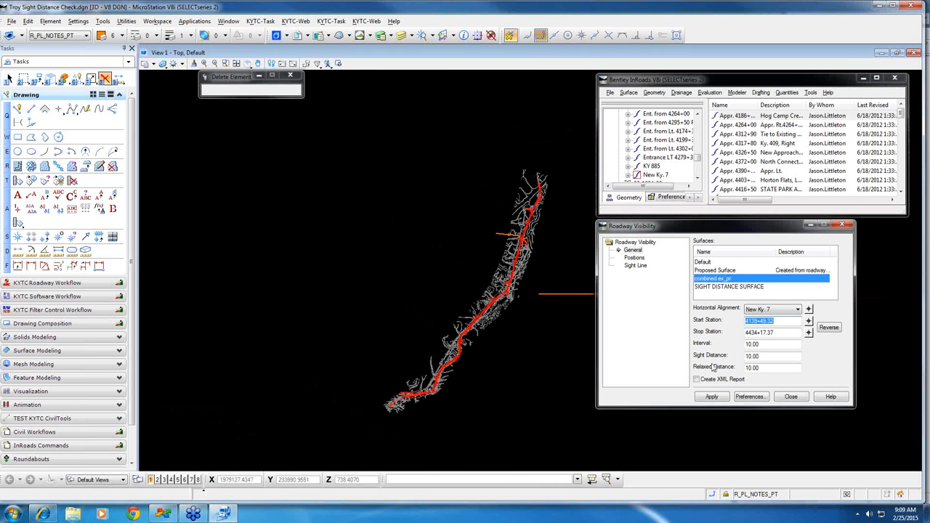
{"action": "left_click", "coordinate": [810, 334]}
{"action": "left_click", "coordinate": [560, 151]}
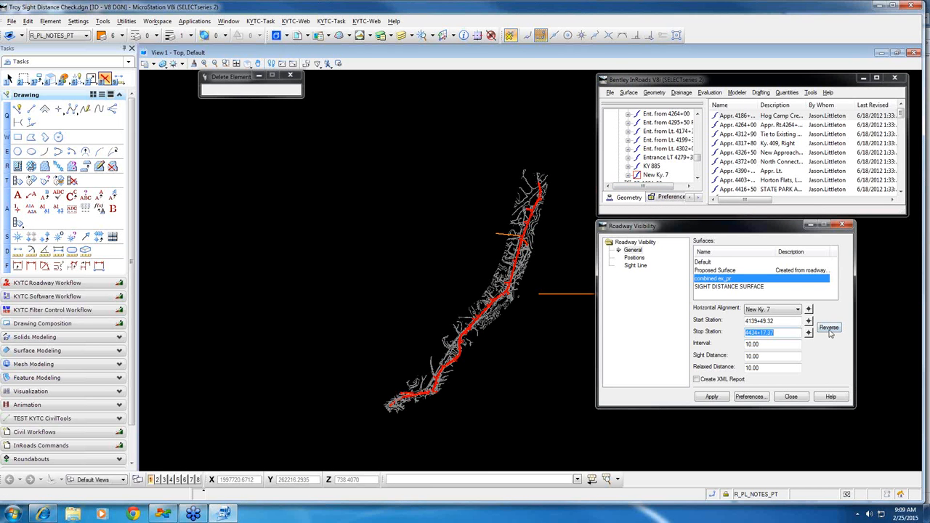
{"action": "left_click", "coordinate": [829, 328]}
{"action": "left_click", "coordinate": [827, 328]}
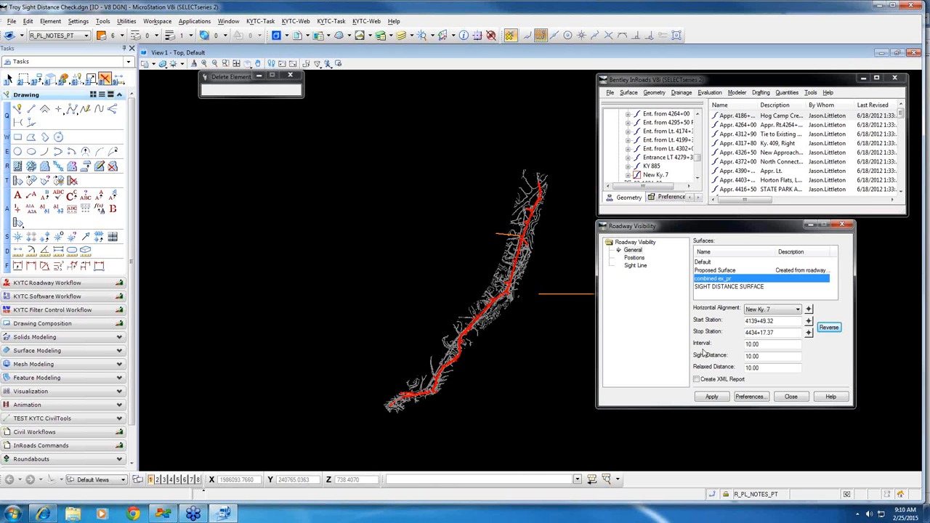
Set the interval to 100, the sight distance to 495 and the relaxed distance to 495
{"action": "double_click", "coordinate": [785, 346]}
{"action": "type", "text": "1"}
{"action": "key", "text": "Tab"}
{"action": "type", "text": "495"}
{"action": "key", "text": "Tab"}
{"action": "type", "text": "495.00"}
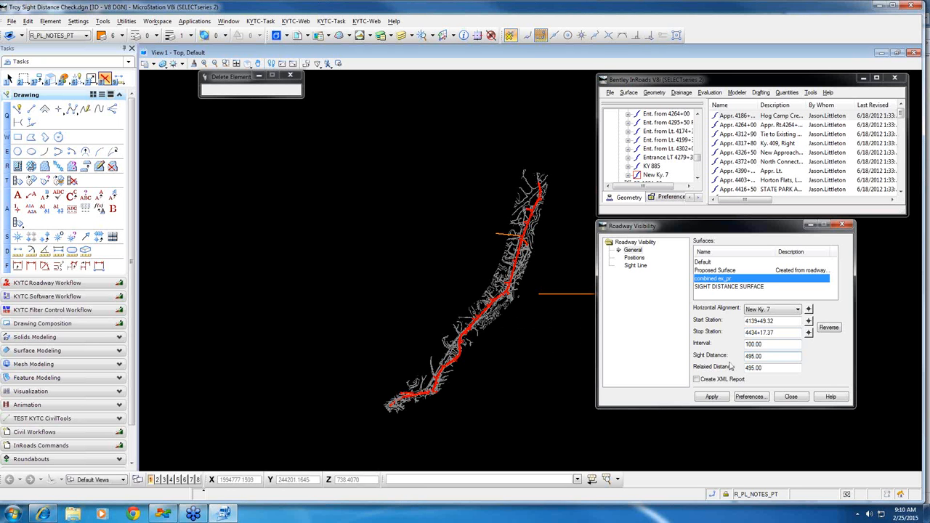
Draw a straight SmartLine sight line across the inside of the southern New Ky. 7 curve, from the lower side-road intersection up to the next turn lane
{"action": "scroll", "coordinate": [467, 361], "scroll_direction": "up", "scroll_amount": 3}
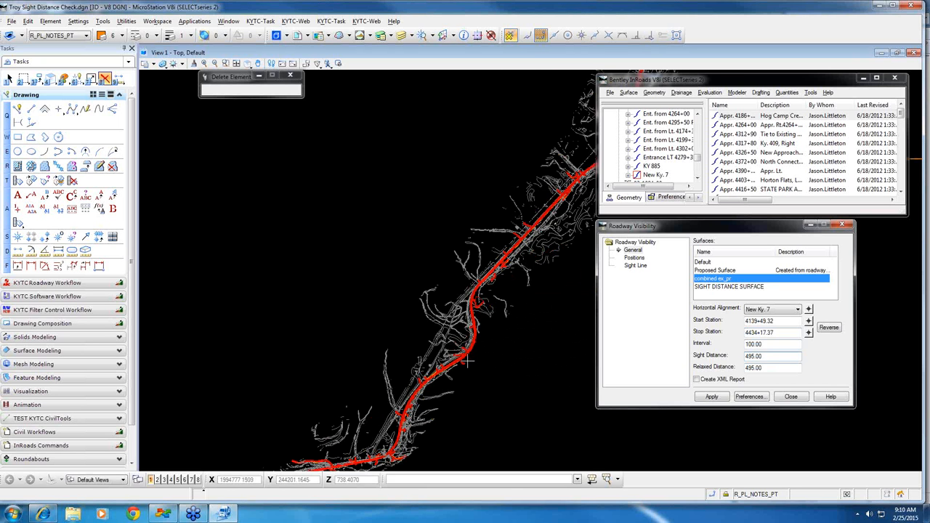
{"action": "scroll", "coordinate": [467, 361], "scroll_direction": "up", "scroll_amount": 4}
{"action": "mouse_move", "coordinate": [530, 333]}
{"action": "middle_mouse_down"}
{"action": "mouse_move", "coordinate": [490, 392]}
{"action": "mouse_move", "coordinate": [356, 416]}
{"action": "middle_mouse_up"}
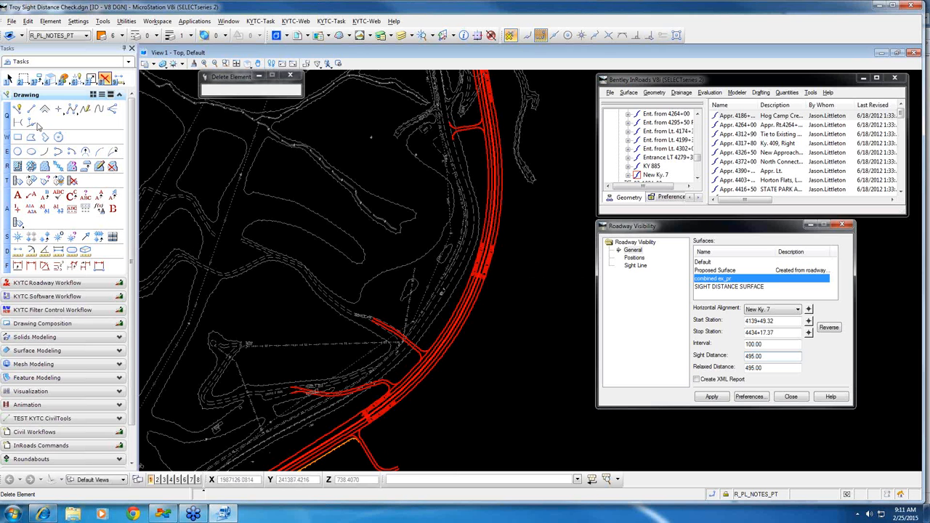
{"action": "left_click", "coordinate": [18, 109]}
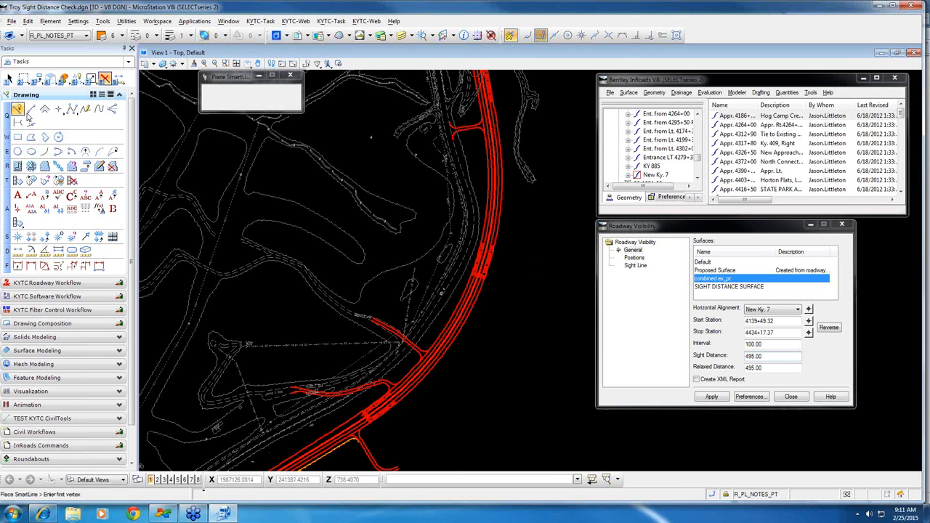
{"action": "left_click", "coordinate": [355, 423]}
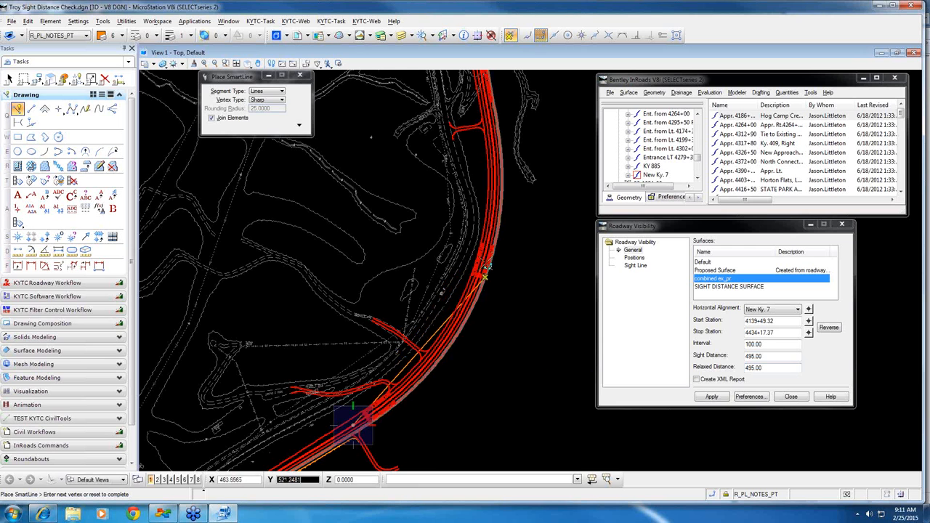
{"action": "right_click", "coordinate": [525, 235]}
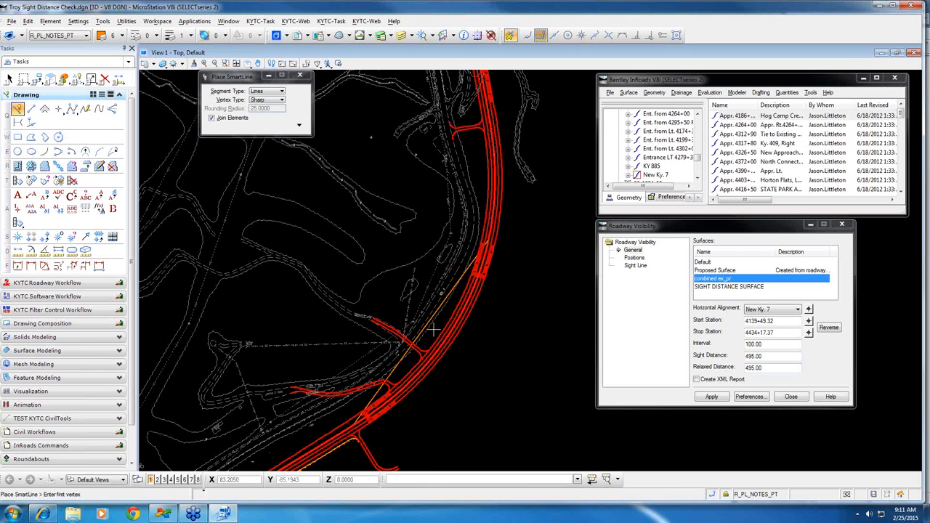
Set the relaxed distance to 200
{"action": "double_click", "coordinate": [776, 367]}
{"action": "type", "text": "200"}
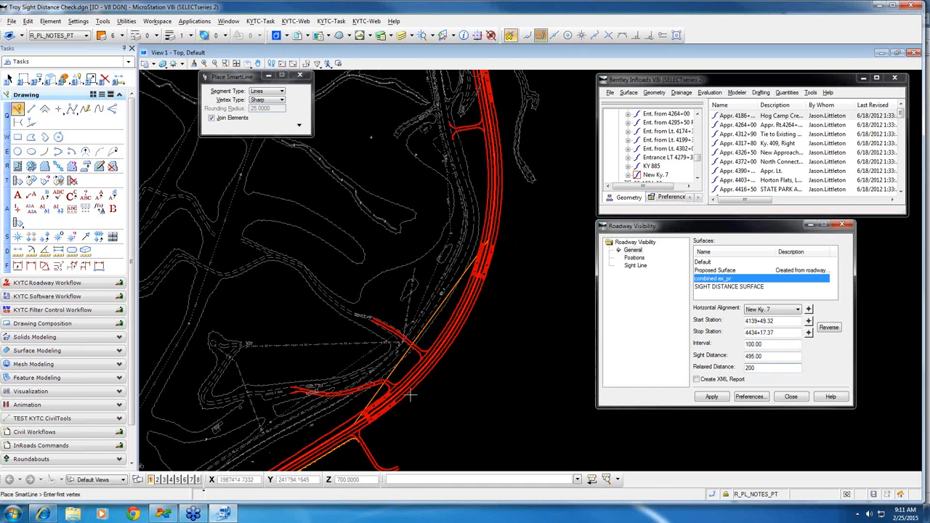
{"action": "left_click", "coordinate": [354, 425]}
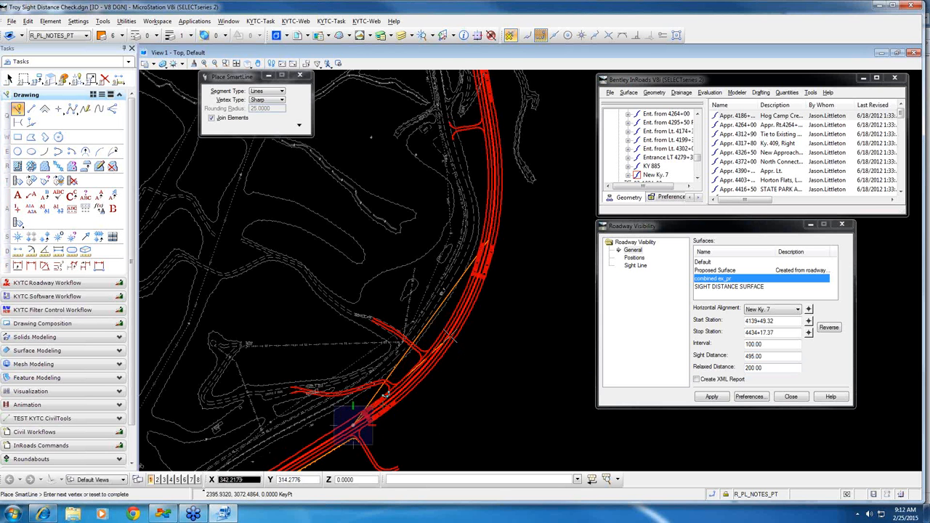
{"action": "scroll", "coordinate": [420, 336], "scroll_direction": "up", "scroll_amount": 2}
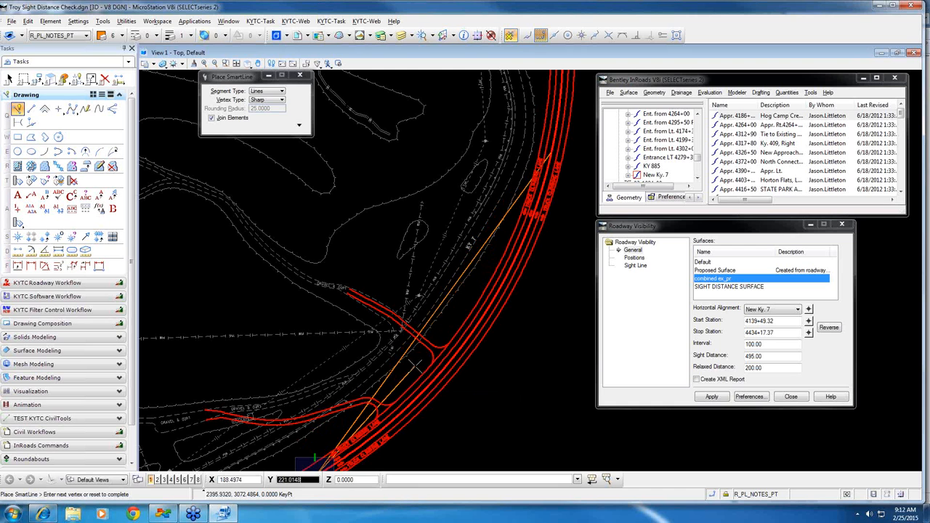
{"action": "right_click", "coordinate": [416, 364]}
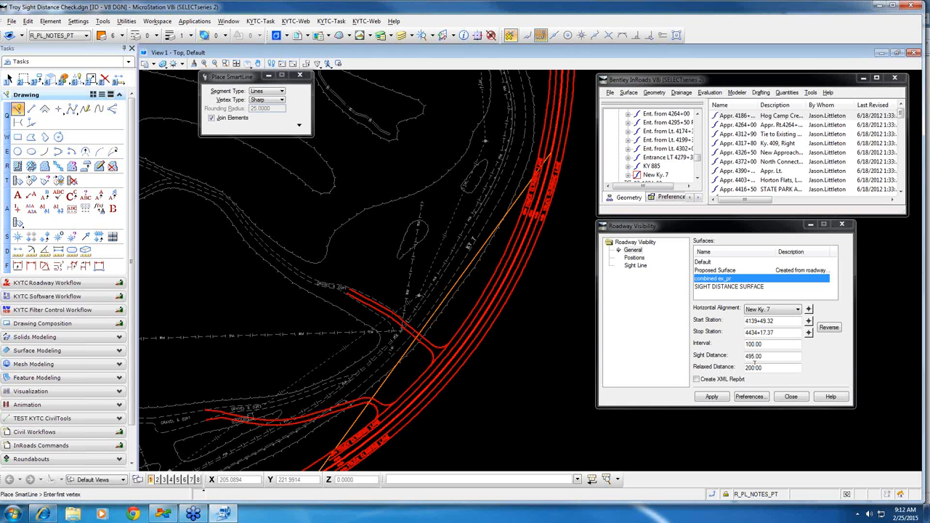
Set the sight distance to 1000 and the relaxed distance to 495
{"action": "double_click", "coordinate": [763, 356]}
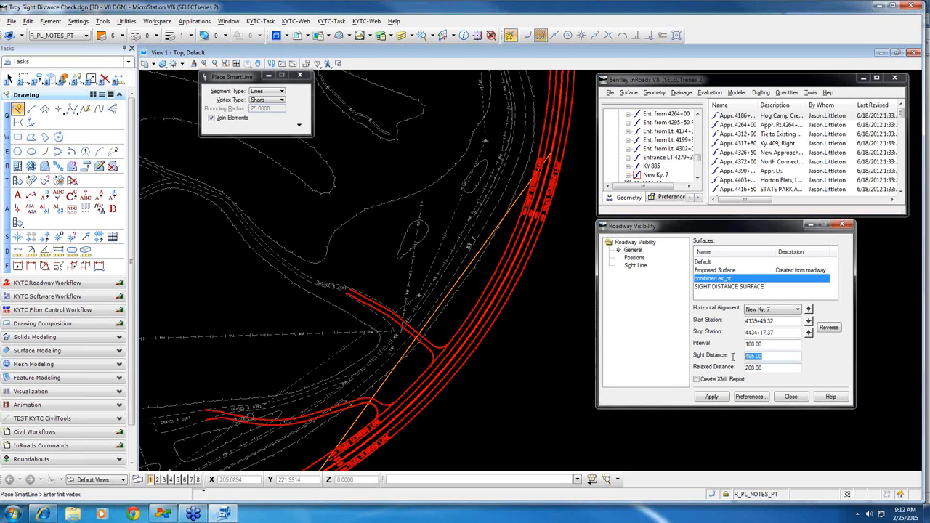
{"action": "type", "text": "1000"}
{"action": "key", "text": "Tab"}
{"action": "type", "text": "49"}
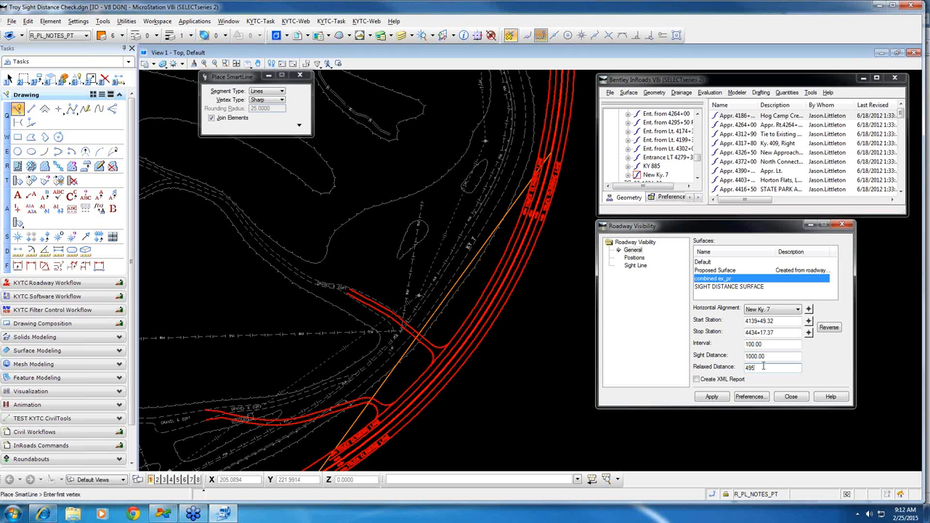
{"action": "mouse_move", "coordinate": [767, 356]}
{"action": "left_mouse_down"}
{"action": "mouse_move", "coordinate": [734, 362]}
{"action": "mouse_move", "coordinate": [767, 367]}
{"action": "mouse_move", "coordinate": [752, 368]}
{"action": "left_mouse_up"}
Set the sight distance to 495 for the New Ky. 7 visibility check
{"action": "scroll", "coordinate": [436, 388], "scroll_direction": "down", "scroll_amount": 2}
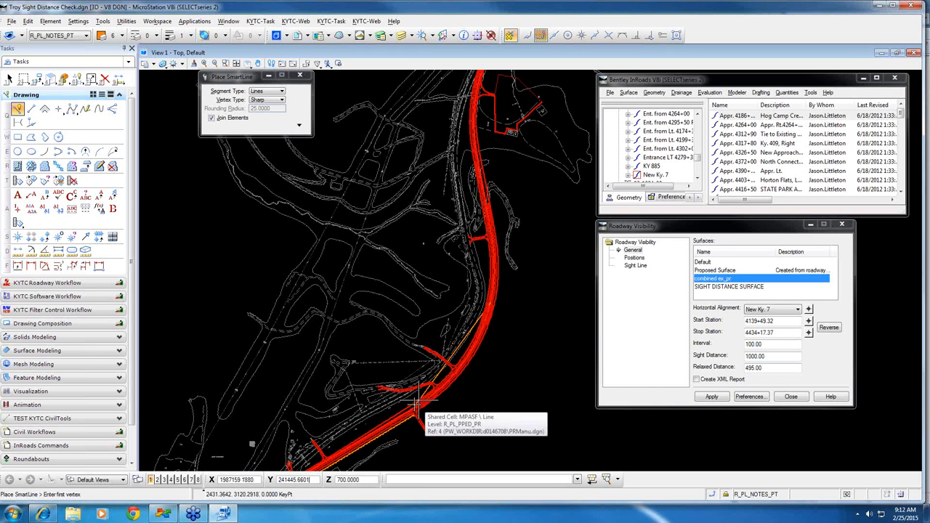
{"action": "left_click", "coordinate": [417, 400]}
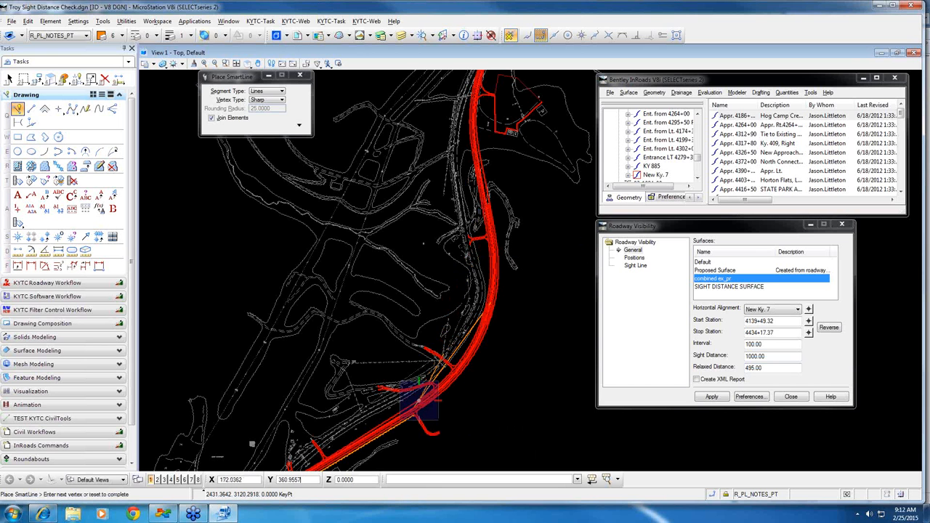
{"action": "right_click", "coordinate": [508, 235]}
{"action": "left_click_drag", "start_coordinate": [776, 355], "coordinate": [696, 353]}
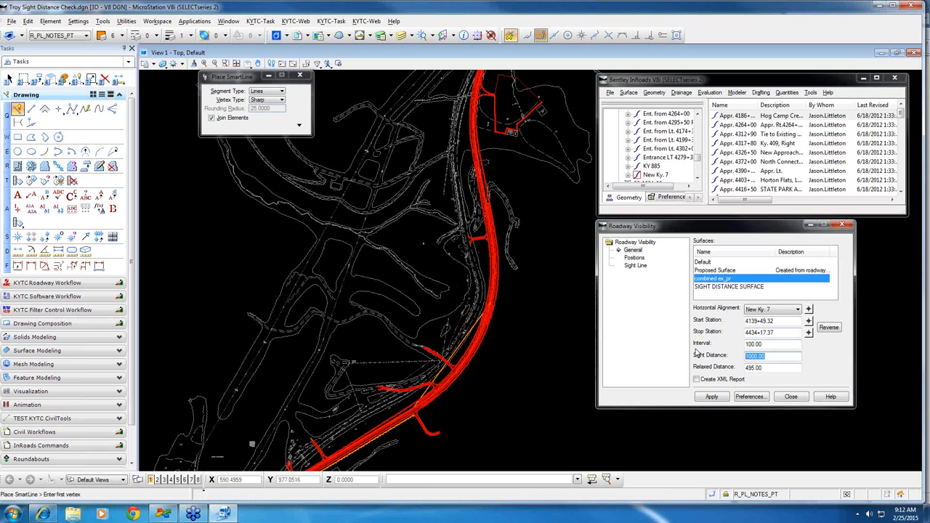
{"action": "type", "text": "4952"}
{"action": "key", "text": "Tab"}
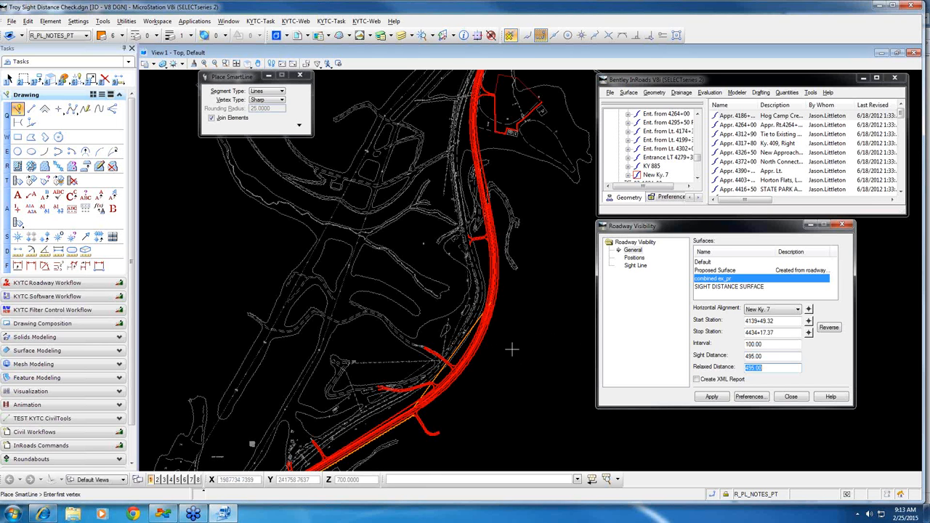
Enable creation of an XML report for the roadway visibility check
{"action": "middle_click_drag", "start_coordinate": [485, 347], "coordinate": [486, 325]}
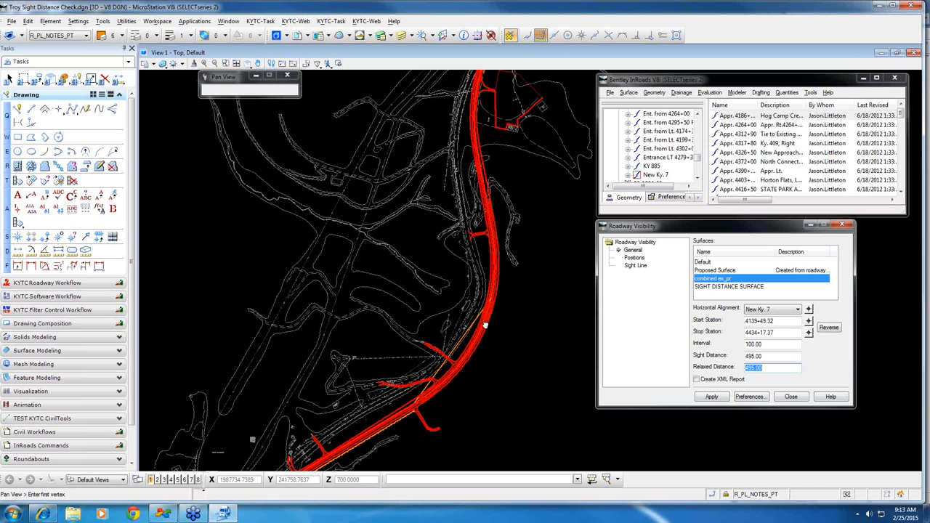
{"action": "scroll", "coordinate": [485, 324], "scroll_direction": "up", "scroll_amount": 6}
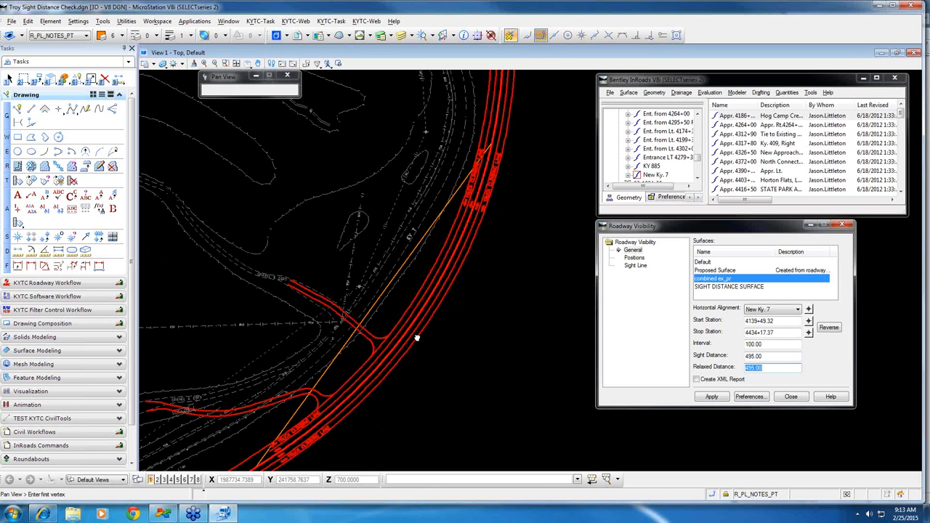
{"action": "middle_click_drag", "start_coordinate": [417, 338], "coordinate": [424, 290]}
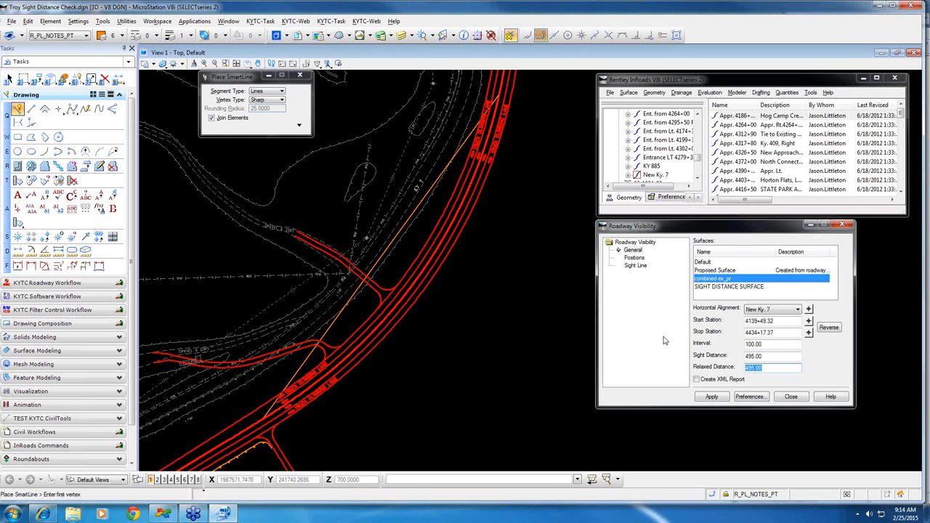
{"action": "left_click", "coordinate": [696, 380]}
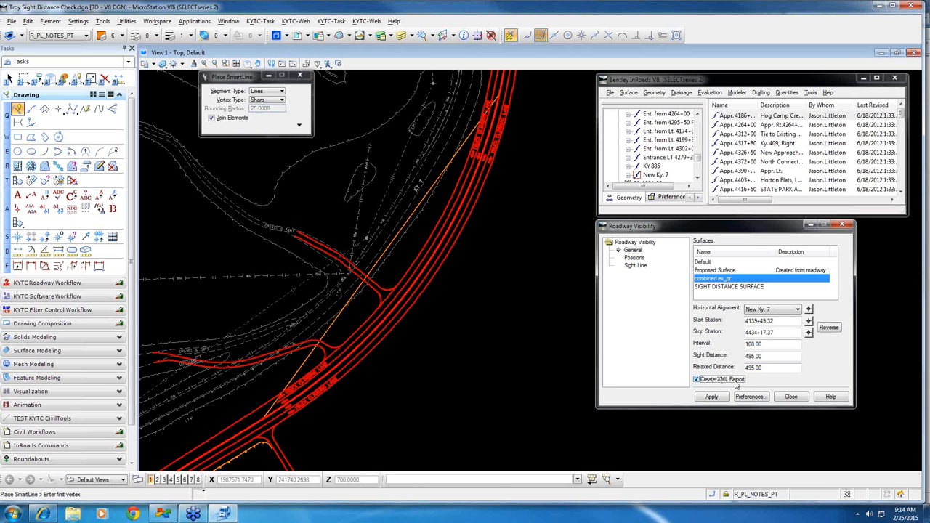
Base the eye and object positions on the active alignment, with an offset of 6.00 for each
{"action": "left_click", "coordinate": [635, 259]}
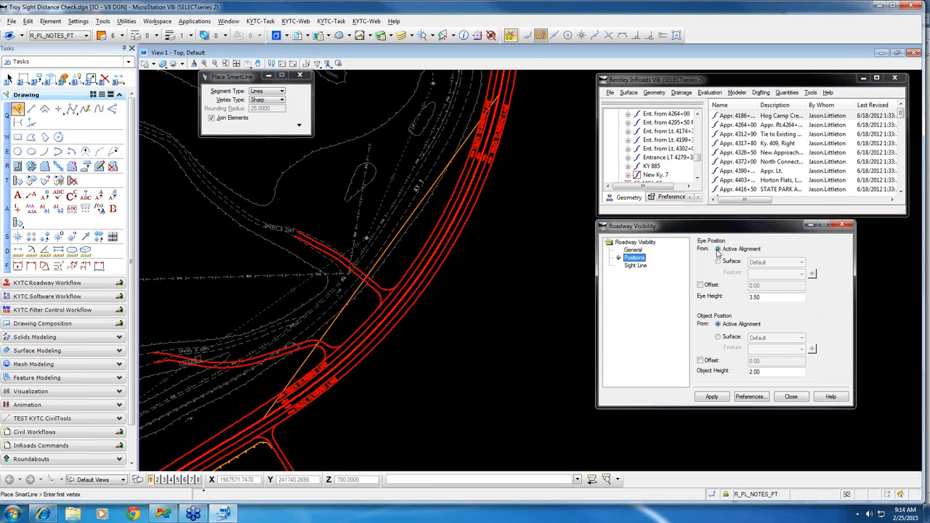
{"action": "left_click", "coordinate": [700, 287]}
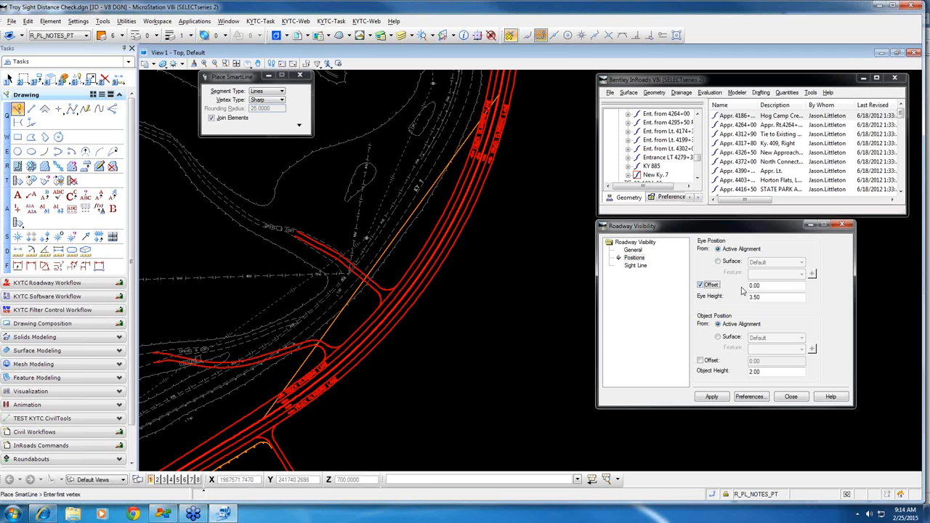
{"action": "type", "text": "6"}
{"action": "left_click", "coordinate": [718, 262]}
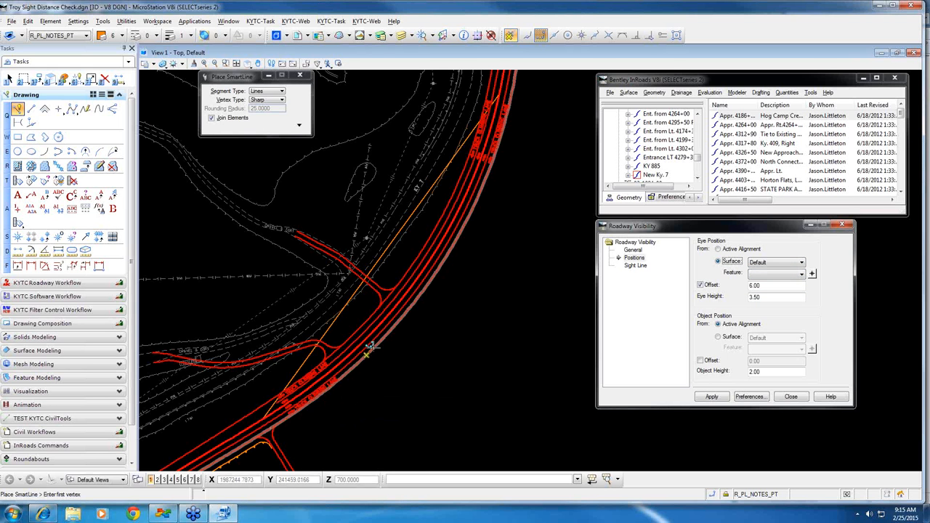
{"action": "left_click", "coordinate": [718, 249]}
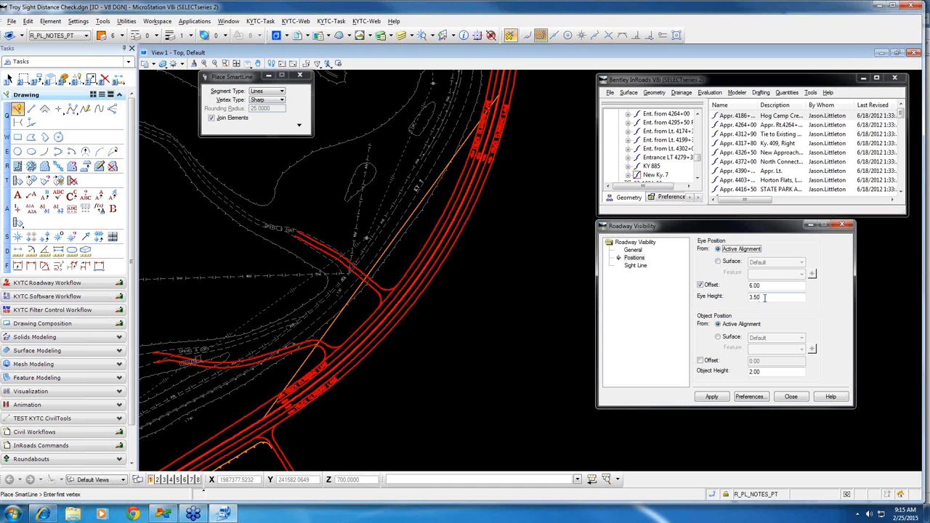
{"action": "left_click_drag", "start_coordinate": [764, 297], "coordinate": [755, 297]}
{"action": "left_click", "coordinate": [700, 361]}
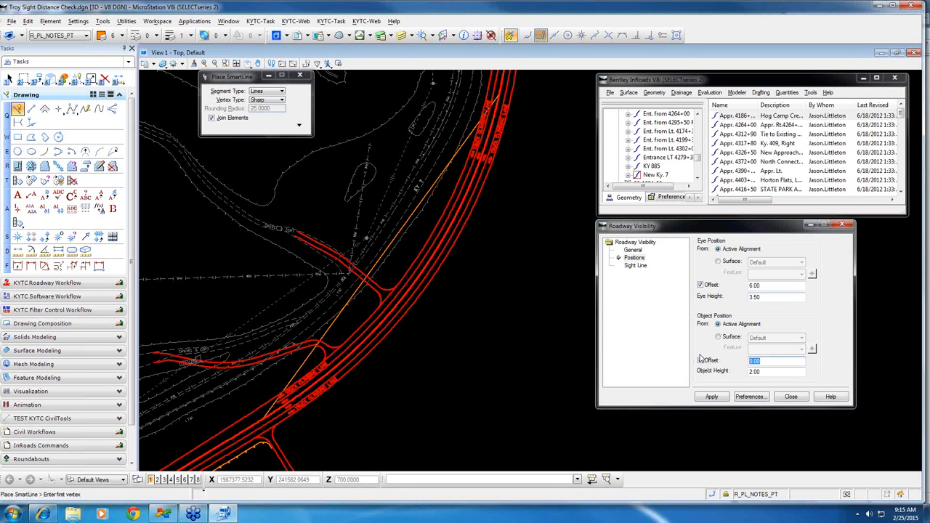
{"action": "type", "text": "6"}
Reverse the station direction twice, checking the eye and object offsets after each reversal
{"action": "left_click", "coordinate": [633, 250]}
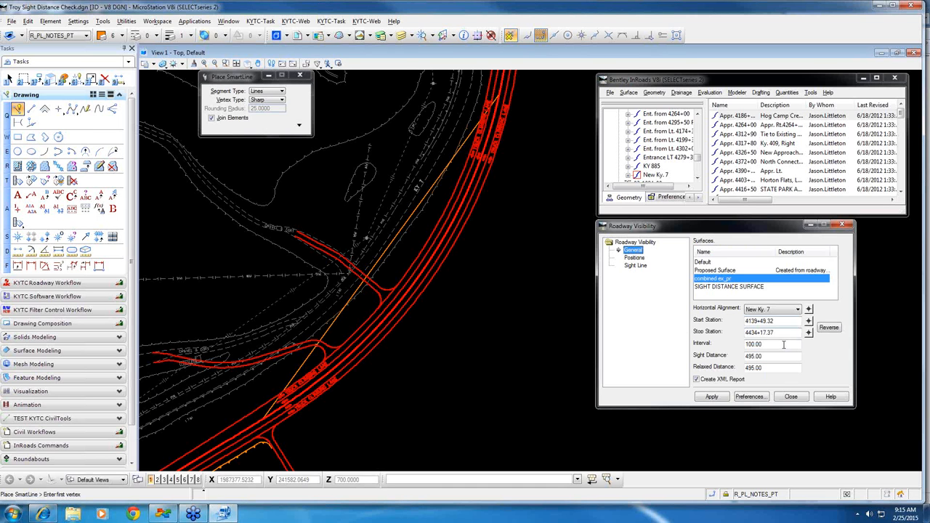
{"action": "left_click", "coordinate": [634, 258]}
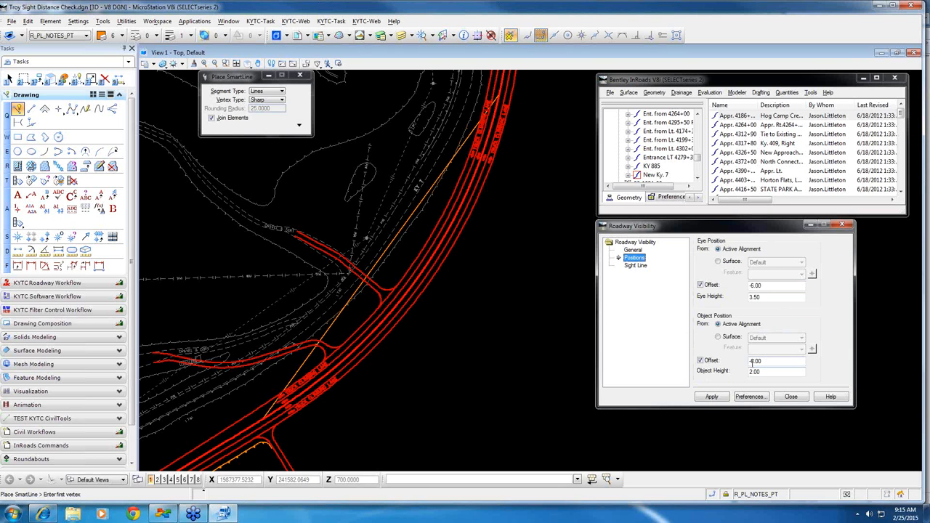
{"action": "left_click", "coordinate": [634, 249]}
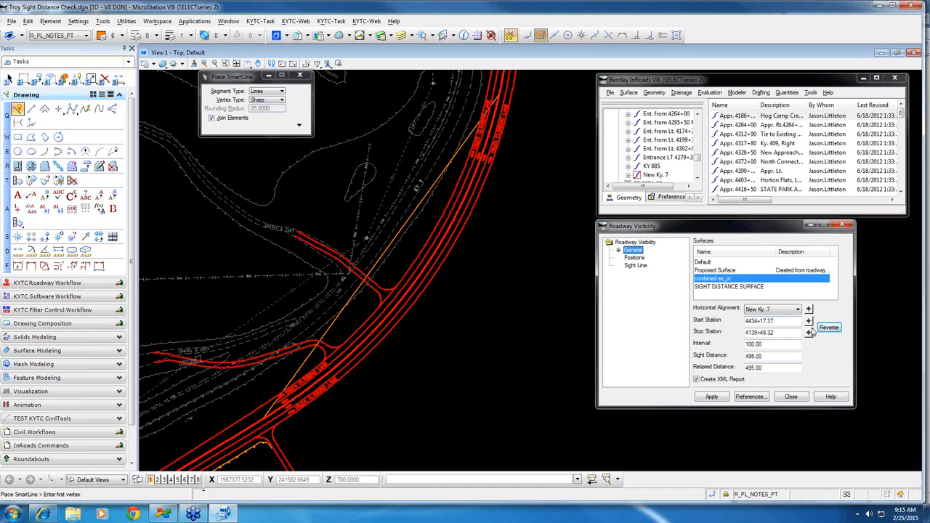
{"action": "left_click", "coordinate": [639, 260]}
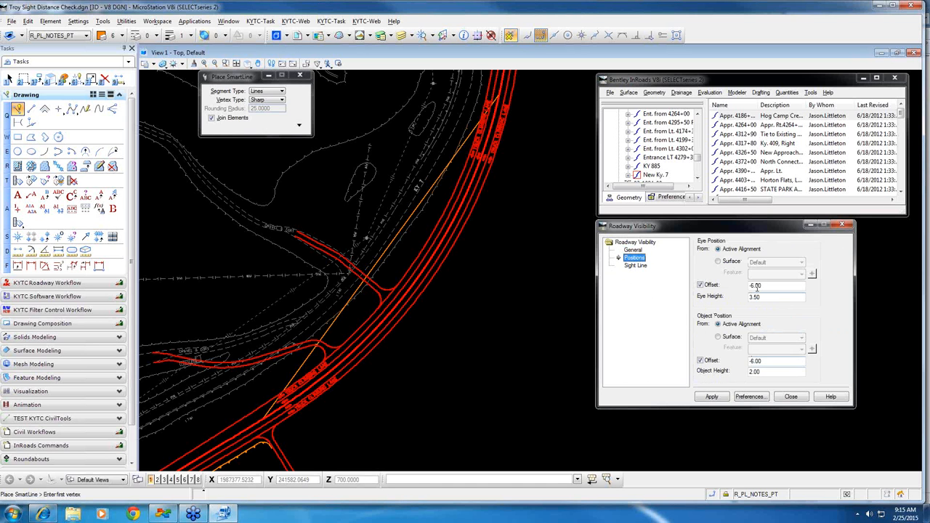
{"action": "left_click", "coordinate": [642, 251]}
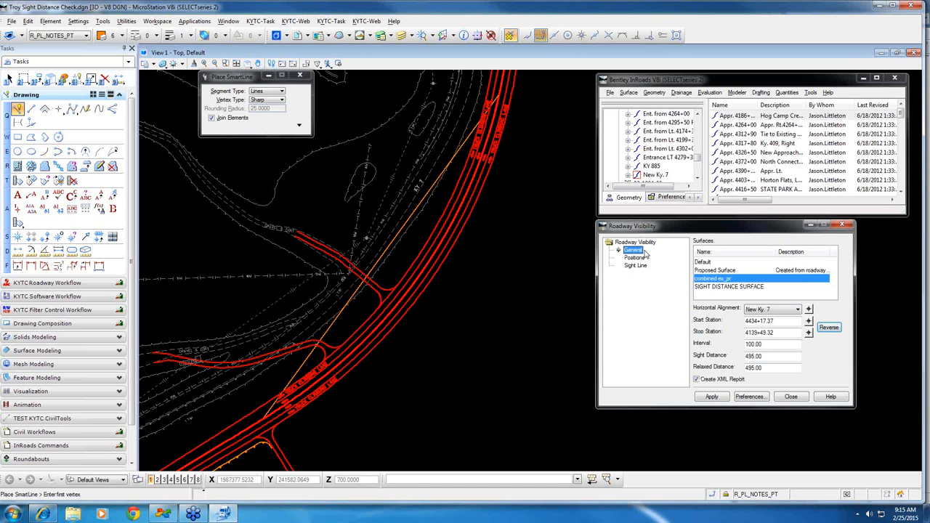
{"action": "left_click", "coordinate": [829, 328]}
{"action": "left_click", "coordinate": [634, 258]}
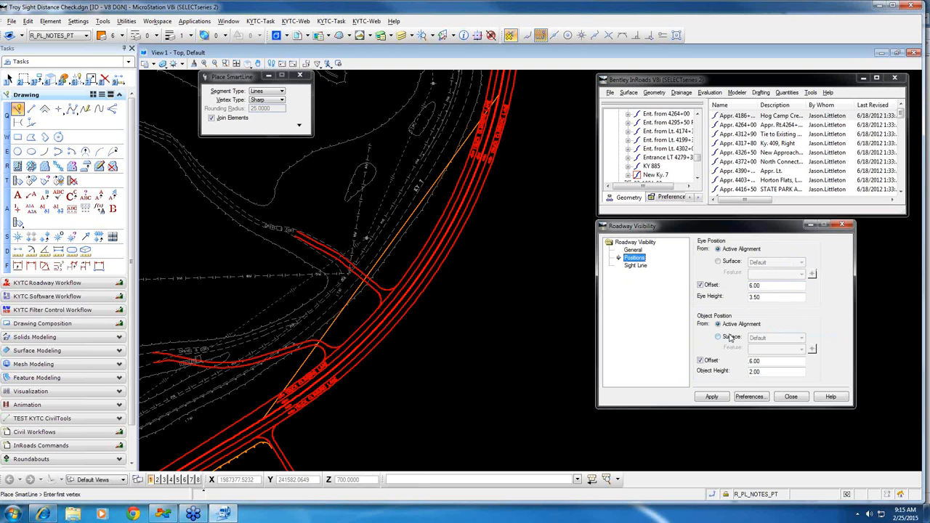
Review the sight line symbology and run the roadway visibility check with the sight line length based on Sight Distance
{"action": "left_click", "coordinate": [642, 268]}
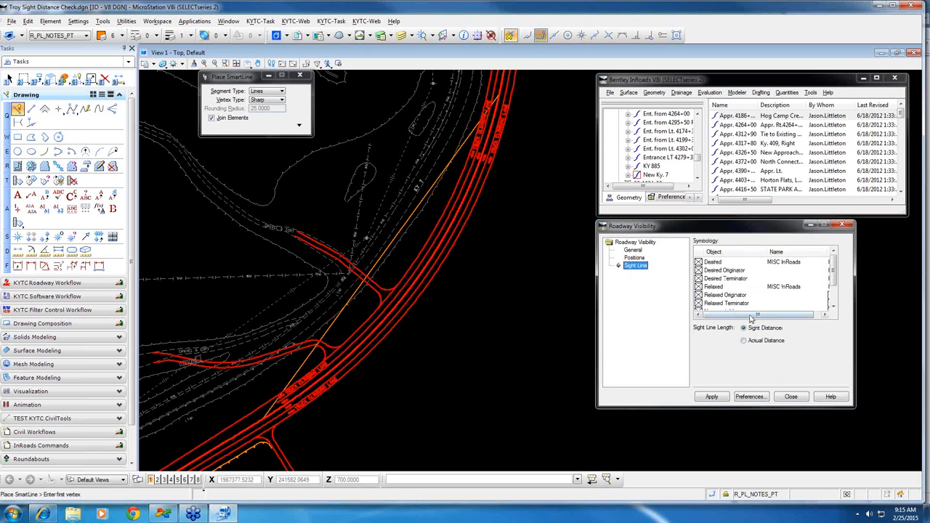
{"action": "left_click_drag", "start_coordinate": [751, 318], "coordinate": [792, 317]}
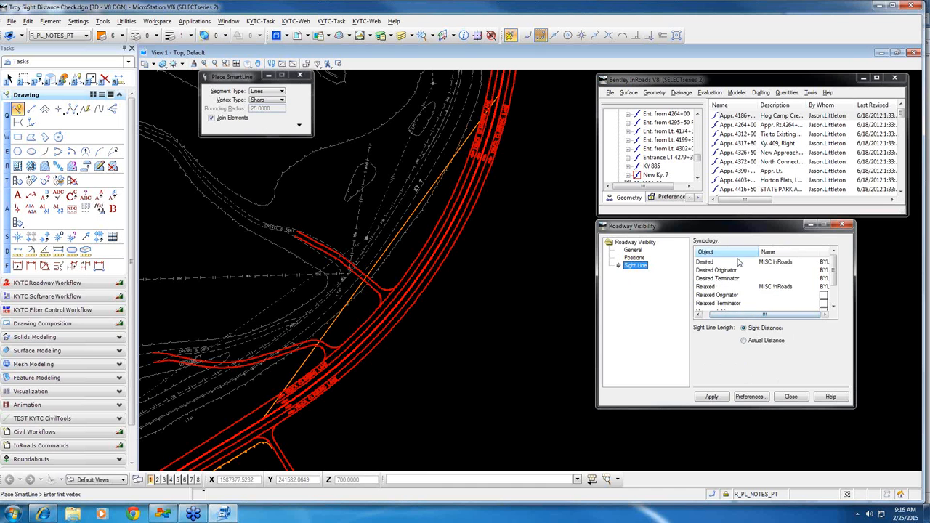
{"action": "left_click", "coordinate": [737, 317]}
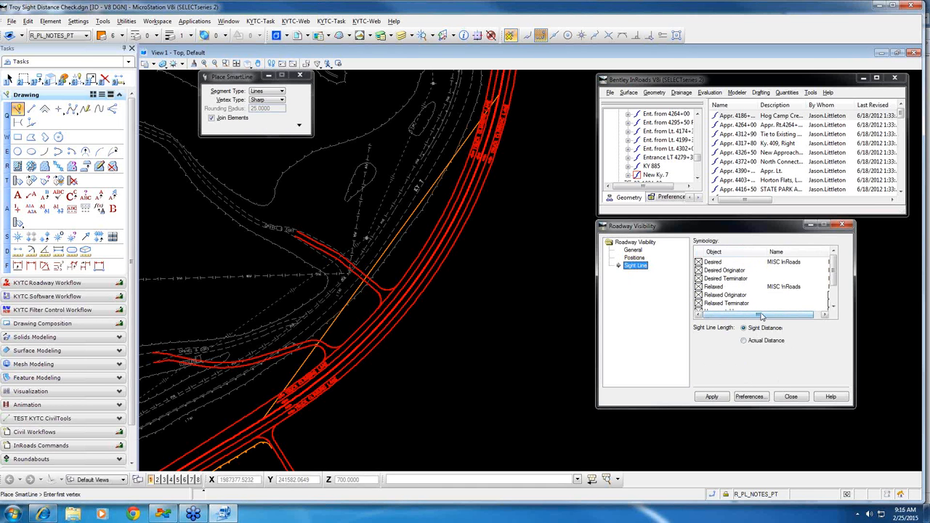
{"action": "left_click", "coordinate": [714, 397]}
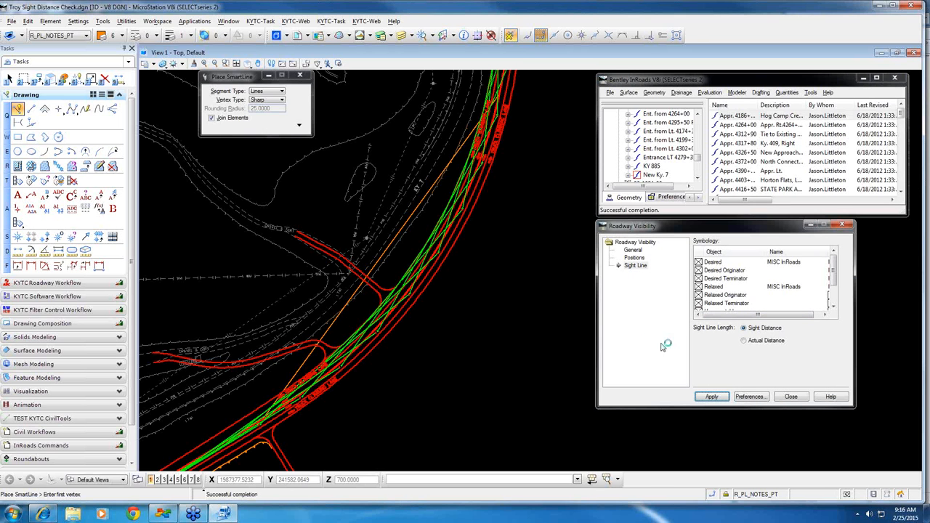
Delete the orange line drawn by hand across the inside of the New Ky. 7 curve
{"action": "left_click", "coordinate": [104, 79]}
{"action": "left_click", "coordinate": [398, 225]}
{"action": "left_click", "coordinate": [382, 226]}
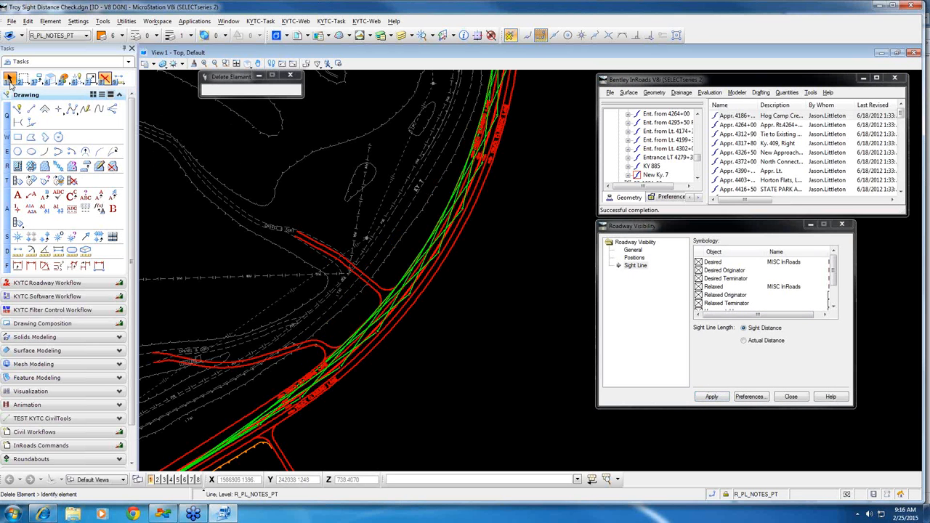
Inspect one of the generated green sight lines near the side-road intersections and compare it with the sight line symbology list
{"action": "left_click", "coordinate": [9, 79]}
{"action": "scroll", "coordinate": [385, 341], "scroll_direction": "up", "scroll_amount": 5}
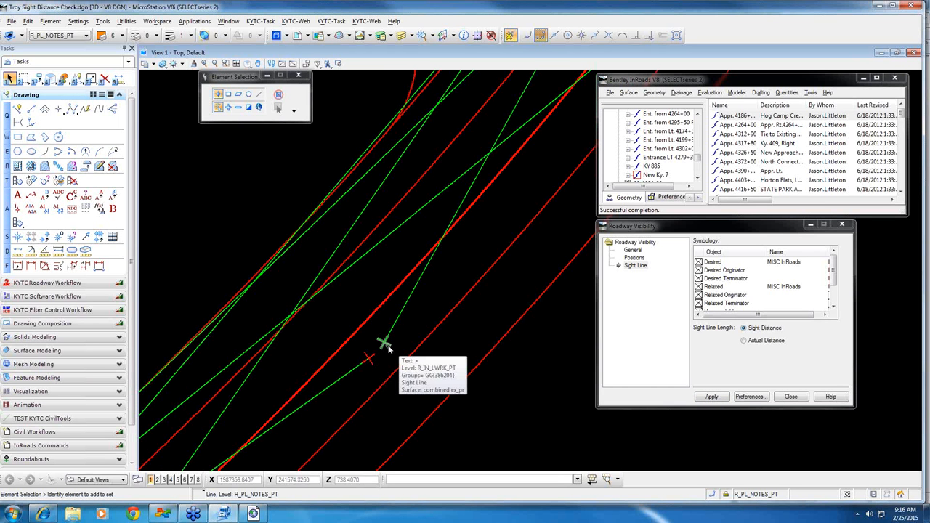
{"action": "scroll", "coordinate": [390, 345], "scroll_direction": "down", "scroll_amount": 2}
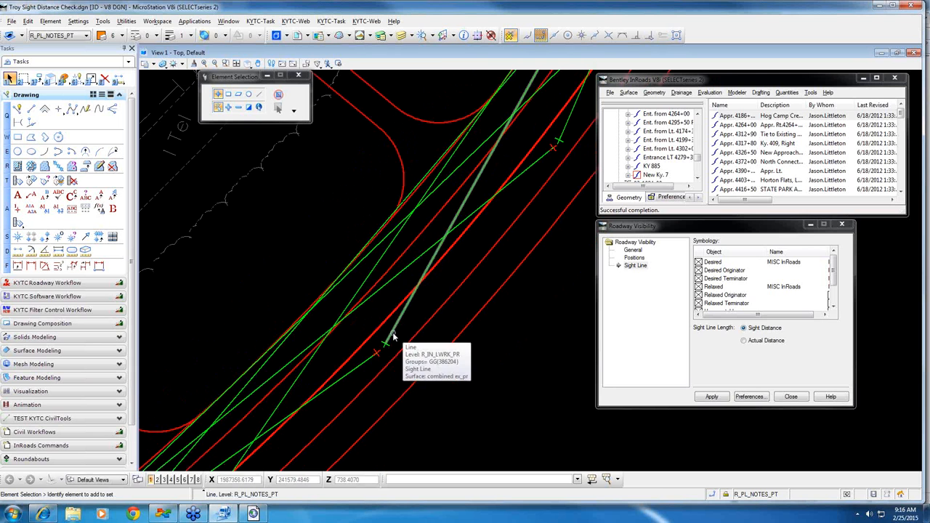
{"action": "left_click", "coordinate": [392, 336]}
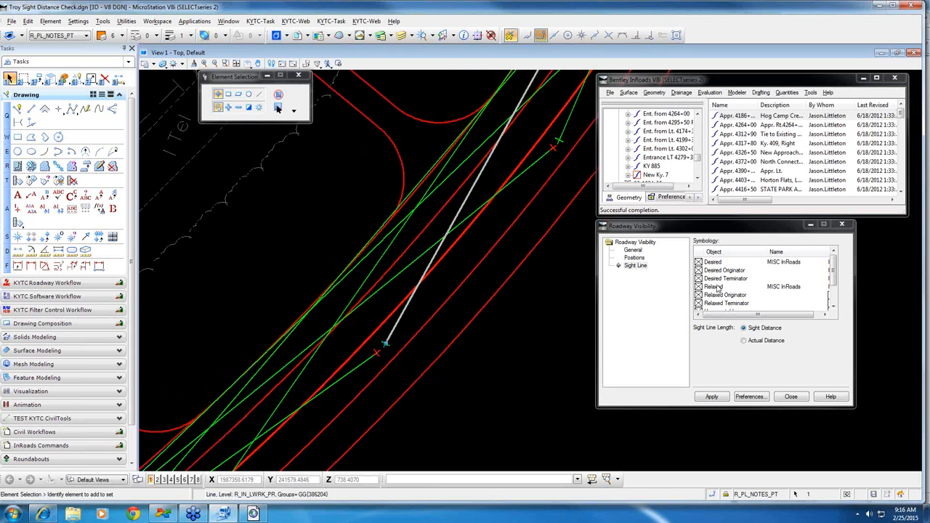
{"action": "left_click", "coordinate": [832, 290]}
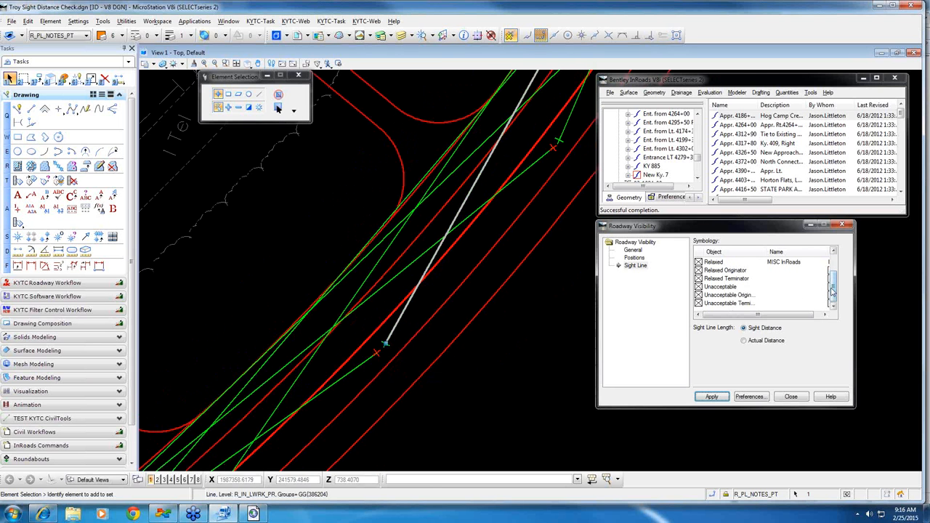
{"action": "left_click_drag", "start_coordinate": [835, 283], "coordinate": [832, 259]}
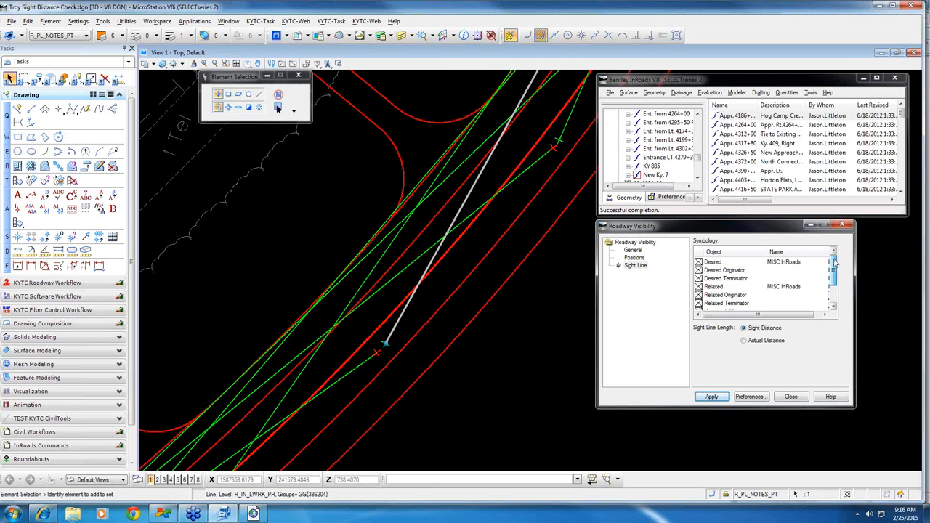
{"action": "left_click", "coordinate": [480, 243]}
Check the line symbology settings of the Desired sight line and leave them without editing
{"action": "scroll", "coordinate": [482, 240], "scroll_direction": "down", "scroll_amount": 2}
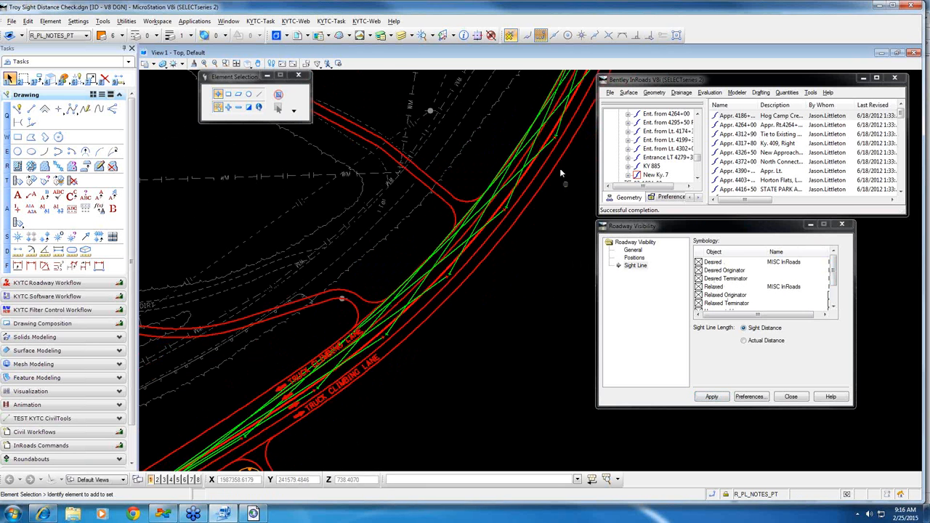
{"action": "scroll", "coordinate": [560, 171], "scroll_direction": "up", "scroll_amount": 2}
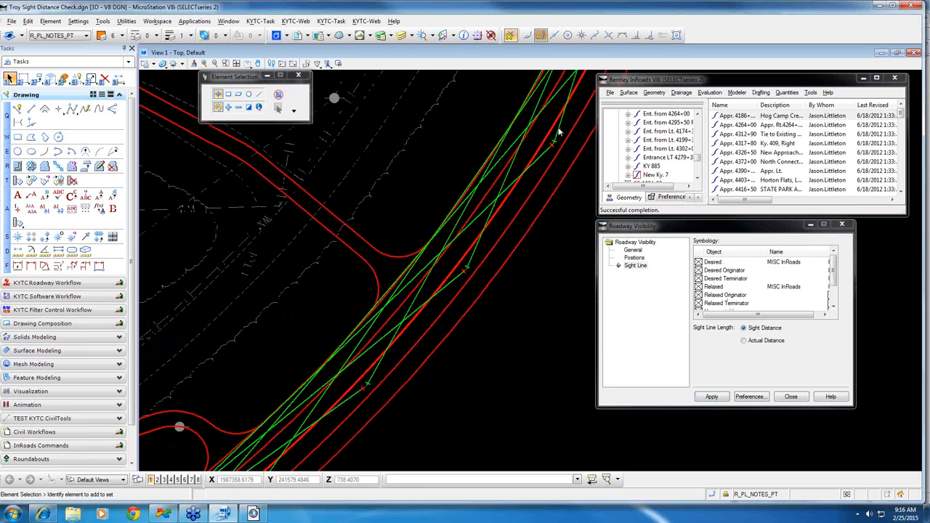
{"action": "double_click", "coordinate": [784, 263]}
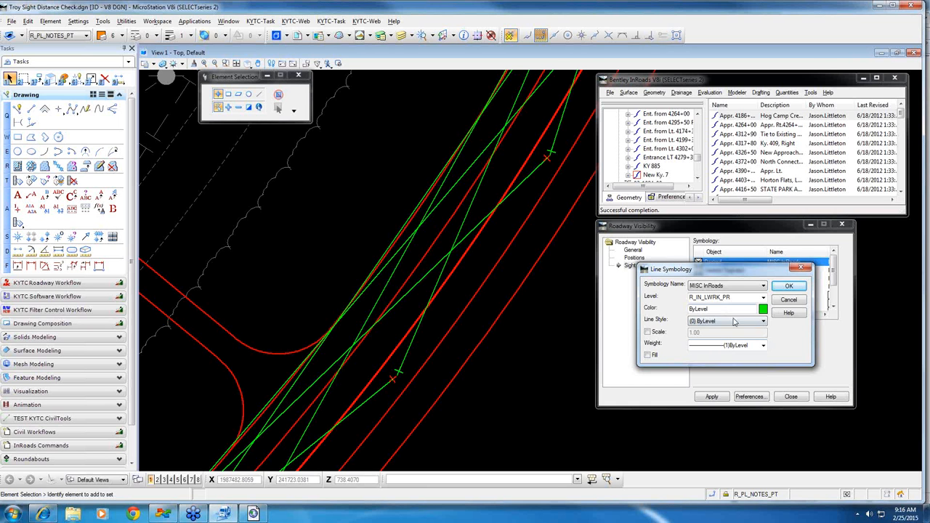
{"action": "left_click", "coordinate": [783, 300]}
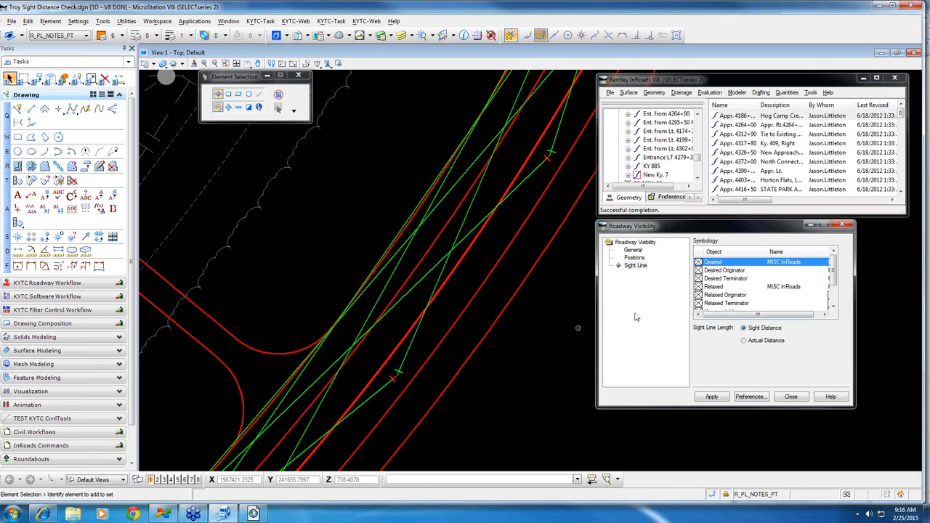
Turn off the originator and terminator symbology for Desired, Relaxed and Unacceptable sight lines and rerun the roadway visibility check
{"action": "left_click", "coordinate": [699, 270]}
{"action": "left_click", "coordinate": [698, 278]}
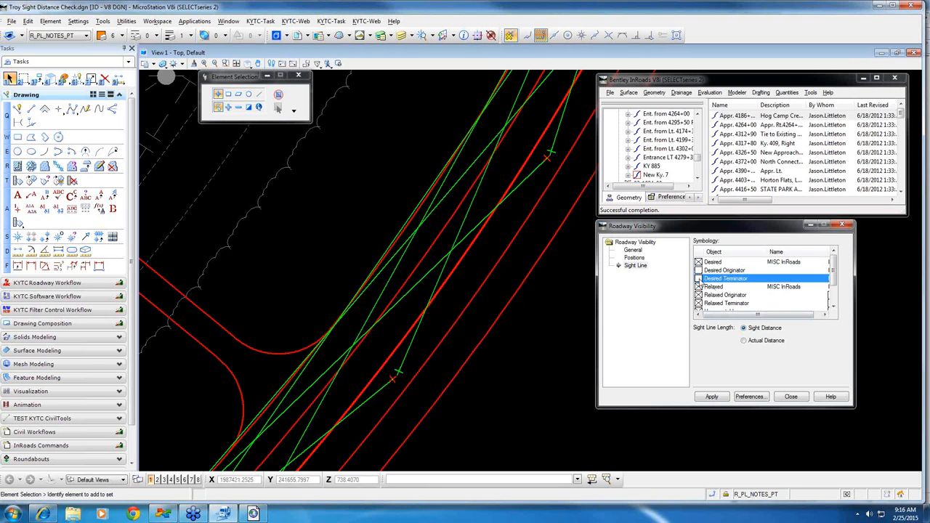
{"action": "left_click", "coordinate": [699, 294]}
{"action": "left_click", "coordinate": [698, 303]}
{"action": "scroll", "coordinate": [702, 300], "scroll_direction": "down", "scroll_amount": 1}
{"action": "left_click", "coordinate": [698, 294]}
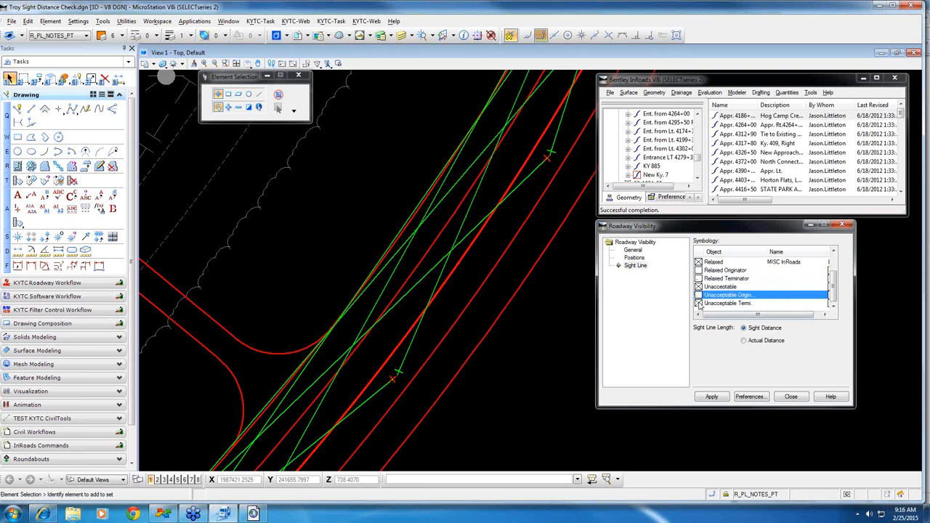
{"action": "left_click", "coordinate": [698, 303]}
{"action": "left_click", "coordinate": [711, 396]}
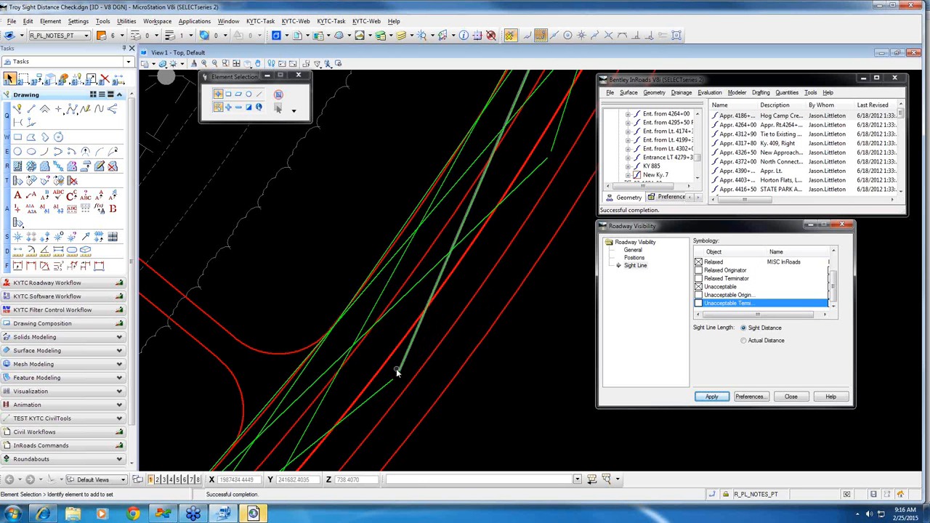
Examine the regenerated sight lines along the New Ky. 7 curve near the truck climbing lanes and side roads
{"action": "scroll", "coordinate": [400, 372], "scroll_direction": "up", "scroll_amount": 5}
{"action": "scroll", "coordinate": [401, 371], "scroll_direction": "down", "scroll_amount": 10}
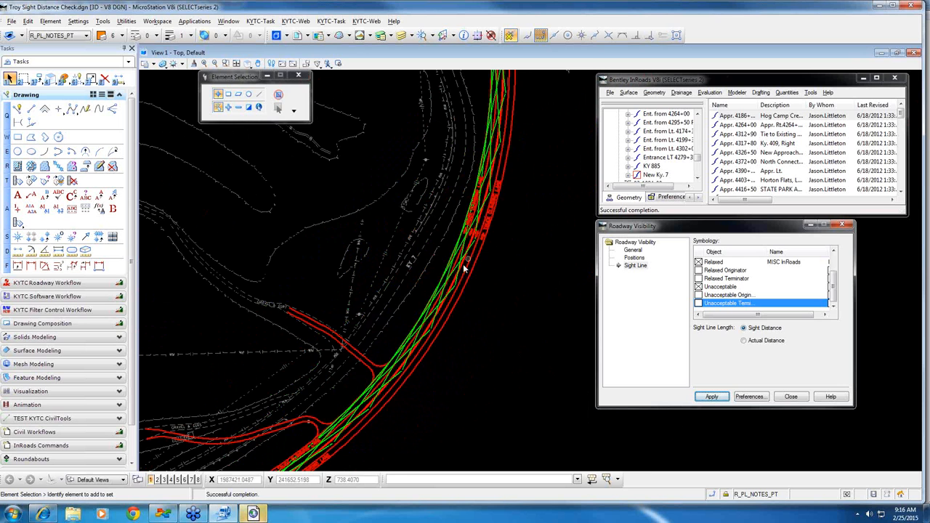
{"action": "scroll", "coordinate": [473, 258], "scroll_direction": "up", "scroll_amount": 3}
{"action": "scroll", "coordinate": [427, 270], "scroll_direction": "down", "scroll_amount": 4}
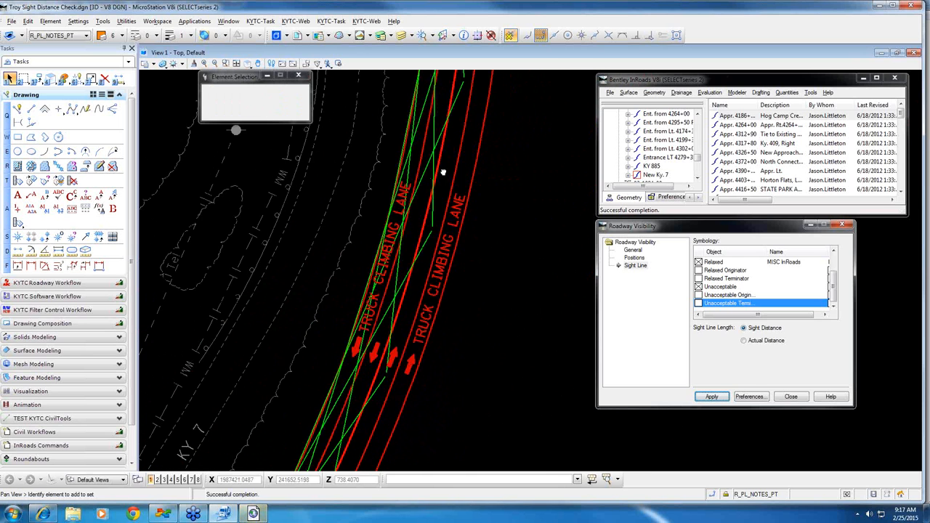
{"action": "scroll", "coordinate": [421, 244], "scroll_direction": "down", "scroll_amount": 2}
{"action": "middle_click_drag", "start_coordinate": [414, 282], "coordinate": [486, 162]}
{"action": "middle_click_drag", "start_coordinate": [436, 311], "coordinate": [457, 269]}
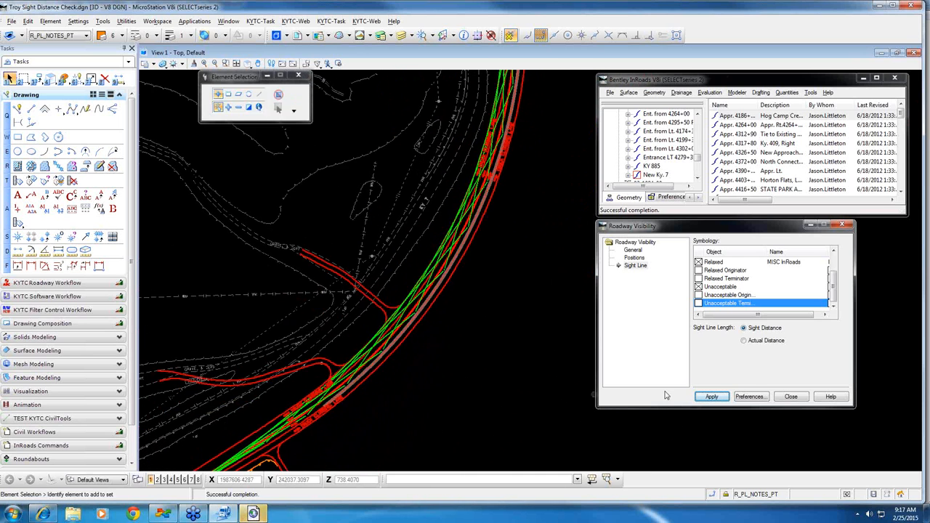
Look over the saved roadway visibility preferences and the general surface, station and distance settings without loading a preference
{"action": "left_click", "coordinate": [749, 396]}
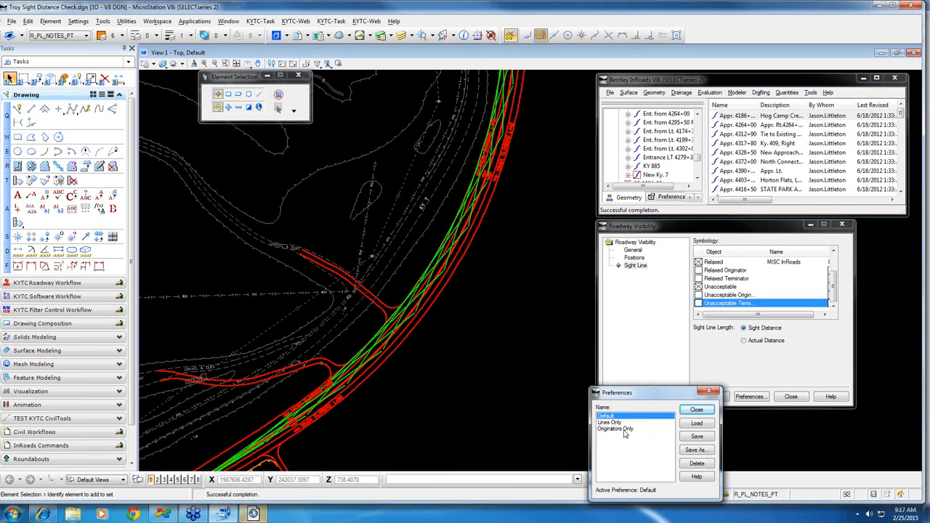
{"action": "left_click", "coordinate": [696, 410]}
{"action": "left_click", "coordinate": [632, 250]}
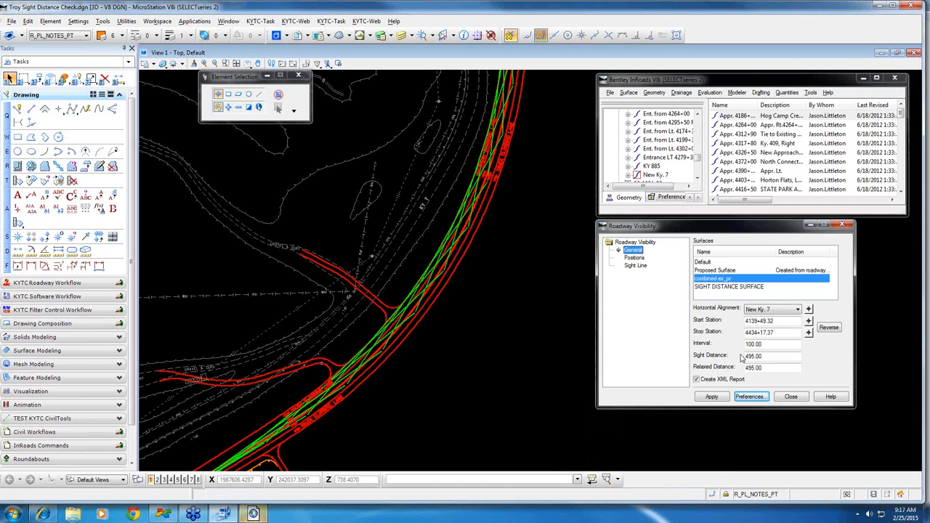
{"action": "left_click", "coordinate": [636, 266]}
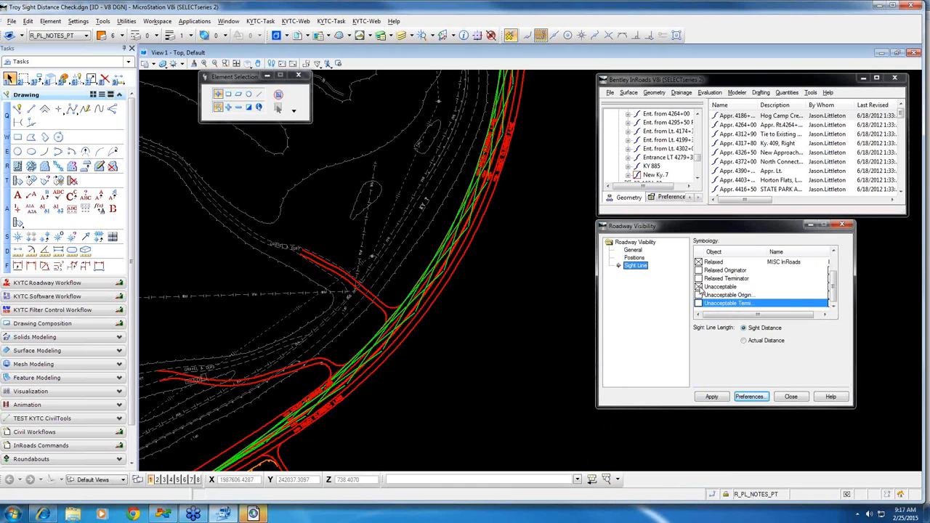
Enable only the Desired, Relaxed and Unacceptable originator symbology, with the lines turned off, and run the roadway visibility check
{"action": "left_click", "coordinate": [699, 288]}
{"action": "left_click", "coordinate": [699, 263]}
{"action": "scroll", "coordinate": [714, 278], "scroll_direction": "up", "scroll_amount": 1}
{"action": "left_click", "coordinate": [700, 263]}
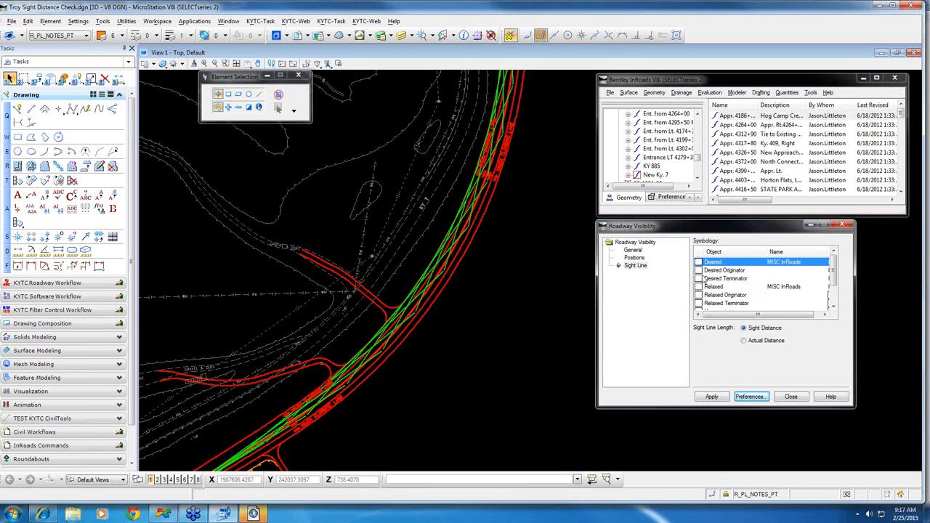
{"action": "left_click", "coordinate": [699, 270]}
{"action": "left_click", "coordinate": [699, 297]}
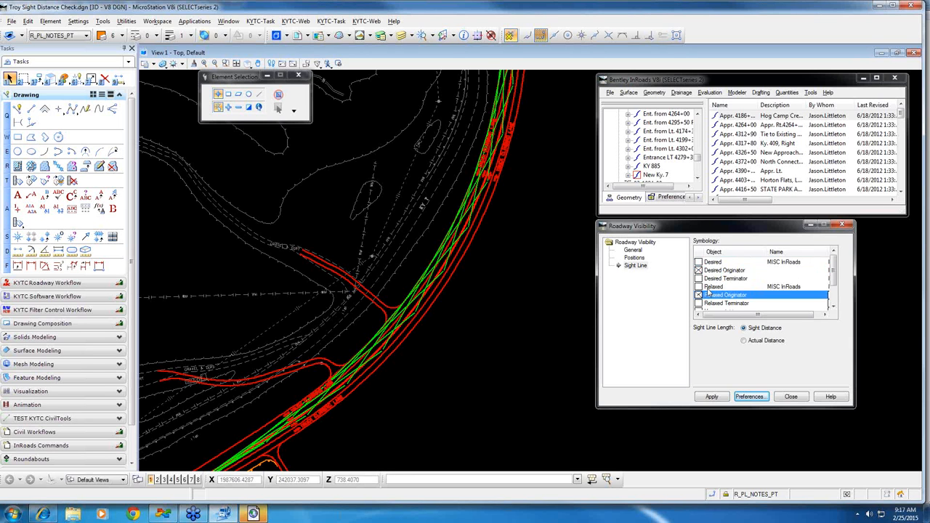
{"action": "scroll", "coordinate": [701, 296], "scroll_direction": "down", "scroll_amount": 1}
{"action": "left_click", "coordinate": [698, 287]}
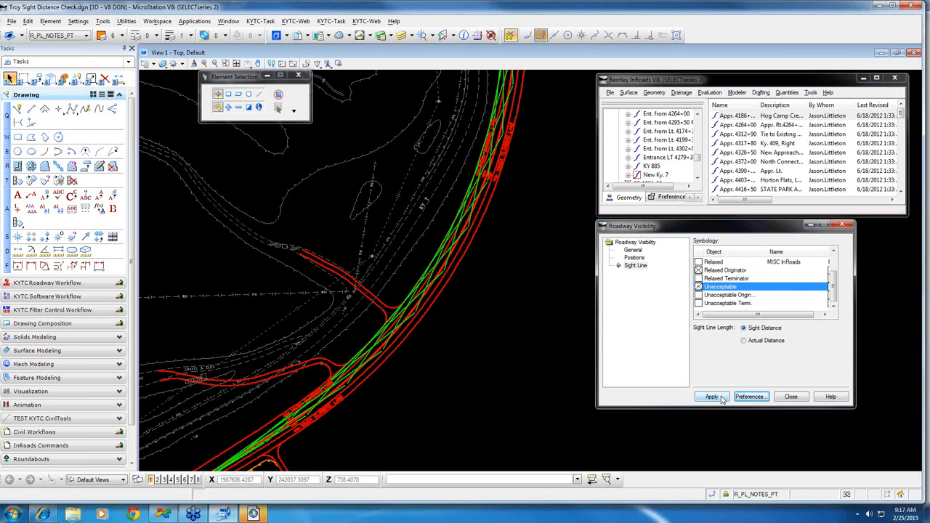
{"action": "left_click", "coordinate": [698, 295]}
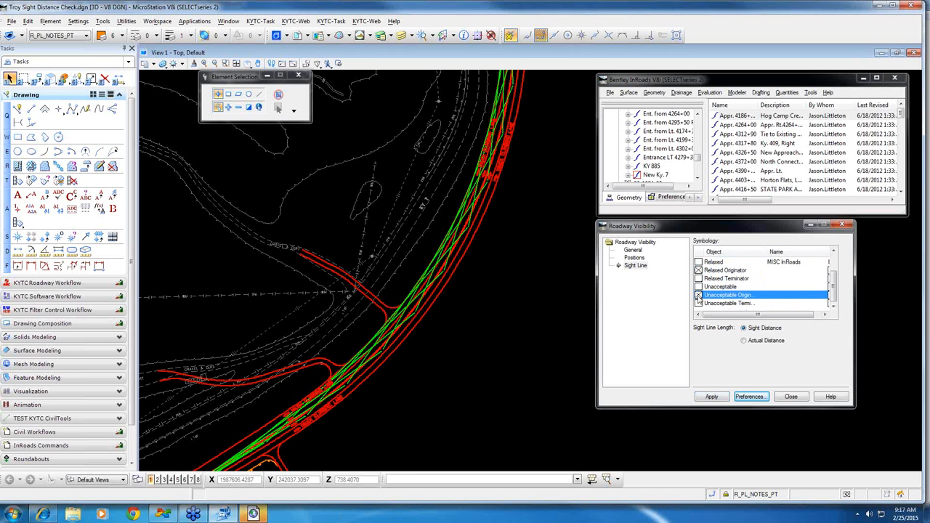
{"action": "left_click", "coordinate": [711, 397]}
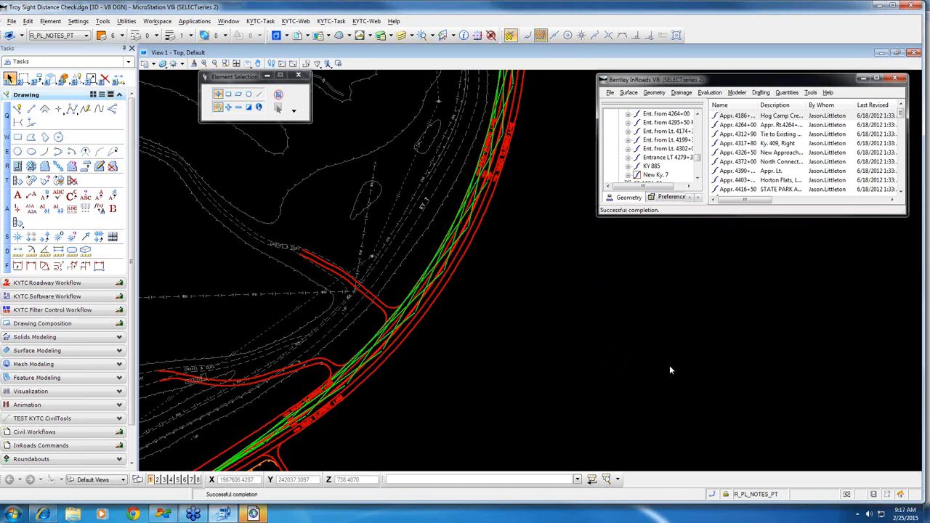
Examine the originator markers along New Ky. 7, from the curve up to the alignment's north end and back down
{"action": "scroll", "coordinate": [389, 341], "scroll_direction": "up", "scroll_amount": 3}
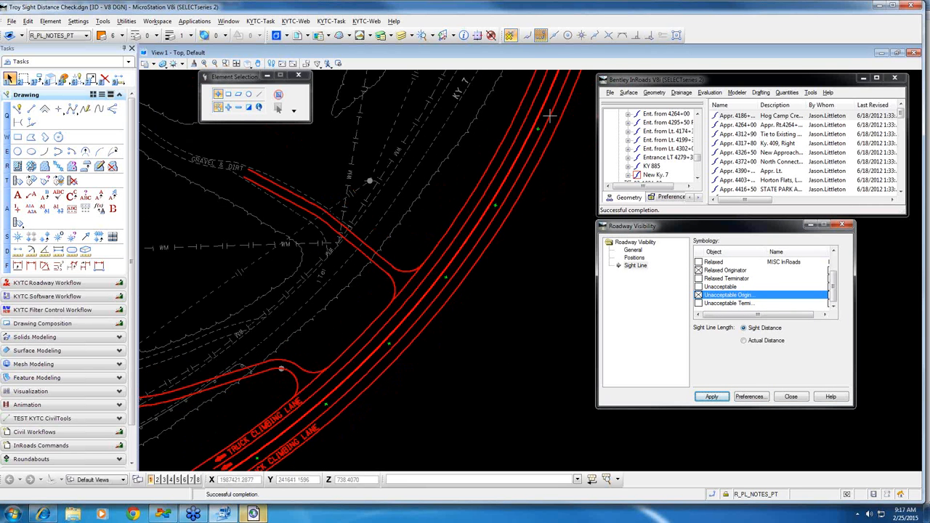
{"action": "middle_click_drag", "start_coordinate": [550, 111], "coordinate": [429, 322]}
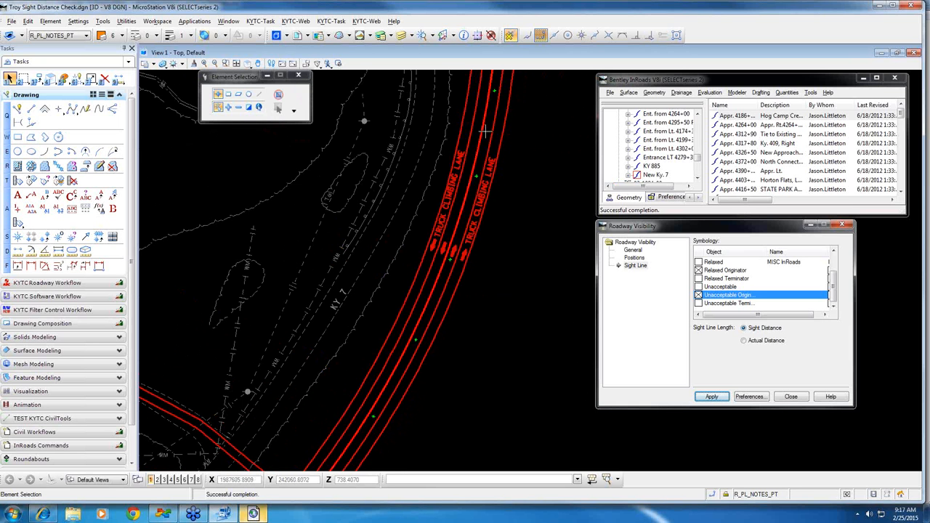
{"action": "scroll", "coordinate": [523, 125], "scroll_direction": "down", "scroll_amount": 5}
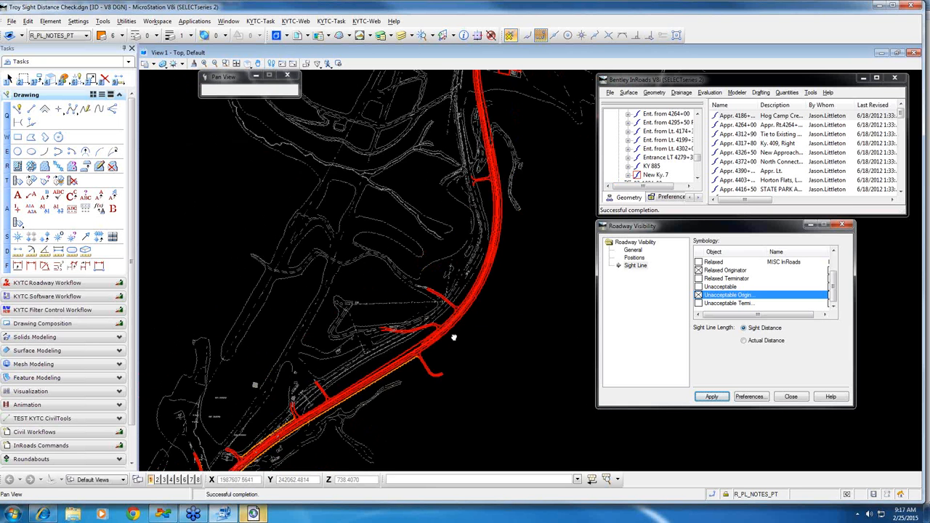
{"action": "scroll", "coordinate": [446, 338], "scroll_direction": "down", "scroll_amount": 3}
{"action": "middle_click_drag", "start_coordinate": [544, 186], "coordinate": [425, 347]}
{"action": "right_click", "coordinate": [425, 347]}
{"action": "scroll", "coordinate": [469, 283], "scroll_direction": "up", "scroll_amount": 6}
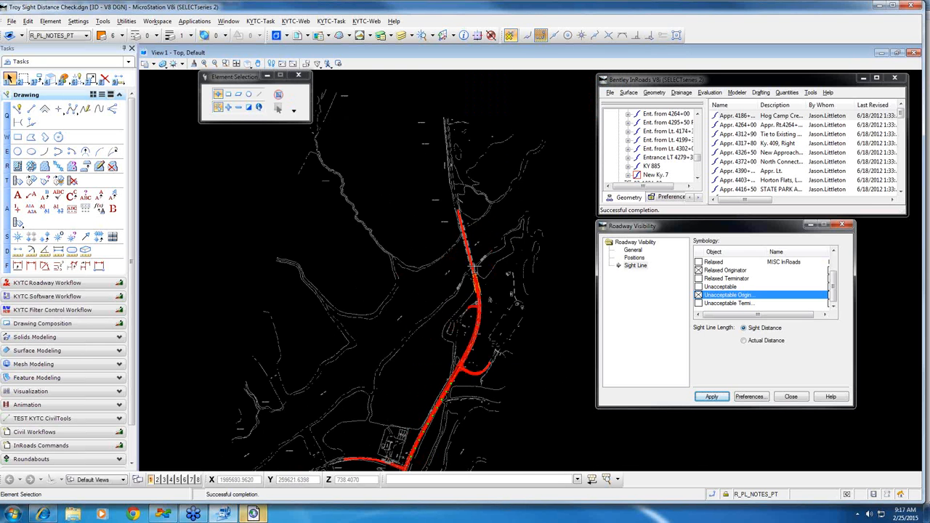
{"action": "scroll", "coordinate": [473, 278], "scroll_direction": "up", "scroll_amount": 3}
{"action": "middle_click_drag", "start_coordinate": [453, 243], "coordinate": [496, 371]}
{"action": "scroll", "coordinate": [496, 372], "scroll_direction": "down", "scroll_amount": 1}
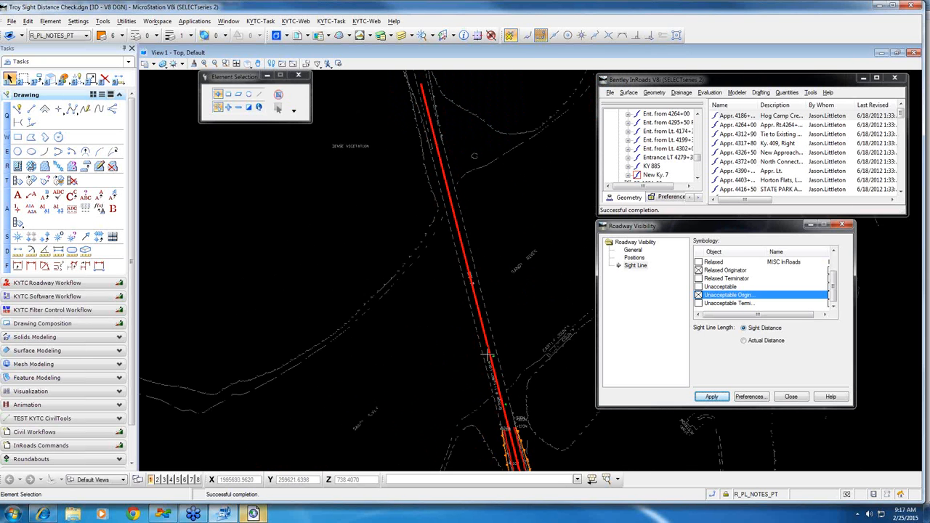
{"action": "middle_click_drag", "start_coordinate": [498, 331], "coordinate": [458, 117]}
{"action": "middle_click_drag", "start_coordinate": [515, 344], "coordinate": [504, 145]}
{"action": "middle_click_drag", "start_coordinate": [498, 347], "coordinate": [514, 175]}
{"action": "middle_click_drag", "start_coordinate": [473, 353], "coordinate": [510, 230]}
{"action": "scroll", "coordinate": [510, 230], "scroll_direction": "down", "scroll_amount": 3}
{"action": "middle_click_drag", "start_coordinate": [471, 304], "coordinate": [516, 154]}
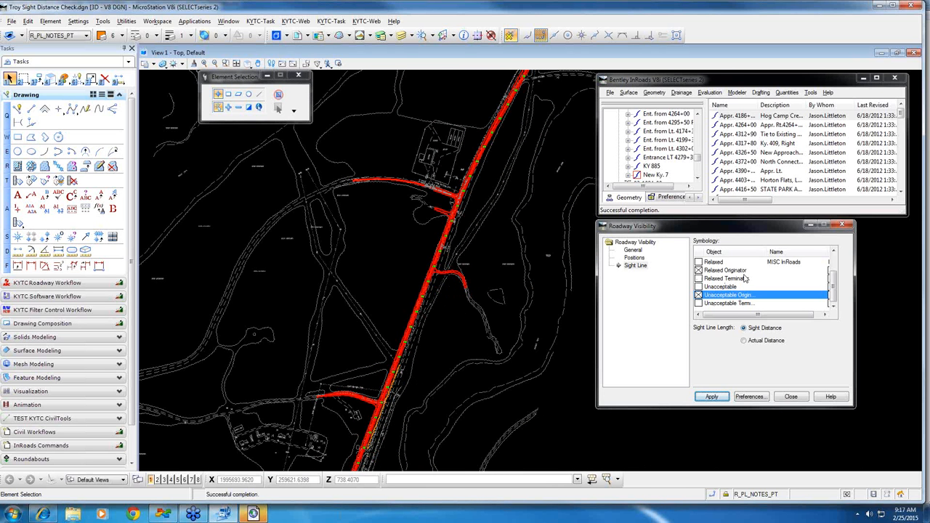
Enable only the Desired, Relaxed and Unacceptable lines, base the sight line length on Actual Distance, and run the check
{"action": "left_click", "coordinate": [701, 270]}
{"action": "scroll", "coordinate": [824, 292], "scroll_direction": "up", "scroll_amount": 1}
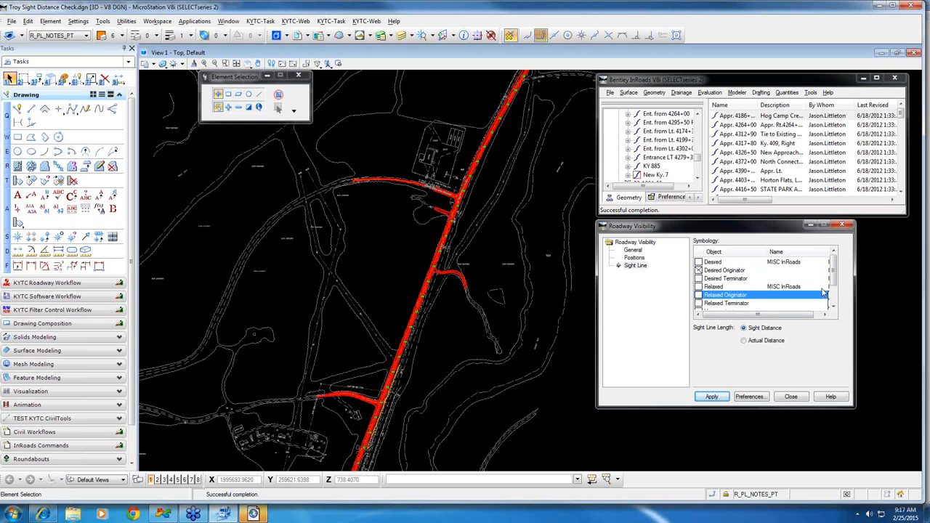
{"action": "left_click", "coordinate": [699, 271]}
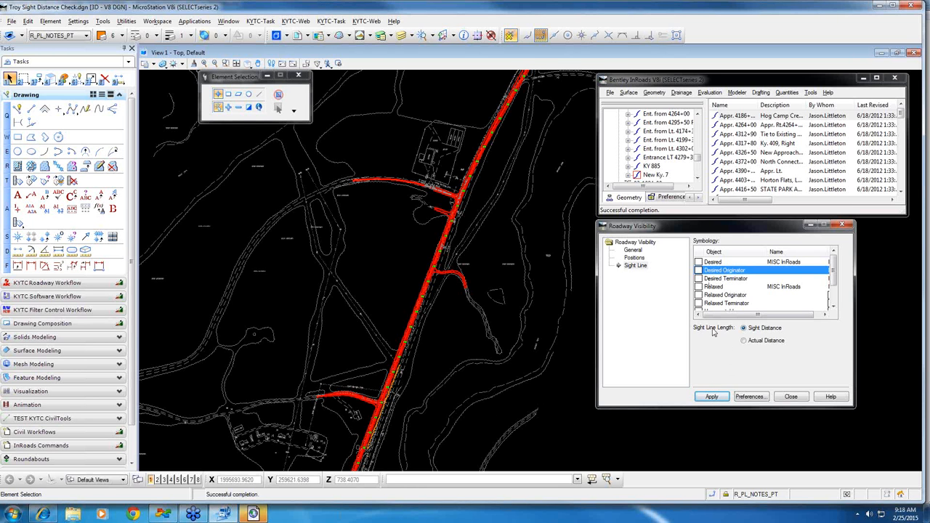
{"action": "left_click", "coordinate": [699, 262]}
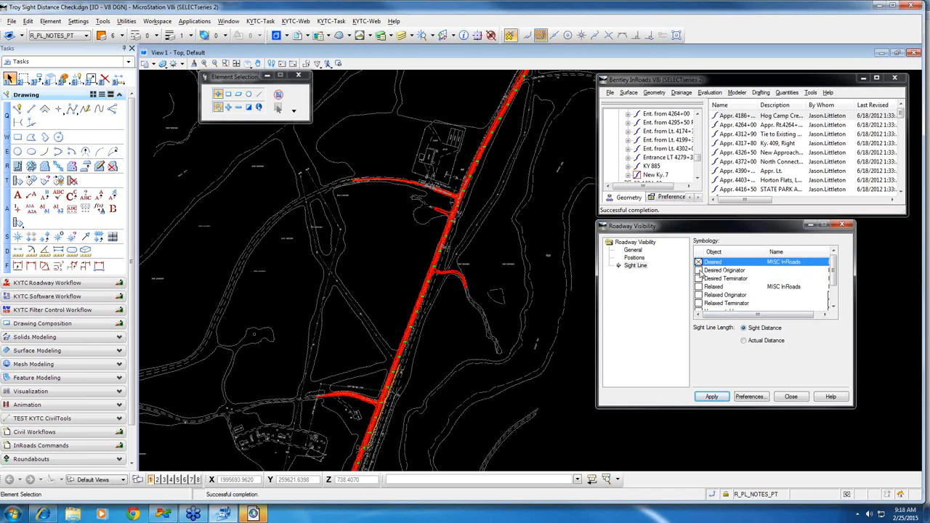
{"action": "left_click", "coordinate": [699, 286]}
{"action": "scroll", "coordinate": [711, 288], "scroll_direction": "down", "scroll_amount": 1}
{"action": "left_click", "coordinate": [699, 287]}
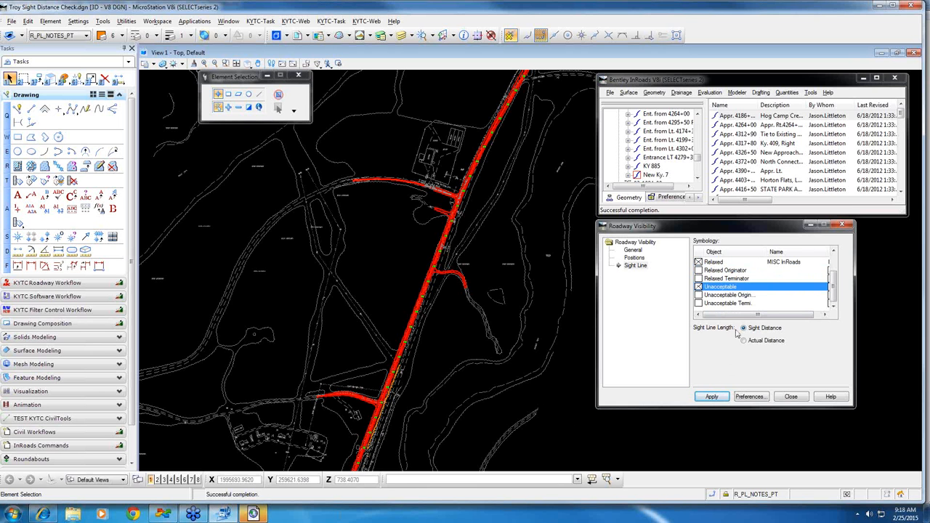
{"action": "left_click", "coordinate": [743, 340]}
{"action": "left_click", "coordinate": [712, 396]}
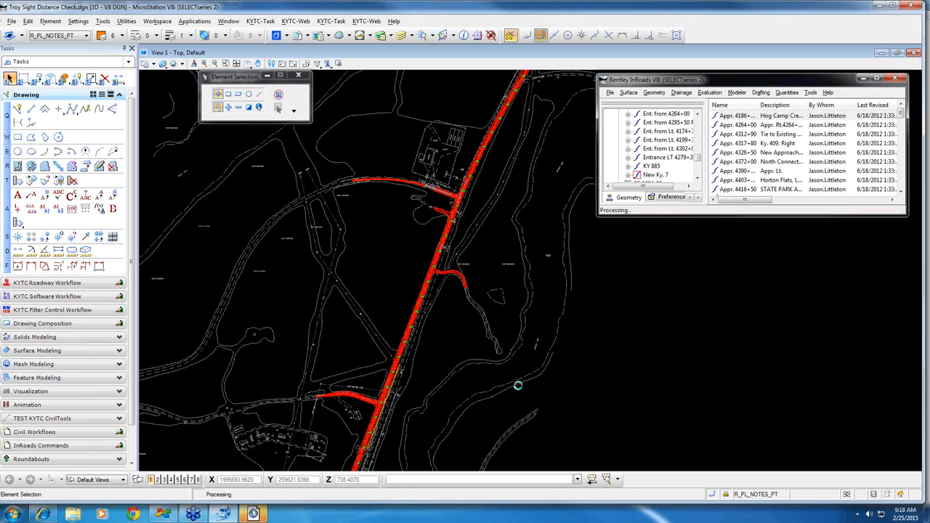
Inspect the extents of the actual-distance sight lines along New Ky. 7 around the side-road intersections
{"action": "middle_click_drag", "start_coordinate": [476, 374], "coordinate": [457, 222]}
{"action": "scroll", "coordinate": [479, 310], "scroll_direction": "down", "scroll_amount": 4}
{"action": "scroll", "coordinate": [448, 324], "scroll_direction": "up", "scroll_amount": 4}
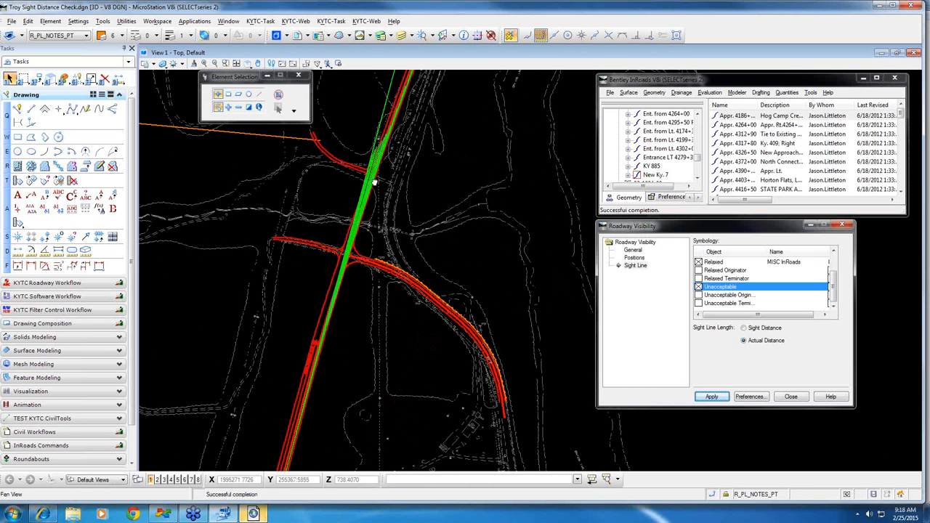
{"action": "middle_click_drag", "start_coordinate": [373, 182], "coordinate": [374, 217]}
{"action": "scroll", "coordinate": [327, 383], "scroll_direction": "down", "scroll_amount": 3}
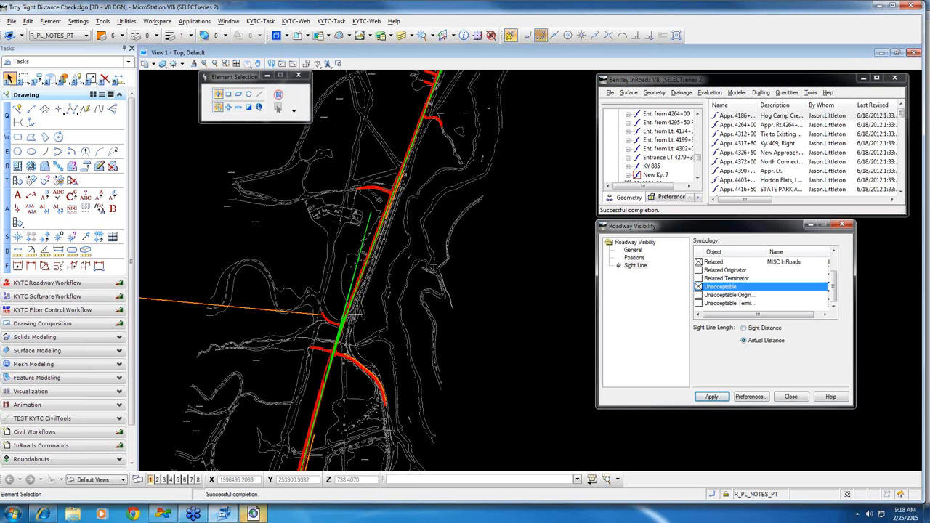
{"action": "scroll", "coordinate": [335, 331], "scroll_direction": "up", "scroll_amount": 2}
{"action": "scroll", "coordinate": [334, 336], "scroll_direction": "up", "scroll_amount": 4}
{"action": "middle_click_drag", "start_coordinate": [335, 336], "coordinate": [364, 226]}
{"action": "scroll", "coordinate": [331, 329], "scroll_direction": "up", "scroll_amount": 1}
{"action": "scroll", "coordinate": [329, 329], "scroll_direction": "down", "scroll_amount": 4}
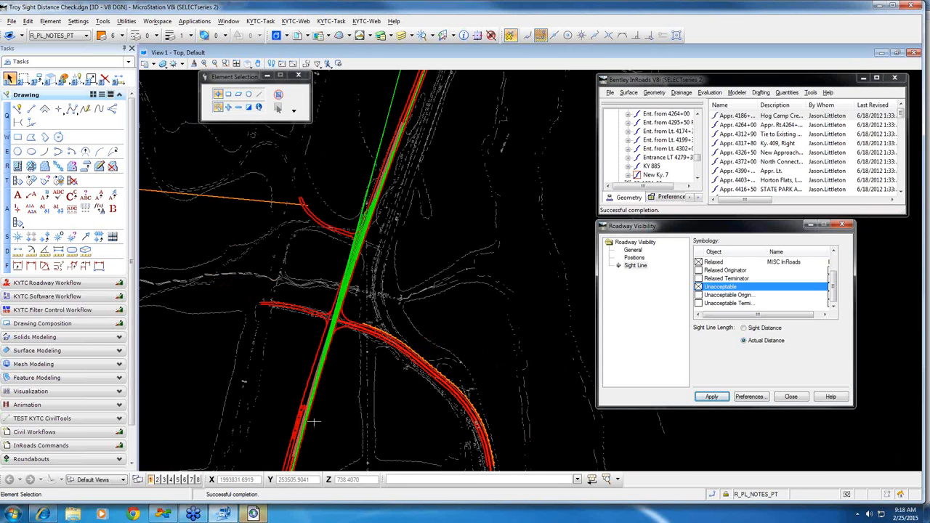
{"action": "mouse_move", "coordinate": [308, 419]}
{"action": "middle_mouse_down"}
{"action": "mouse_move", "coordinate": [301, 395]}
{"action": "mouse_move", "coordinate": [336, 312]}
{"action": "middle_mouse_up"}
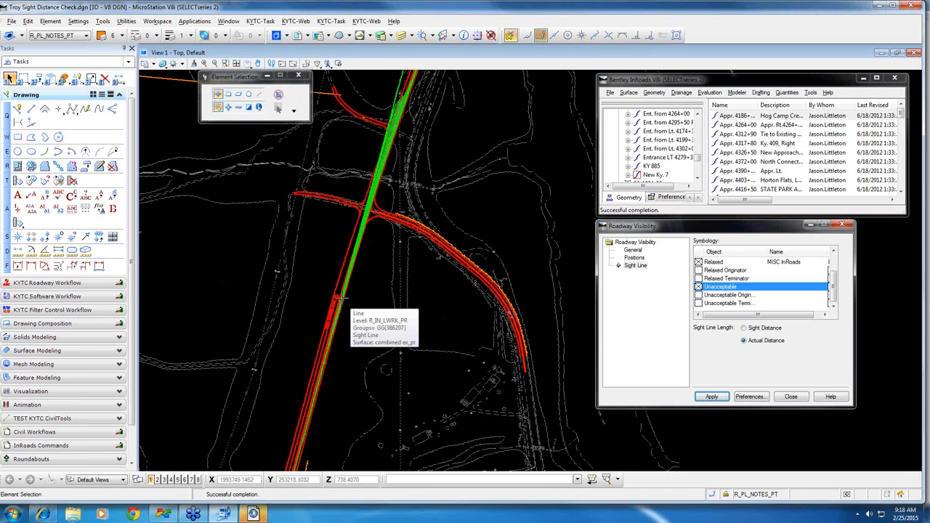
{"action": "middle_click_drag", "start_coordinate": [346, 280], "coordinate": [295, 384]}
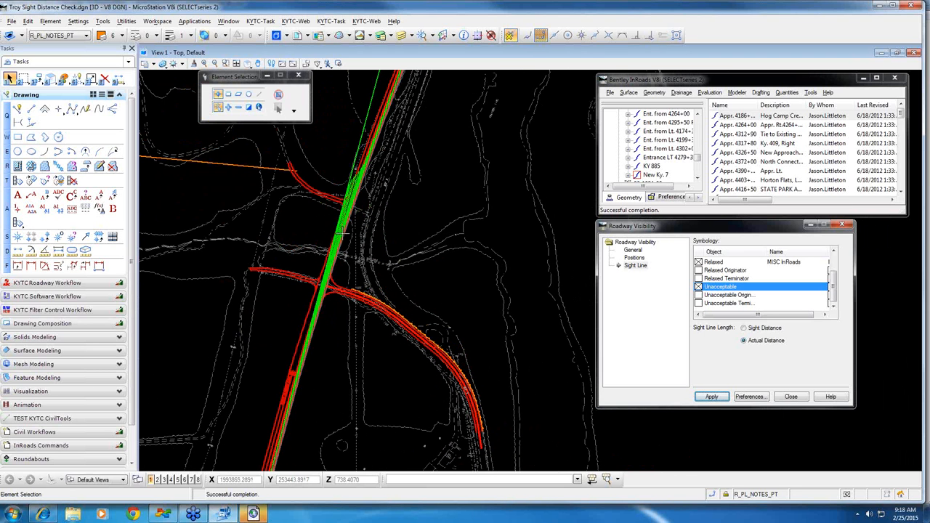
{"action": "scroll", "coordinate": [356, 160], "scroll_direction": "down", "scroll_amount": 3}
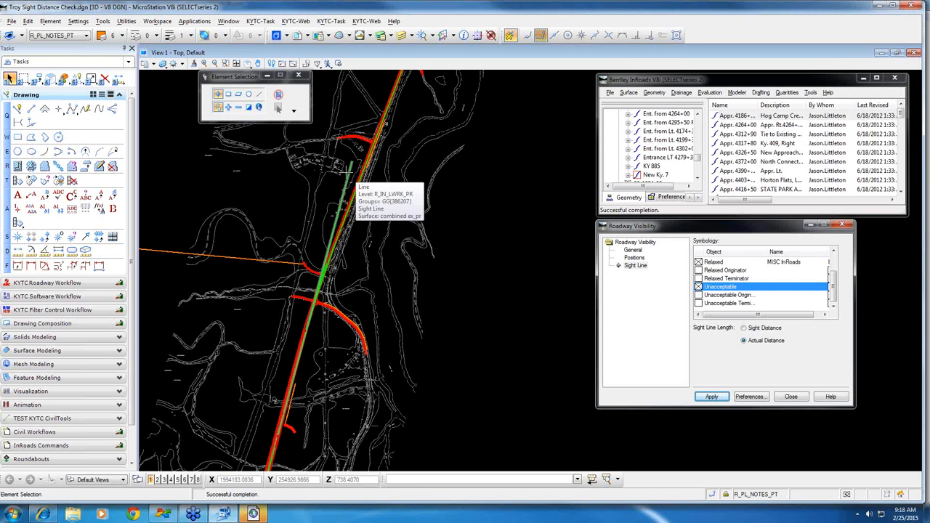
Base the sight line length on Sight Distance and rerun the roadway visibility check along New Ky. 7
{"action": "left_click", "coordinate": [743, 328]}
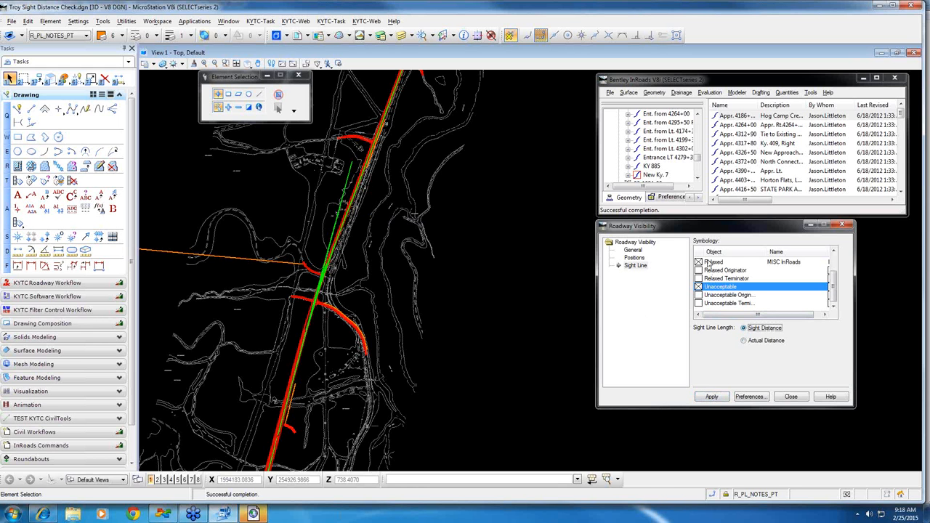
{"action": "left_click", "coordinate": [713, 398]}
{"action": "mouse_move", "coordinate": [354, 394]}
{"action": "middle_mouse_down"}
{"action": "mouse_move", "coordinate": [369, 342]}
{"action": "mouse_move", "coordinate": [414, 280]}
{"action": "middle_mouse_up"}
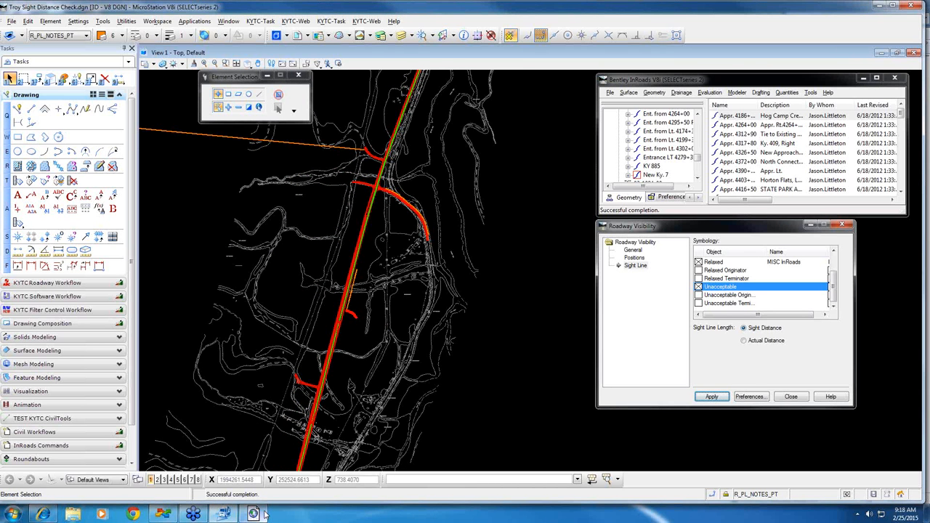
Switch to the Bentley Civil Report Browser and bring up the Roadway Visibility Report for New Ky. 7
{"action": "mouse_move", "coordinate": [254, 513]}
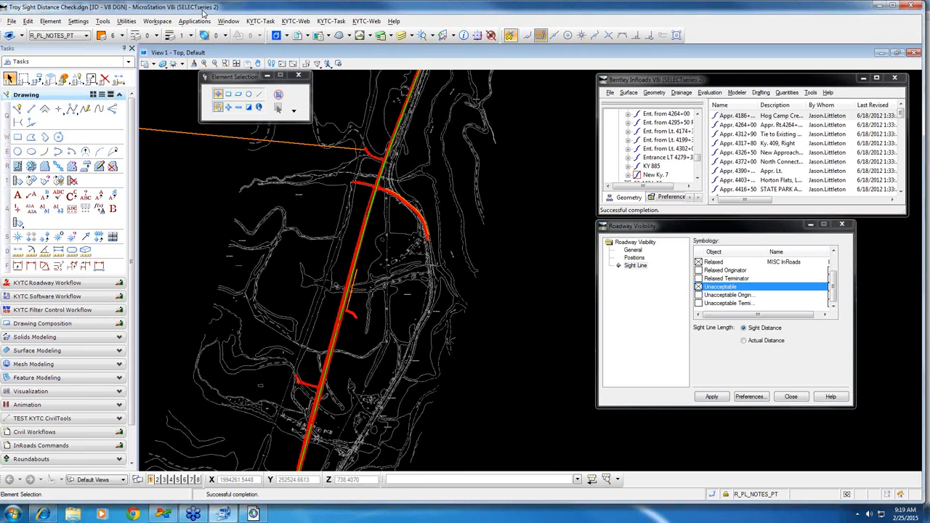
{"action": "left_click_drag", "start_coordinate": [202, 11], "coordinate": [309, 78]}
{"action": "left_click", "coordinate": [301, 29]}
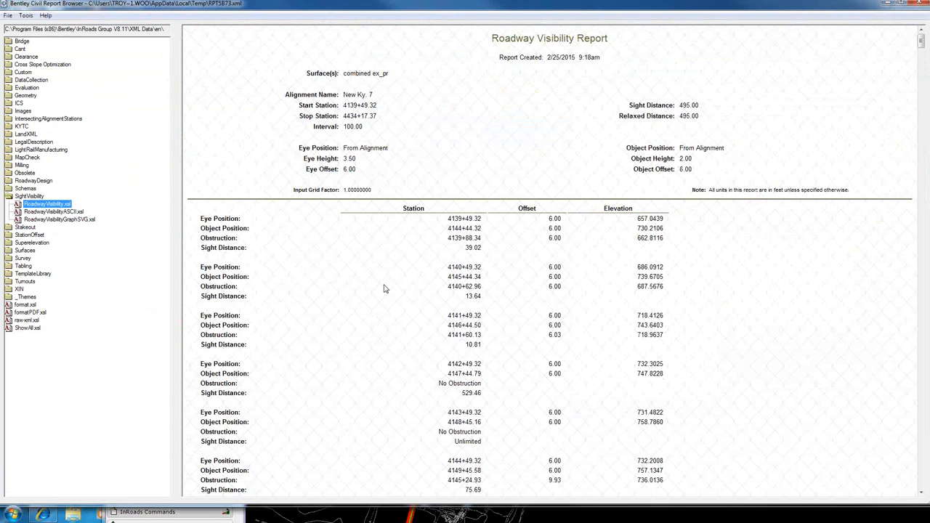
Examine the eye, object and obstruction stations, offsets and sight distances listed in the Roadway Visibility Report for New Ky. 7
{"action": "left_click", "coordinate": [401, 281]}
{"action": "scroll", "coordinate": [432, 258], "scroll_direction": "down", "scroll_amount": 2}
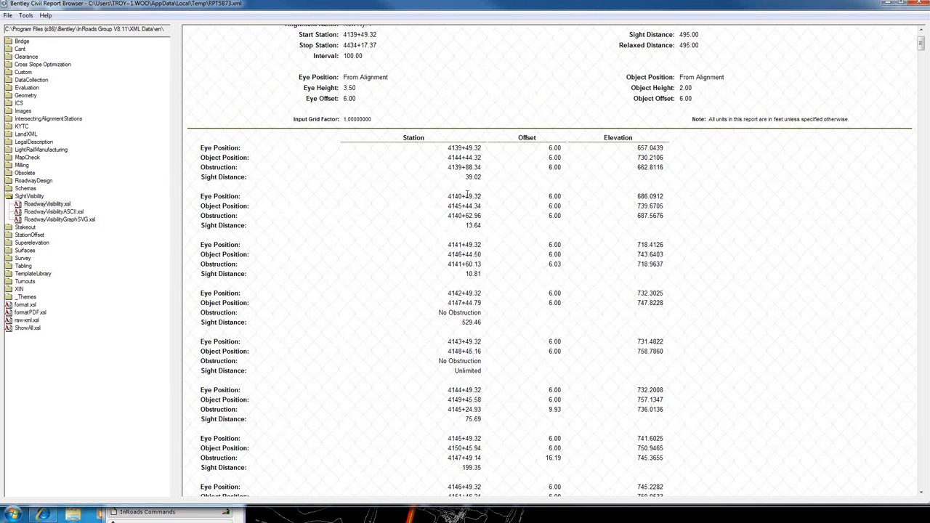
{"action": "left_click_drag", "start_coordinate": [446, 199], "coordinate": [480, 199]}
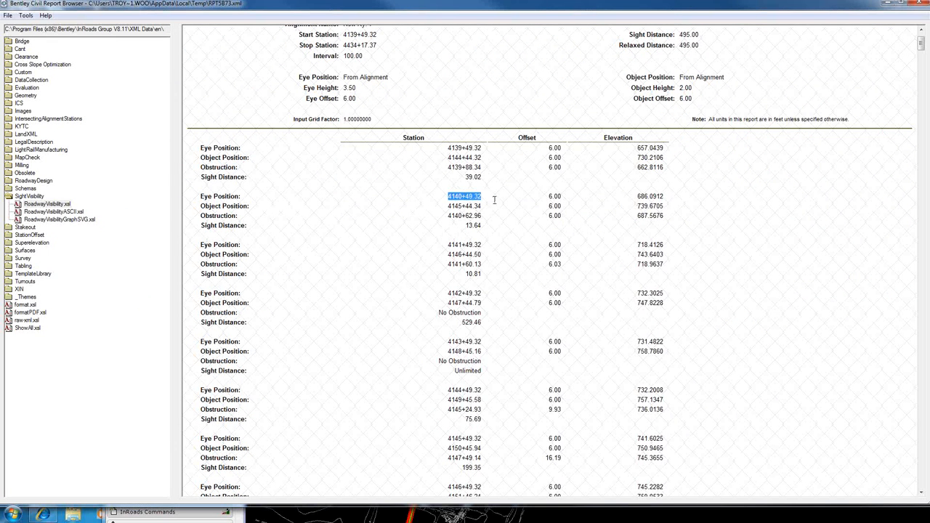
{"action": "left_click", "coordinate": [561, 203]}
{"action": "left_click_drag", "start_coordinate": [562, 203], "coordinate": [530, 195]}
{"action": "left_click_drag", "start_coordinate": [447, 206], "coordinate": [482, 206]}
{"action": "left_click_drag", "start_coordinate": [546, 206], "coordinate": [564, 210]}
{"action": "left_click_drag", "start_coordinate": [447, 216], "coordinate": [483, 216]}
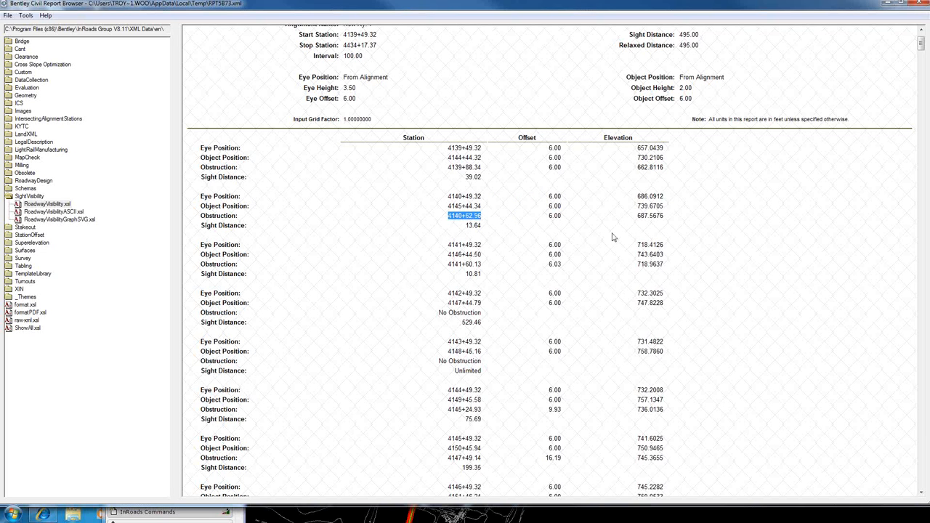
{"action": "scroll", "coordinate": [552, 259], "scroll_direction": "down", "scroll_amount": 20}
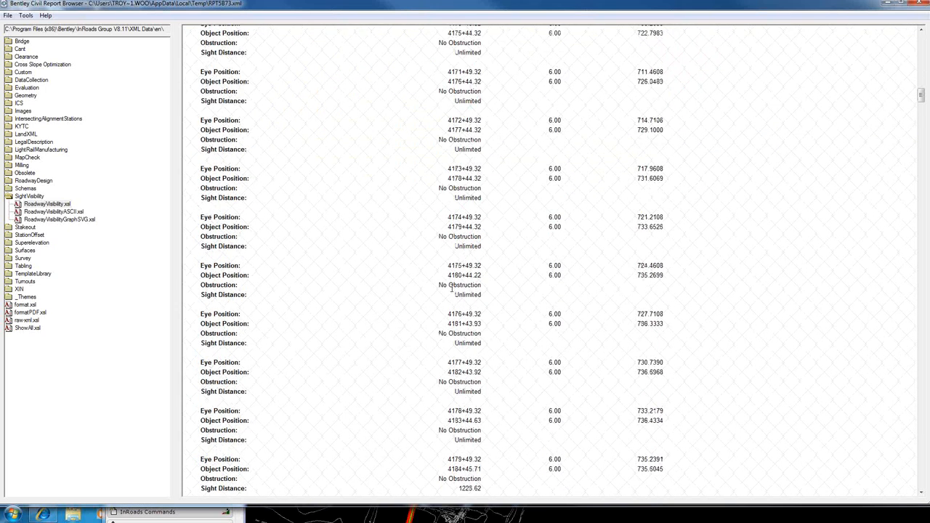
{"action": "scroll", "coordinate": [450, 288], "scroll_direction": "down", "scroll_amount": 7}
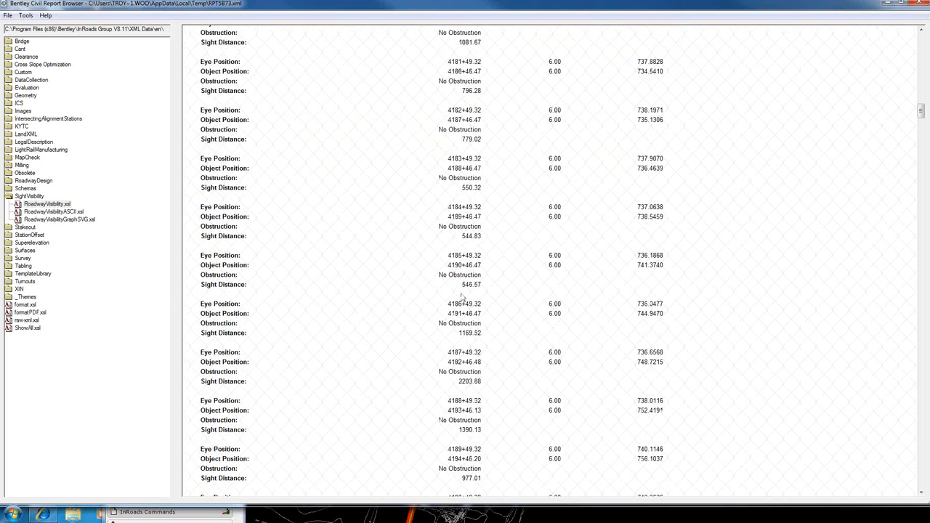
{"action": "scroll", "coordinate": [463, 295], "scroll_direction": "up", "scroll_amount": 1}
{"action": "scroll", "coordinate": [466, 293], "scroll_direction": "up", "scroll_amount": 20}
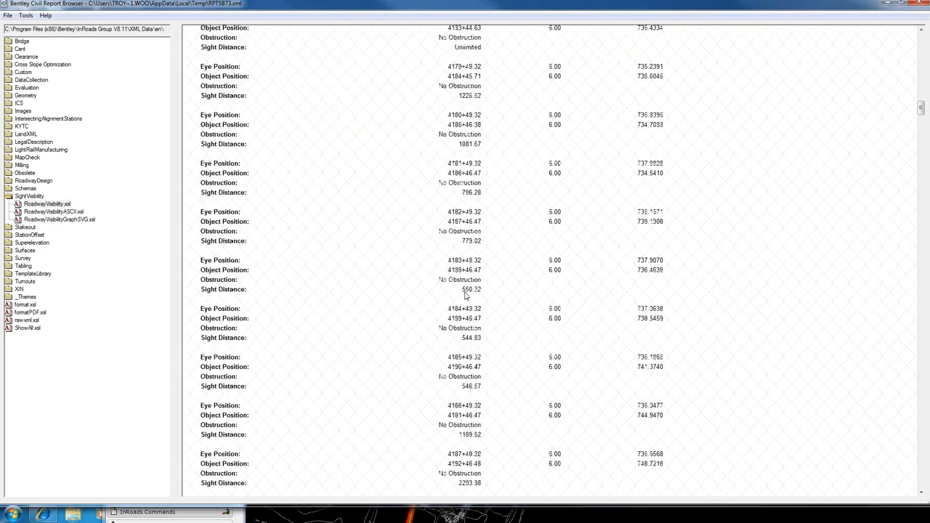
Close the report browser and the Roadway Visibility tool, and delete the drawn sight lines along New Ky. 7
{"action": "left_click", "coordinate": [917, 3]}
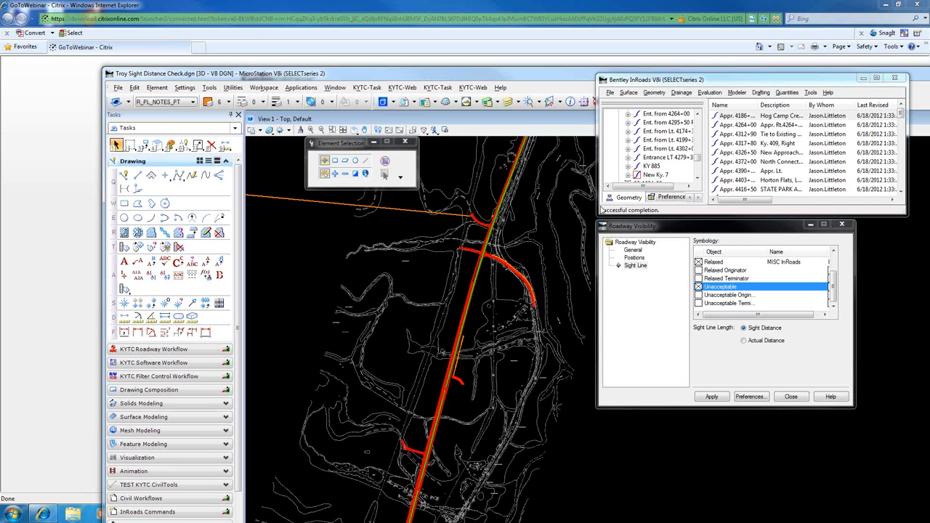
{"action": "left_click", "coordinate": [791, 399]}
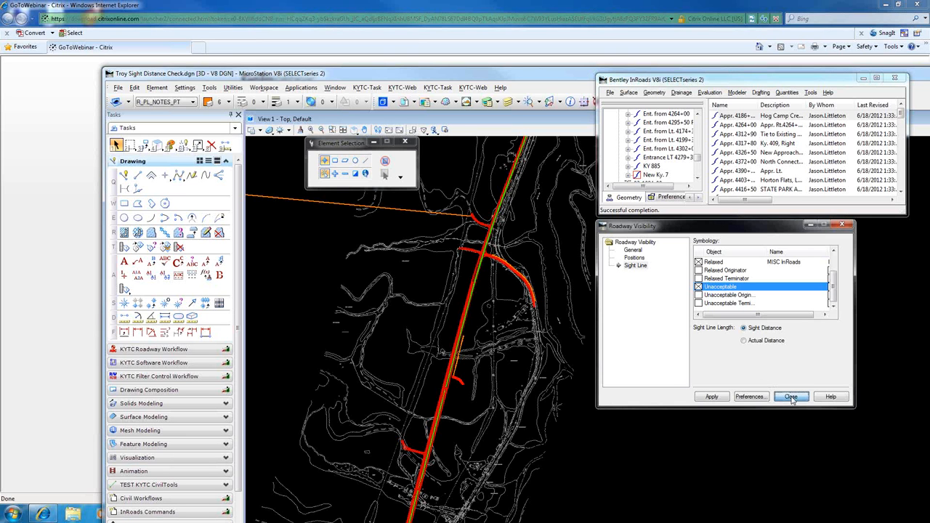
{"action": "left_click", "coordinate": [211, 145]}
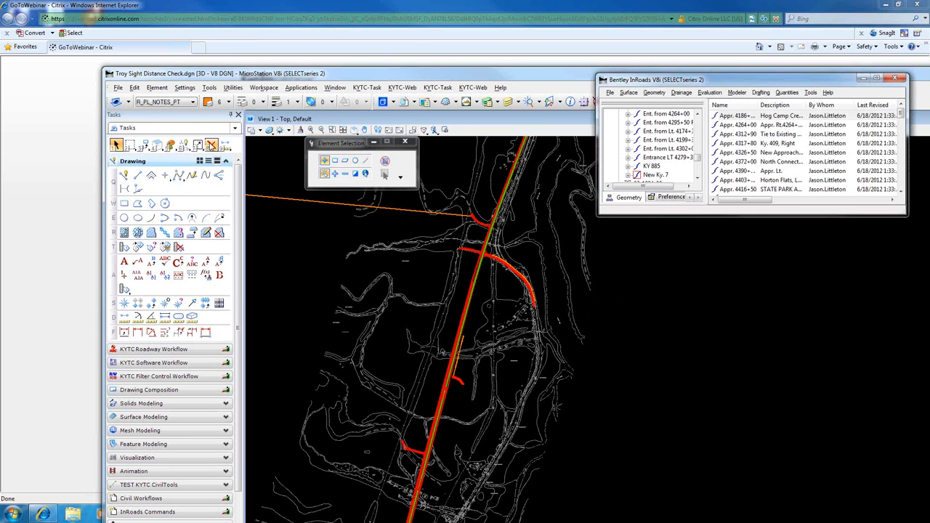
{"action": "scroll", "coordinate": [464, 271], "scroll_direction": "down", "scroll_amount": 2}
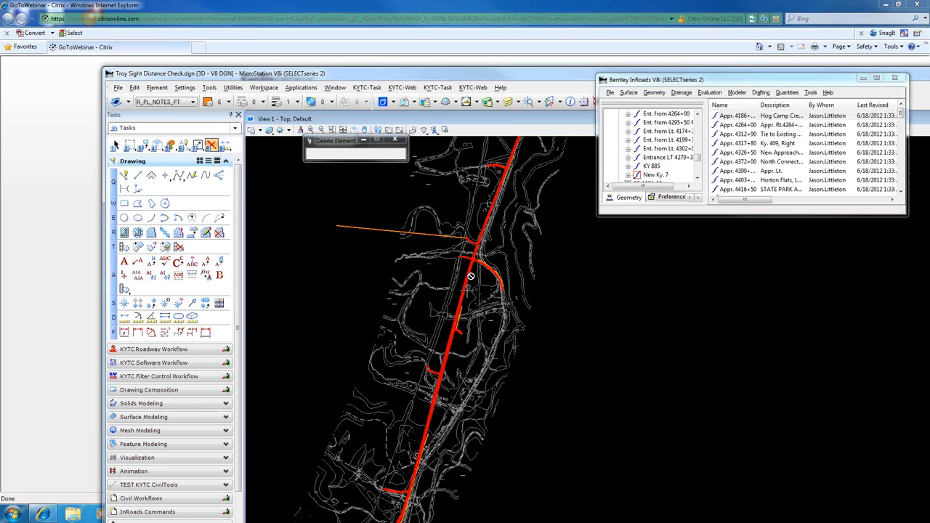
{"action": "scroll", "coordinate": [455, 312], "scroll_direction": "up", "scroll_amount": 6}
{"action": "scroll", "coordinate": [501, 330], "scroll_direction": "down", "scroll_amount": 5}
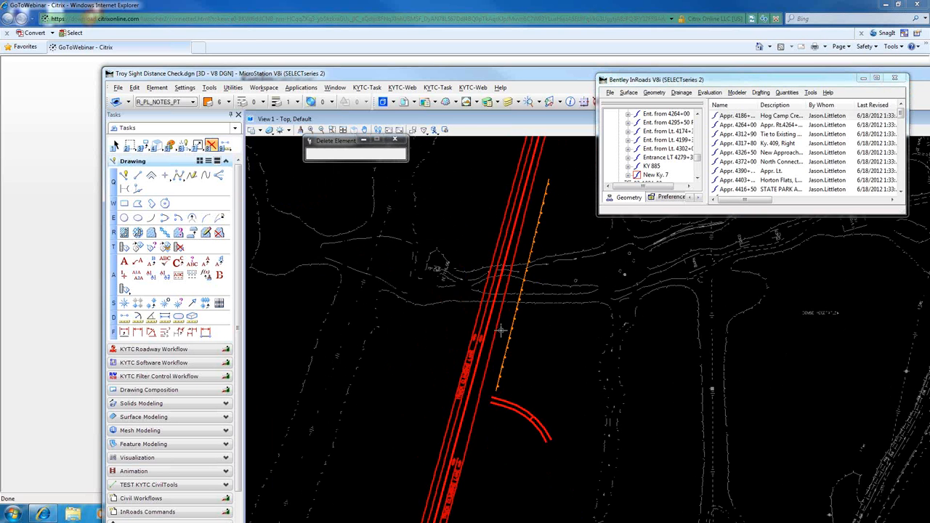
Open the Surface Visibility evaluation in InRoads for the side-road intersection near Sta 4317+80
{"action": "middle_click_drag", "start_coordinate": [514, 344], "coordinate": [475, 387]}
{"action": "scroll", "coordinate": [484, 352], "scroll_direction": "down", "scroll_amount": 5}
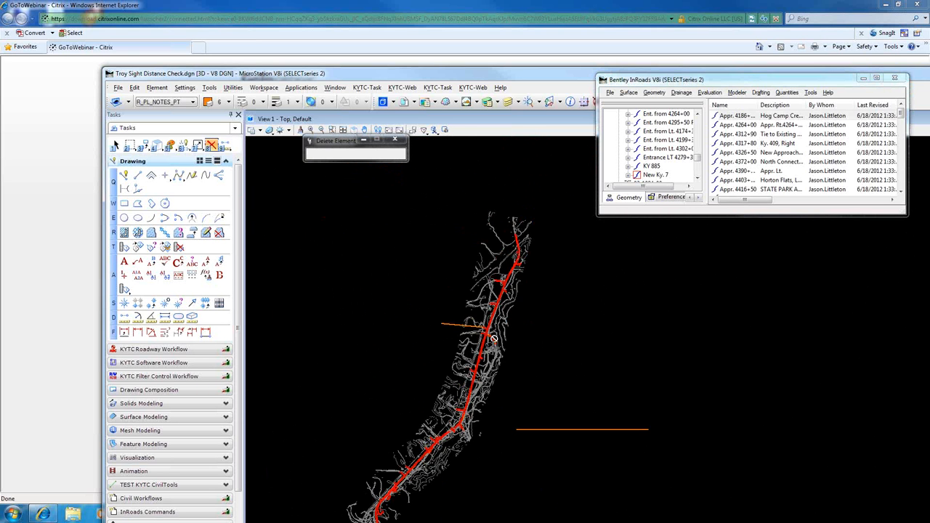
{"action": "scroll", "coordinate": [495, 337], "scroll_direction": "up", "scroll_amount": 2}
{"action": "middle_click_drag", "start_coordinate": [483, 438], "coordinate": [612, 317]}
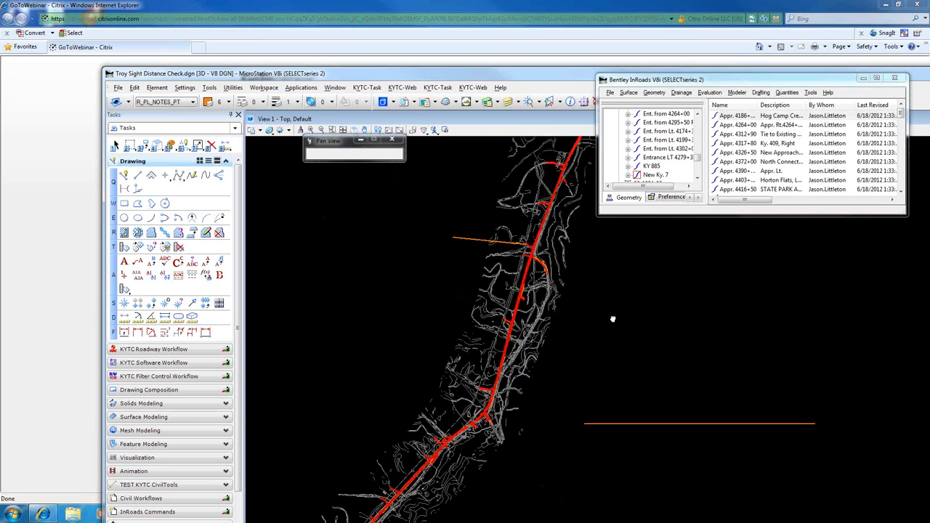
{"action": "scroll", "coordinate": [589, 345], "scroll_direction": "up", "scroll_amount": 5}
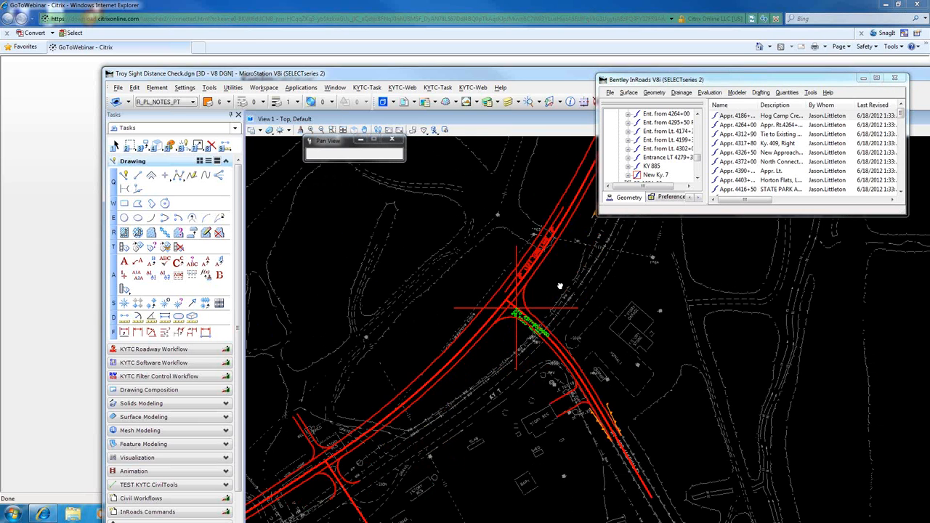
{"action": "middle_click_drag", "start_coordinate": [562, 291], "coordinate": [586, 403]}
{"action": "left_click", "coordinate": [709, 92]}
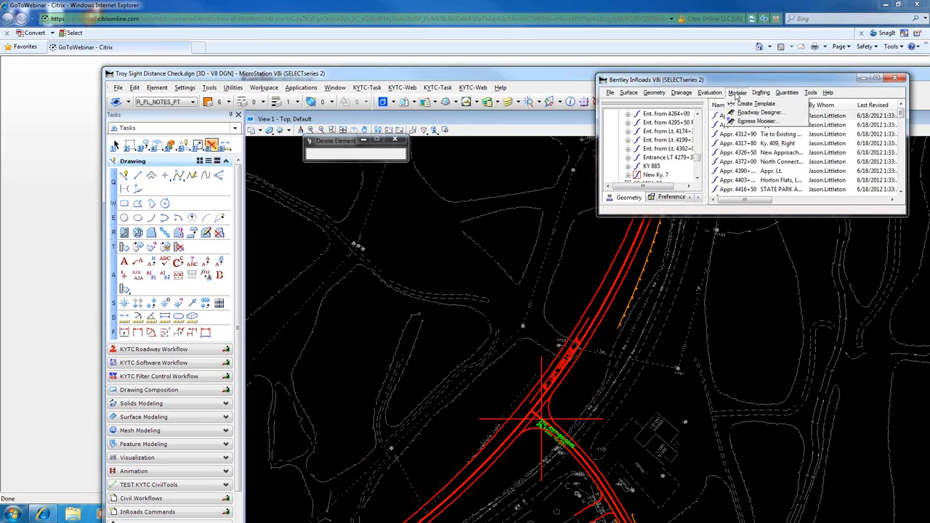
{"action": "mouse_move", "coordinate": [734, 160]}
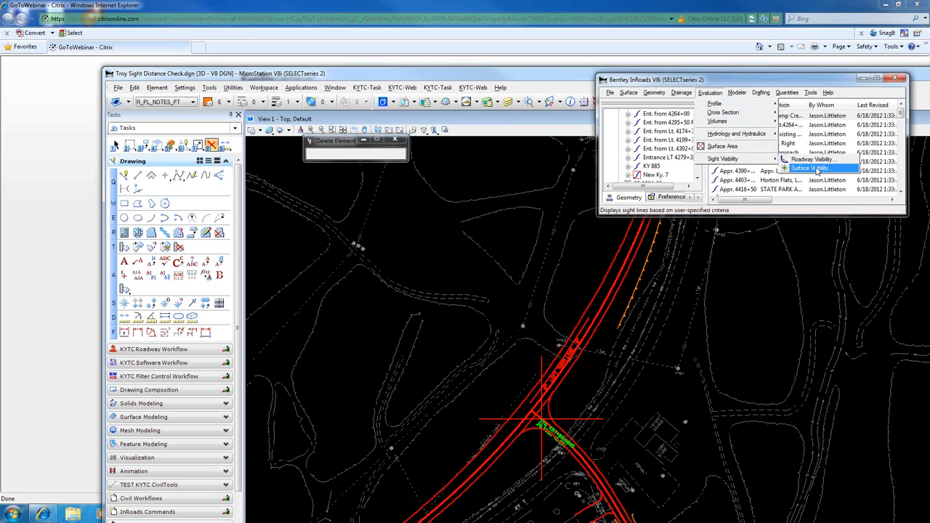
{"action": "left_click", "coordinate": [816, 169]}
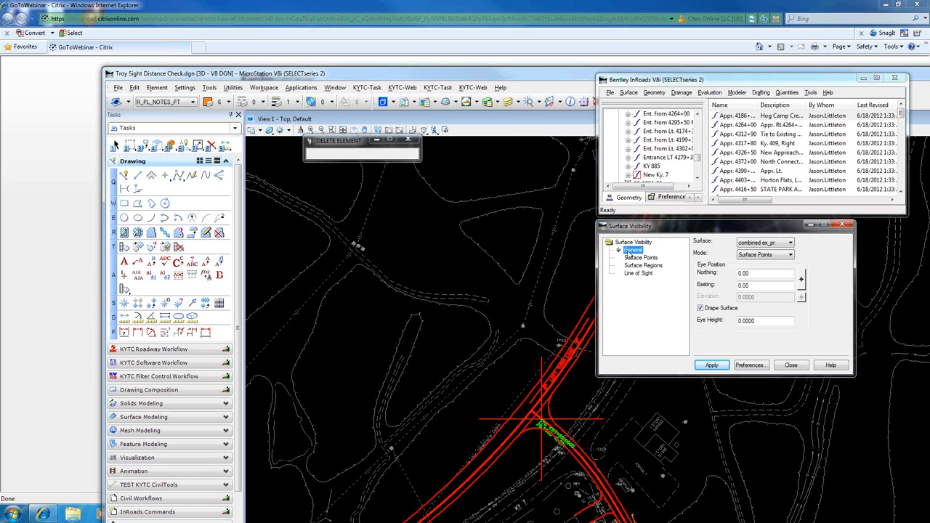
Review the Surface Visibility mode choices and the settings pages for Surface Points, Surface Regions and Line of Sight
{"action": "left_click", "coordinate": [756, 254]}
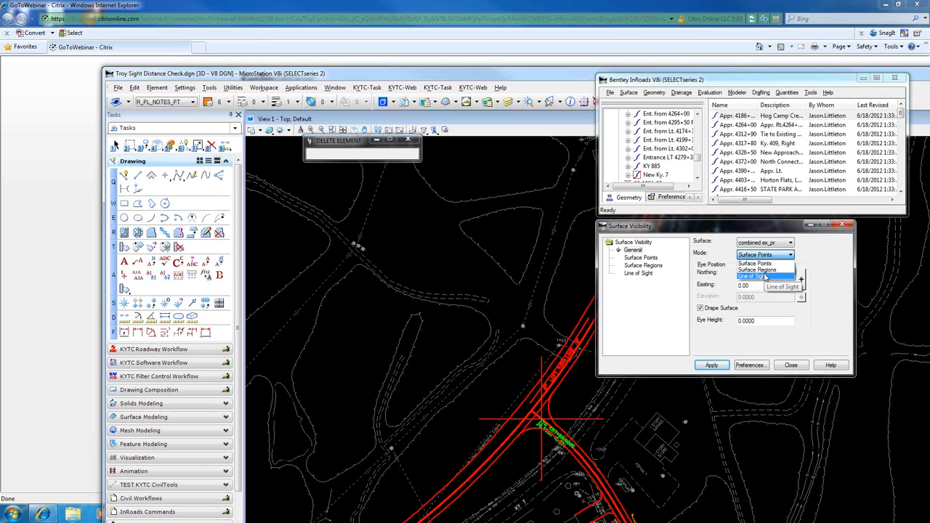
{"action": "left_click", "coordinate": [732, 254]}
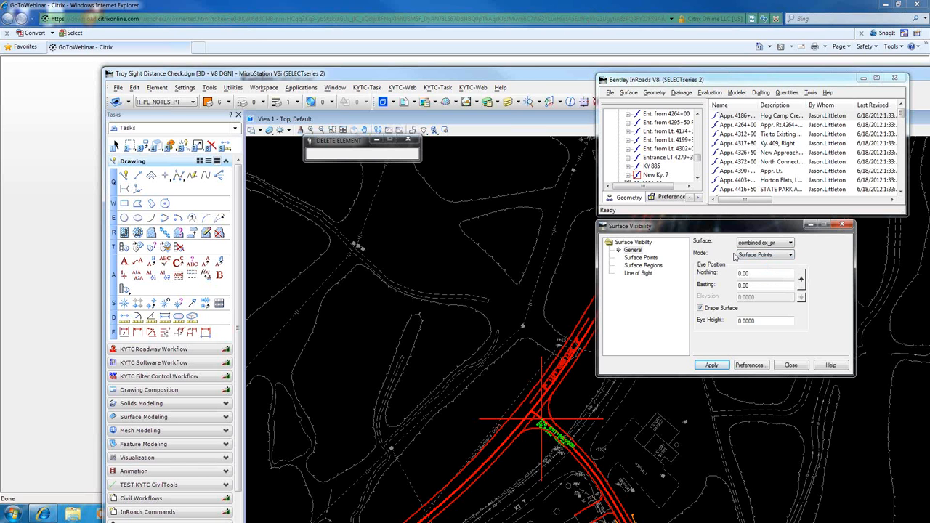
{"action": "left_click", "coordinate": [642, 258]}
{"action": "left_click", "coordinate": [645, 265]}
{"action": "left_click", "coordinate": [645, 273]}
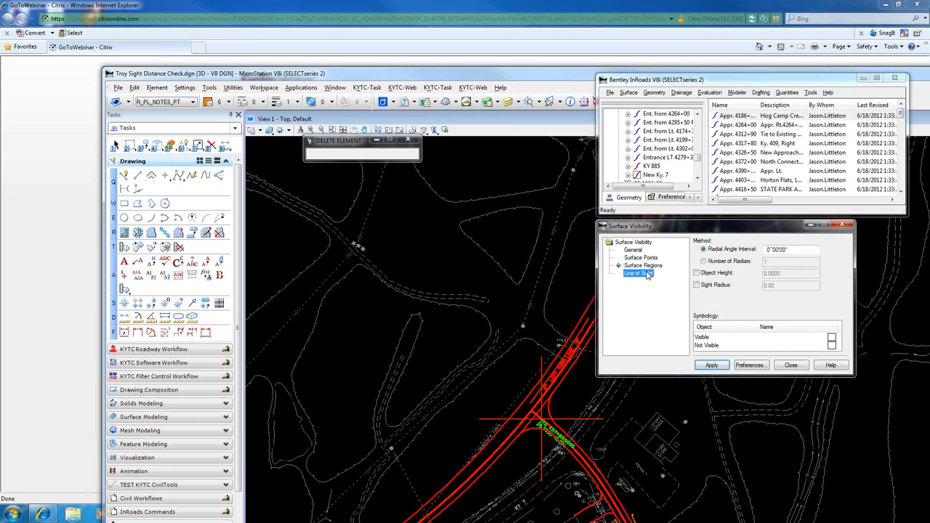
{"action": "left_click", "coordinate": [633, 250]}
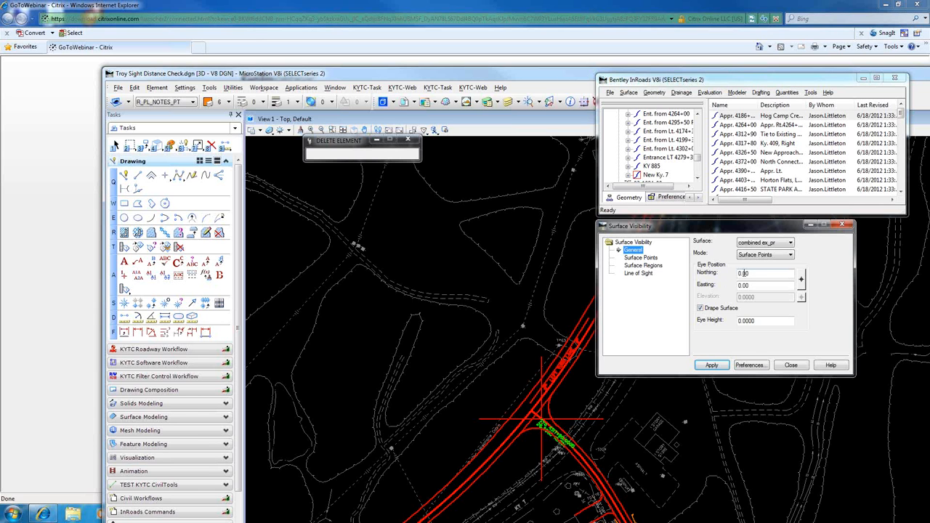
Compare the object height, sight radius, radial method, object position and symbology settings across the three Surface Visibility modes
{"action": "left_click", "coordinate": [649, 259]}
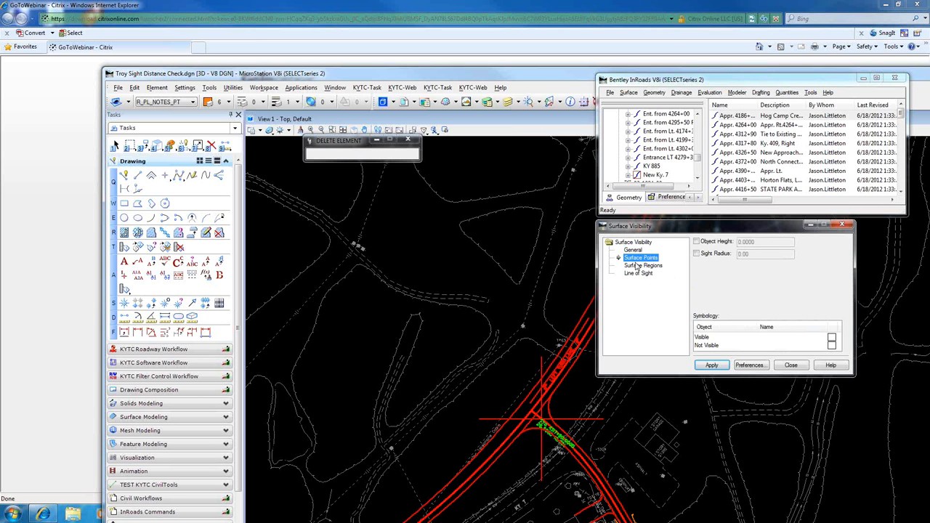
{"action": "left_click", "coordinate": [646, 266]}
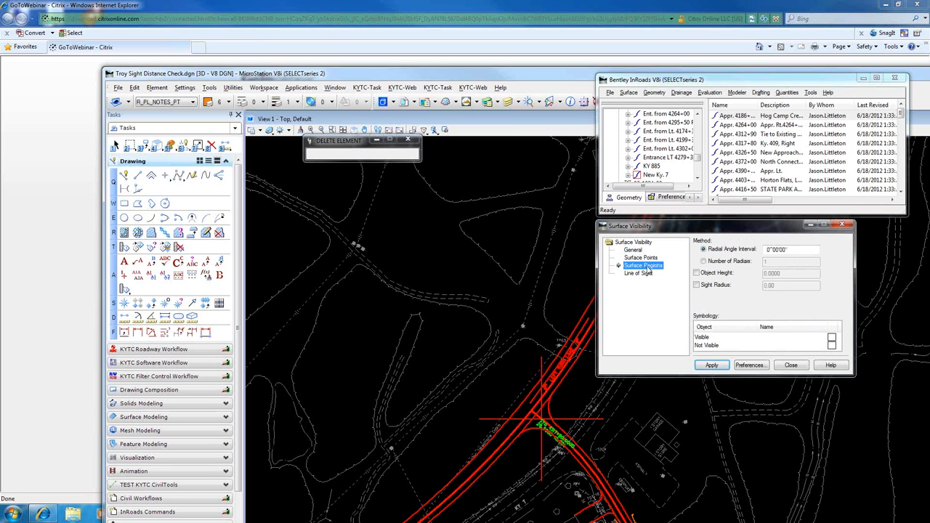
{"action": "left_click", "coordinate": [647, 274]}
{"action": "left_click", "coordinate": [646, 258]}
{"action": "left_click", "coordinate": [646, 265]}
{"action": "left_click", "coordinate": [646, 273]}
{"action": "left_click", "coordinate": [646, 266]}
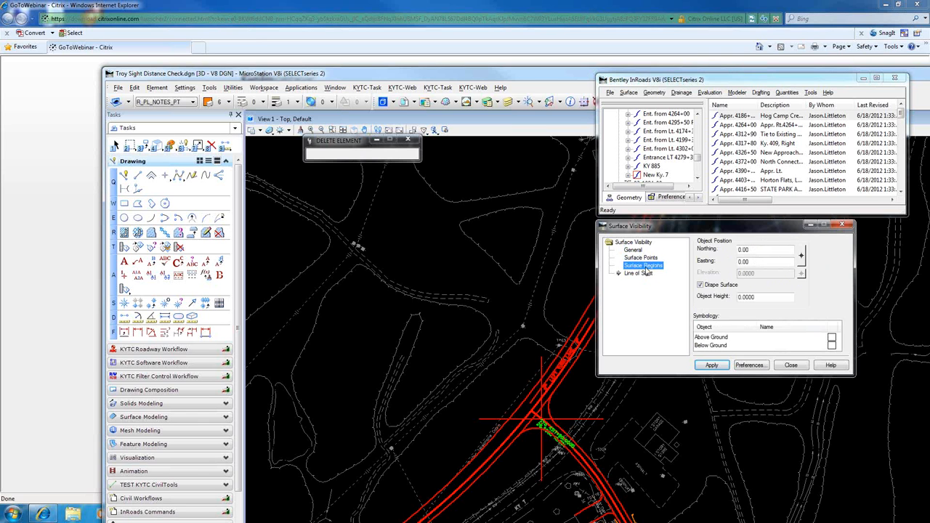
{"action": "left_click", "coordinate": [645, 258]}
{"action": "left_click", "coordinate": [639, 250]}
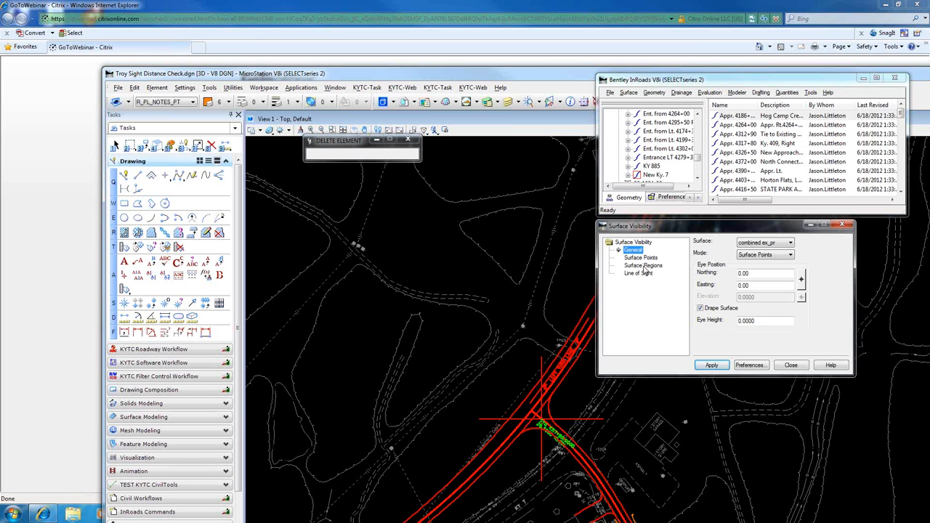
{"action": "left_click", "coordinate": [641, 258]}
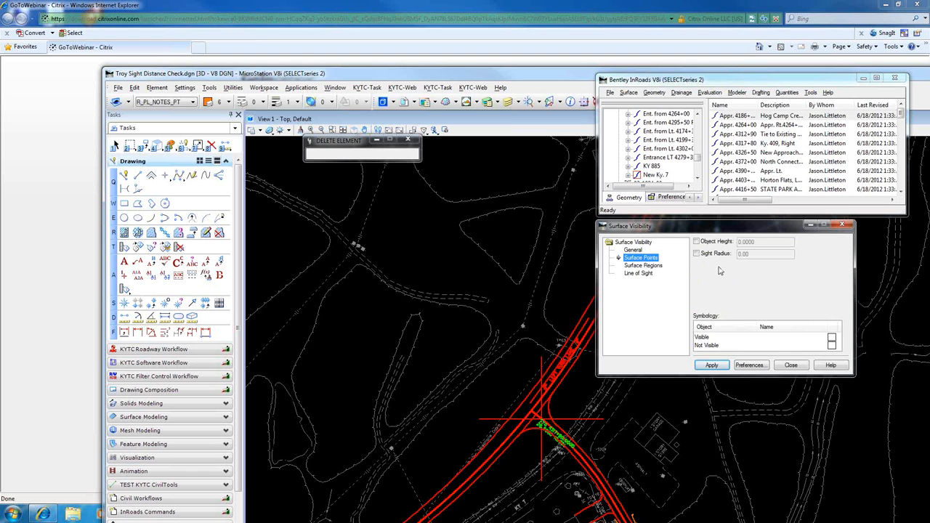
{"action": "left_click", "coordinate": [643, 266]}
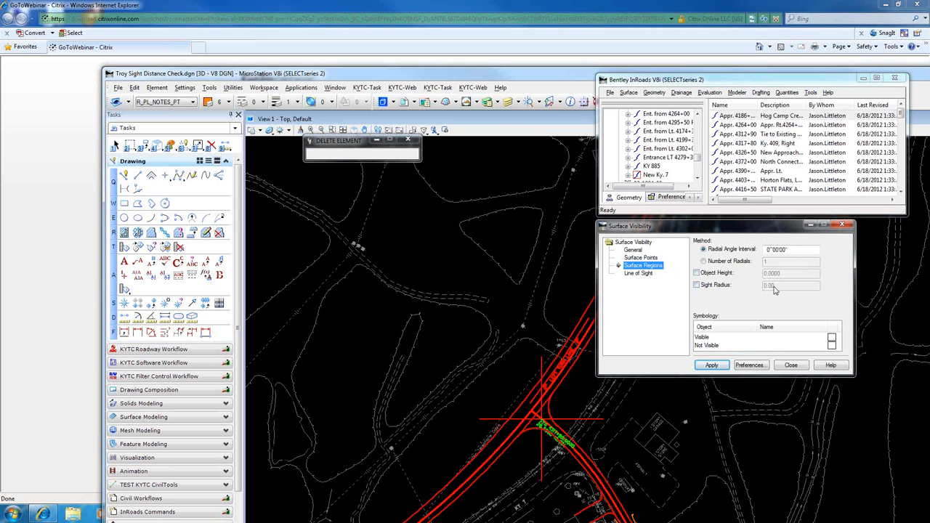
Pick the eye position on the side-road centerline at the Sta 4317+80 label, giving Northing 248342.94 and Easting 1992312.87
{"action": "left_click", "coordinate": [633, 250]}
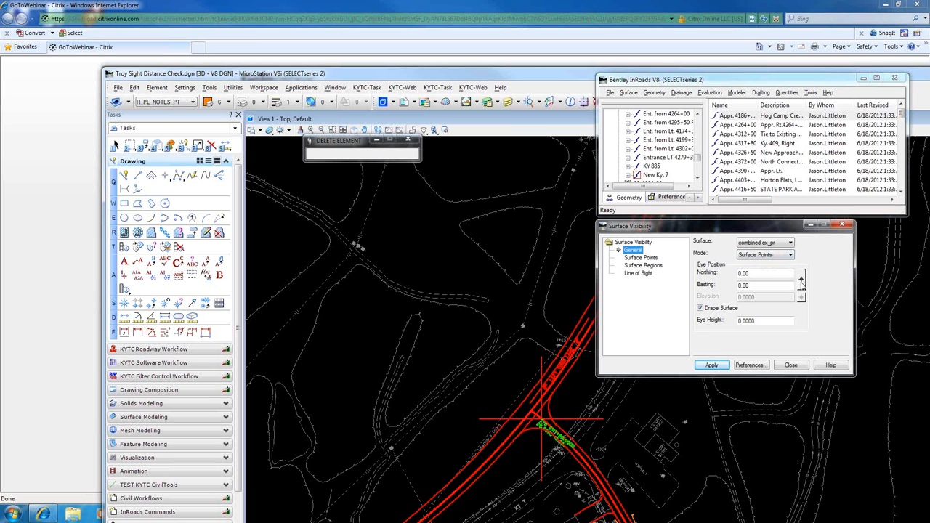
{"action": "left_click", "coordinate": [803, 281]}
{"action": "scroll", "coordinate": [552, 410], "scroll_direction": "up", "scroll_amount": 3}
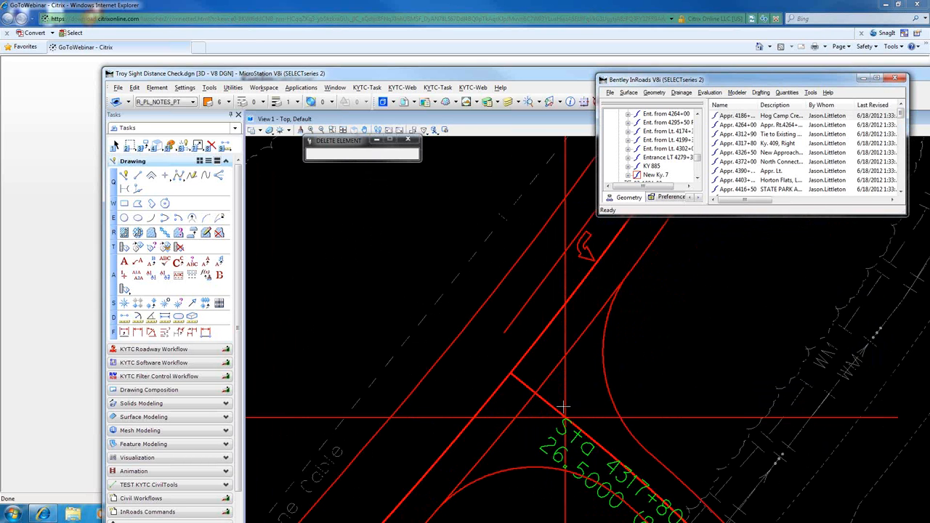
{"action": "left_click", "coordinate": [565, 399]}
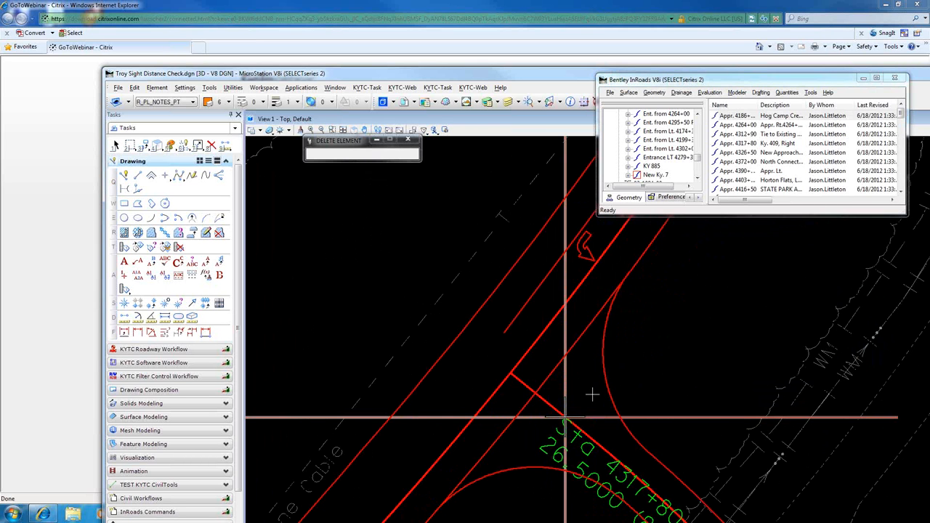
{"action": "scroll", "coordinate": [594, 411], "scroll_direction": "down", "scroll_amount": 5}
{"action": "scroll", "coordinate": [502, 421], "scroll_direction": "up", "scroll_amount": 2}
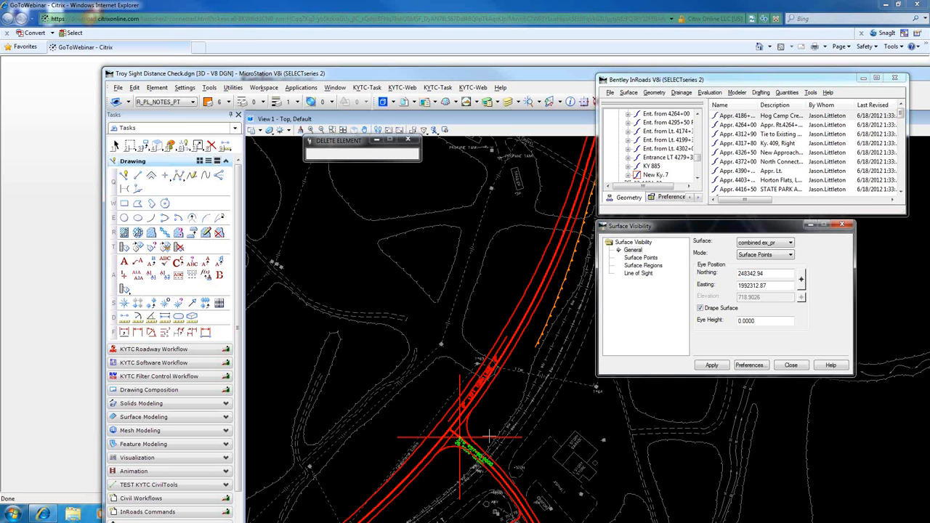
{"action": "scroll", "coordinate": [465, 462], "scroll_direction": "up", "scroll_amount": 5}
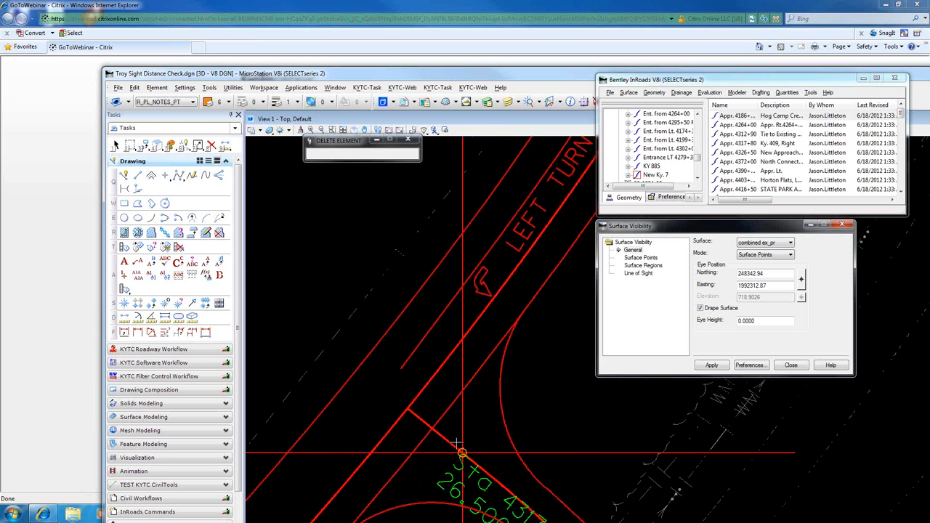
{"action": "middle_click_drag", "start_coordinate": [465, 461], "coordinate": [497, 425]}
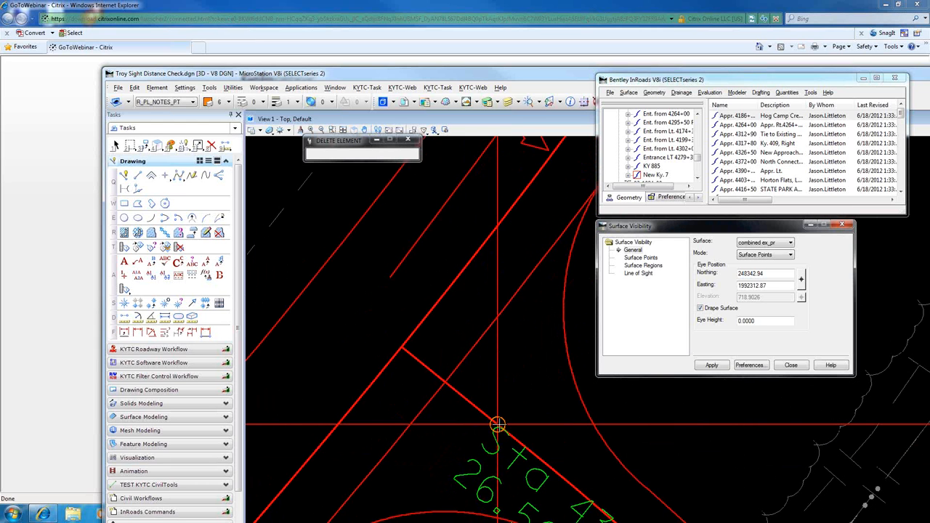
{"action": "scroll", "coordinate": [497, 425], "scroll_direction": "down", "scroll_amount": 1}
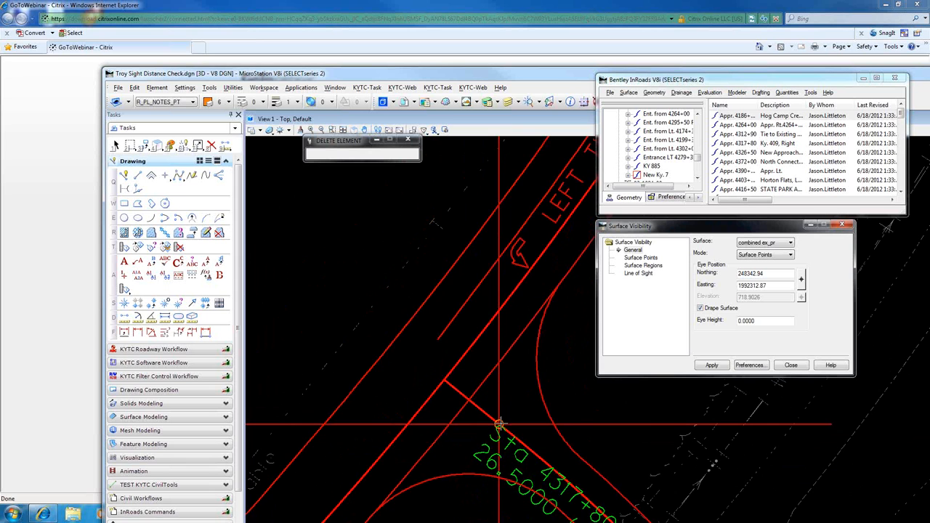
{"action": "scroll", "coordinate": [500, 424], "scroll_direction": "down", "scroll_amount": 2}
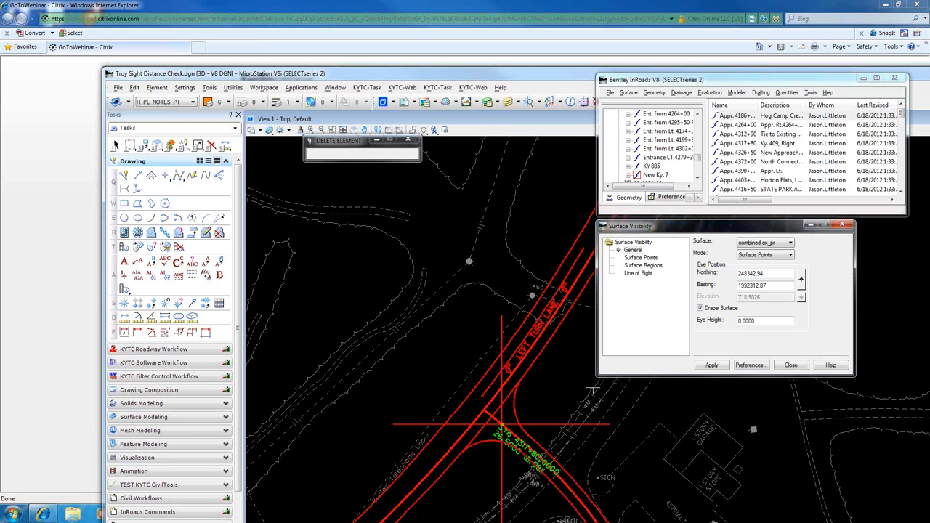
Re-pick the eye position on the side-road centerline at the start of the Sta 4317+80 label
{"action": "scroll", "coordinate": [498, 428], "scroll_direction": "up", "scroll_amount": 5}
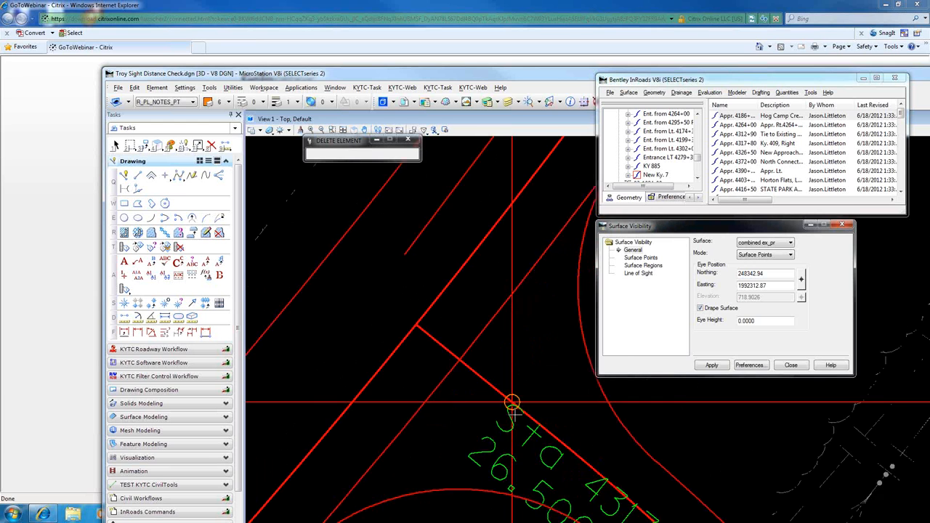
{"action": "left_click", "coordinate": [802, 282]}
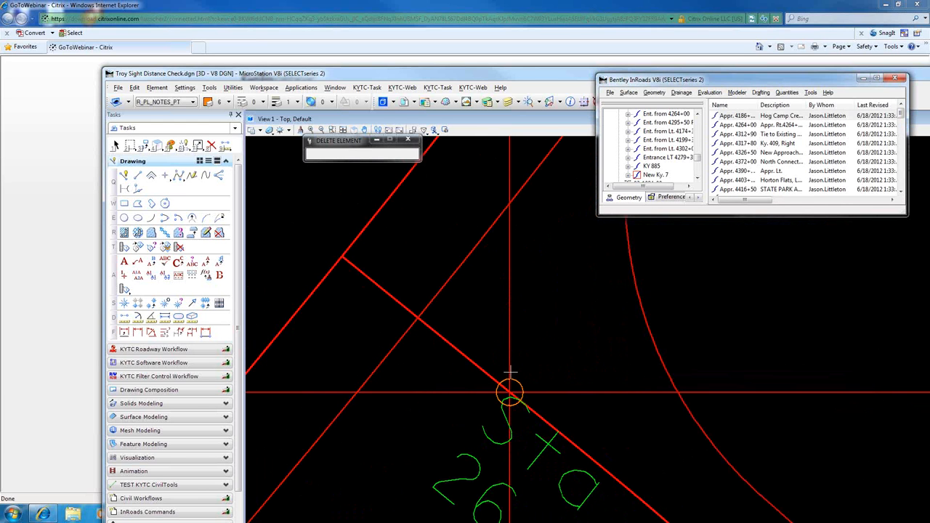
{"action": "left_click", "coordinate": [531, 359]}
{"action": "scroll", "coordinate": [513, 392], "scroll_direction": "up", "scroll_amount": 3}
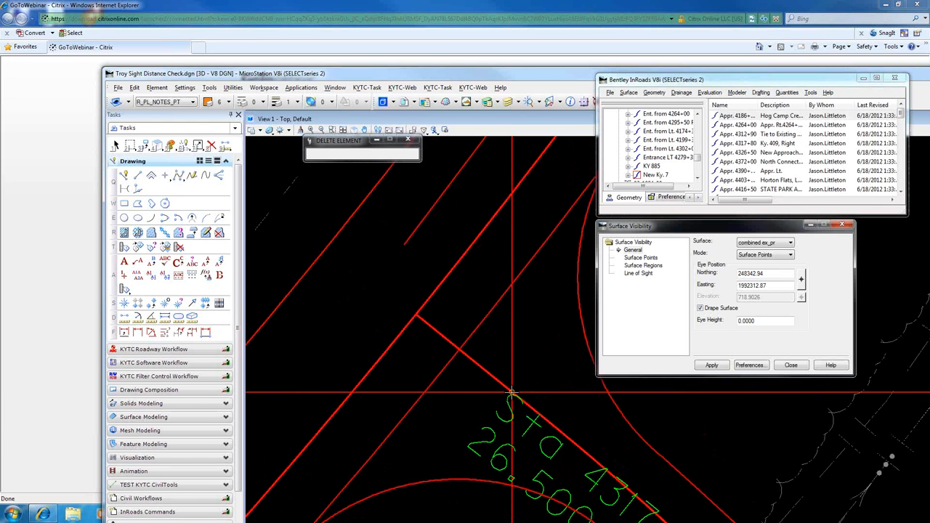
{"action": "scroll", "coordinate": [512, 393], "scroll_direction": "up", "scroll_amount": 2}
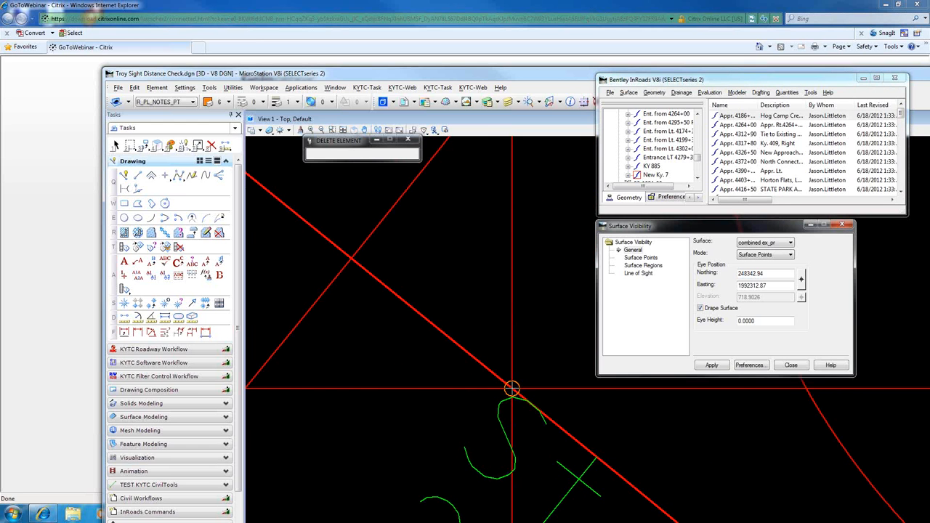
{"action": "scroll", "coordinate": [526, 366], "scroll_direction": "down", "scroll_amount": 3}
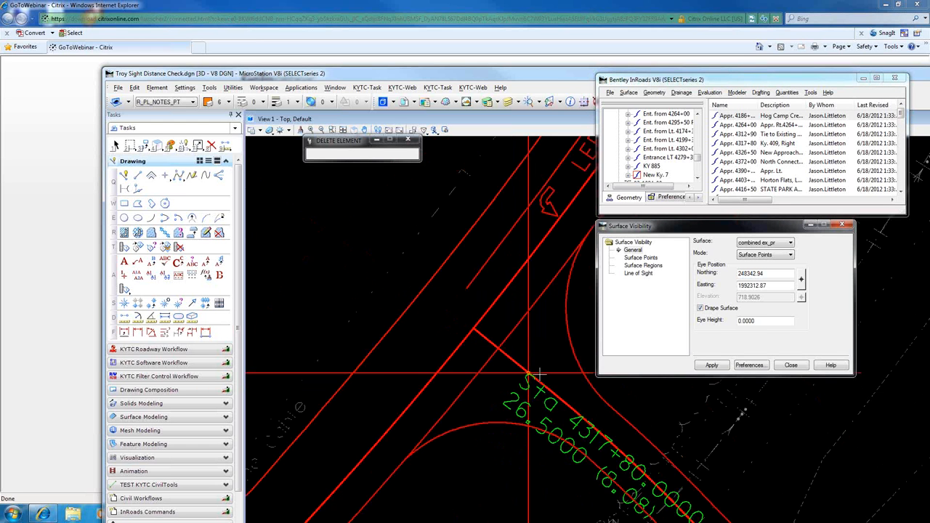
{"action": "middle_click_drag", "start_coordinate": [458, 367], "coordinate": [443, 364]}
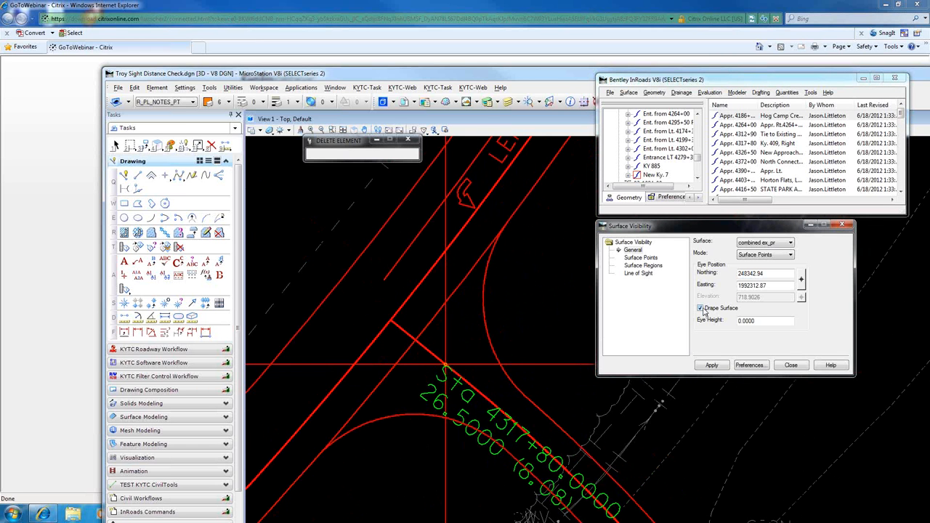
Turn off Drape Surface to check that the eye elevation can be entered manually, and turn draping back on
{"action": "left_click", "coordinate": [700, 309]}
{"action": "scroll", "coordinate": [433, 356], "scroll_direction": "down", "scroll_amount": 5}
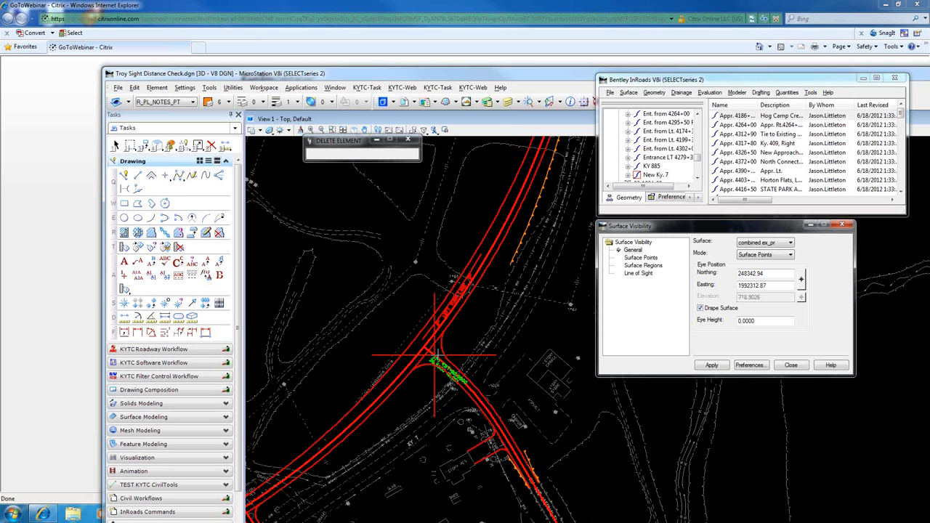
{"action": "left_click", "coordinate": [701, 309]}
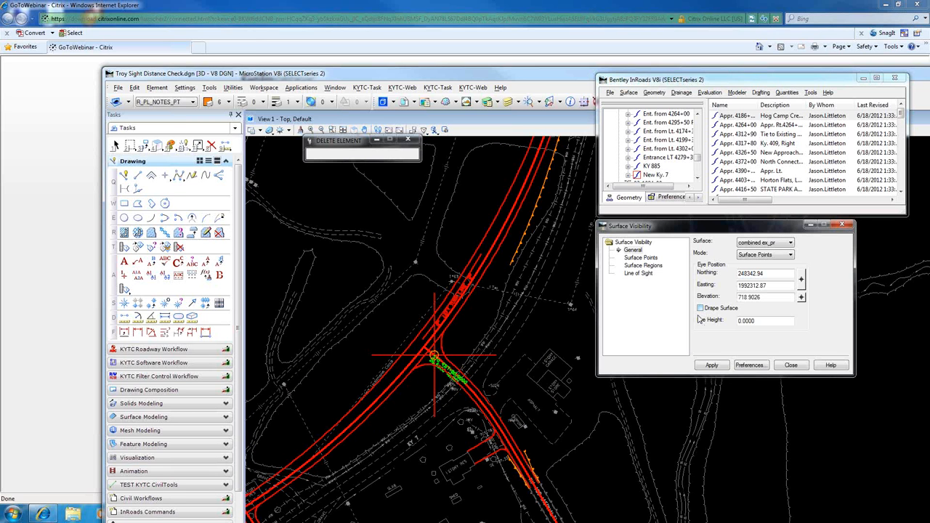
{"action": "double_click", "coordinate": [768, 298]}
{"action": "scroll", "coordinate": [433, 356], "scroll_direction": "up", "scroll_amount": 3}
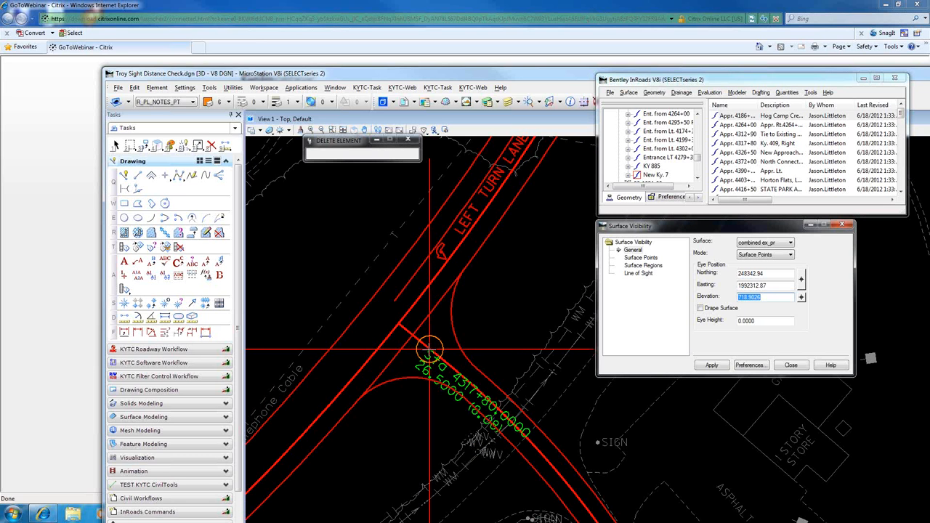
{"action": "left_click", "coordinate": [701, 308]}
{"action": "scroll", "coordinate": [450, 354], "scroll_direction": "down", "scroll_amount": 3}
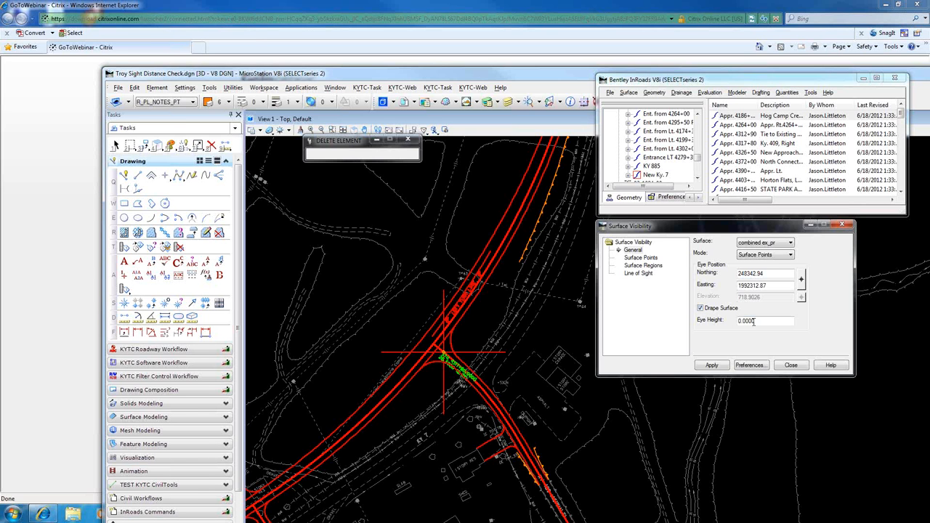
Set the eye height to 3.5 and load the saved Sight Distance Checks preferences for Surface Visibility
{"action": "left_click_drag", "start_coordinate": [754, 321], "coordinate": [729, 324]}
{"action": "type", "text": "3.5"}
{"action": "left_click", "coordinate": [644, 259]}
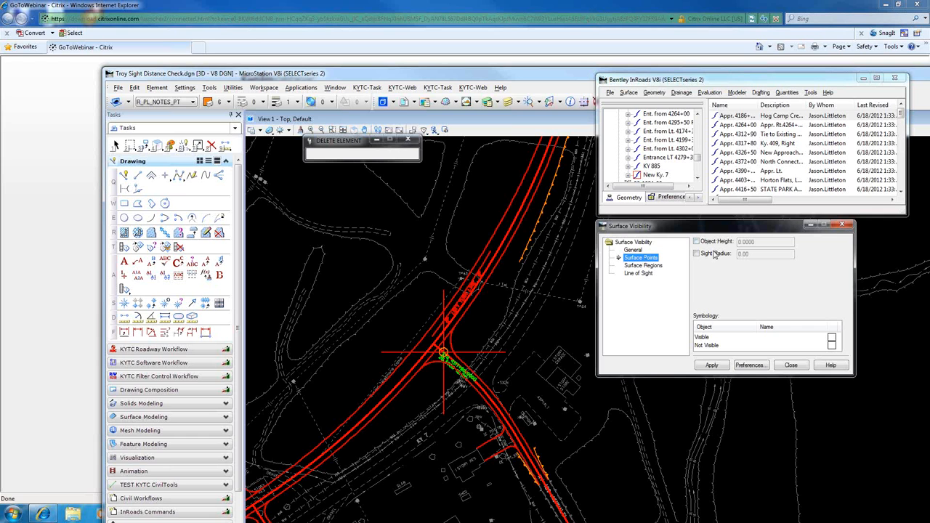
{"action": "left_click", "coordinate": [748, 365]}
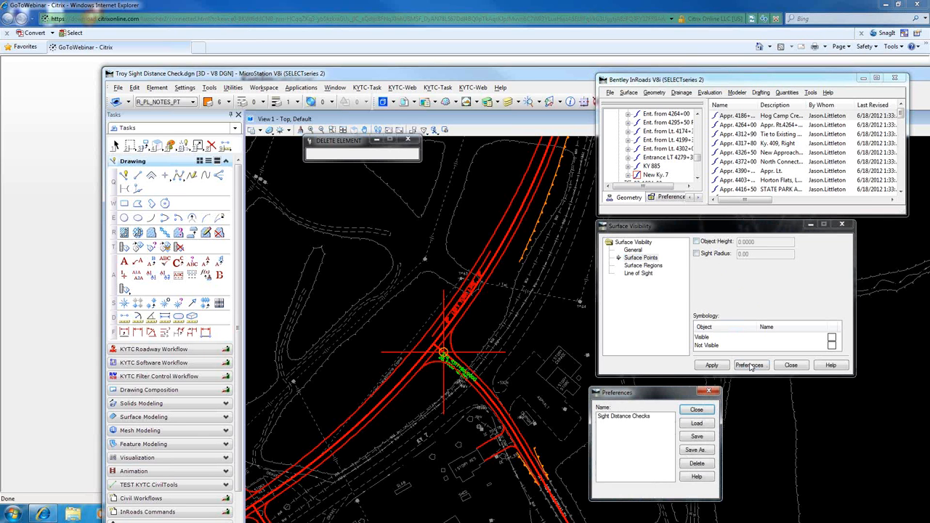
{"action": "left_click", "coordinate": [627, 416]}
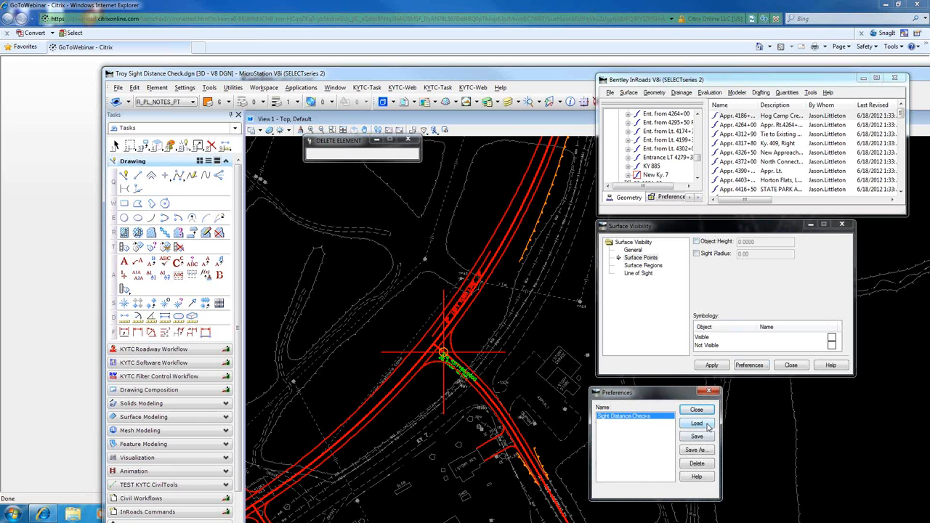
{"action": "left_click", "coordinate": [696, 424]}
{"action": "left_click", "coordinate": [696, 409]}
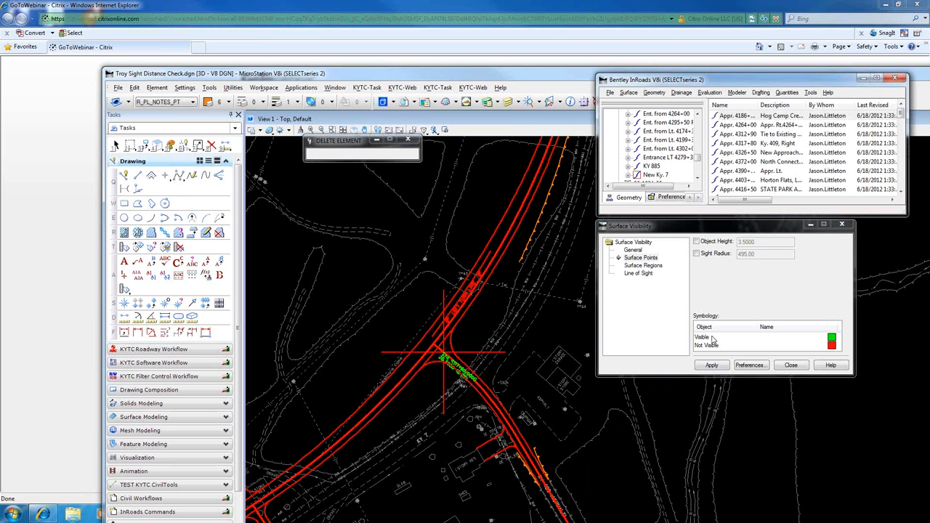
Review the point symbology settings for visible surface points without changing them
{"action": "left_click", "coordinate": [831, 338]}
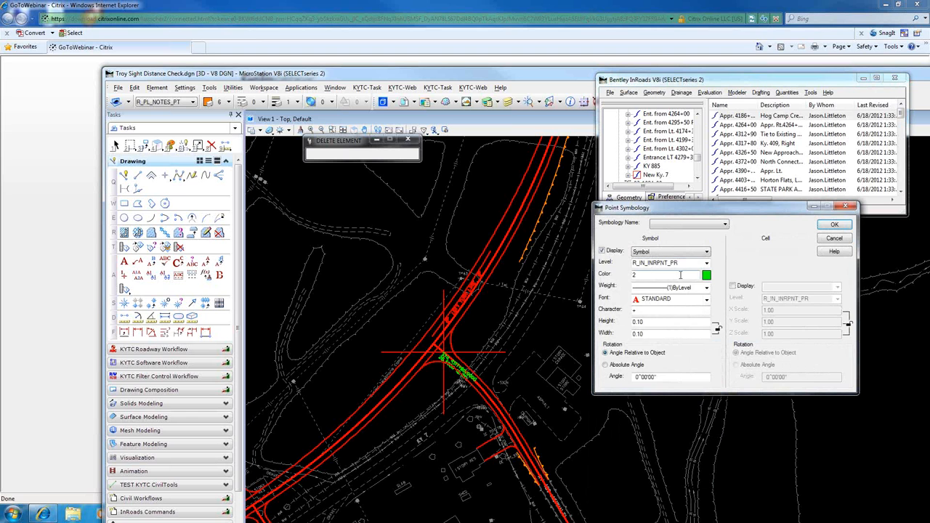
{"action": "left_click", "coordinate": [832, 239]}
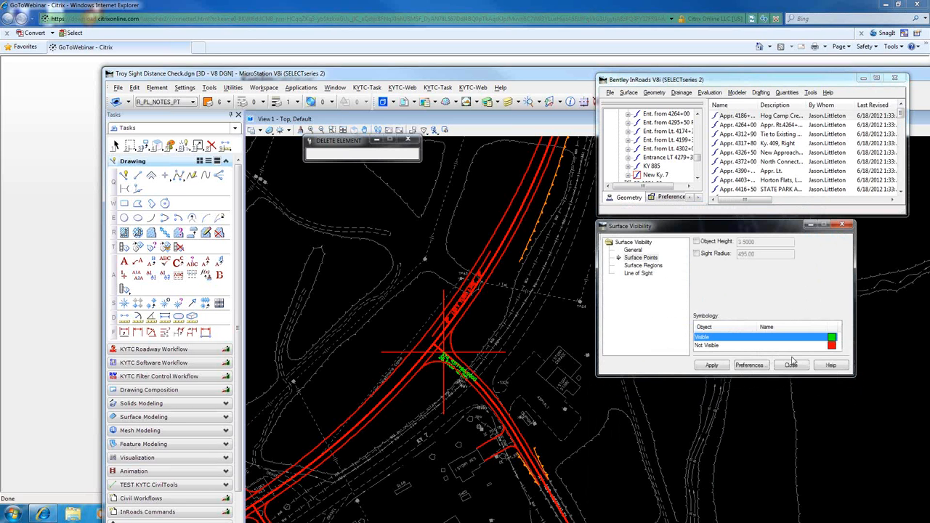
{"action": "double_click", "coordinate": [832, 340]}
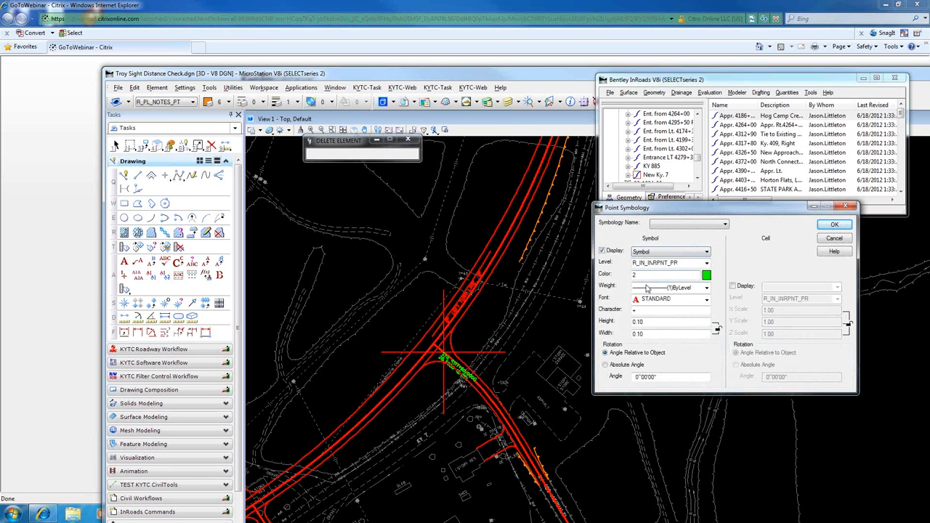
{"action": "left_click", "coordinate": [834, 239]}
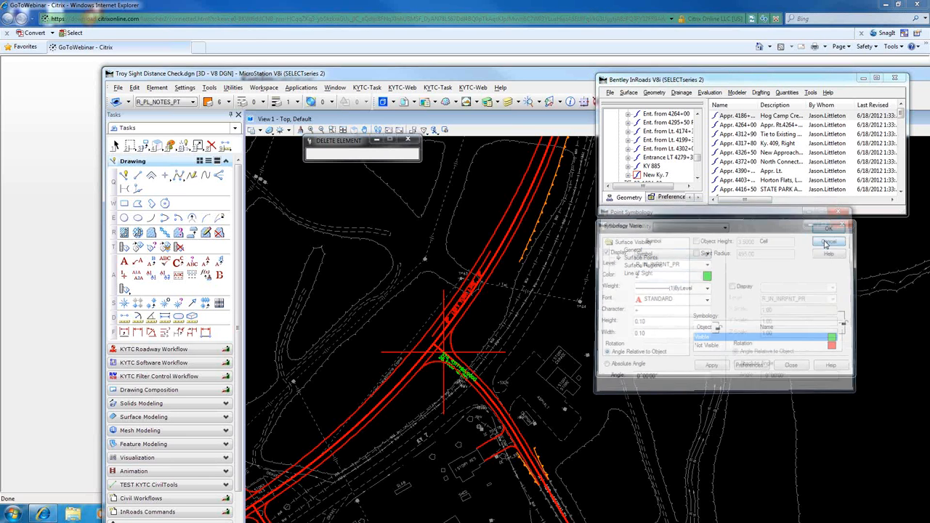
Re-pick the eye position at the Sta 4317+80 label, and enable the 3.5 object height and 495 sight radius for surface points
{"action": "left_click", "coordinate": [633, 250]}
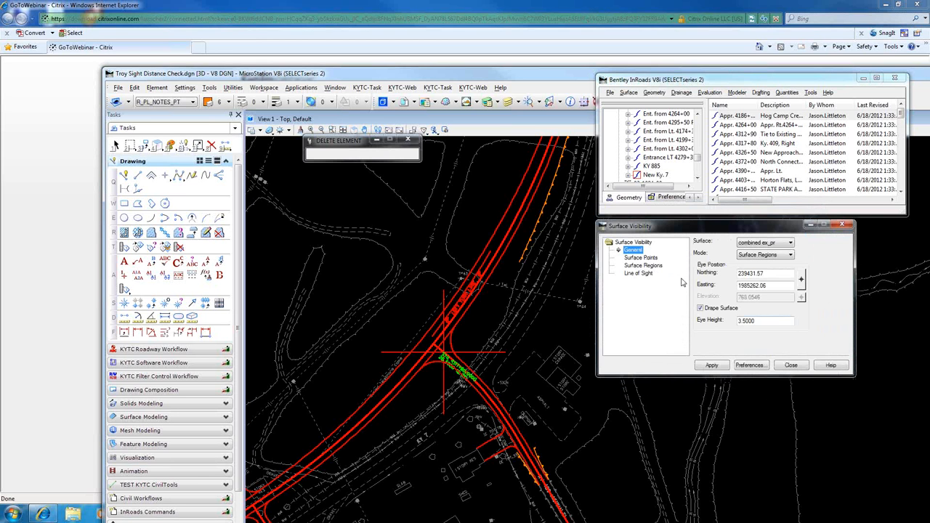
{"action": "scroll", "coordinate": [438, 355], "scroll_direction": "up", "scroll_amount": 5}
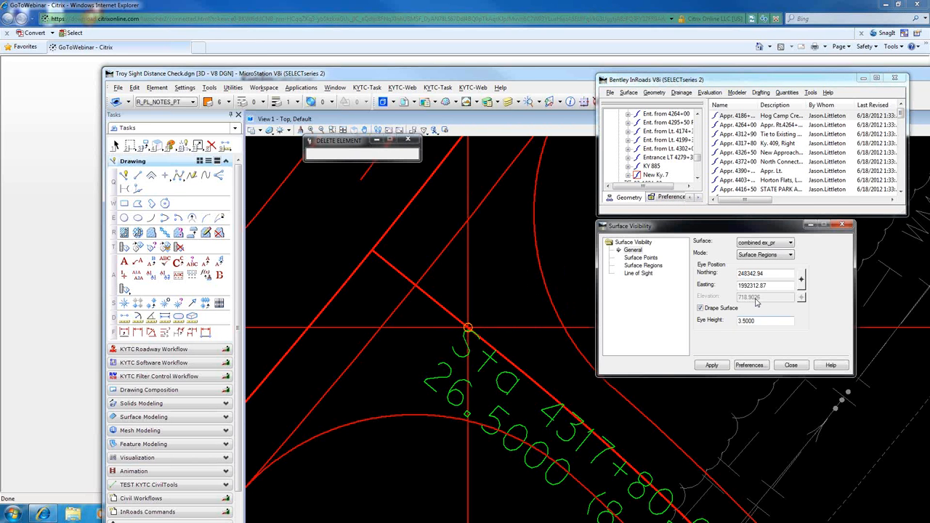
{"action": "left_click", "coordinate": [651, 259]}
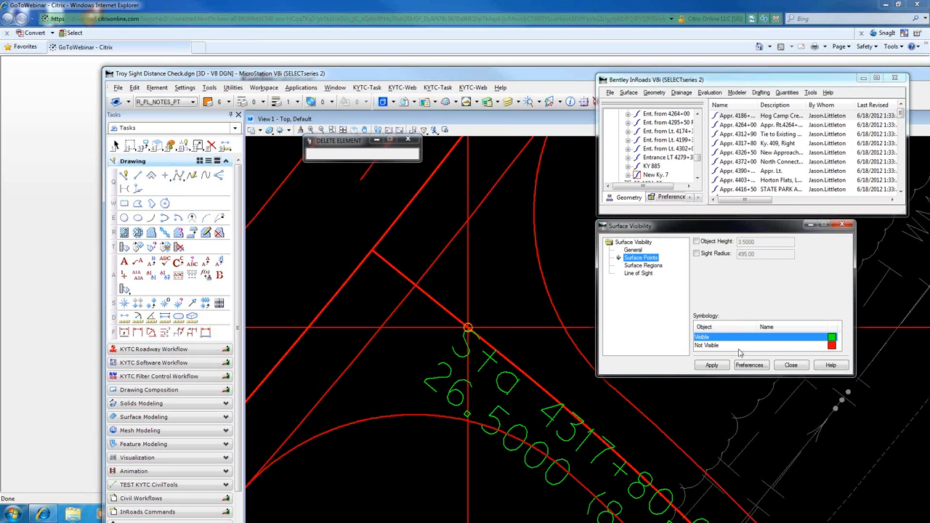
{"action": "left_click", "coordinate": [696, 242]}
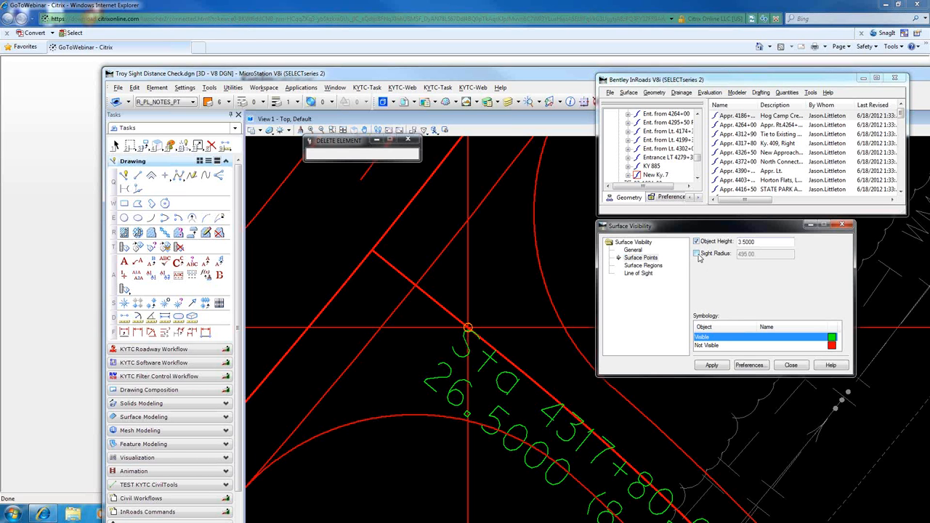
{"action": "left_click", "coordinate": [697, 254]}
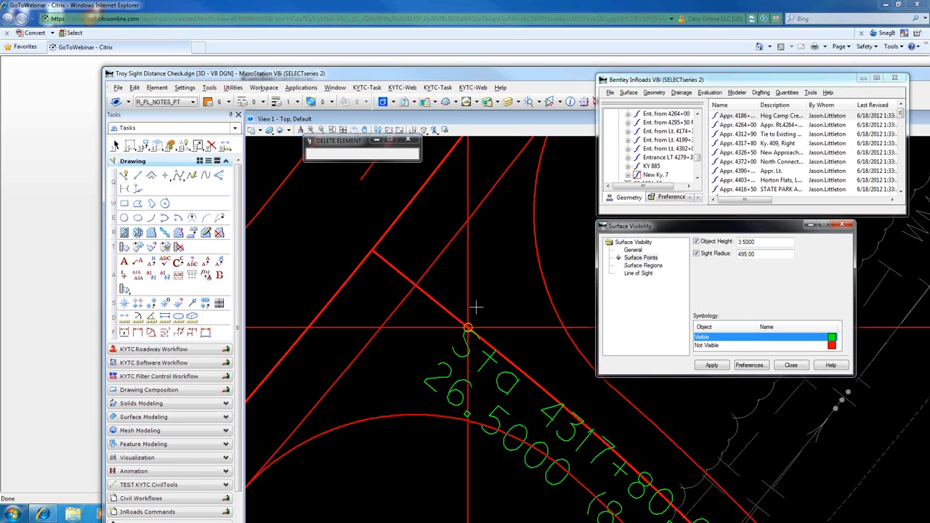
Maximize the MicroStation window and run the visibility evaluation in Surface Regions mode around the intersection
{"action": "scroll", "coordinate": [475, 308], "scroll_direction": "down", "scroll_amount": 3}
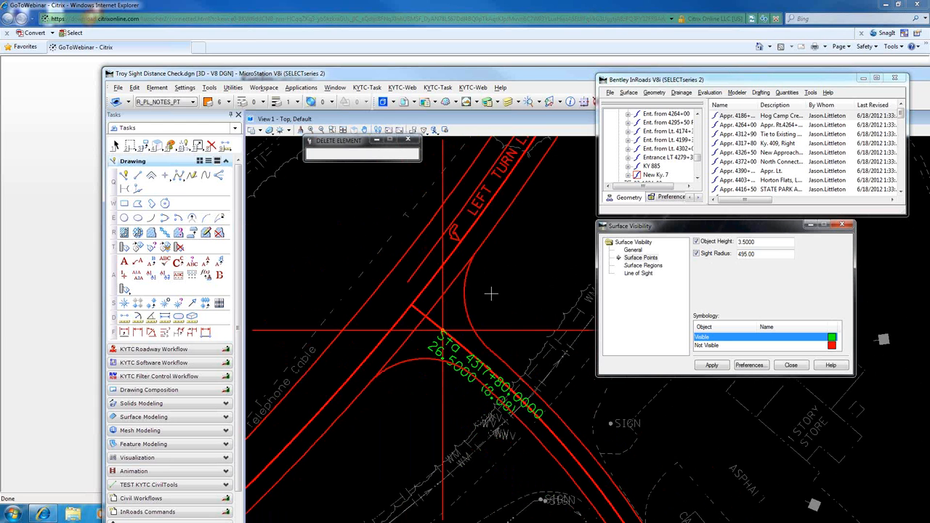
{"action": "middle_click_drag", "start_coordinate": [506, 293], "coordinate": [464, 392]}
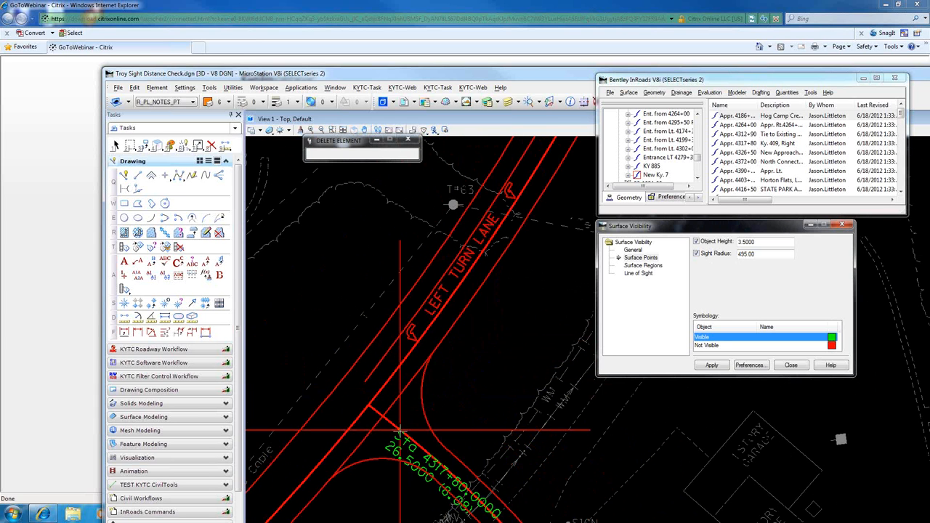
{"action": "left_click", "coordinate": [367, 72]}
{"action": "left_click_drag", "start_coordinate": [367, 73], "coordinate": [294, 2]}
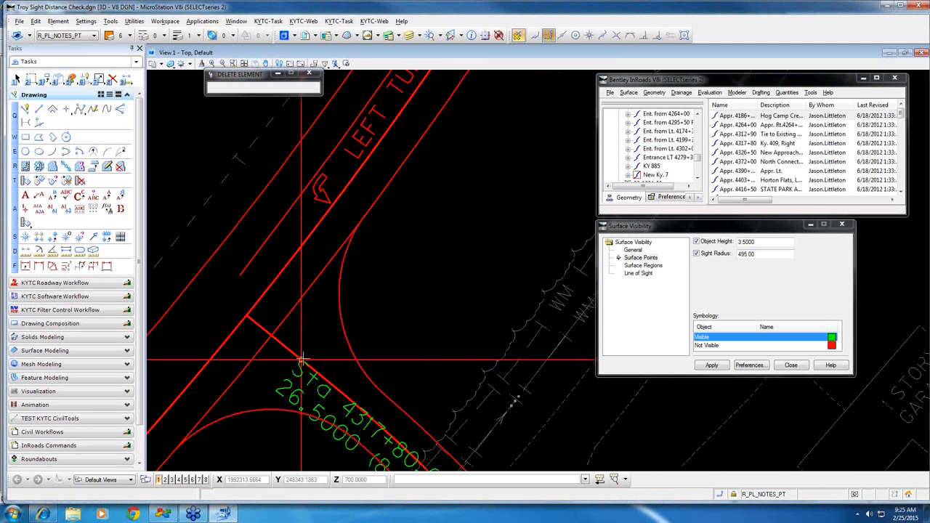
{"action": "scroll", "coordinate": [301, 357], "scroll_direction": "down", "scroll_amount": 3}
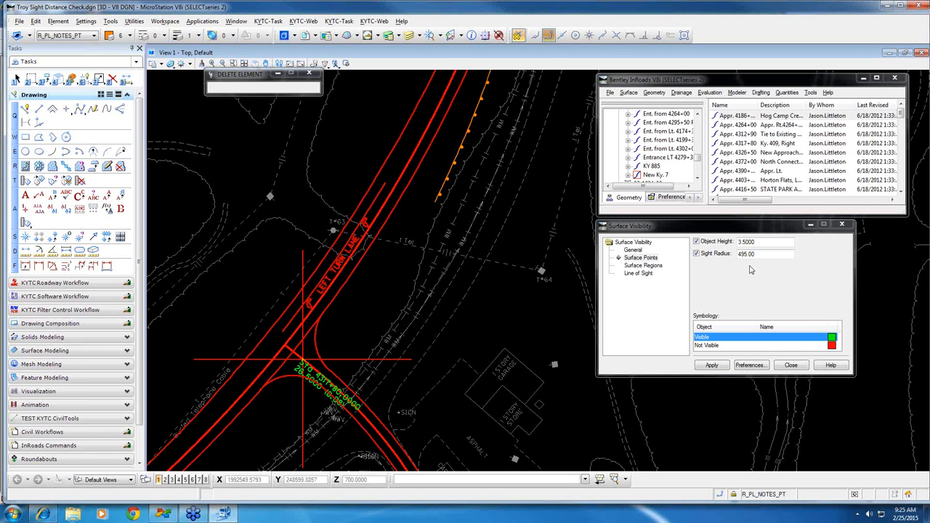
{"action": "left_click", "coordinate": [716, 366]}
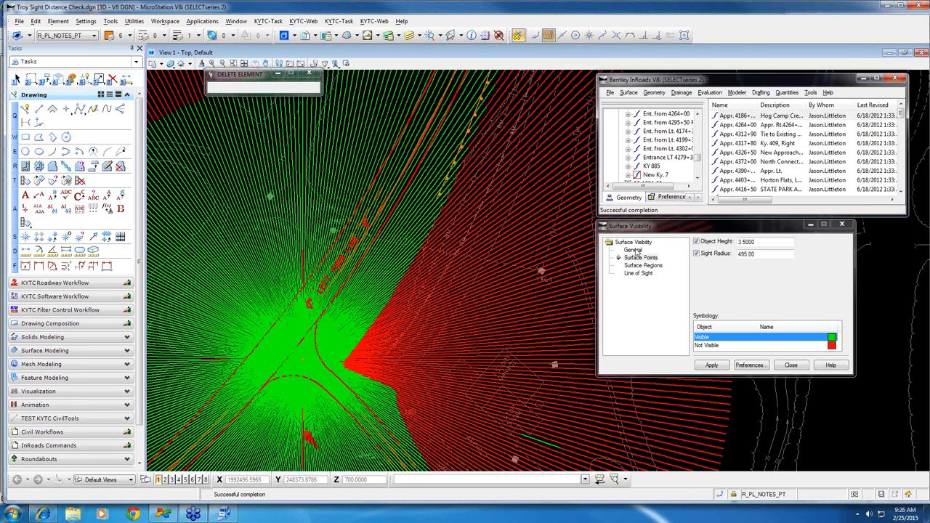
Switch the Surface Visibility mode to Surface Points and check its object height and sight radius settings
{"action": "left_click", "coordinate": [634, 251]}
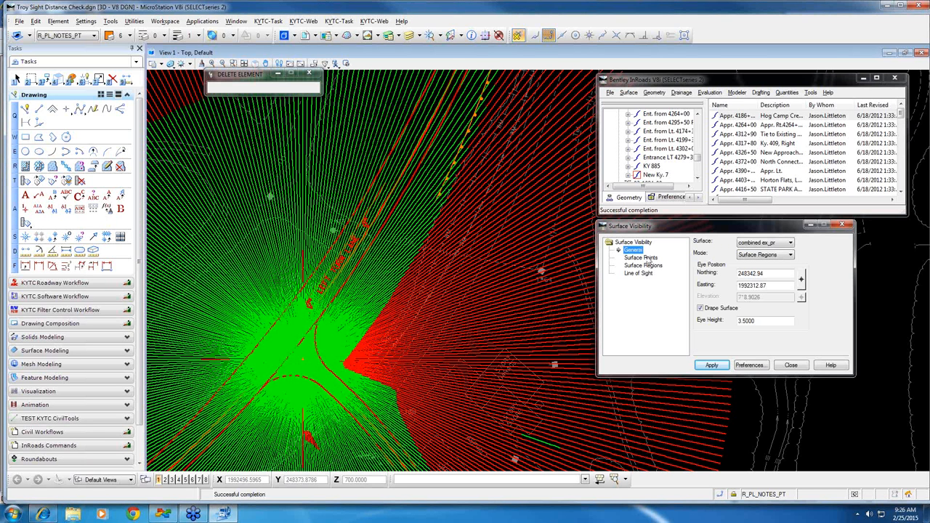
{"action": "left_click", "coordinate": [759, 258]}
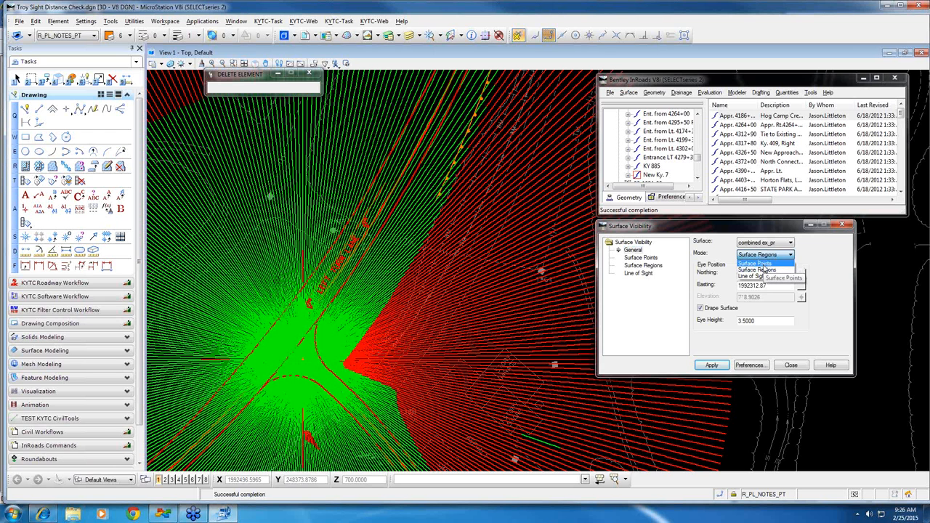
{"action": "left_click", "coordinate": [755, 262]}
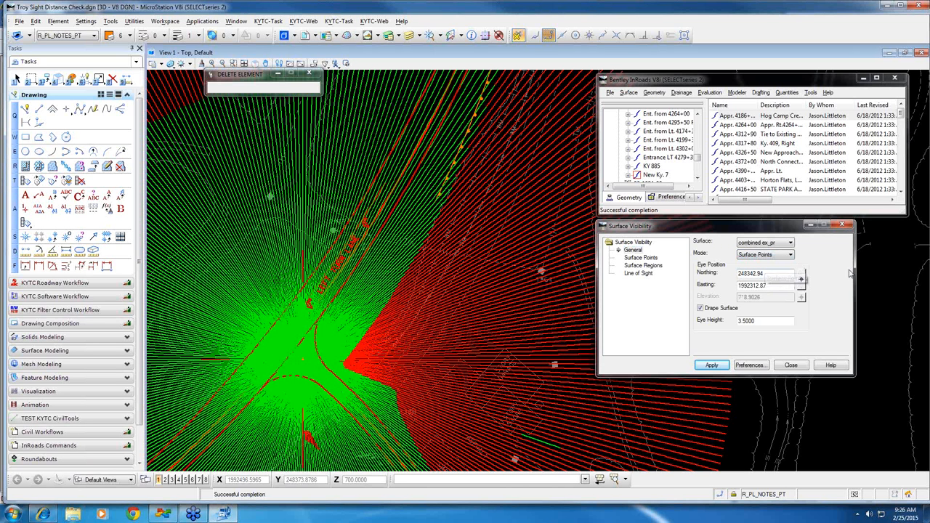
{"action": "left_click", "coordinate": [648, 259]}
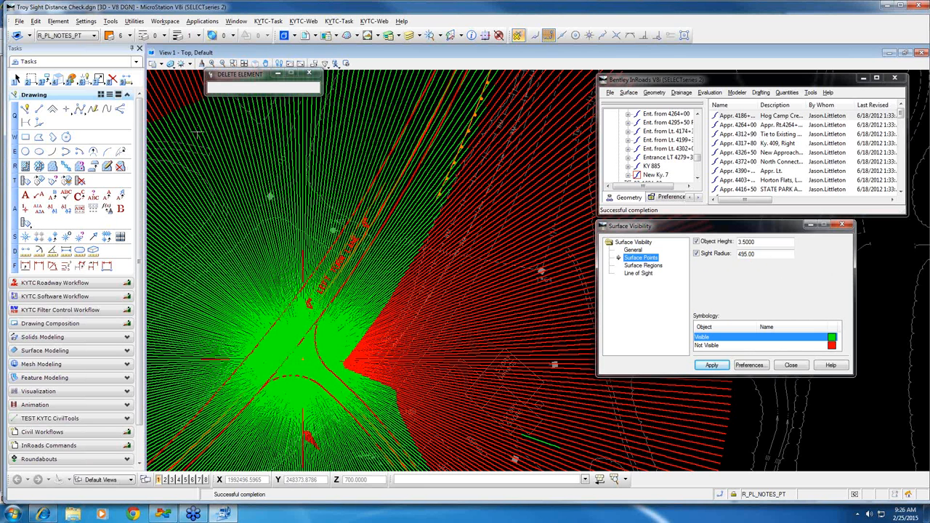
Delete the plotted green and red sight rays around the intersection, and recheck the general and Surface Points settings
{"action": "left_click", "coordinate": [112, 79]}
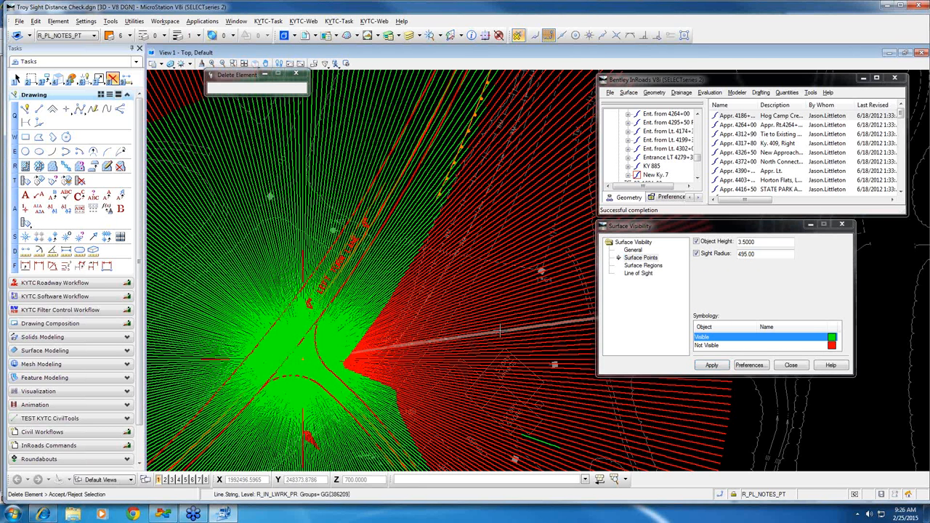
{"action": "left_click", "coordinate": [500, 332]}
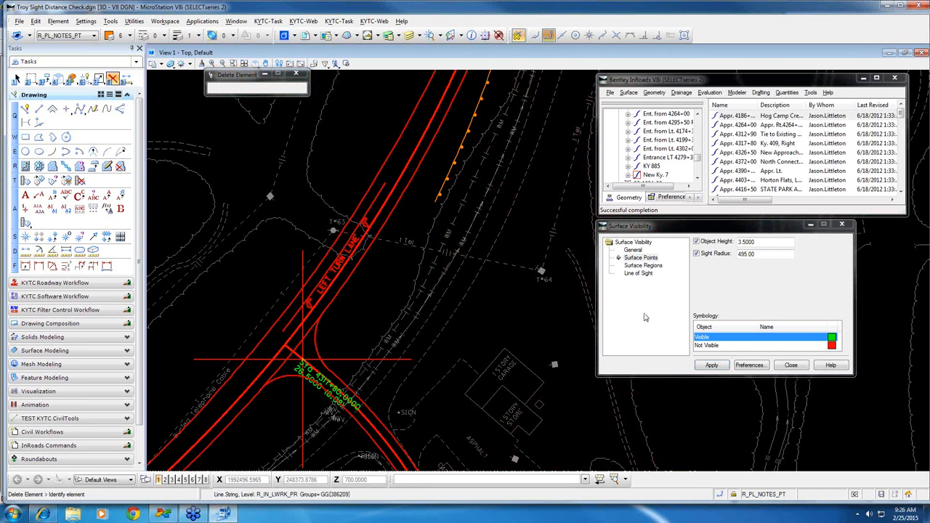
{"action": "left_click", "coordinate": [632, 250]}
{"action": "left_click", "coordinate": [639, 257]}
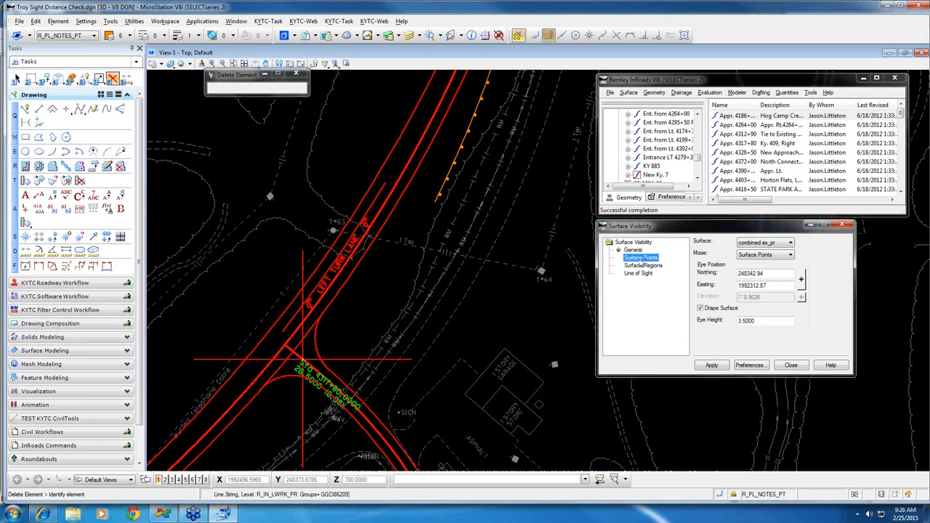
Run the visibility evaluation in Surface Points mode around the Sta 4317+80 intersection
{"action": "left_click", "coordinate": [712, 364]}
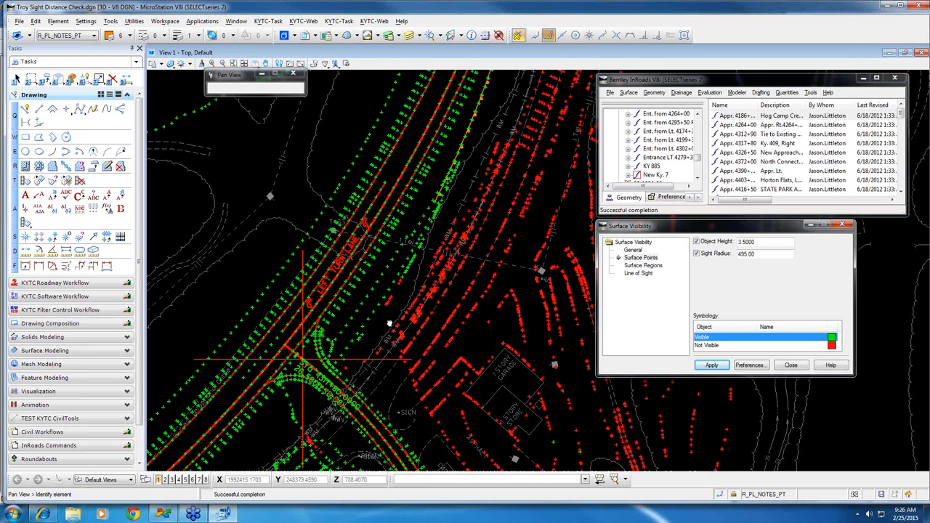
{"action": "mouse_move", "coordinate": [390, 323]}
{"action": "middle_mouse_down"}
{"action": "mouse_move", "coordinate": [387, 303]}
{"action": "mouse_move", "coordinate": [442, 277]}
{"action": "middle_mouse_up"}
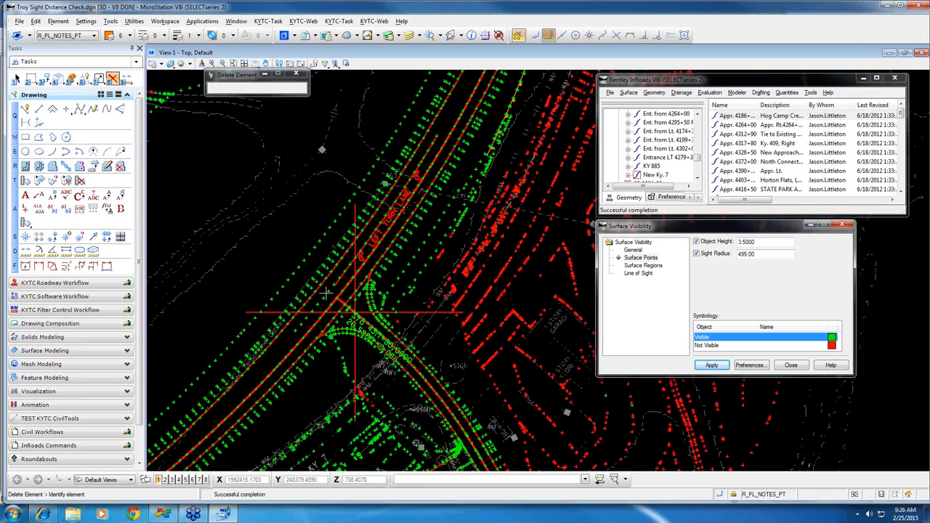
{"action": "scroll", "coordinate": [324, 294], "scroll_direction": "down", "scroll_amount": 5}
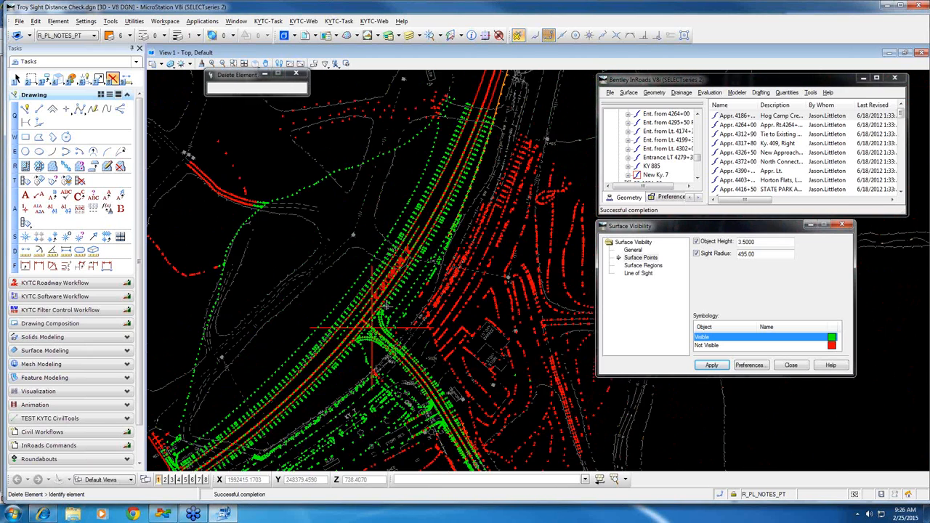
Examine the visible and not-visible surface points along both roadways from the intersection out to the sight radius limits
{"action": "scroll", "coordinate": [385, 305], "scroll_direction": "up", "scroll_amount": 5}
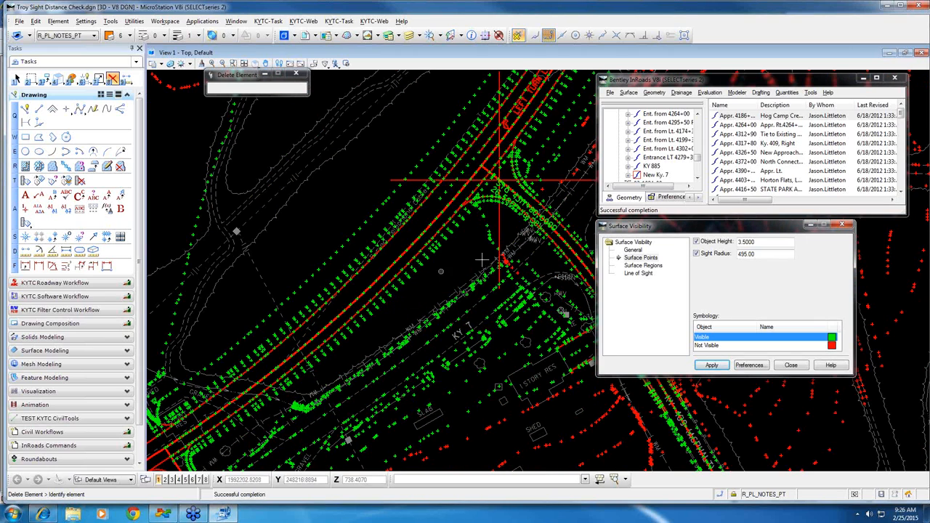
{"action": "middle_click_drag", "start_coordinate": [481, 259], "coordinate": [402, 355]}
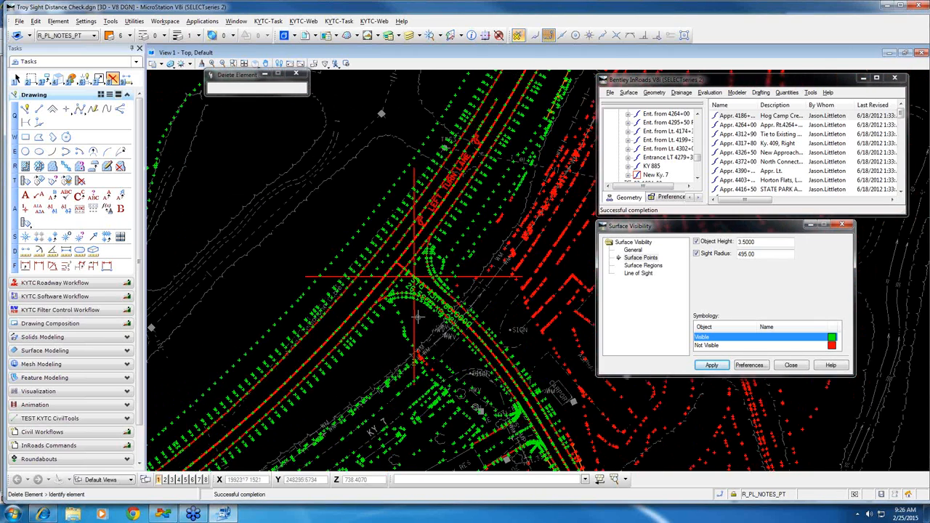
{"action": "scroll", "coordinate": [417, 316], "scroll_direction": "down", "scroll_amount": 2}
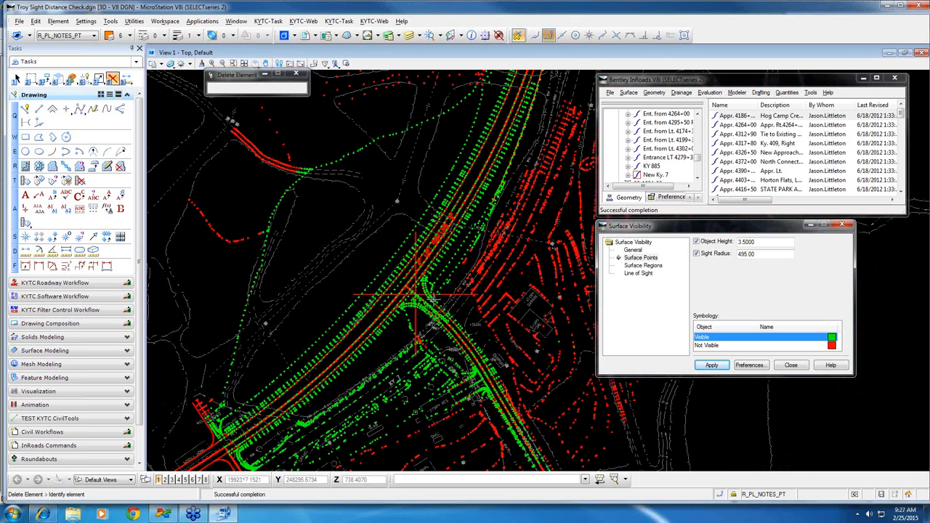
{"action": "scroll", "coordinate": [434, 299], "scroll_direction": "up", "scroll_amount": 2}
{"action": "middle_click_drag", "start_coordinate": [491, 295], "coordinate": [404, 289]}
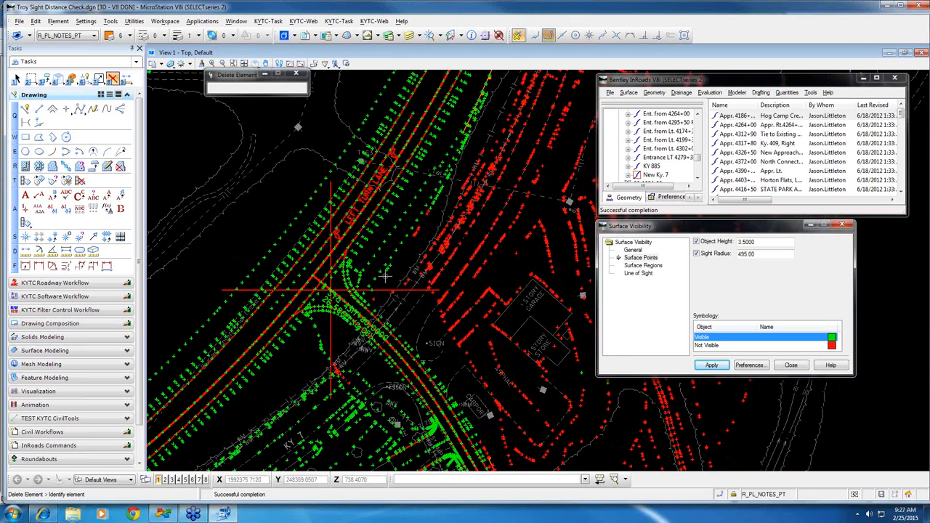
{"action": "scroll", "coordinate": [389, 279], "scroll_direction": "down", "scroll_amount": 2}
{"action": "scroll", "coordinate": [386, 276], "scroll_direction": "down", "scroll_amount": 2}
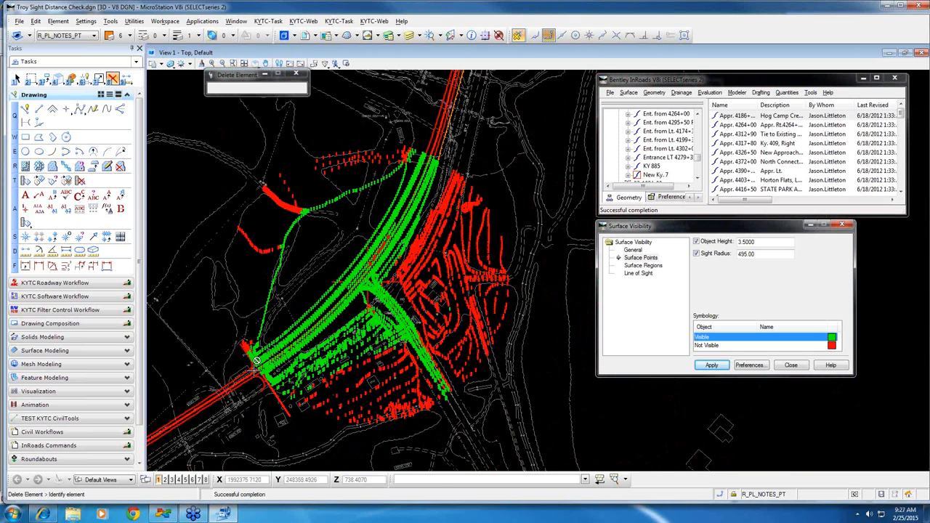
{"action": "scroll", "coordinate": [261, 349], "scroll_direction": "up", "scroll_amount": 3}
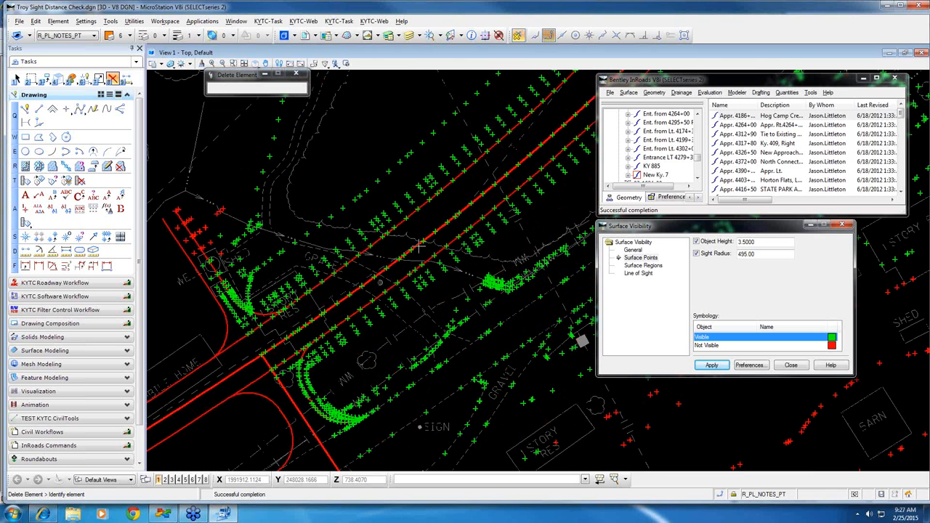
{"action": "mouse_move", "coordinate": [469, 209]}
{"action": "middle_mouse_down"}
{"action": "mouse_move", "coordinate": [332, 342]}
{"action": "mouse_move", "coordinate": [340, 340]}
{"action": "middle_mouse_up"}
{"action": "scroll", "coordinate": [341, 340], "scroll_direction": "down", "scroll_amount": 3}
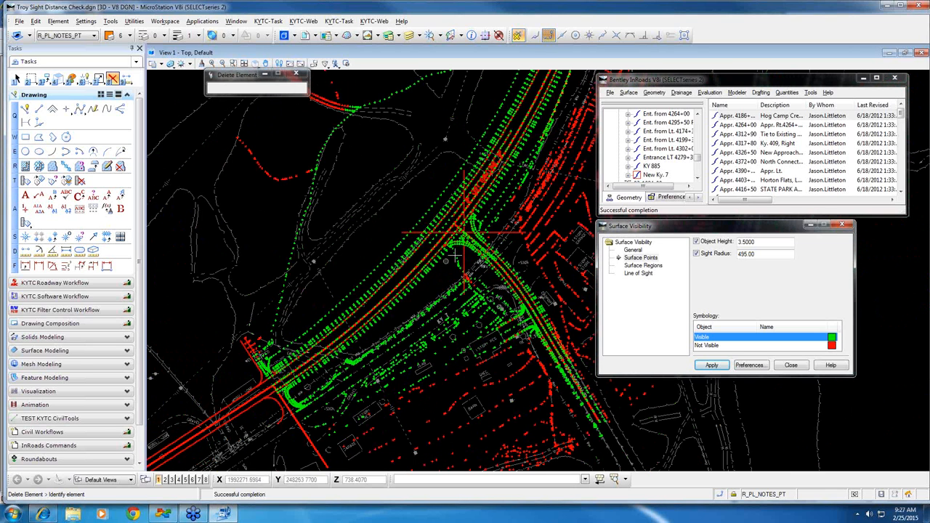
{"action": "middle_click_drag", "start_coordinate": [455, 256], "coordinate": [326, 372]}
Delete the plotted green and red surface points around the intersection
{"action": "left_click", "coordinate": [113, 79]}
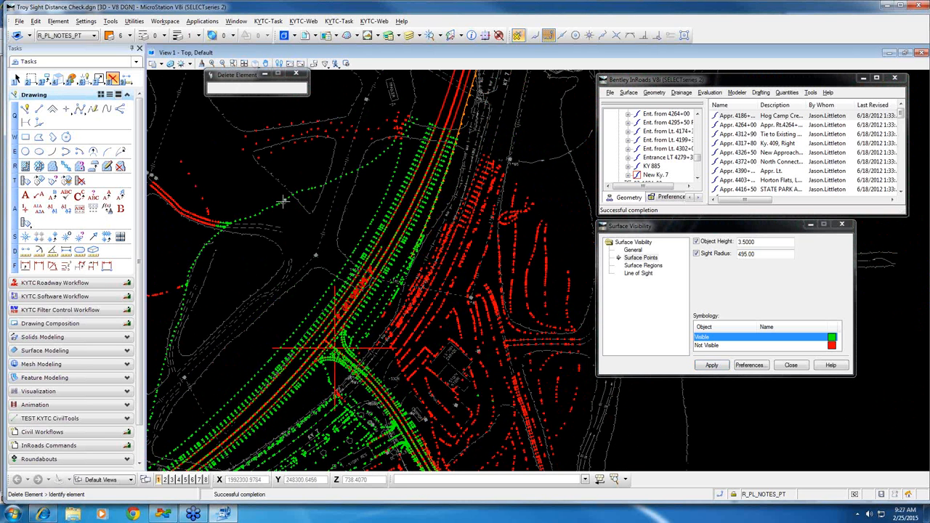
{"action": "left_click", "coordinate": [283, 202]}
{"action": "left_click", "coordinate": [392, 255]}
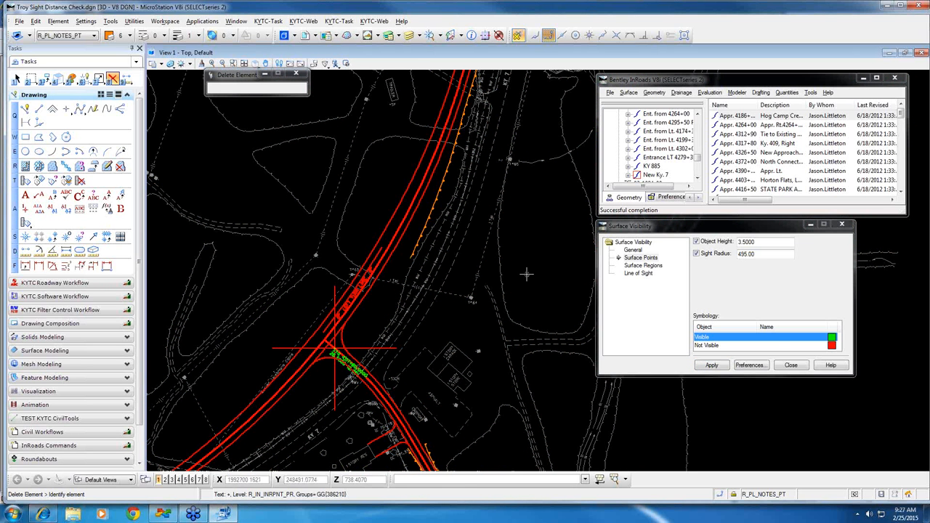
Set the Surface Regions radial angle interval to 10 degrees and apply the visibility evaluation
{"action": "left_click", "coordinate": [641, 266]}
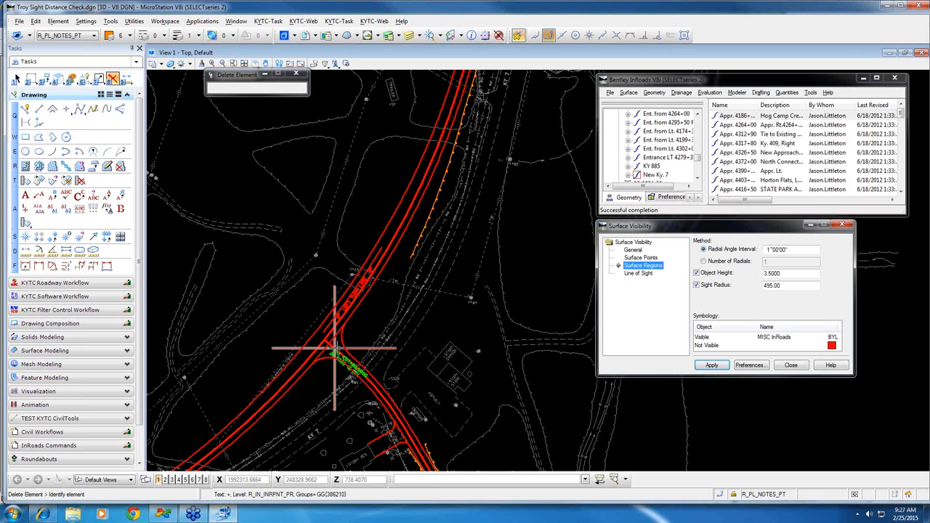
{"action": "scroll", "coordinate": [334, 348], "scroll_direction": "up", "scroll_amount": 3}
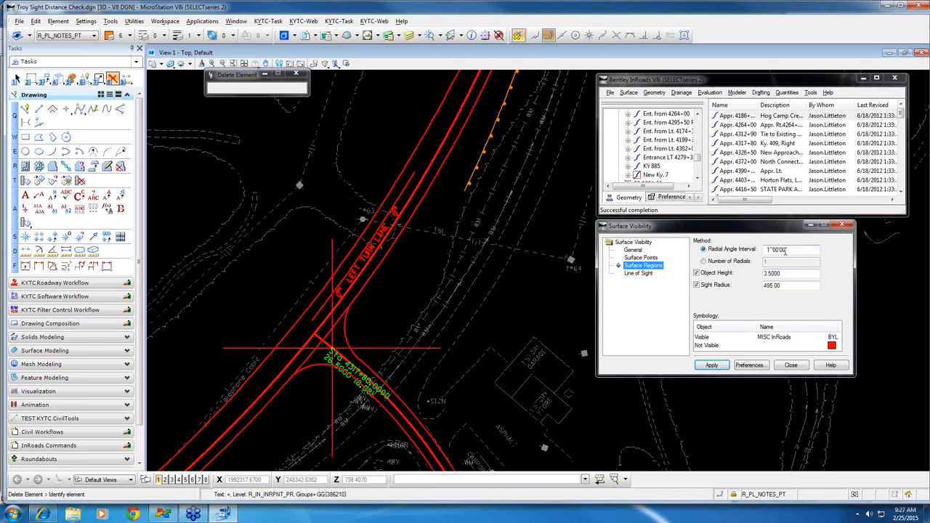
{"action": "double_click", "coordinate": [789, 250]}
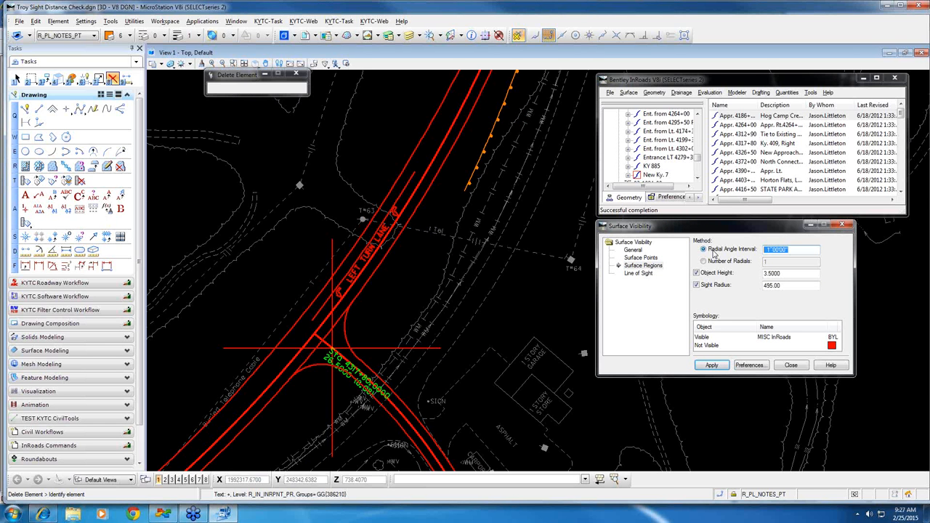
{"action": "type", "text": "10"}
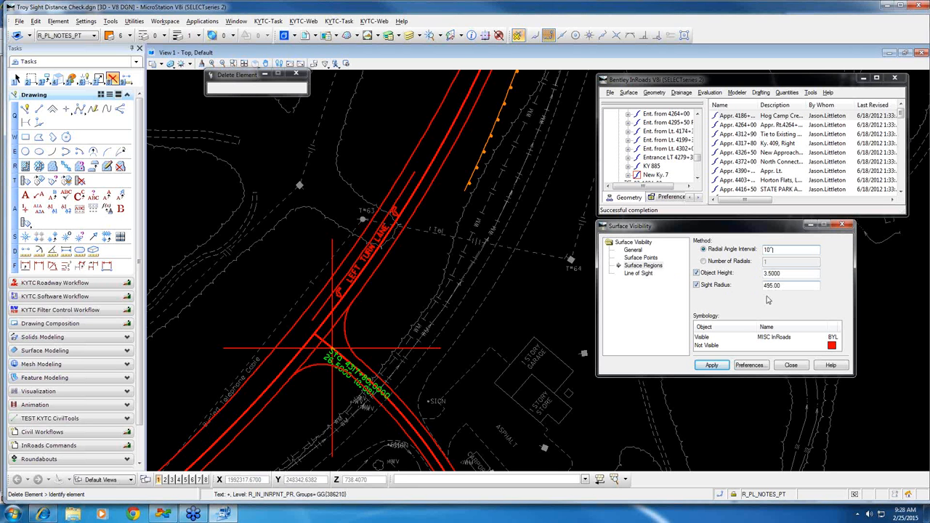
{"action": "left_click", "coordinate": [711, 366]}
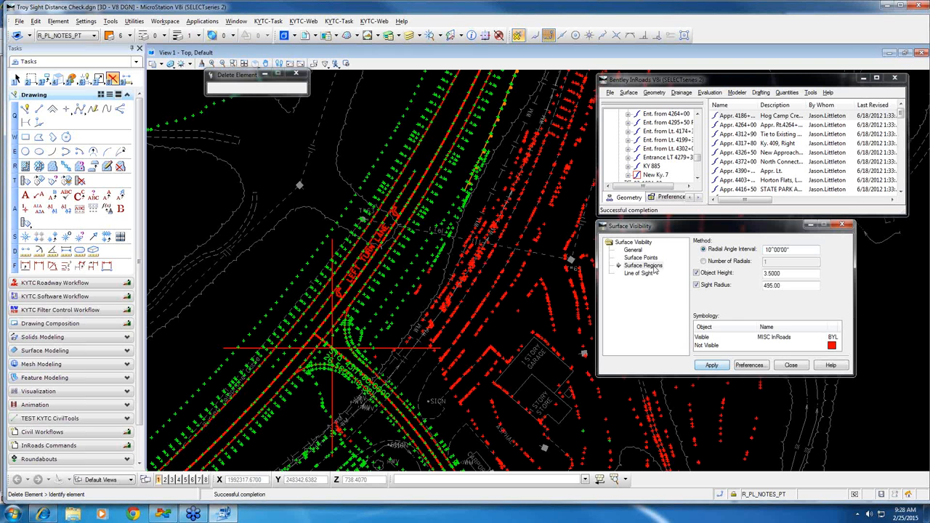
Undo the newly plotted surface points, and rerun the visibility evaluation in Surface Regions mode
{"action": "left_click", "coordinate": [633, 250]}
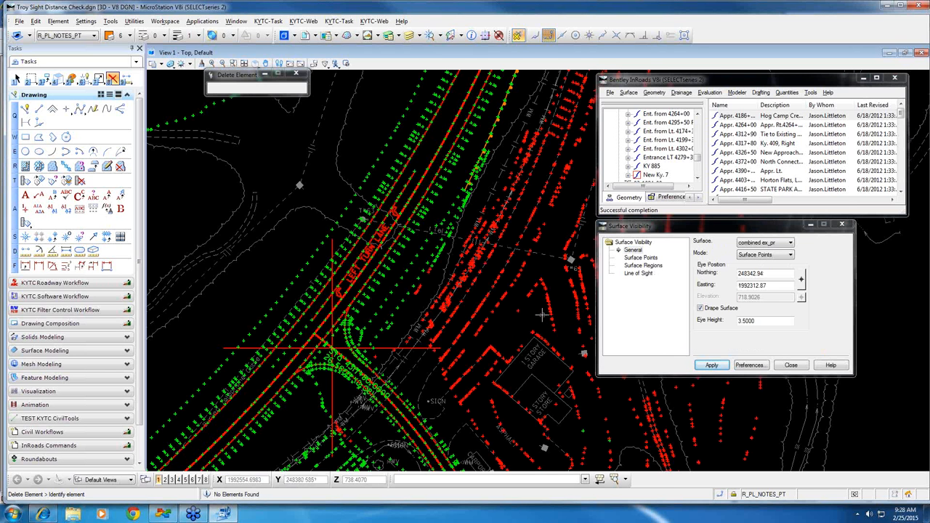
{"action": "key", "text": "ctrl+z"}
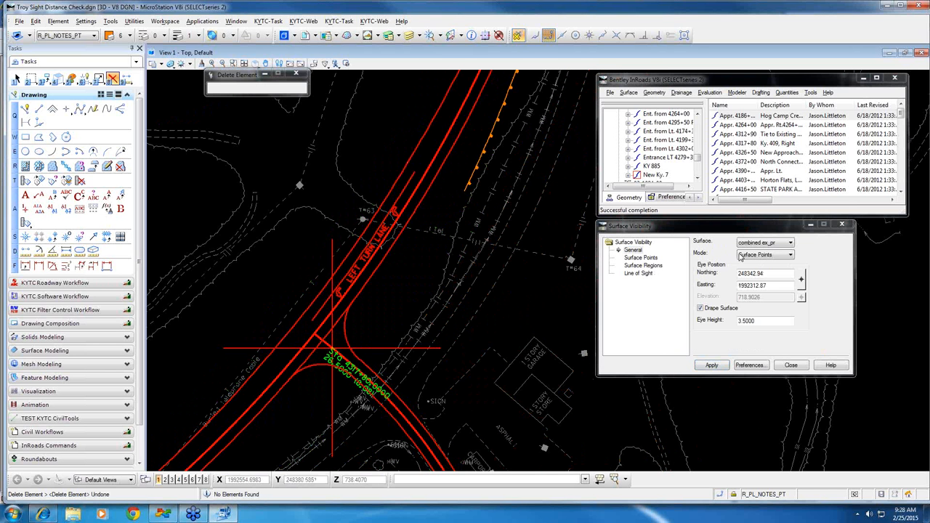
{"action": "left_click", "coordinate": [764, 258]}
{"action": "left_click", "coordinate": [744, 267]}
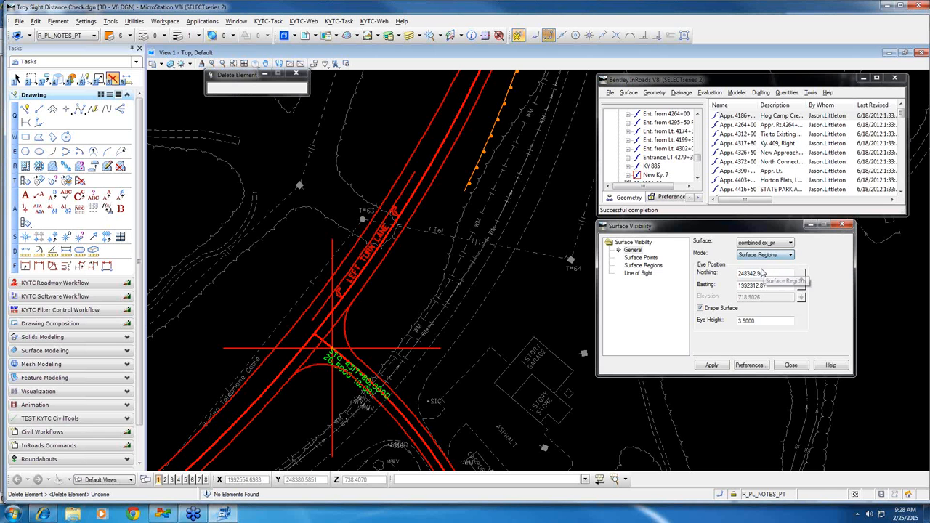
{"action": "left_click", "coordinate": [657, 267]}
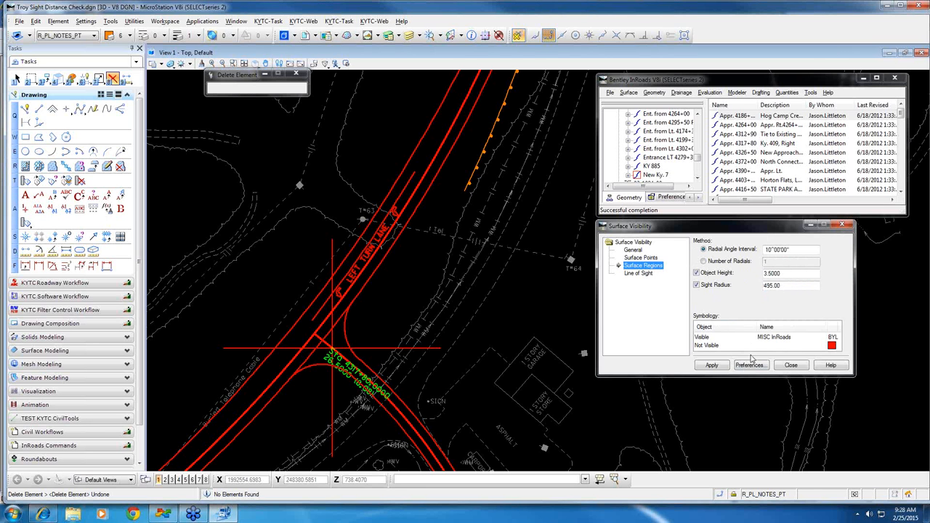
{"action": "left_click", "coordinate": [721, 367]}
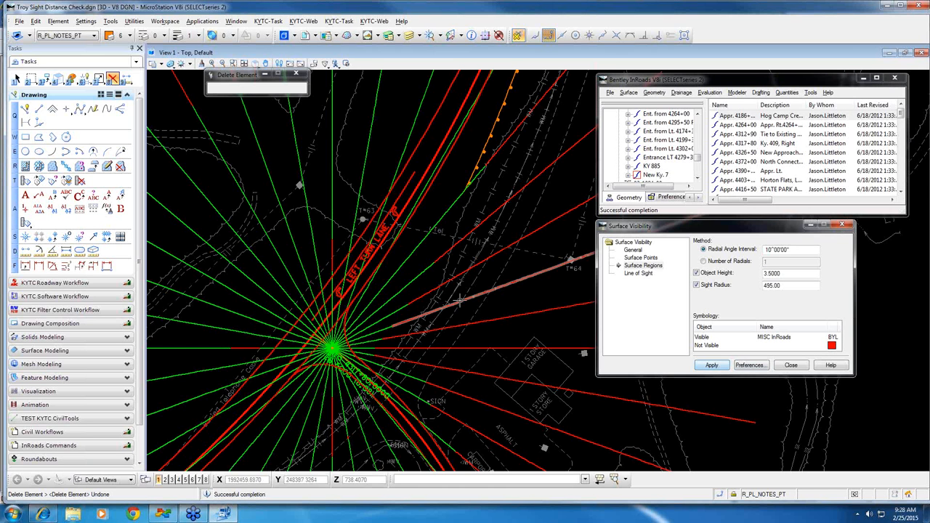
Examine the green and red sight rays radiating from the eye point along New Ky. 7 and the side road
{"action": "scroll", "coordinate": [407, 329], "scroll_direction": "down", "scroll_amount": 2}
{"action": "mouse_move", "coordinate": [402, 333]}
{"action": "middle_mouse_down"}
{"action": "mouse_move", "coordinate": [458, 243]}
{"action": "mouse_move", "coordinate": [463, 204]}
{"action": "mouse_move", "coordinate": [369, 366]}
{"action": "middle_mouse_up"}
{"action": "scroll", "coordinate": [305, 339], "scroll_direction": "up", "scroll_amount": 4}
{"action": "scroll", "coordinate": [200, 415], "scroll_direction": "down", "scroll_amount": 3}
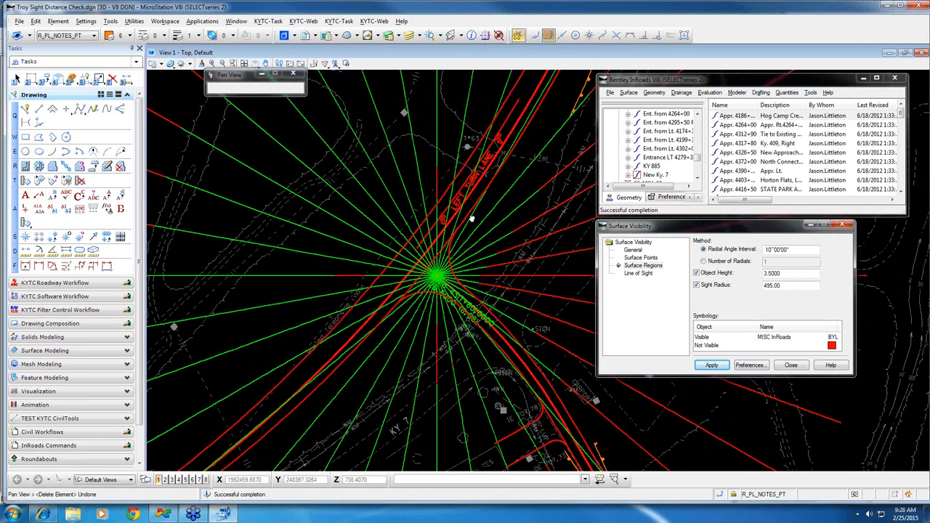
{"action": "middle_click_drag", "start_coordinate": [471, 216], "coordinate": [401, 322]}
{"action": "scroll", "coordinate": [402, 320], "scroll_direction": "down", "scroll_amount": 3}
{"action": "scroll", "coordinate": [475, 172], "scroll_direction": "up", "scroll_amount": 3}
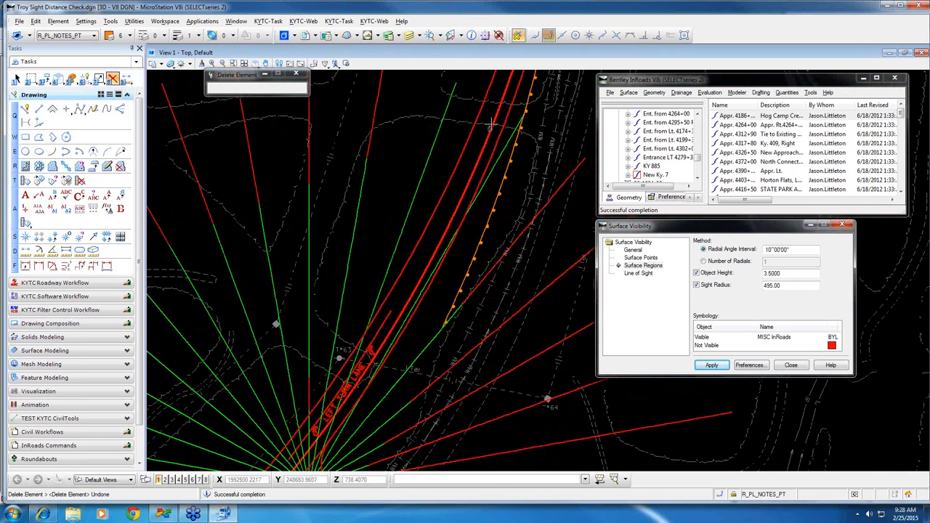
{"action": "middle_click_drag", "start_coordinate": [422, 280], "coordinate": [484, 161]}
{"action": "scroll", "coordinate": [464, 207], "scroll_direction": "down", "scroll_amount": 3}
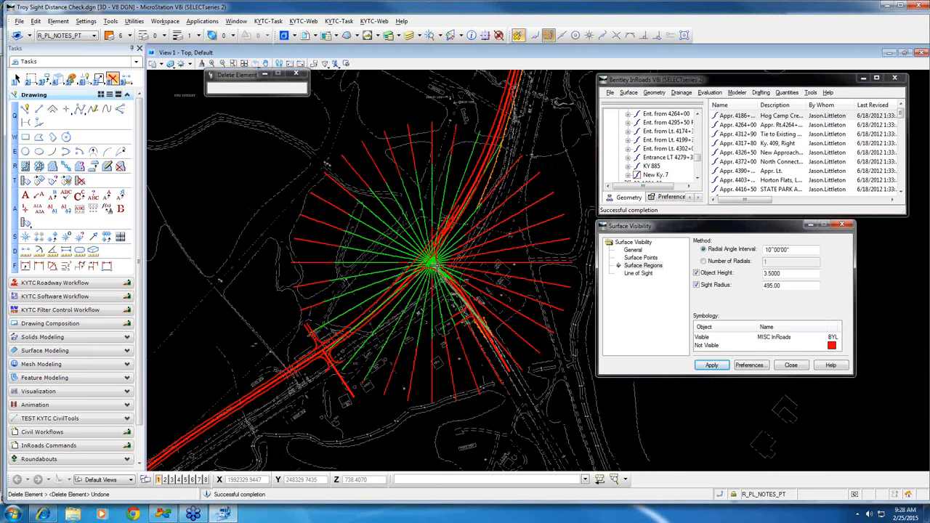
{"action": "scroll", "coordinate": [431, 263], "scroll_direction": "up", "scroll_amount": 2}
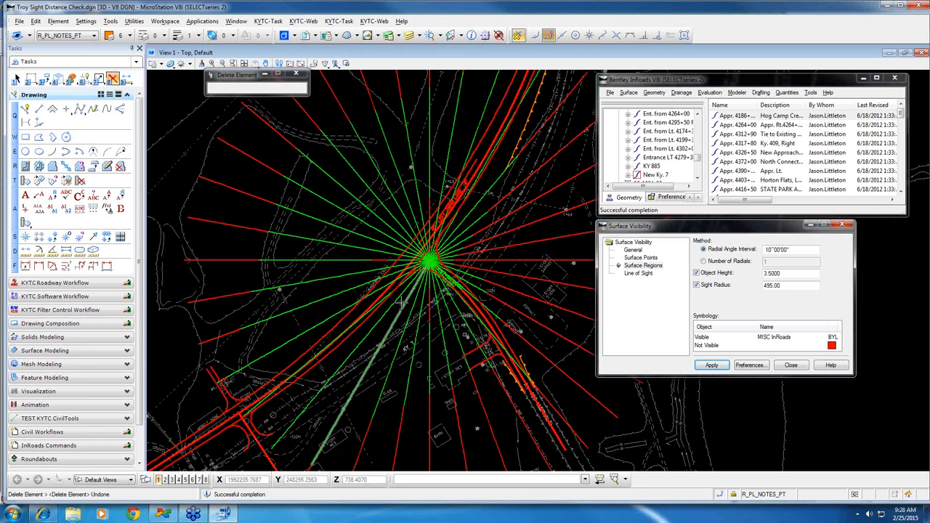
{"action": "scroll", "coordinate": [402, 300], "scroll_direction": "up", "scroll_amount": 3}
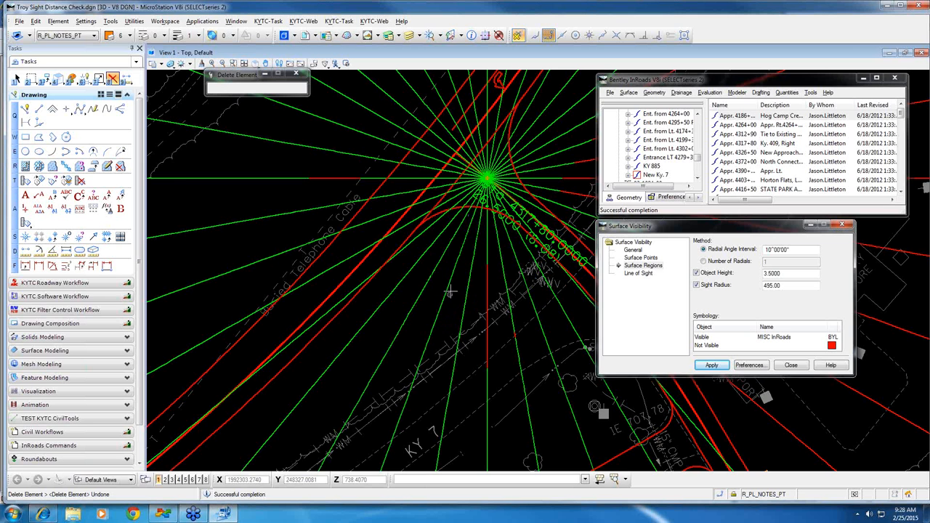
{"action": "scroll", "coordinate": [458, 274], "scroll_direction": "down", "scroll_amount": 2}
{"action": "middle_click_drag", "start_coordinate": [458, 272], "coordinate": [480, 215]}
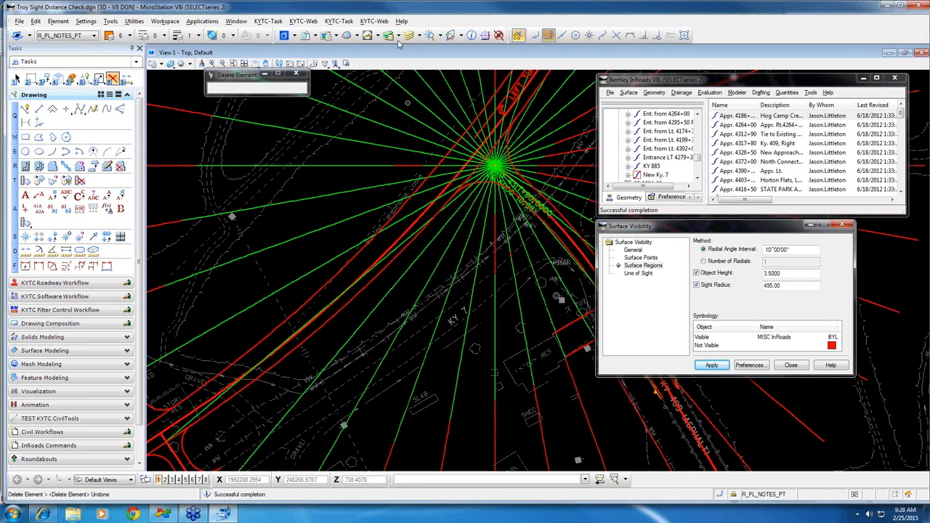
Rotate the view dynamically about the eye point to inspect the sight rays in 3D
{"action": "left_click", "coordinate": [258, 63]}
{"action": "left_click", "coordinate": [287, 75]}
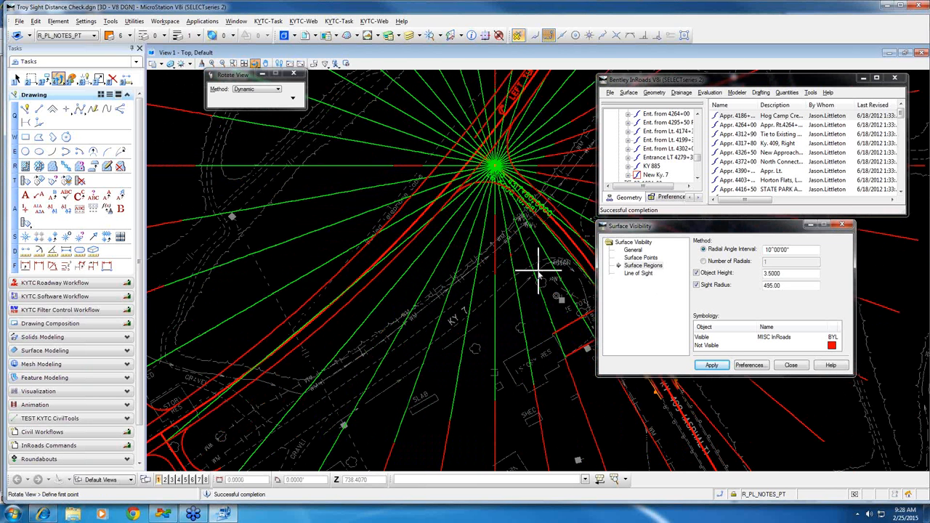
{"action": "left_click", "coordinate": [495, 165]}
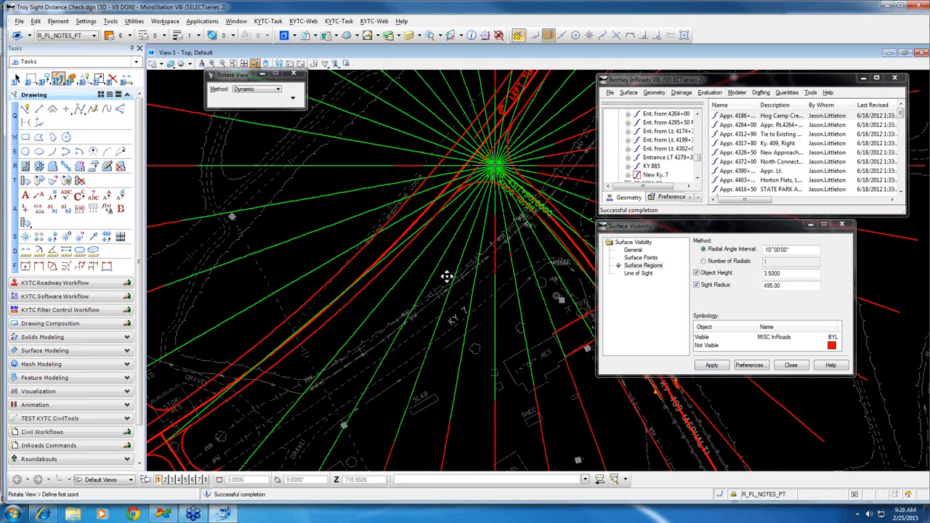
{"action": "left_click_drag", "start_coordinate": [448, 272], "coordinate": [236, 75]}
Restore the top view and bring the full pattern of sight rays back into view
{"action": "left_click", "coordinate": [269, 89]}
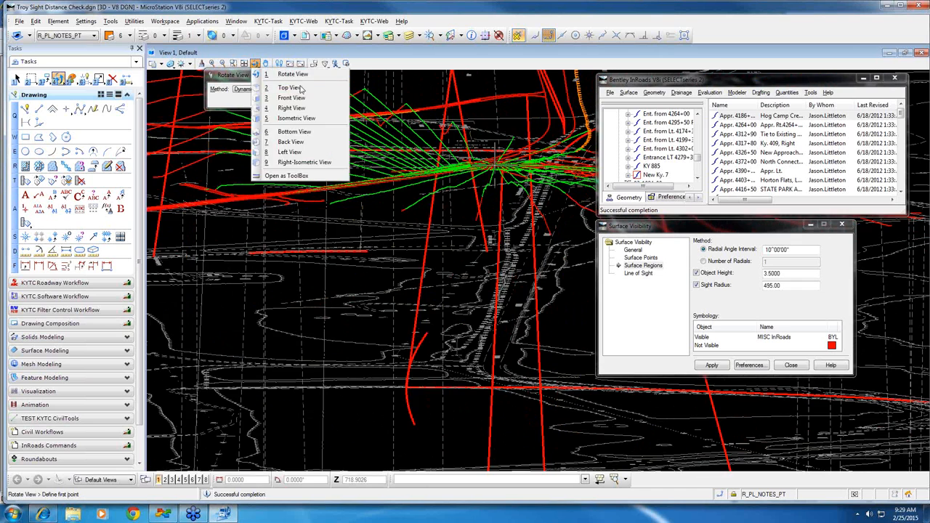
{"action": "left_click", "coordinate": [309, 64]}
{"action": "left_click", "coordinate": [445, 178]}
{"action": "scroll", "coordinate": [444, 178], "scroll_direction": "down", "scroll_amount": 6}
{"action": "middle_click_drag", "start_coordinate": [473, 150], "coordinate": [448, 177]}
{"action": "scroll", "coordinate": [449, 177], "scroll_direction": "up", "scroll_amount": 3}
Place a block fence with Inside mode around the eye point and the central part of the sight rays
{"action": "left_click", "coordinate": [31, 79]}
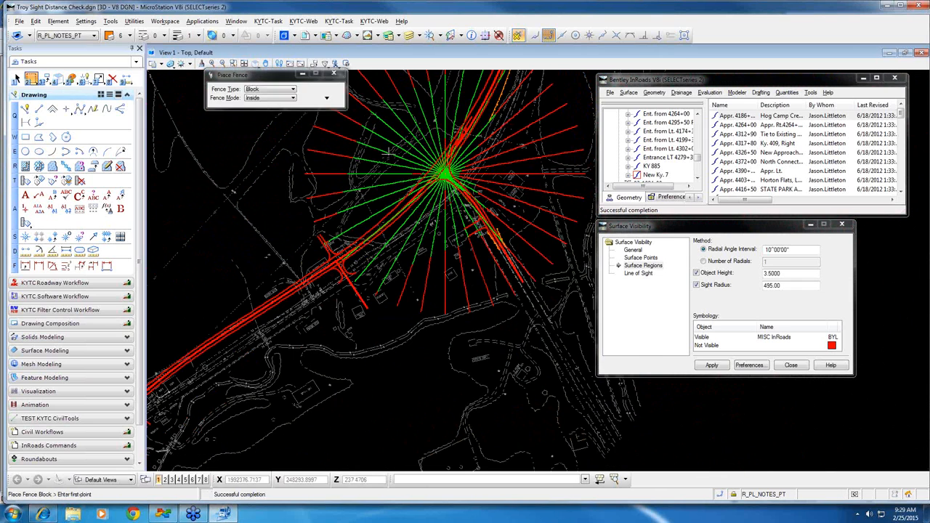
{"action": "middle_click_drag", "start_coordinate": [388, 154], "coordinate": [388, 241]}
{"action": "scroll", "coordinate": [434, 220], "scroll_direction": "up", "scroll_amount": 2}
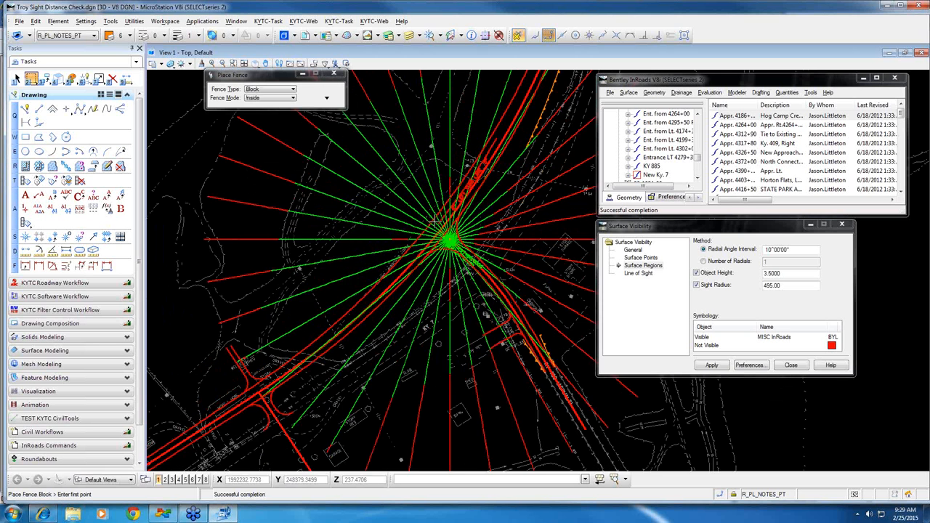
{"action": "scroll", "coordinate": [436, 223], "scroll_direction": "down", "scroll_amount": 1}
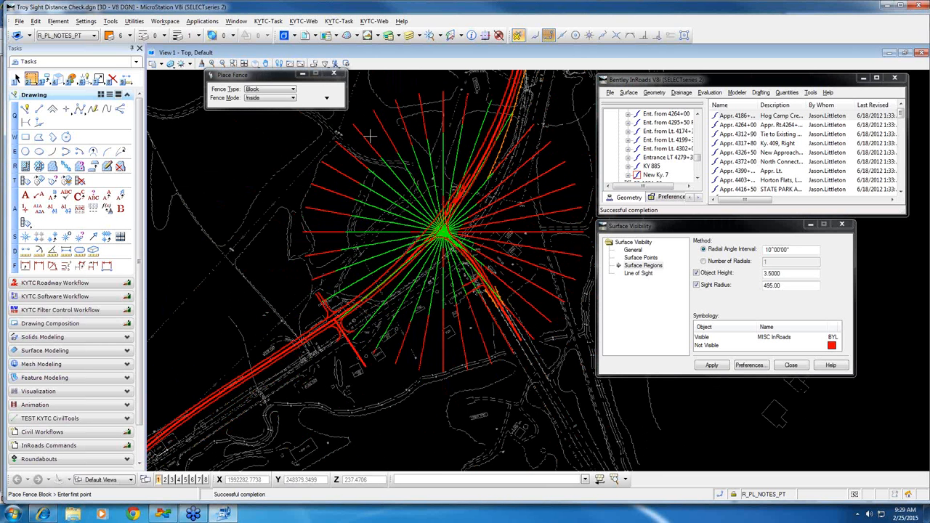
{"action": "left_click", "coordinate": [385, 150]}
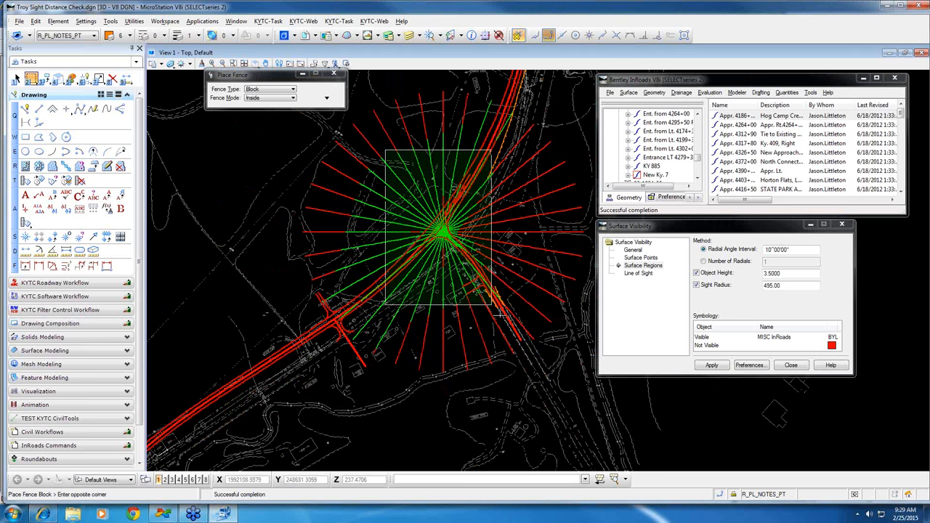
{"action": "left_click", "coordinate": [517, 321]}
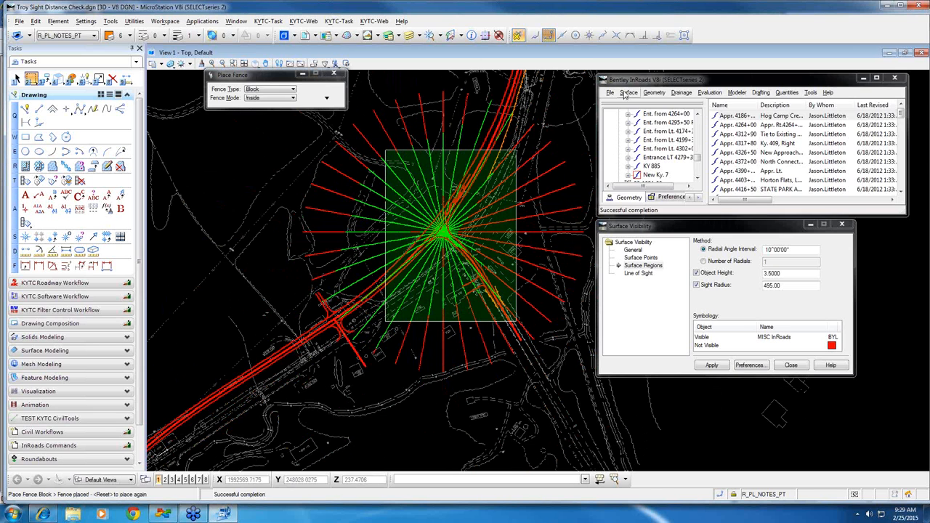
Display the triangles of the combined ex_pr surface inside the fence, with Colored Model and Mesh off
{"action": "left_click", "coordinate": [628, 92]}
{"action": "mouse_move", "coordinate": [685, 108]}
{"action": "left_click", "coordinate": [759, 117]}
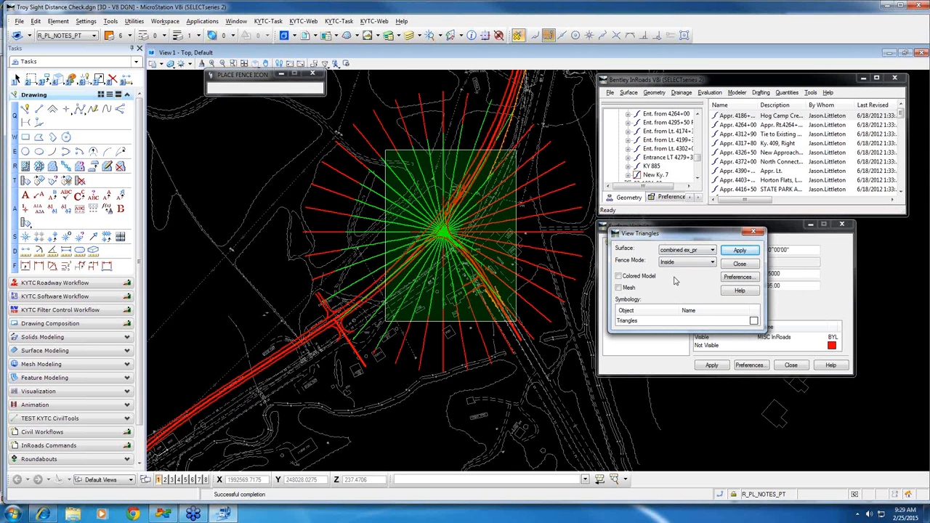
{"action": "left_click", "coordinate": [740, 250]}
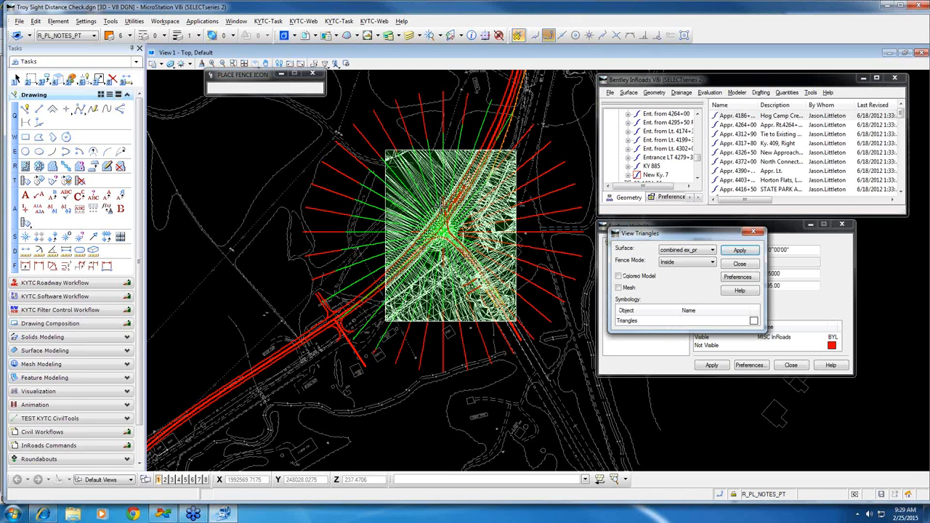
Select the vertical sight ray above the eye point and inspect its vertices against the surface triangle edges
{"action": "scroll", "coordinate": [443, 207], "scroll_direction": "up", "scroll_amount": 7}
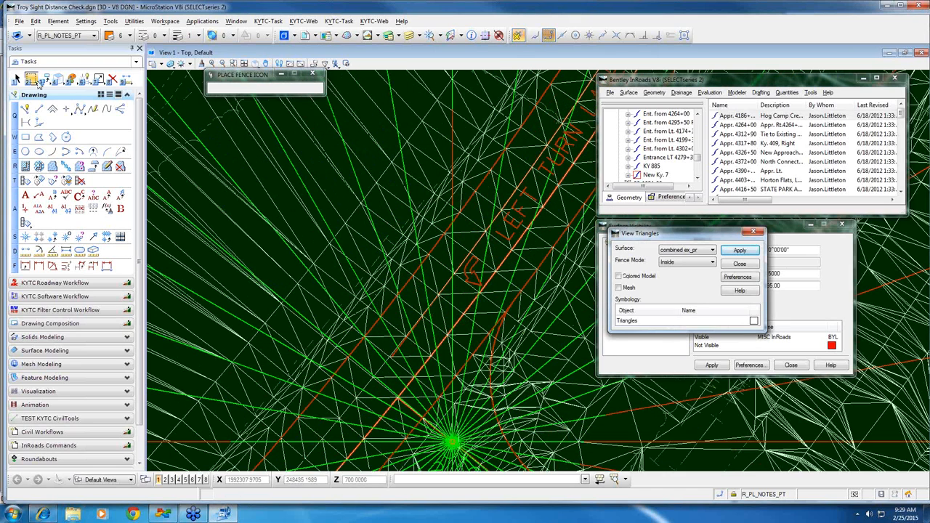
{"action": "left_click", "coordinate": [16, 79]}
{"action": "scroll", "coordinate": [448, 279], "scroll_direction": "up", "scroll_amount": 2}
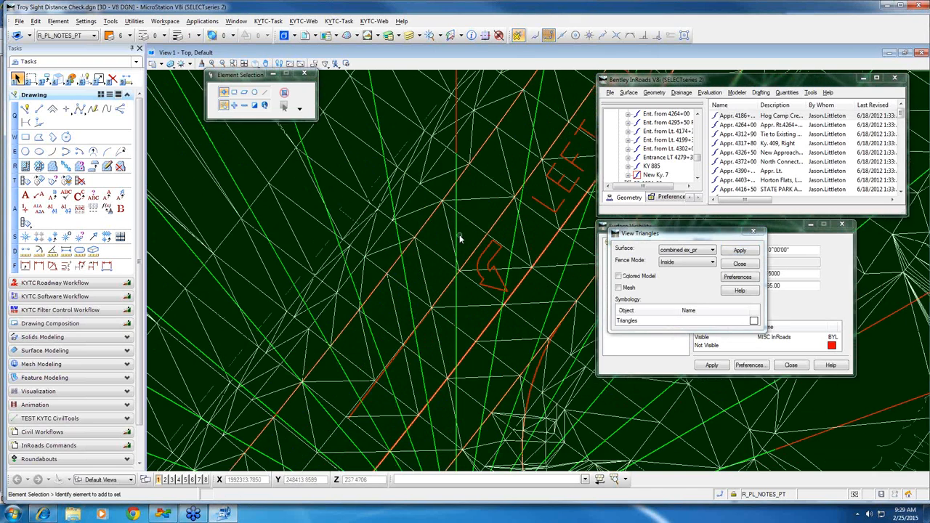
{"action": "left_click", "coordinate": [459, 238]}
{"action": "scroll", "coordinate": [461, 243], "scroll_direction": "up", "scroll_amount": 2}
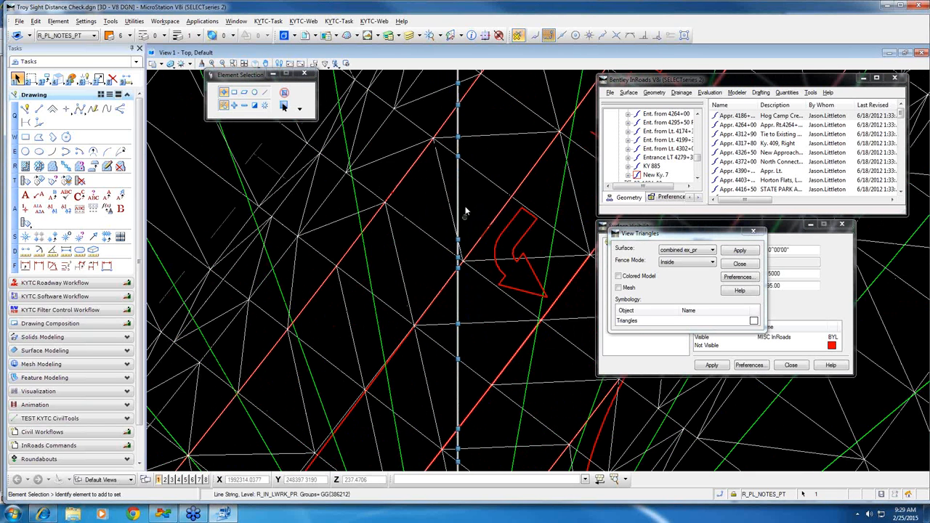
{"action": "middle_click_drag", "start_coordinate": [466, 204], "coordinate": [466, 203]}
{"action": "scroll", "coordinate": [466, 205], "scroll_direction": "down", "scroll_amount": 2}
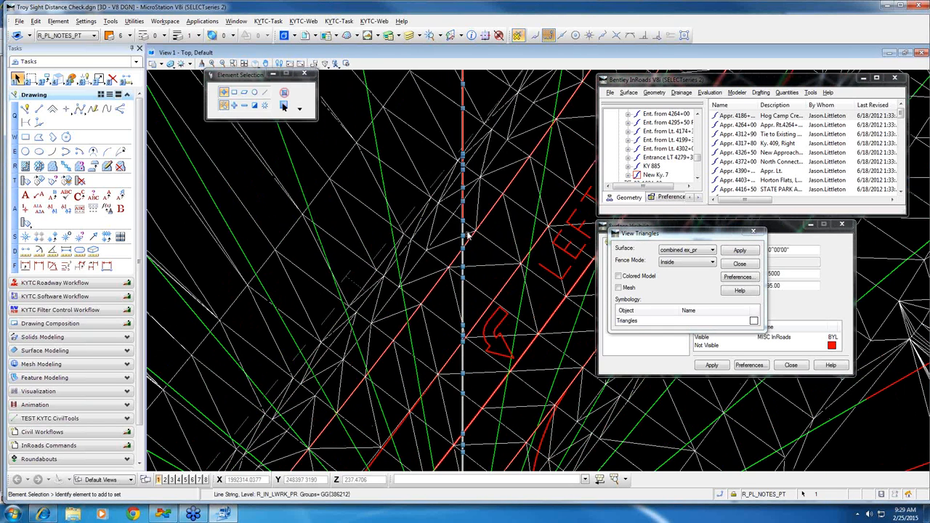
{"action": "middle_click_drag", "start_coordinate": [465, 215], "coordinate": [465, 320]}
{"action": "scroll", "coordinate": [463, 211], "scroll_direction": "down", "scroll_amount": 2}
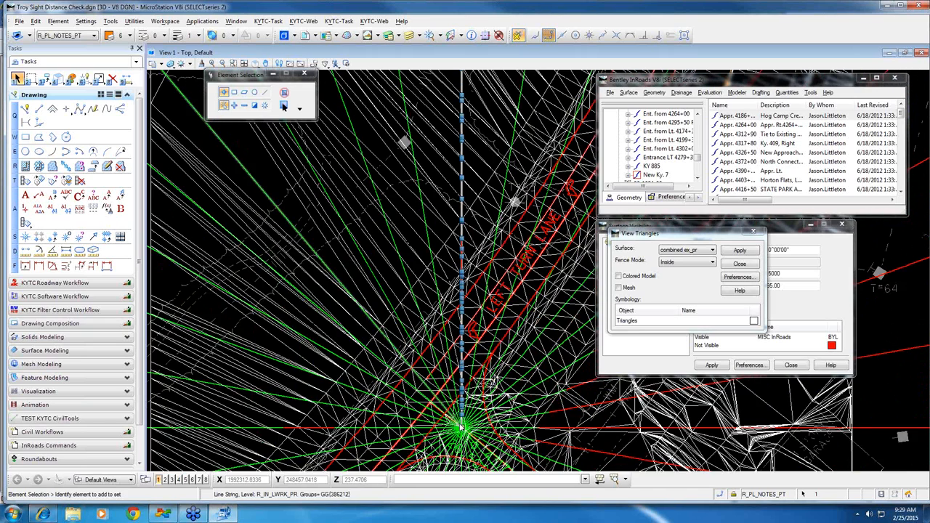
{"action": "scroll", "coordinate": [460, 427], "scroll_direction": "up", "scroll_amount": 2}
{"action": "left_click", "coordinate": [476, 228]}
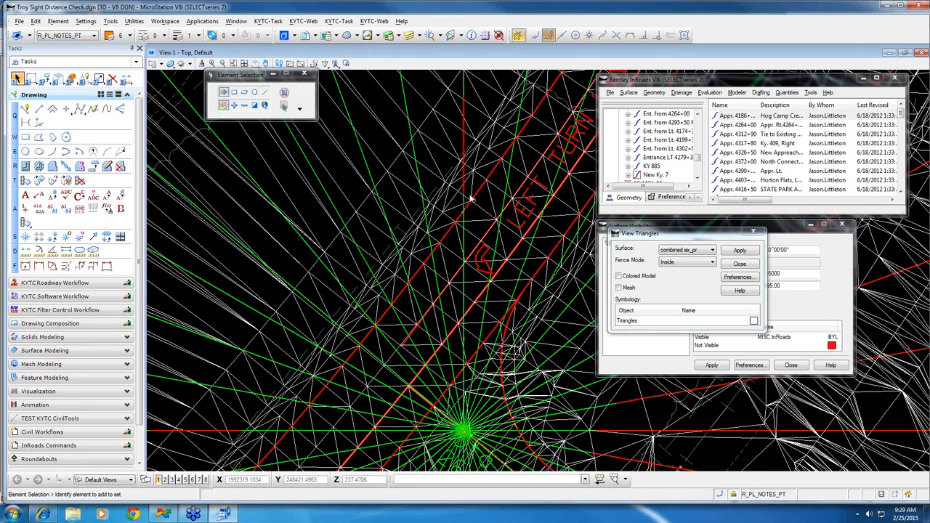
Examine where the sight rays change between green and red across the surface triangles, and close View Triangles
{"action": "scroll", "coordinate": [465, 193], "scroll_direction": "up", "scroll_amount": 6}
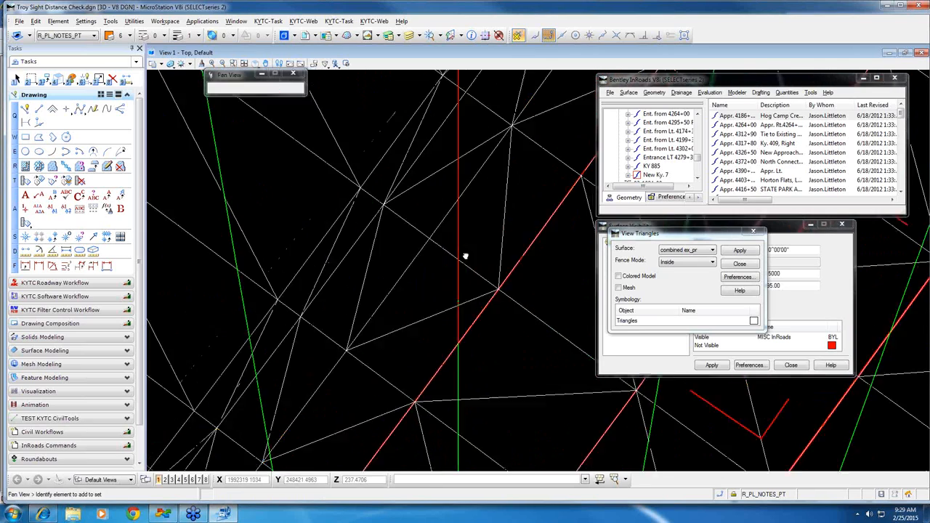
{"action": "middle_click_drag", "start_coordinate": [460, 188], "coordinate": [462, 184]}
{"action": "scroll", "coordinate": [465, 247], "scroll_direction": "down", "scroll_amount": 5}
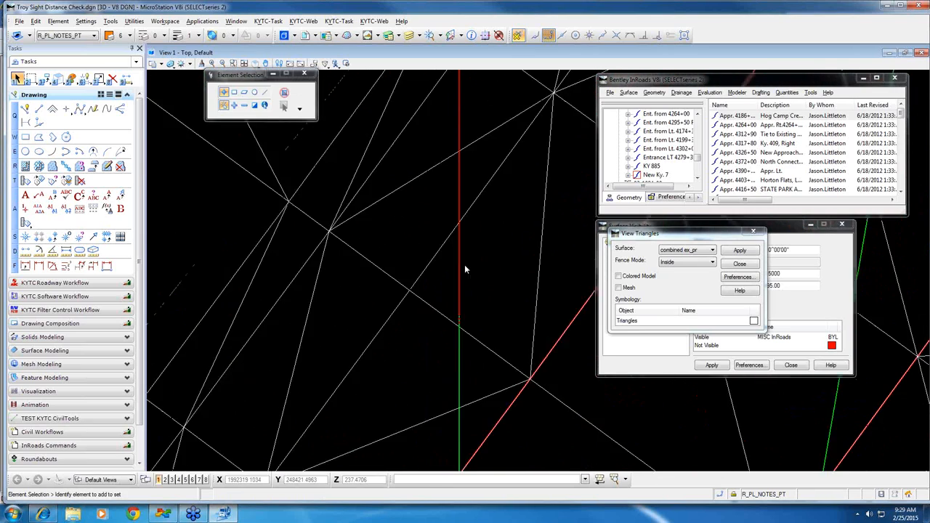
{"action": "scroll", "coordinate": [475, 231], "scroll_direction": "down", "scroll_amount": 2}
{"action": "middle_click_drag", "start_coordinate": [471, 209], "coordinate": [444, 383]}
{"action": "middle_click_drag", "start_coordinate": [468, 227], "coordinate": [482, 178]}
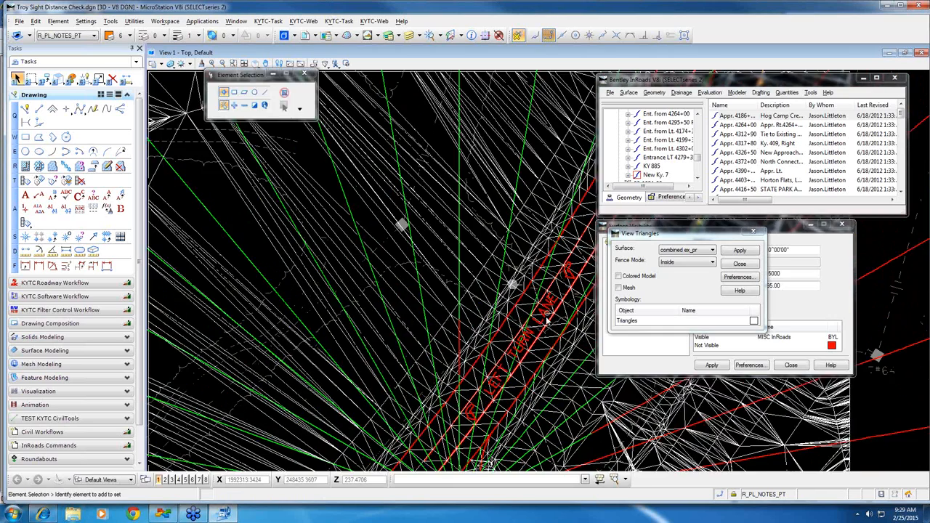
{"action": "middle_click_drag", "start_coordinate": [529, 365], "coordinate": [494, 222]}
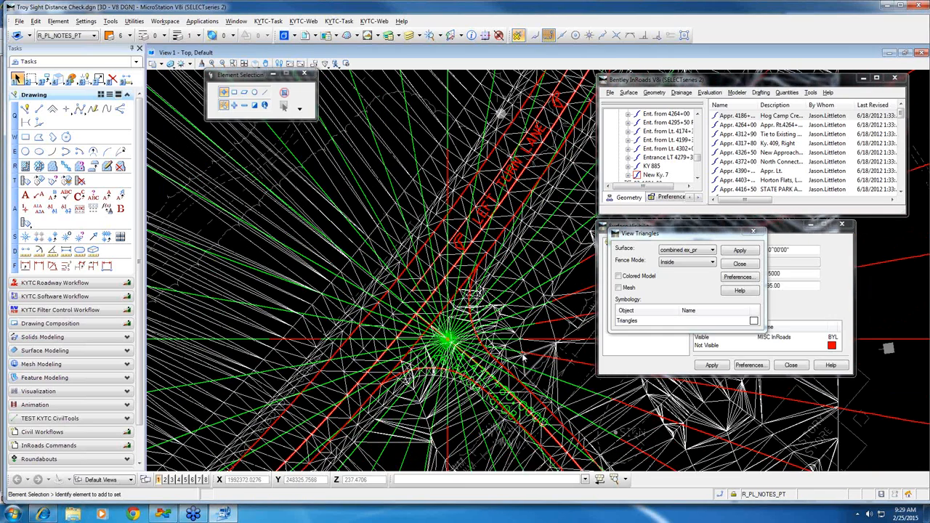
{"action": "scroll", "coordinate": [523, 360], "scroll_direction": "up", "scroll_amount": 3}
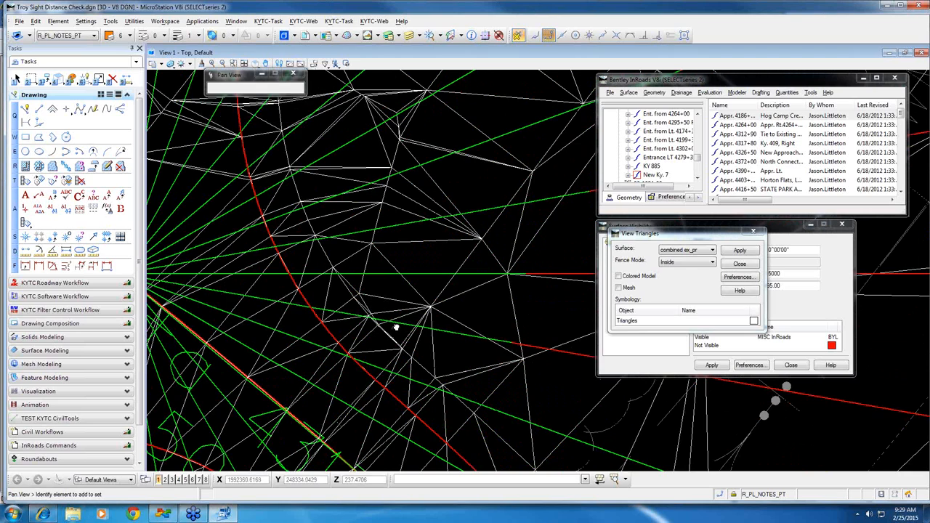
{"action": "scroll", "coordinate": [439, 316], "scroll_direction": "down", "scroll_amount": 2}
{"action": "scroll", "coordinate": [442, 314], "scroll_direction": "down", "scroll_amount": 1}
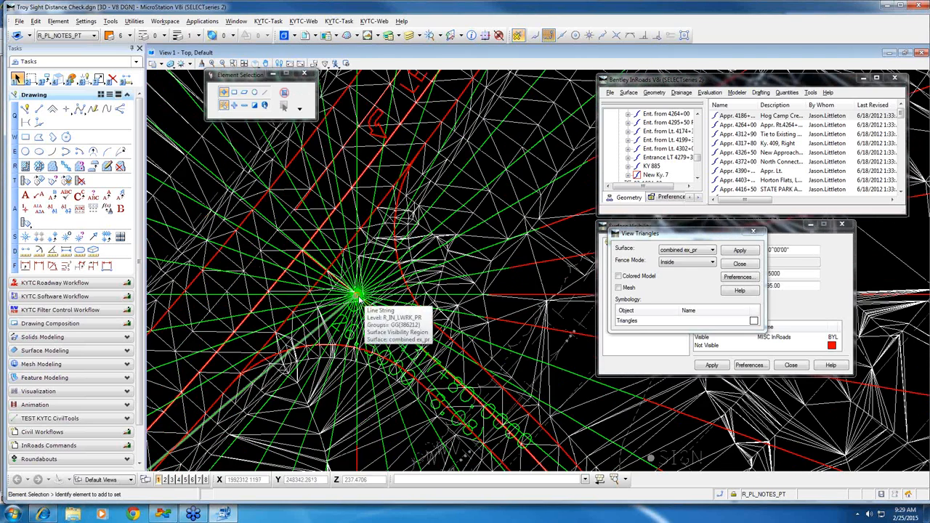
{"action": "scroll", "coordinate": [364, 298], "scroll_direction": "down", "scroll_amount": 1}
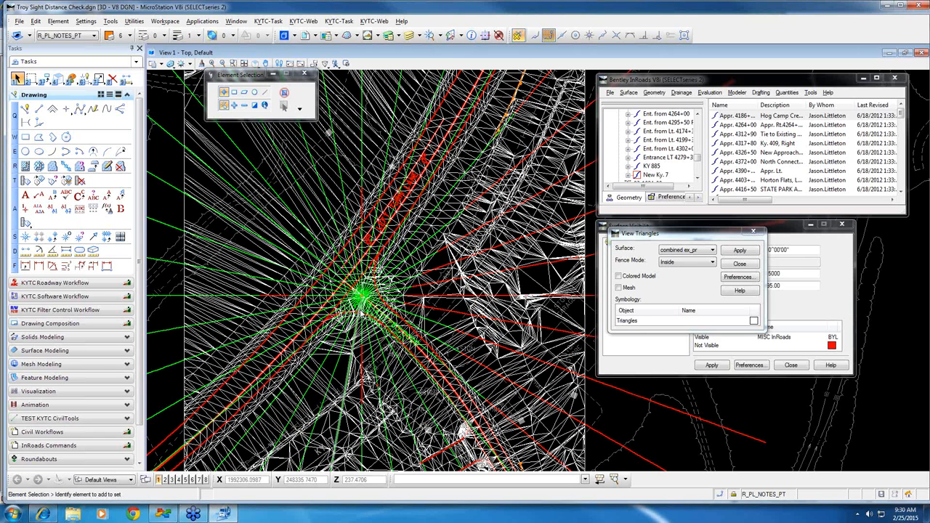
{"action": "scroll", "coordinate": [361, 313], "scroll_direction": "down", "scroll_amount": 1}
{"action": "middle_click_drag", "start_coordinate": [361, 313], "coordinate": [389, 302]}
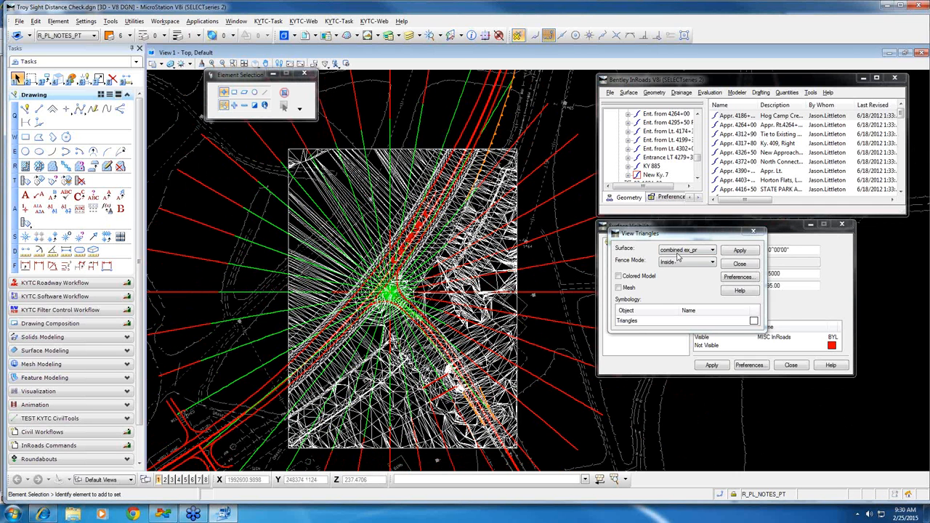
{"action": "left_click_drag", "start_coordinate": [677, 237], "coordinate": [714, 331]}
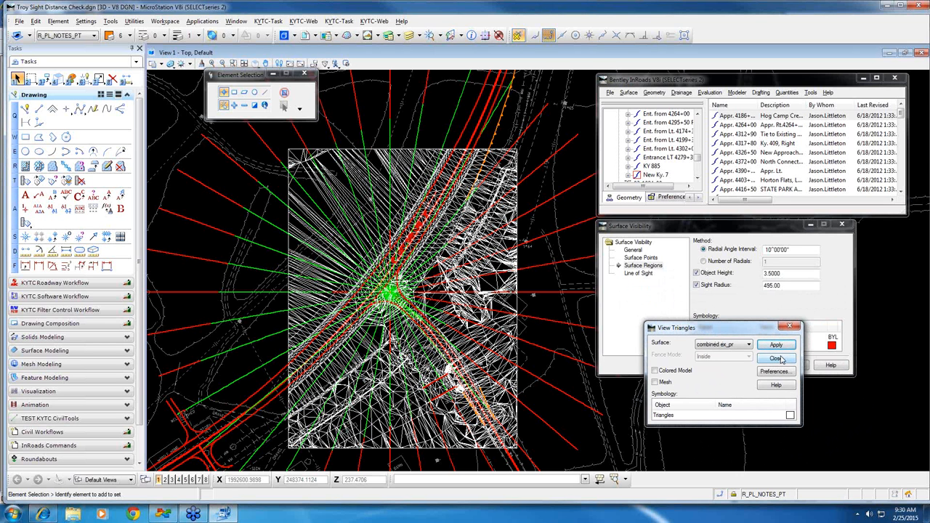
{"action": "left_click", "coordinate": [776, 358]}
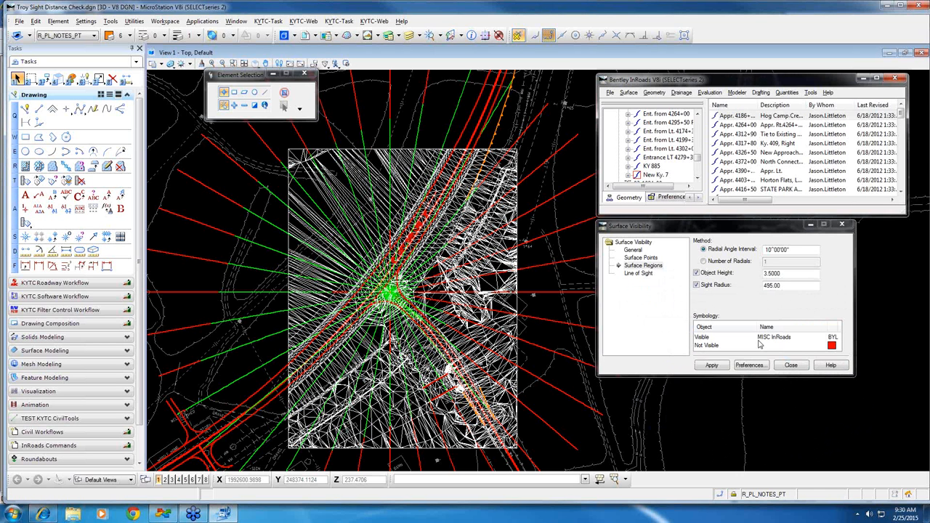
Switch Surface Visibility to Line of Sight mode and delete the plotted surface triangles
{"action": "left_click", "coordinate": [639, 273]}
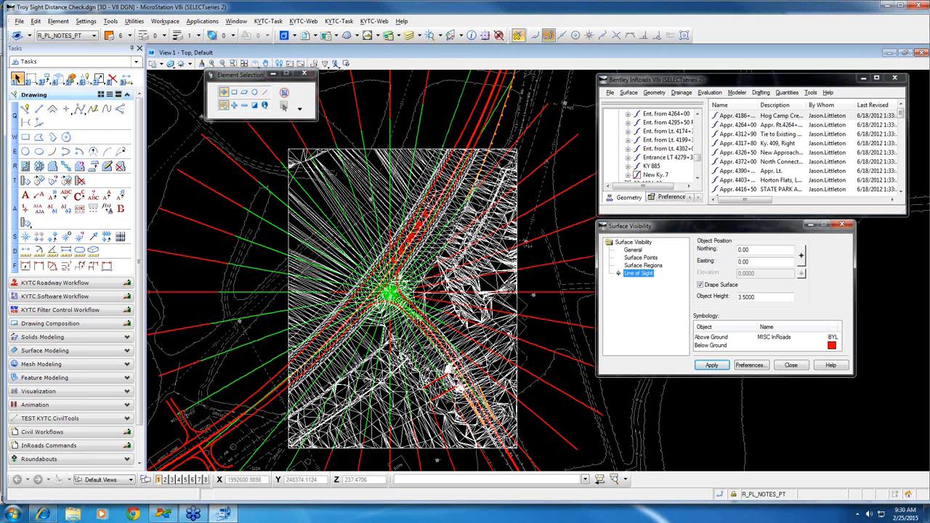
{"action": "left_click", "coordinate": [113, 79]}
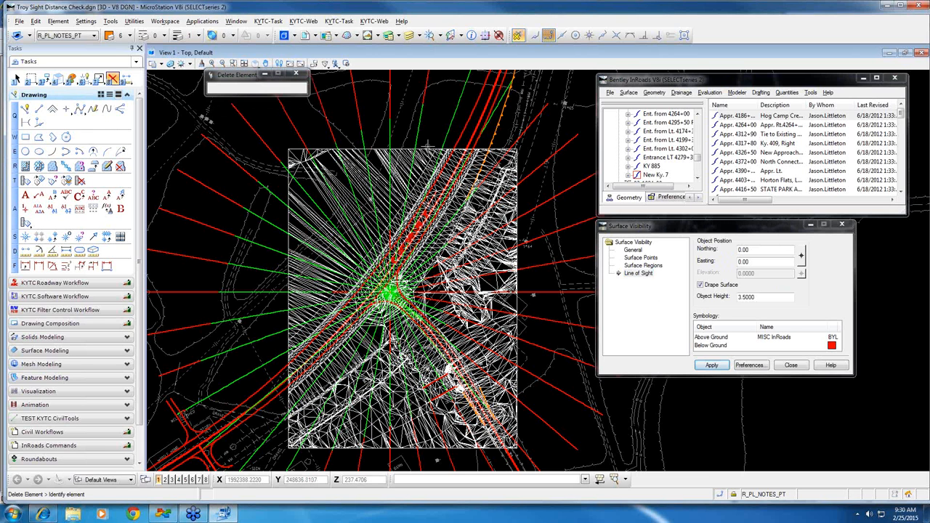
{"action": "left_click", "coordinate": [430, 149]}
{"action": "left_click", "coordinate": [419, 171]}
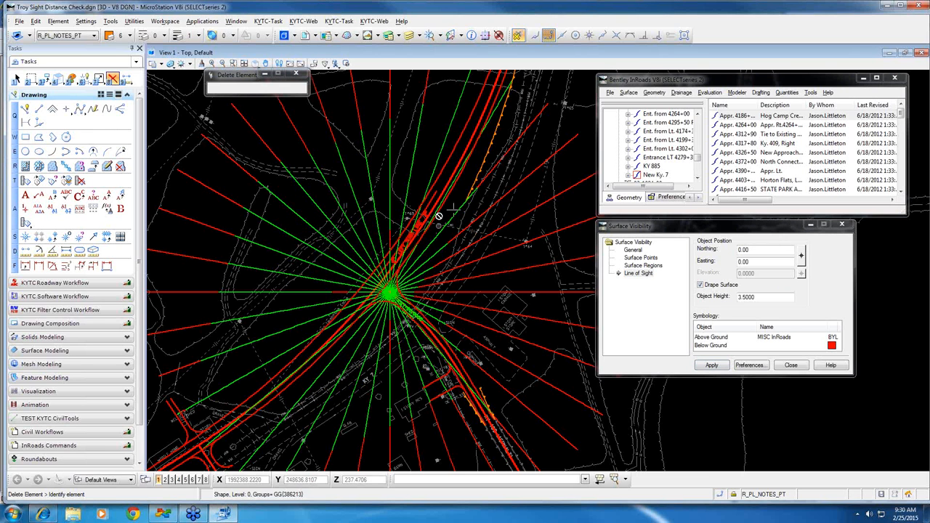
Review the Surface Regions and Surface Points settings of Surface Visibility, and return to Line of Sight mode
{"action": "mouse_move", "coordinate": [414, 144]}
{"action": "middle_mouse_down"}
{"action": "mouse_move", "coordinate": [447, 241]}
{"action": "mouse_move", "coordinate": [440, 208]}
{"action": "middle_mouse_up"}
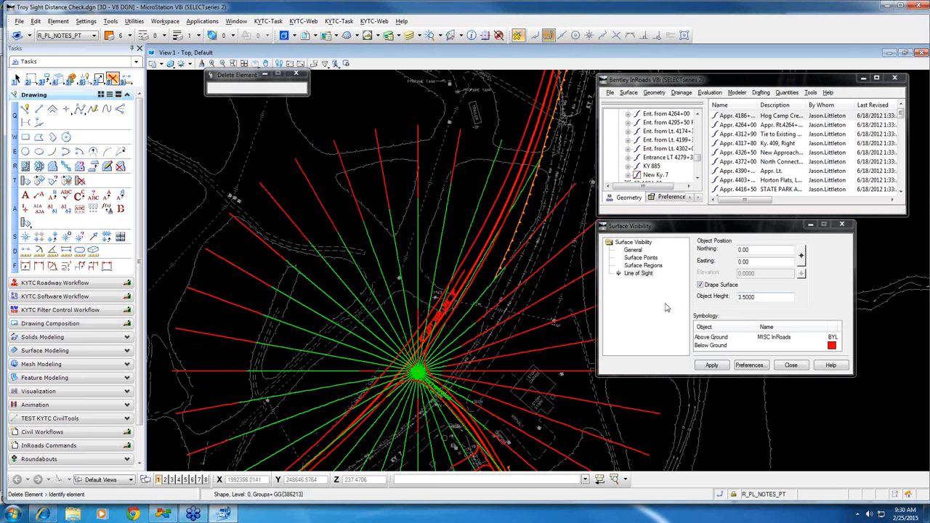
{"action": "left_click", "coordinate": [654, 266]}
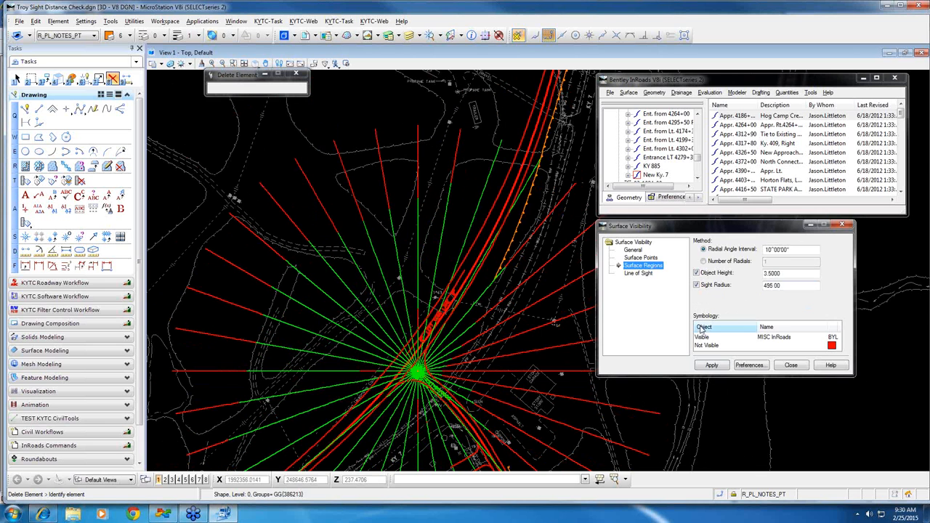
{"action": "left_click", "coordinate": [640, 257]}
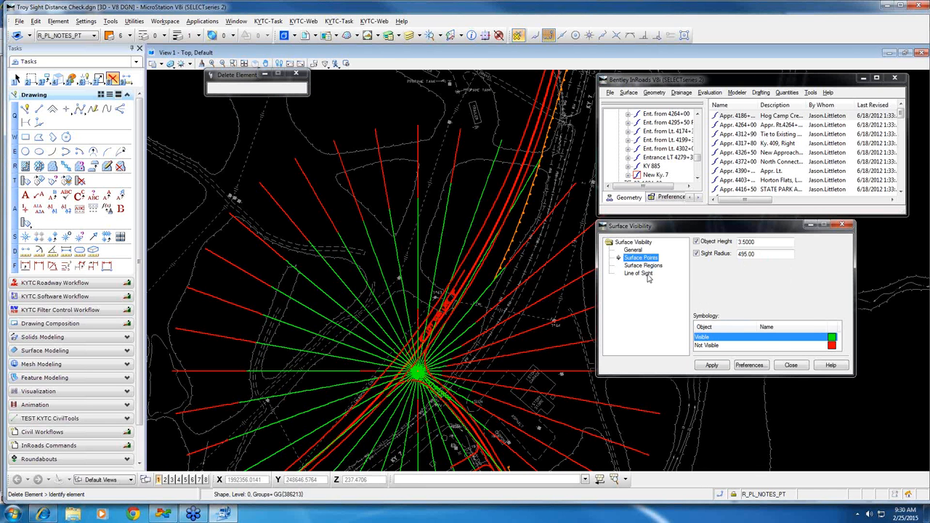
{"action": "left_click", "coordinate": [639, 273]}
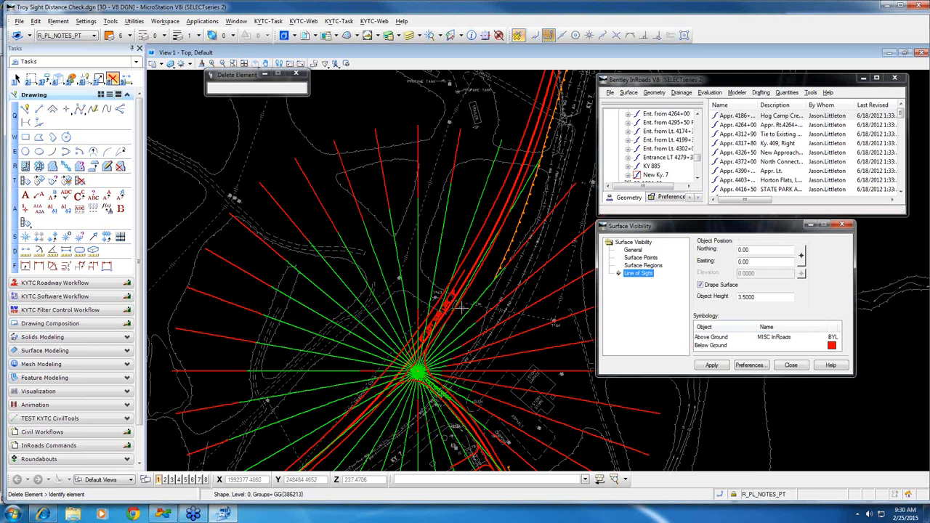
Delete the group of green and red sight rays radiating from the eye point
{"action": "scroll", "coordinate": [461, 307], "scroll_direction": "down", "scroll_amount": 2}
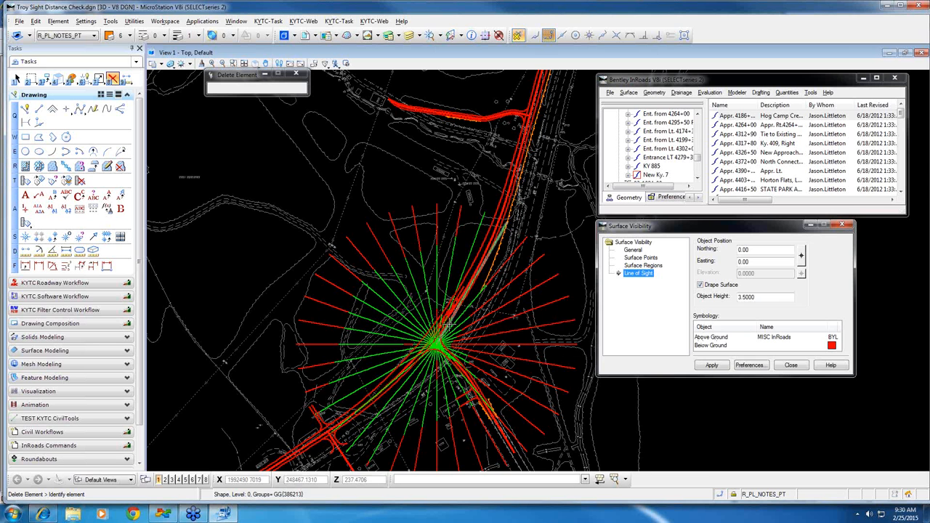
{"action": "scroll", "coordinate": [451, 323], "scroll_direction": "down", "scroll_amount": 2}
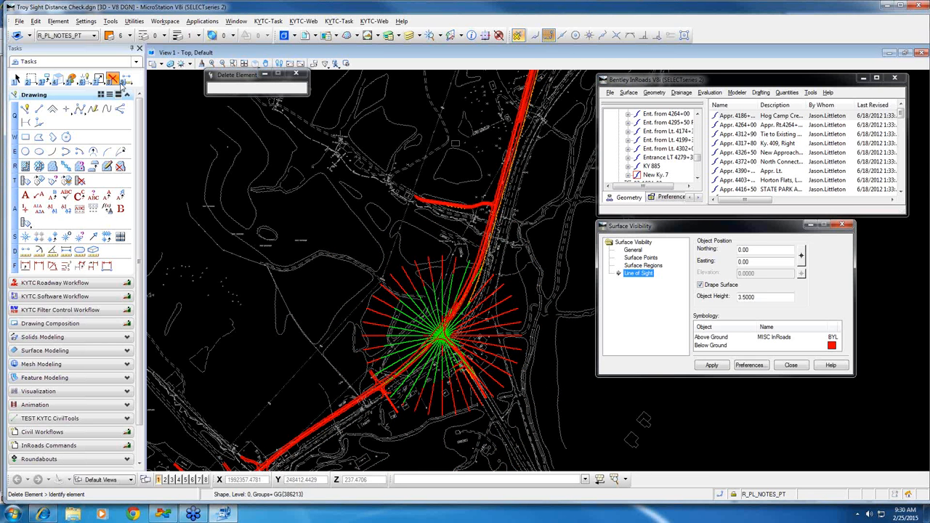
{"action": "left_click", "coordinate": [500, 336]}
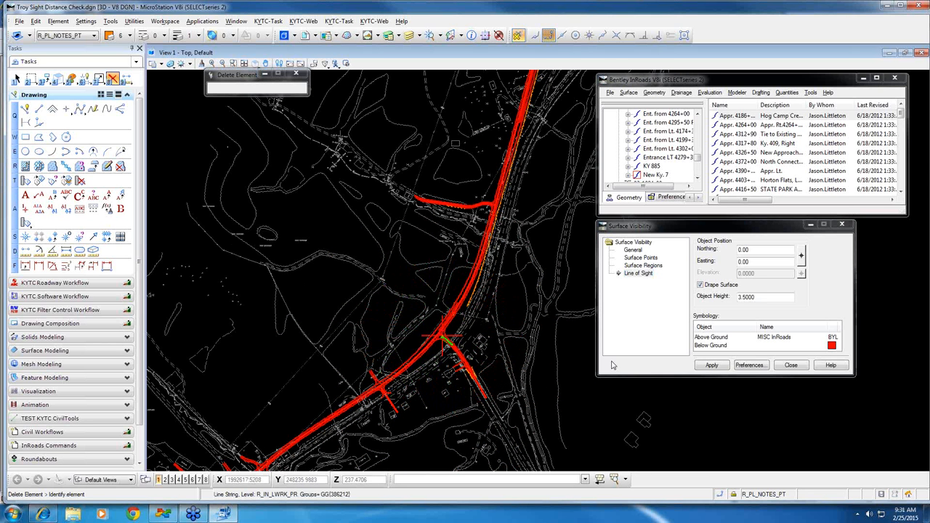
{"action": "scroll", "coordinate": [395, 280], "scroll_direction": "down", "scroll_amount": 3}
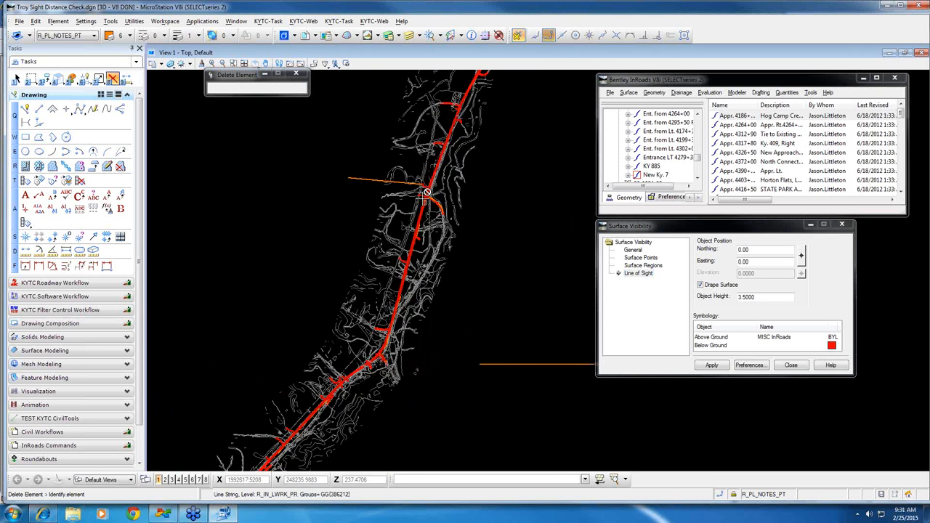
{"action": "scroll", "coordinate": [385, 348], "scroll_direction": "up", "scroll_amount": 3}
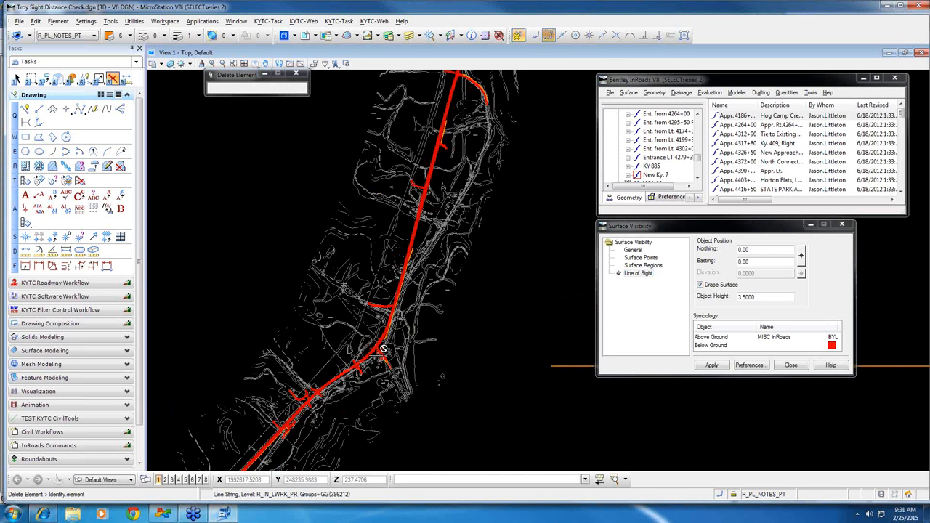
Set the Line of Sight object position at the eastern end of the orange line on the northern approach, at northing 253938.03, easting 1993749.71
{"action": "left_click", "coordinate": [763, 258]}
{"action": "scroll", "coordinate": [403, 295], "scroll_direction": "down", "scroll_amount": 4}
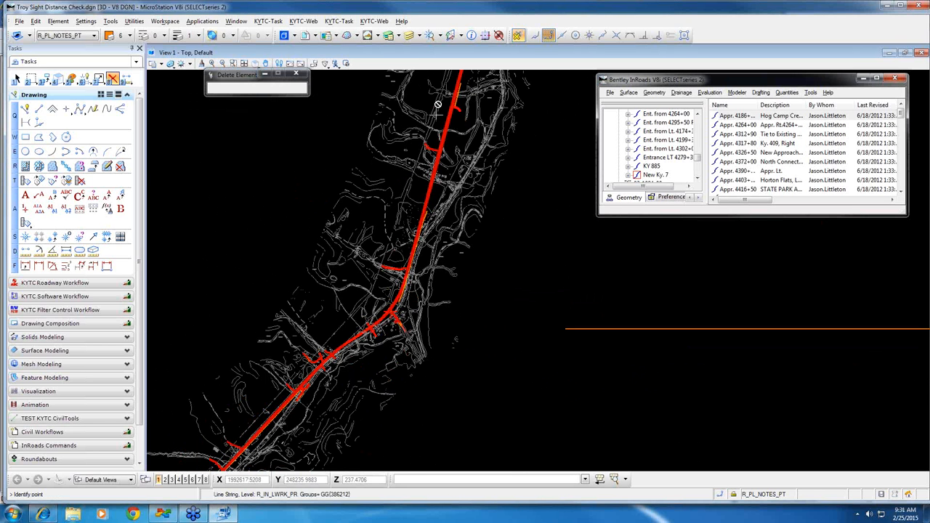
{"action": "scroll", "coordinate": [449, 83], "scroll_direction": "down", "scroll_amount": 3}
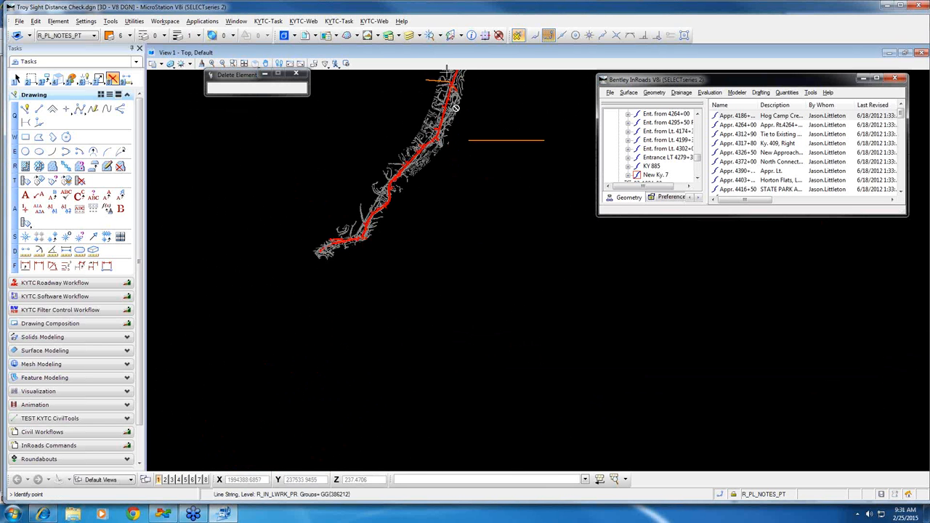
{"action": "scroll", "coordinate": [449, 77], "scroll_direction": "up", "scroll_amount": 6}
{"action": "middle_click_drag", "start_coordinate": [451, 165], "coordinate": [451, 165]}
{"action": "scroll", "coordinate": [443, 214], "scroll_direction": "up", "scroll_amount": 3}
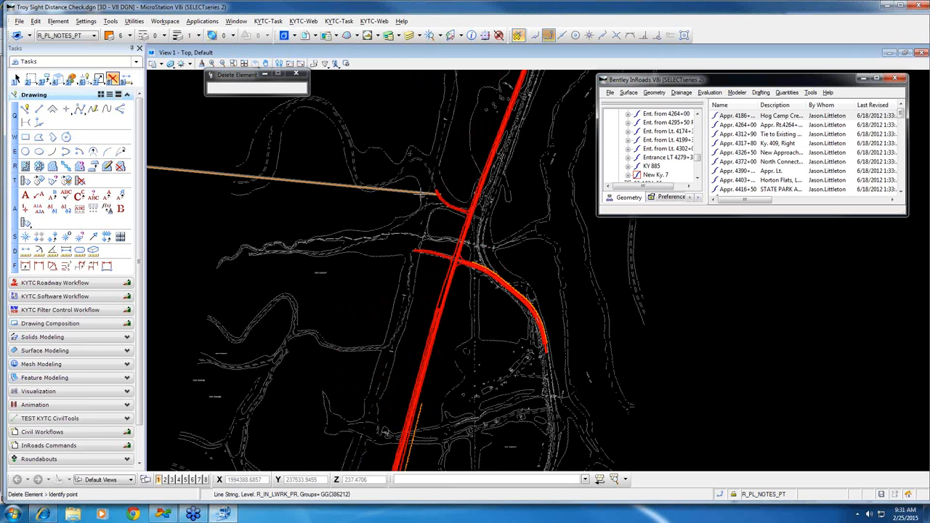
{"action": "left_click", "coordinate": [444, 193]}
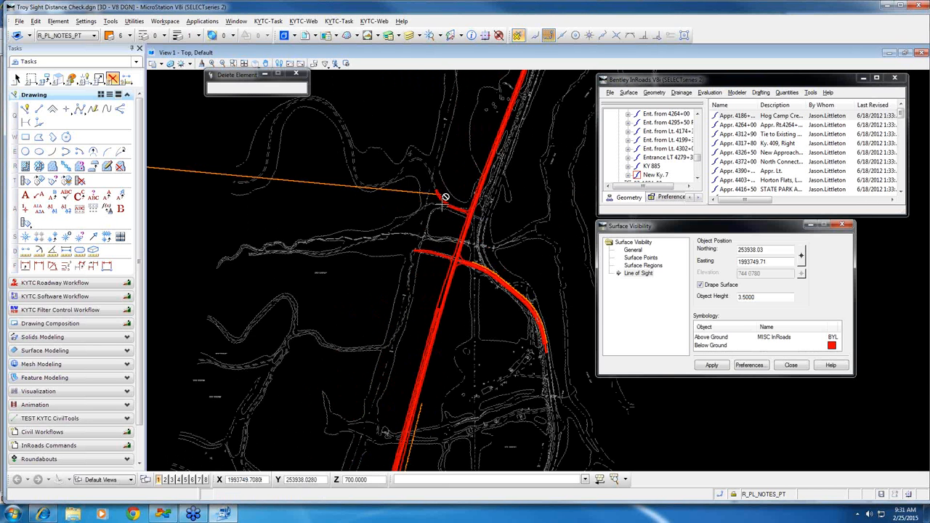
Try the visibility check with the Surface Regions mode still set, and undo the rays plotted around the intersection eye point
{"action": "scroll", "coordinate": [445, 191], "scroll_direction": "up", "scroll_amount": 5}
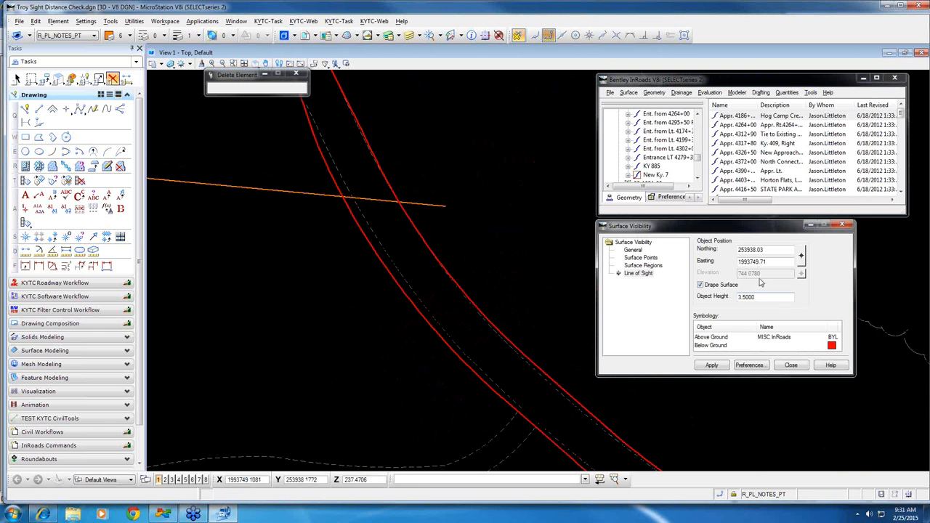
{"action": "left_click", "coordinate": [711, 365]}
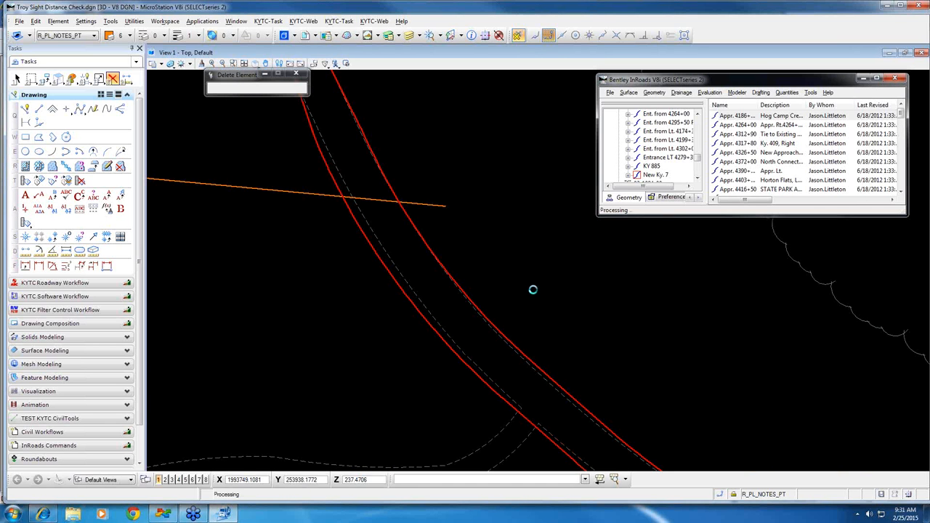
{"action": "scroll", "coordinate": [494, 332], "scroll_direction": "down", "scroll_amount": 7}
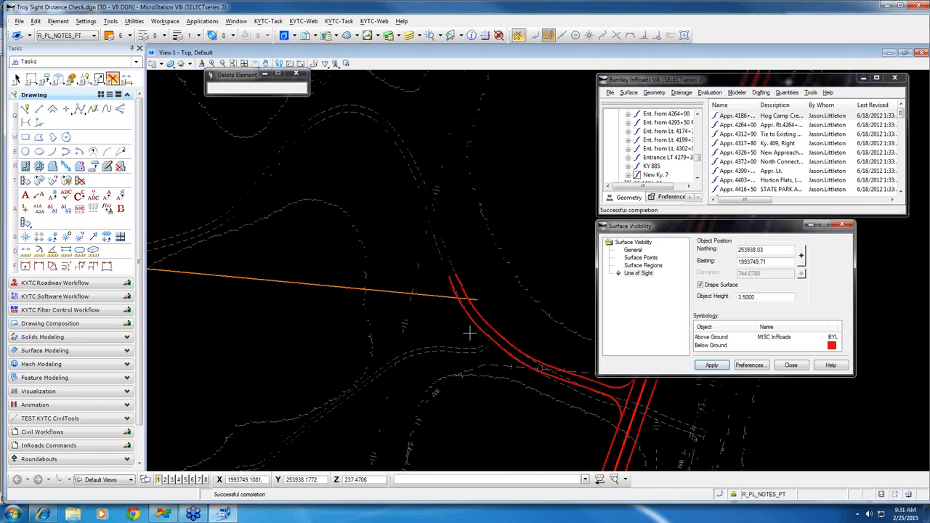
{"action": "middle_click_drag", "start_coordinate": [471, 379], "coordinate": [484, 154]}
{"action": "scroll", "coordinate": [485, 156], "scroll_direction": "up", "scroll_amount": 1}
{"action": "scroll", "coordinate": [484, 156], "scroll_direction": "down", "scroll_amount": 3}
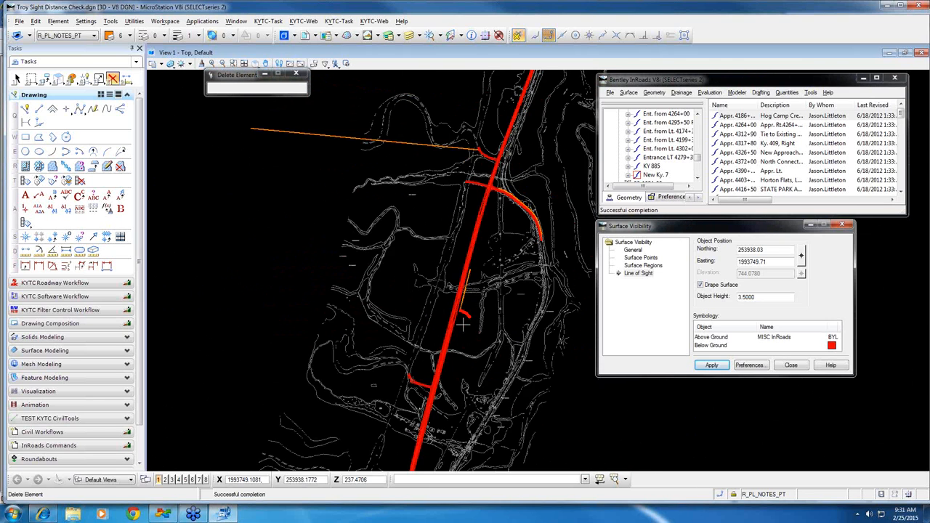
{"action": "middle_click_drag", "start_coordinate": [464, 322], "coordinate": [487, 167]}
{"action": "scroll", "coordinate": [488, 184], "scroll_direction": "down", "scroll_amount": 2}
{"action": "scroll", "coordinate": [430, 364], "scroll_direction": "up", "scroll_amount": 7}
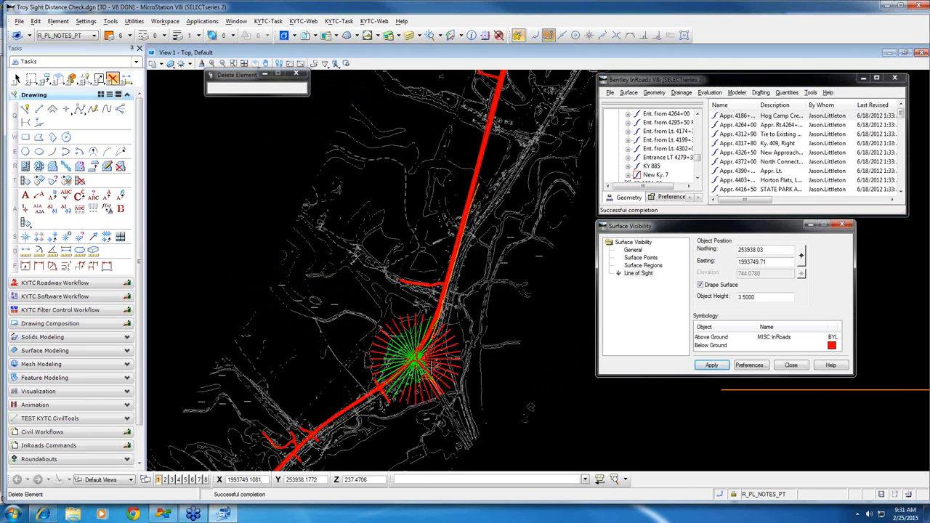
{"action": "key", "text": "ctrl+z"}
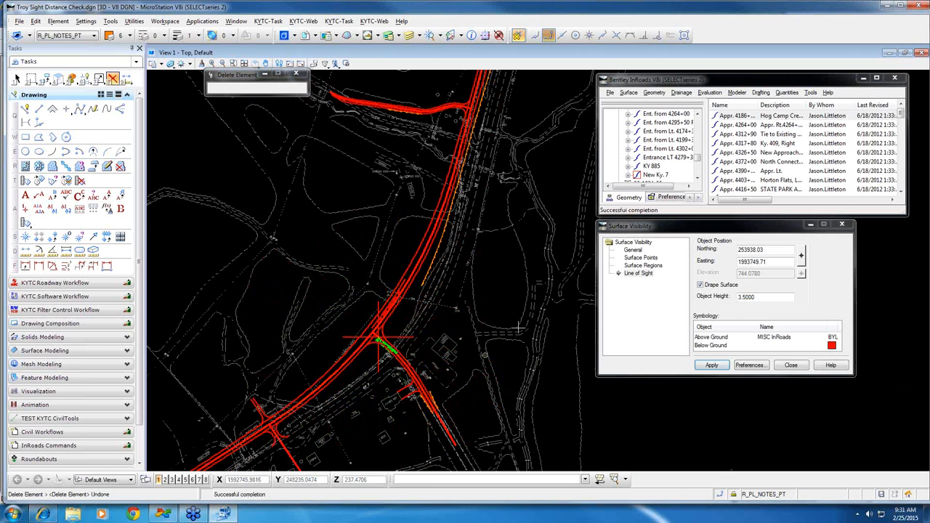
Change the Surface Visibility mode to Line of Sight and plot the sight line from the eye point to the object
{"action": "left_click", "coordinate": [633, 250]}
{"action": "left_click", "coordinate": [755, 254]}
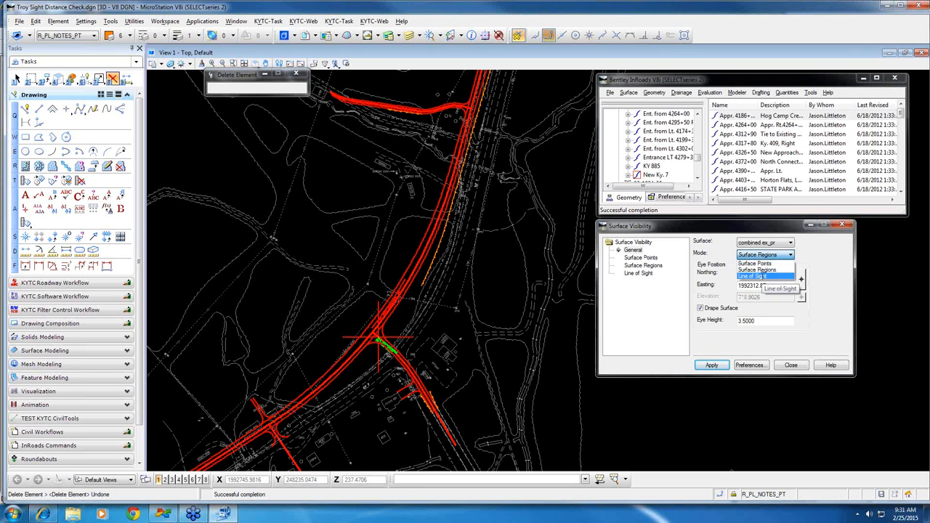
{"action": "left_click", "coordinate": [752, 265]}
{"action": "left_click", "coordinate": [712, 365]}
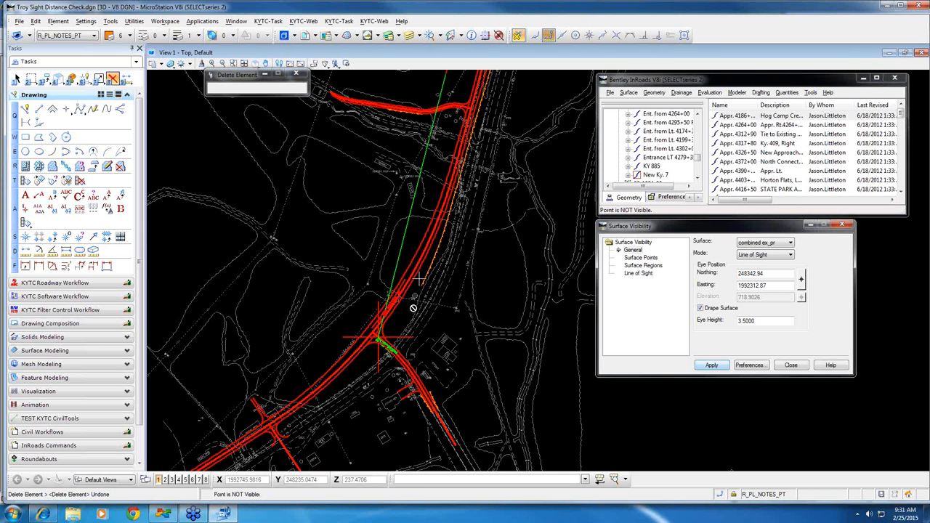
Examine the plotted sight line from the intersection to the northern approach, noting its green and red portions
{"action": "scroll", "coordinate": [426, 306], "scroll_direction": "down", "scroll_amount": 3}
{"action": "scroll", "coordinate": [426, 305], "scroll_direction": "up", "scroll_amount": 3}
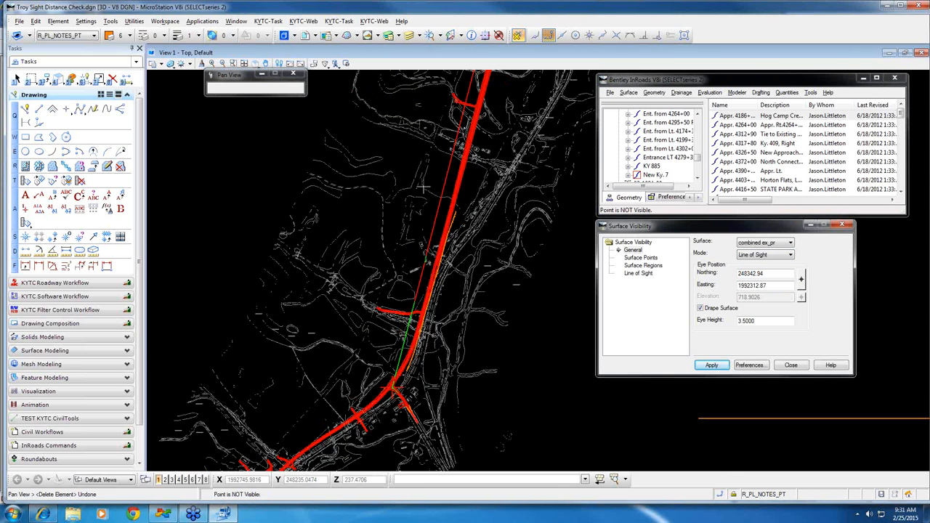
{"action": "middle_click_drag", "start_coordinate": [428, 262], "coordinate": [422, 313]}
{"action": "middle_click_drag", "start_coordinate": [472, 221], "coordinate": [444, 399]}
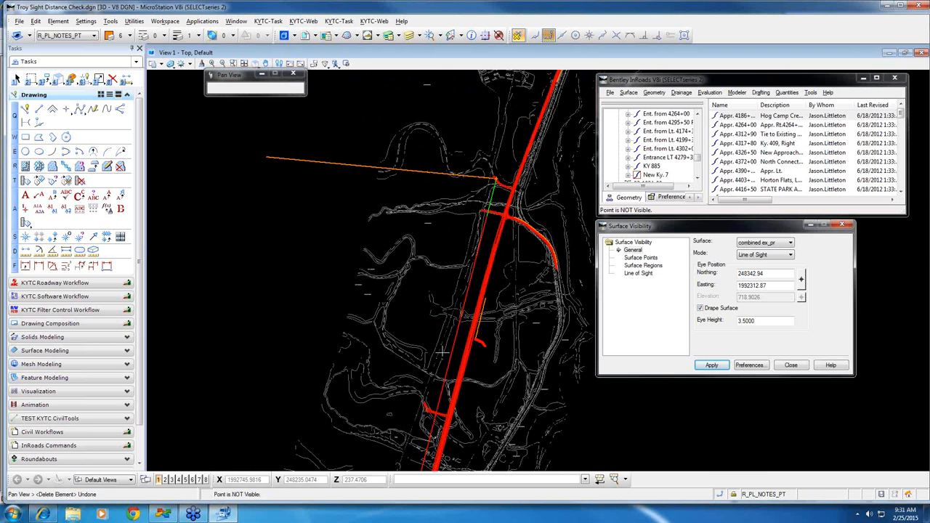
{"action": "scroll", "coordinate": [494, 202], "scroll_direction": "up", "scroll_amount": 2}
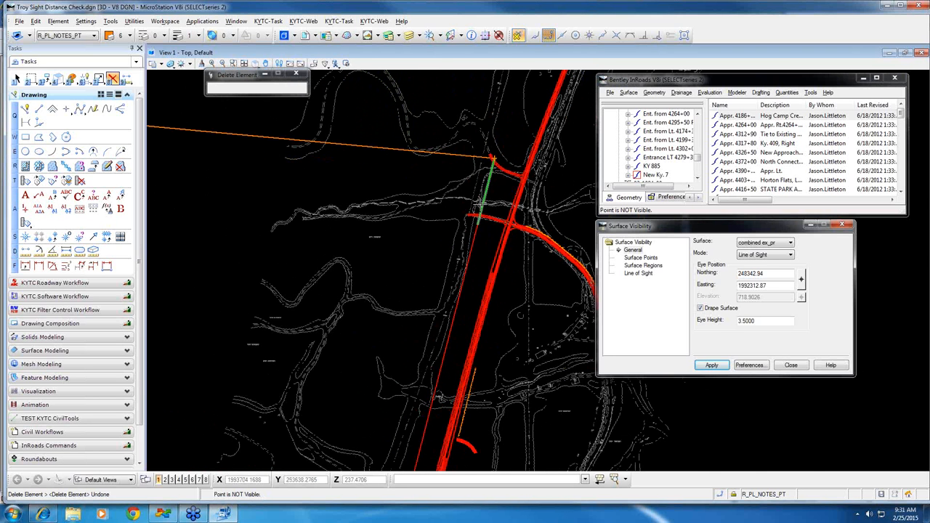
{"action": "scroll", "coordinate": [494, 183], "scroll_direction": "up", "scroll_amount": 2}
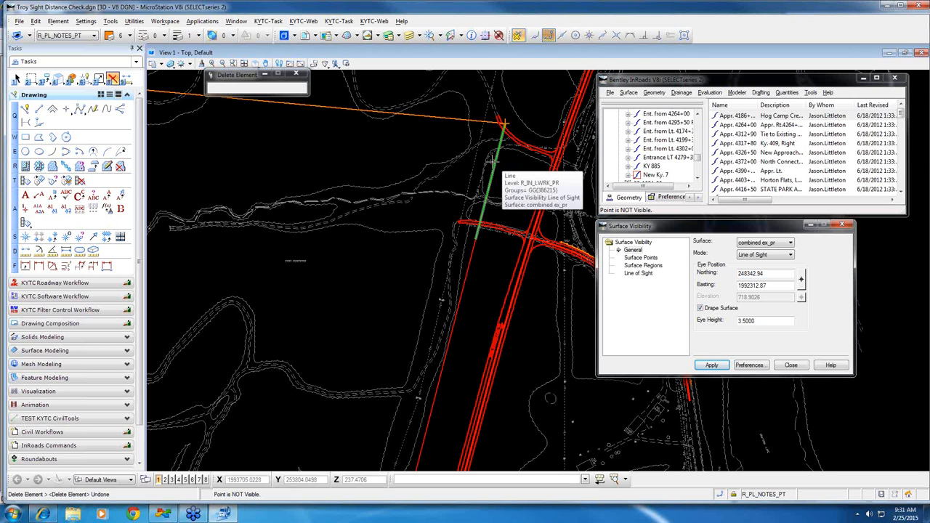
{"action": "scroll", "coordinate": [492, 203], "scroll_direction": "down", "scroll_amount": 1}
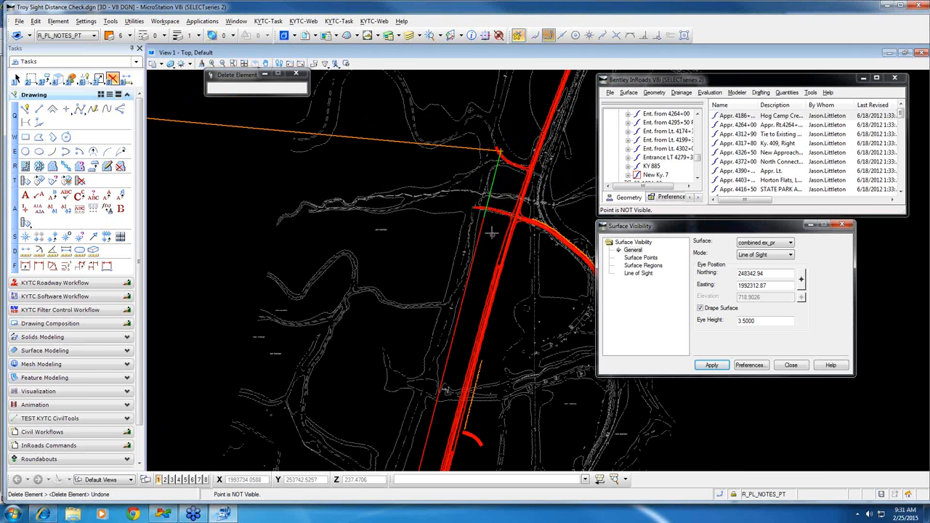
{"action": "middle_click_drag", "start_coordinate": [490, 243], "coordinate": [490, 180]}
Open Create Profile and load the Grids: 50 Scale preference
{"action": "left_click", "coordinate": [710, 92]}
{"action": "mouse_move", "coordinate": [715, 104]}
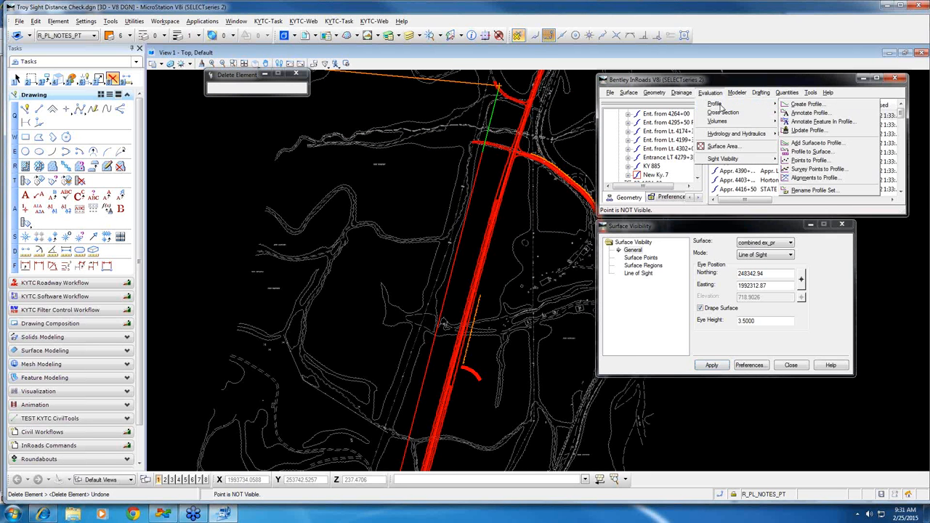
{"action": "left_click", "coordinate": [808, 105]}
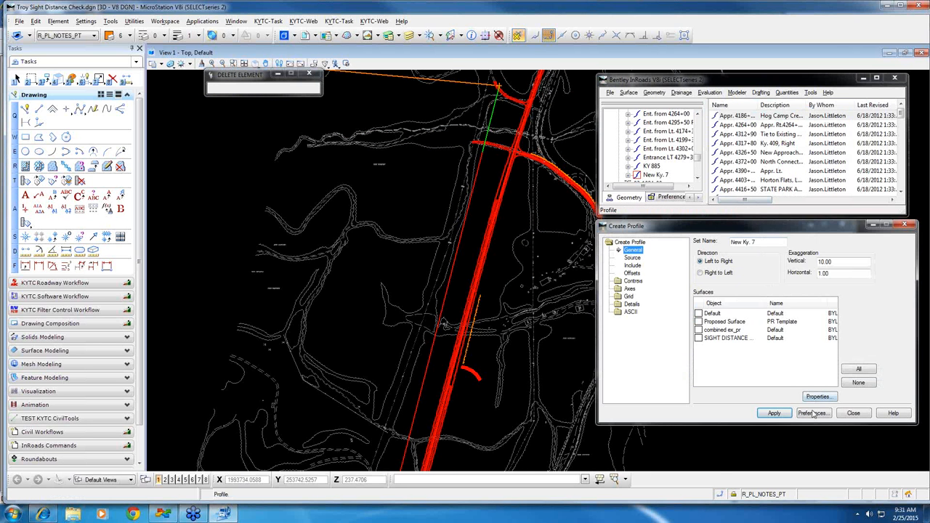
{"action": "left_click", "coordinate": [813, 413]}
{"action": "left_click", "coordinate": [626, 461]}
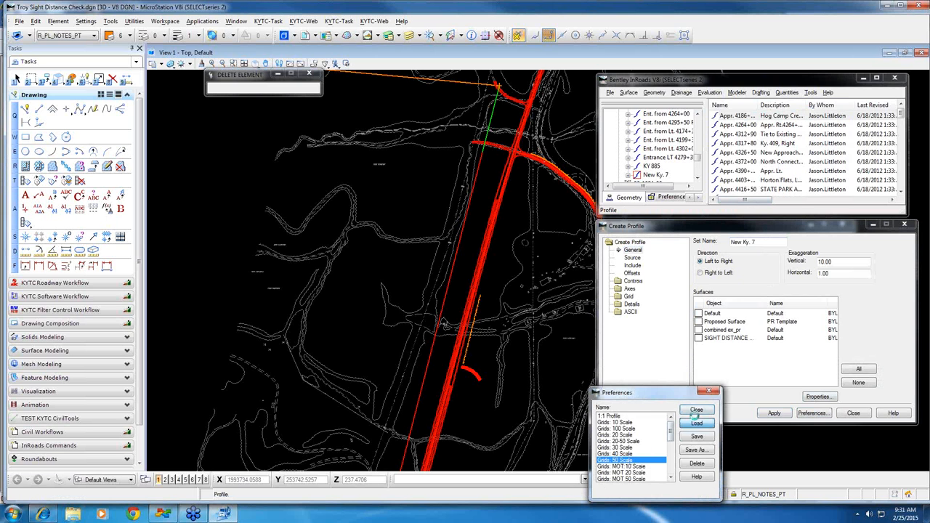
{"action": "left_click", "coordinate": [696, 422]}
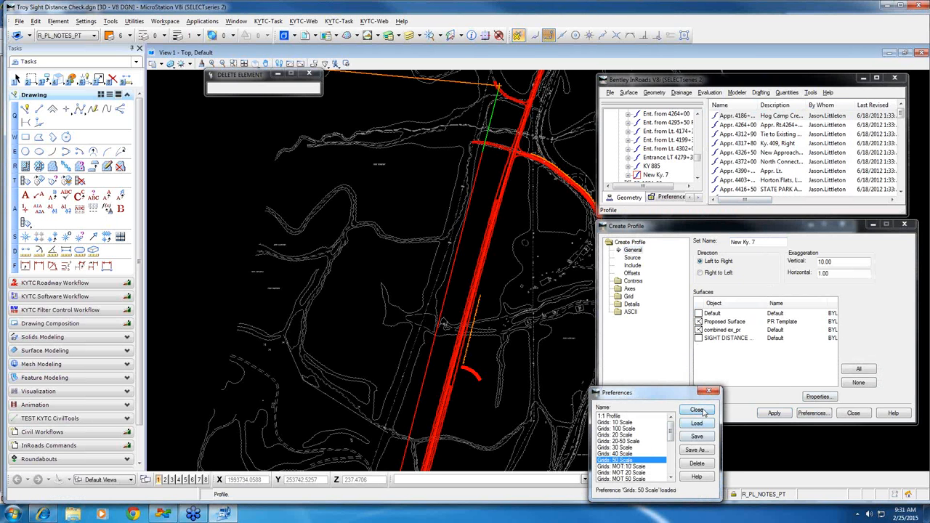
{"action": "left_click", "coordinate": [696, 409]}
Exclude Proposed Surface from the profile and set the profile source to a multipoint alignment
{"action": "left_click", "coordinate": [698, 321]}
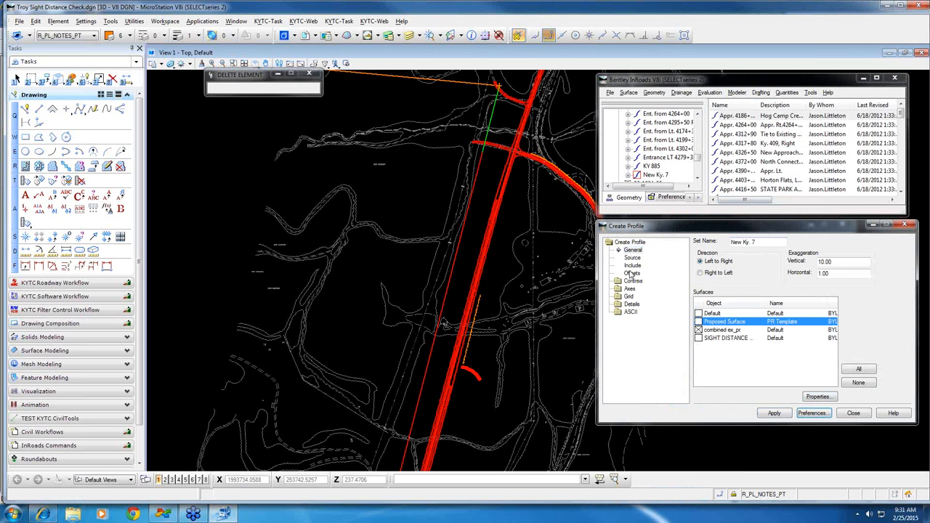
{"action": "left_click", "coordinate": [632, 258]}
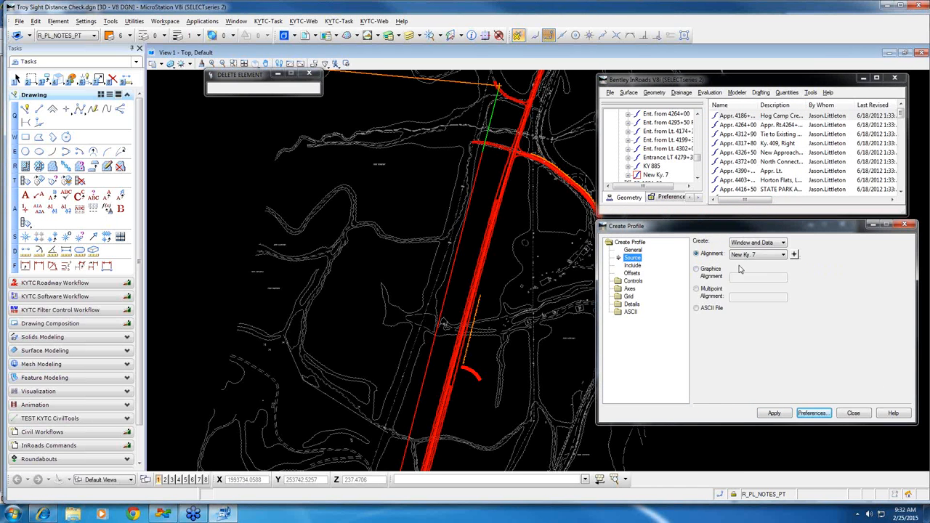
{"action": "left_click", "coordinate": [712, 291]}
Define the profile's multipoint alignment along the sight line, from the Sta 4317+80 eye point to the object point on the northern approach
{"action": "left_click", "coordinate": [778, 413]}
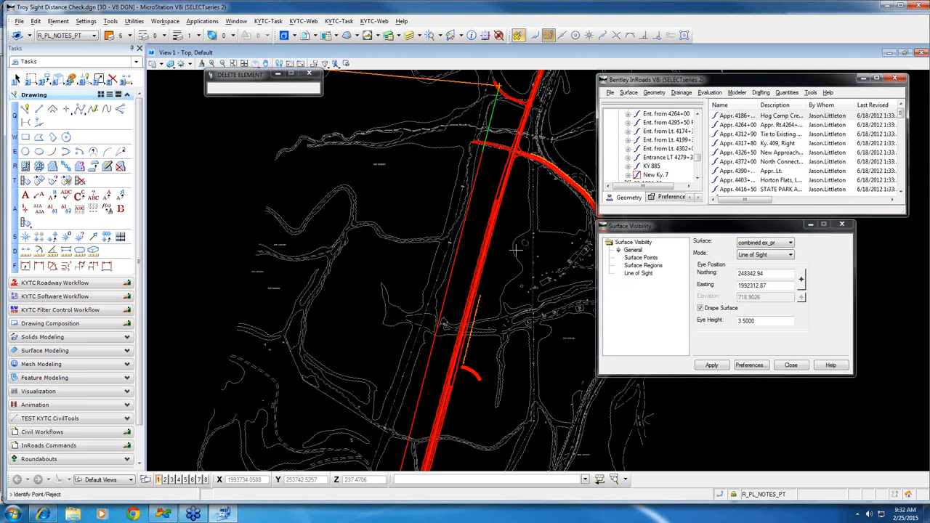
{"action": "scroll", "coordinate": [515, 250], "scroll_direction": "down", "scroll_amount": 5}
{"action": "middle_click_drag", "start_coordinate": [502, 307], "coordinate": [502, 283]}
{"action": "scroll", "coordinate": [493, 275], "scroll_direction": "up", "scroll_amount": 2}
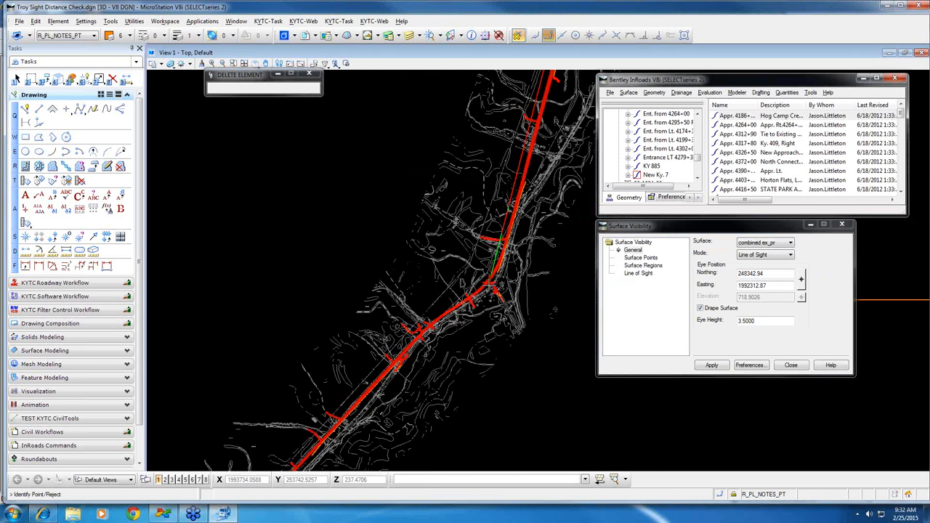
{"action": "scroll", "coordinate": [465, 284], "scroll_direction": "up", "scroll_amount": 6}
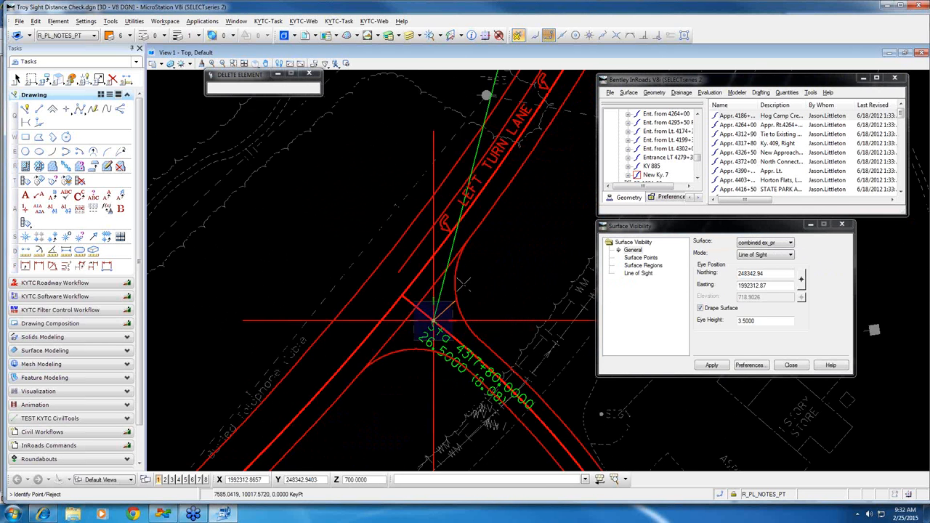
{"action": "scroll", "coordinate": [465, 279], "scroll_direction": "down", "scroll_amount": 5}
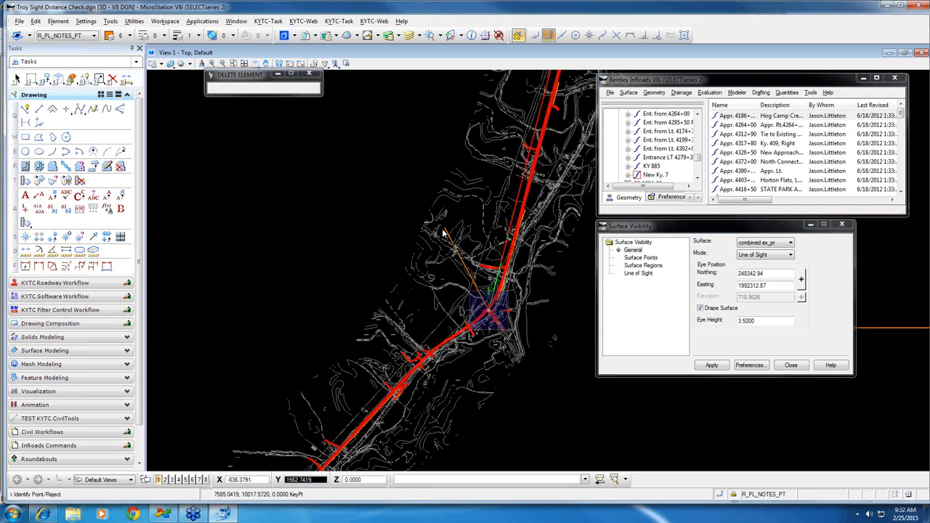
{"action": "scroll", "coordinate": [444, 234], "scroll_direction": "up", "scroll_amount": 6}
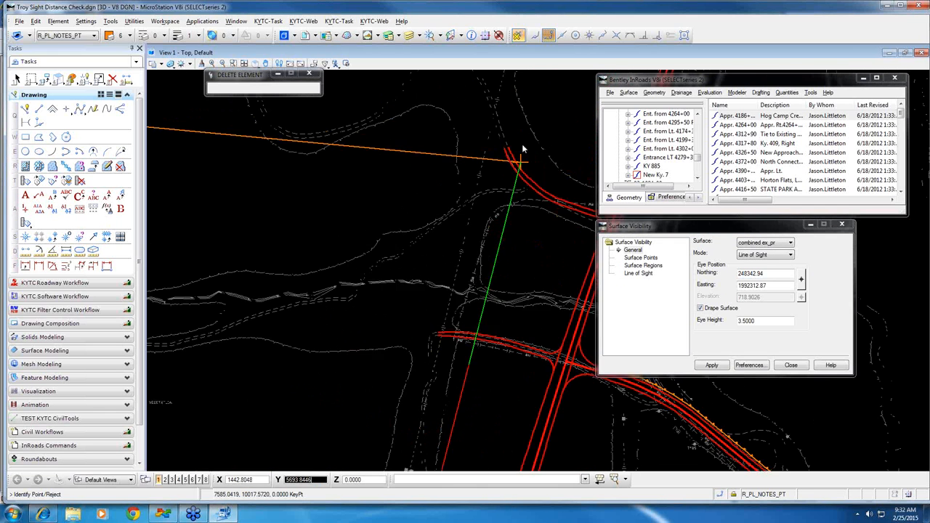
{"action": "scroll", "coordinate": [522, 145], "scroll_direction": "up", "scroll_amount": 2}
{"action": "left_click", "coordinate": [515, 197]}
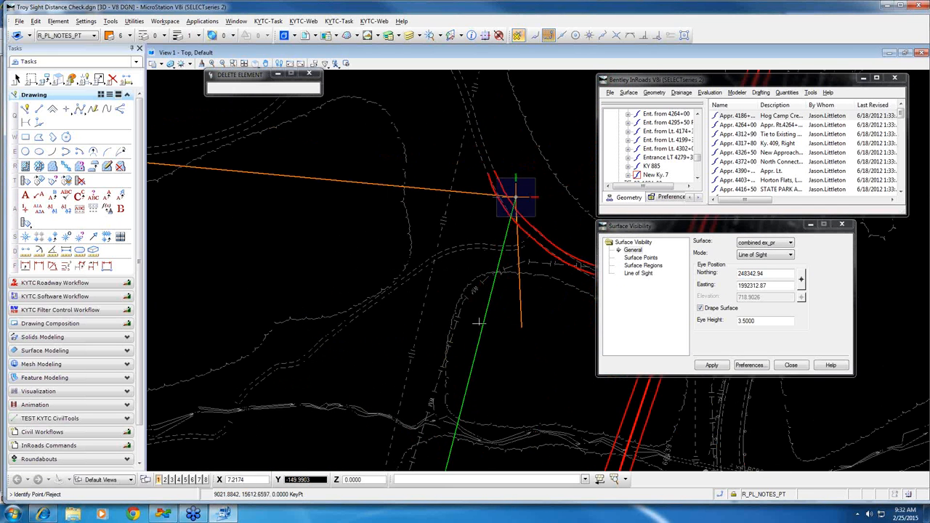
{"action": "right_click", "coordinate": [479, 324]}
Place the sight line profile in the empty area east of the plan, above the orange line
{"action": "scroll", "coordinate": [326, 307], "scroll_direction": "down", "scroll_amount": 5}
{"action": "right_click", "coordinate": [413, 342]}
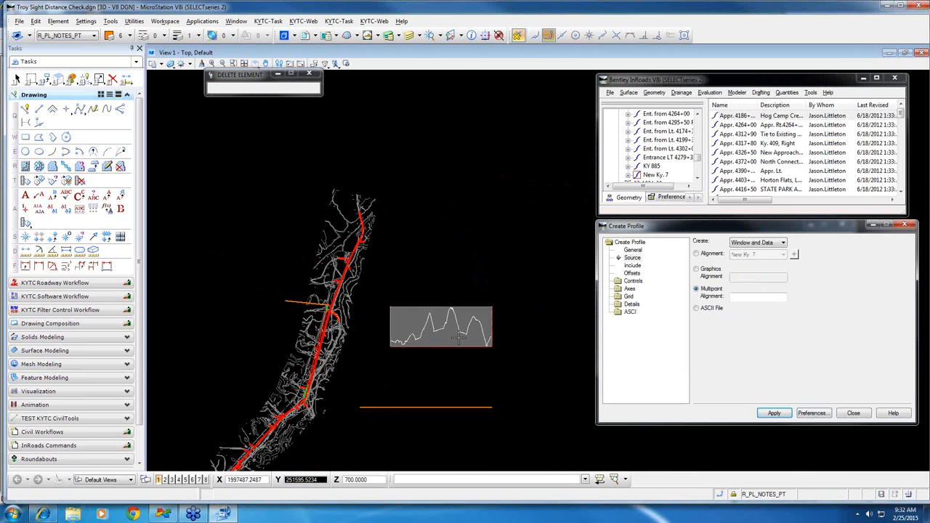
{"action": "scroll", "coordinate": [451, 343], "scroll_direction": "up", "scroll_amount": 3}
{"action": "middle_click_drag", "start_coordinate": [486, 277], "coordinate": [507, 231]}
{"action": "scroll", "coordinate": [438, 279], "scroll_direction": "up", "scroll_amount": 3}
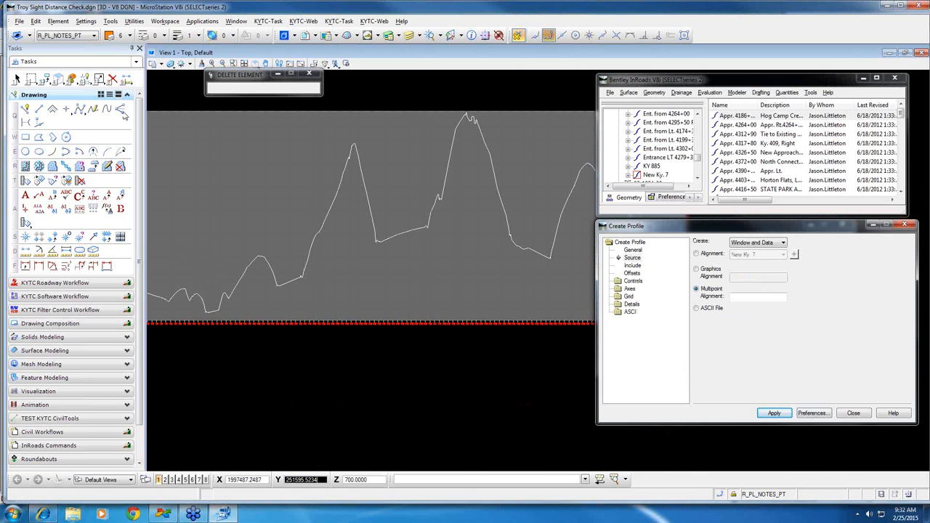
Turn off display of the profile's grid line levels using Level Display and Change Level set to Display Off
{"action": "left_click", "coordinate": [15, 78]}
{"action": "scroll", "coordinate": [319, 332], "scroll_direction": "up", "scroll_amount": 5}
{"action": "middle_click_drag", "start_coordinate": [319, 332], "coordinate": [391, 413]}
{"action": "left_click", "coordinate": [410, 35]}
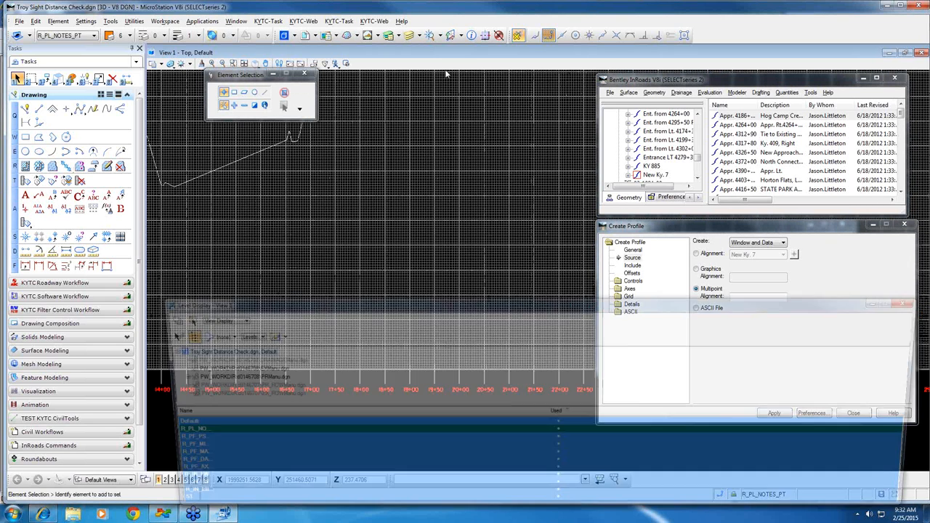
{"action": "right_click", "coordinate": [432, 450]}
{"action": "left_click", "coordinate": [457, 408]}
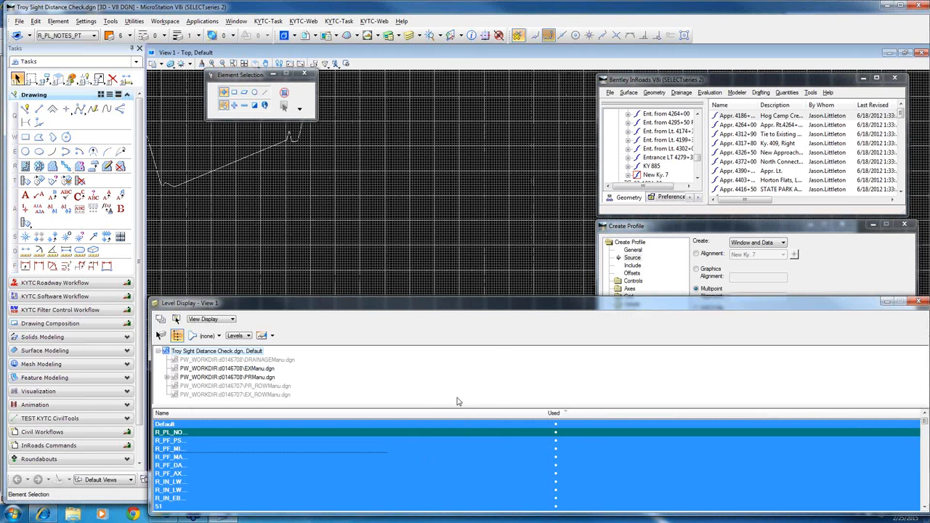
{"action": "left_click", "coordinate": [428, 281]}
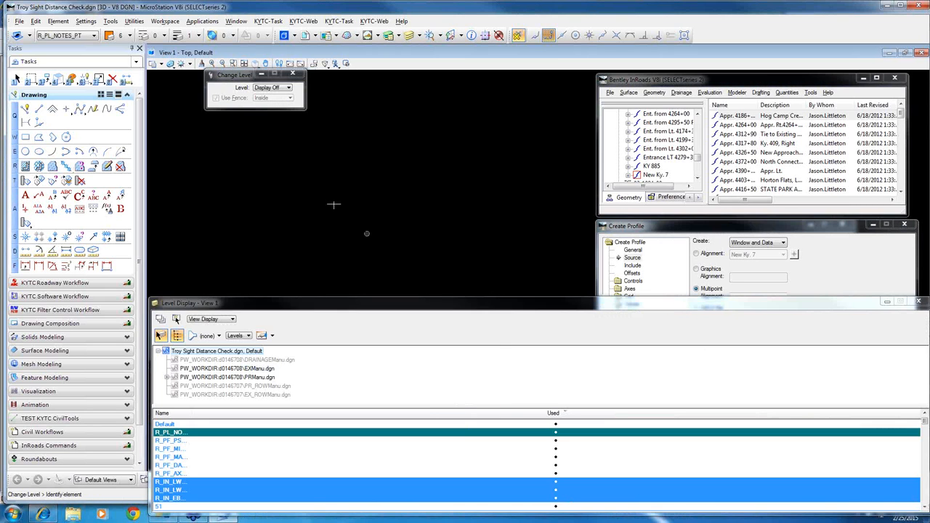
{"action": "left_click", "coordinate": [293, 66]}
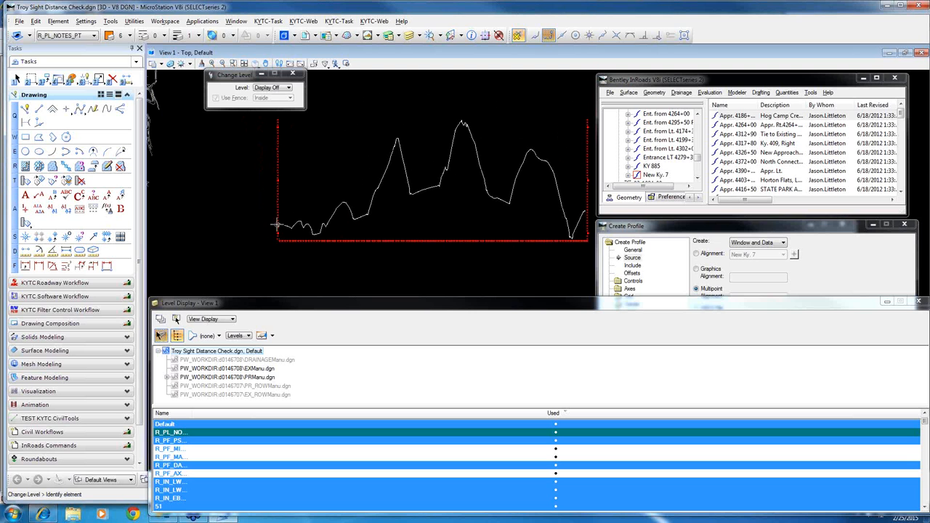
Draw a vertical SmartLine for the eye height upward from the start of the ground line in the profile
{"action": "left_click", "coordinate": [26, 108]}
{"action": "scroll", "coordinate": [274, 217], "scroll_direction": "up", "scroll_amount": 2}
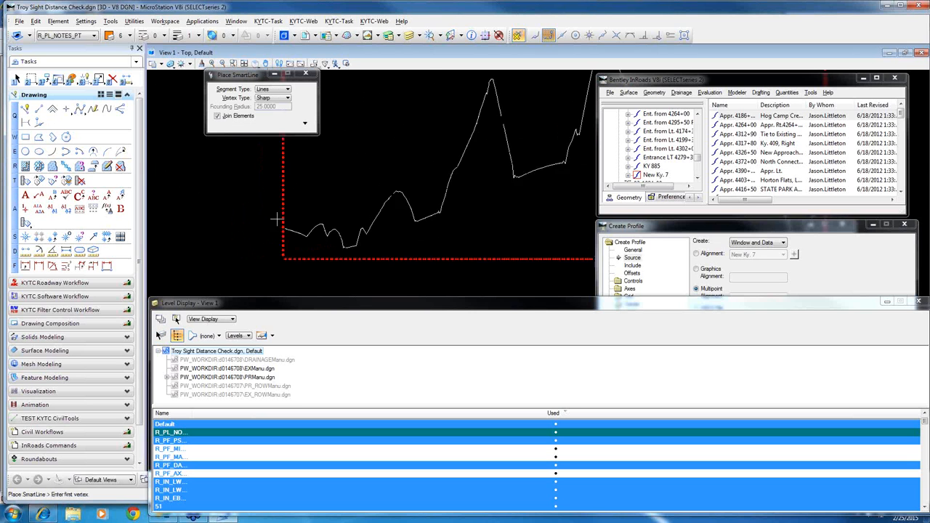
{"action": "scroll", "coordinate": [276, 218], "scroll_direction": "up", "scroll_amount": 2}
{"action": "left_click", "coordinate": [305, 256]}
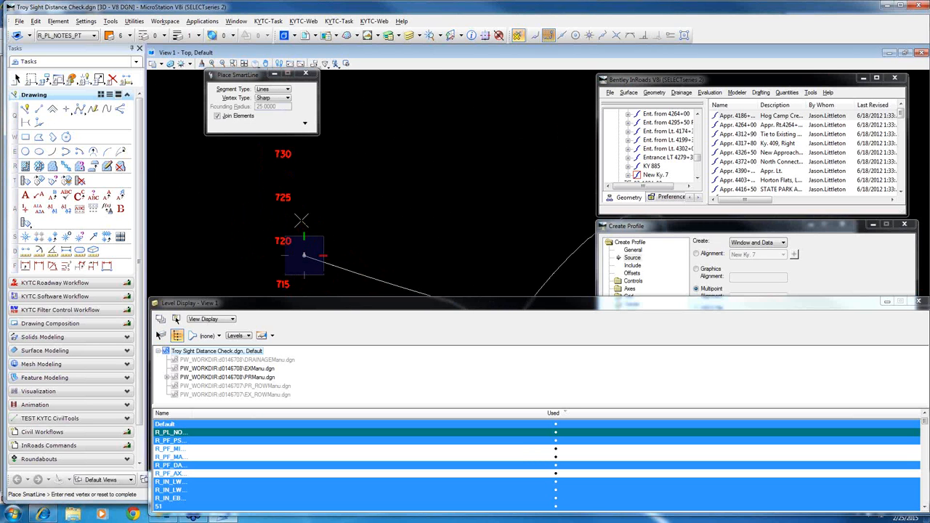
{"action": "left_click", "coordinate": [304, 220]}
{"action": "key", "text": "Escape"}
Draw a vertical SmartLine for the object height upward from the far end of the profile's ground line
{"action": "scroll", "coordinate": [315, 218], "scroll_direction": "down", "scroll_amount": 4}
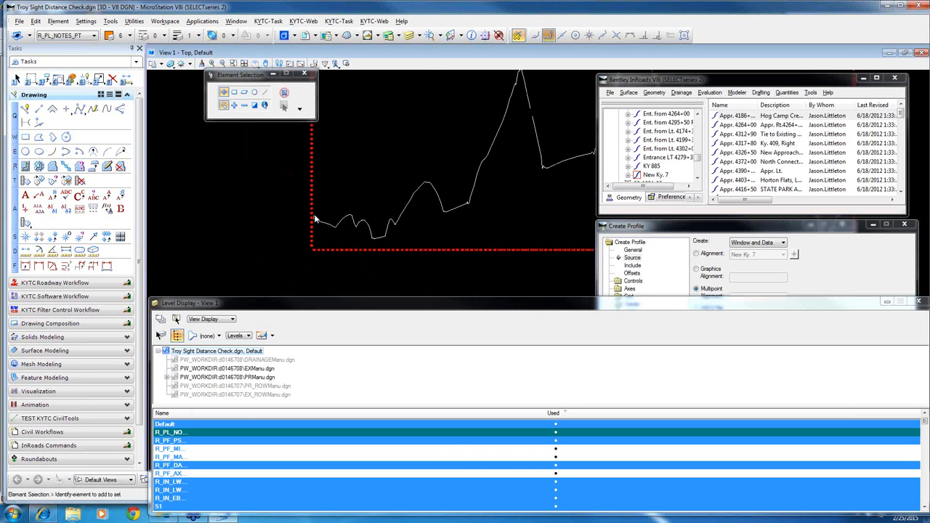
{"action": "scroll", "coordinate": [315, 218], "scroll_direction": "down", "scroll_amount": 3}
{"action": "scroll", "coordinate": [472, 214], "scroll_direction": "up", "scroll_amount": 6}
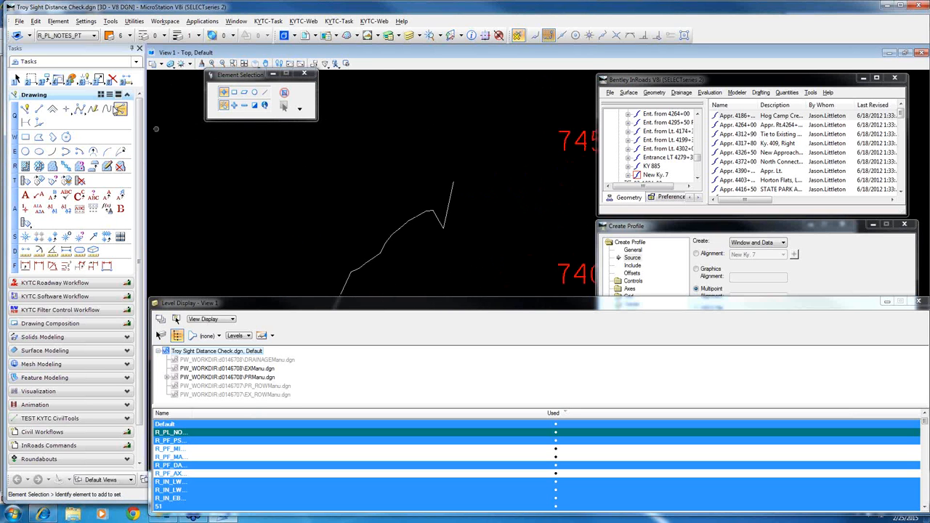
{"action": "left_click", "coordinate": [25, 109]}
{"action": "left_click", "coordinate": [453, 182]}
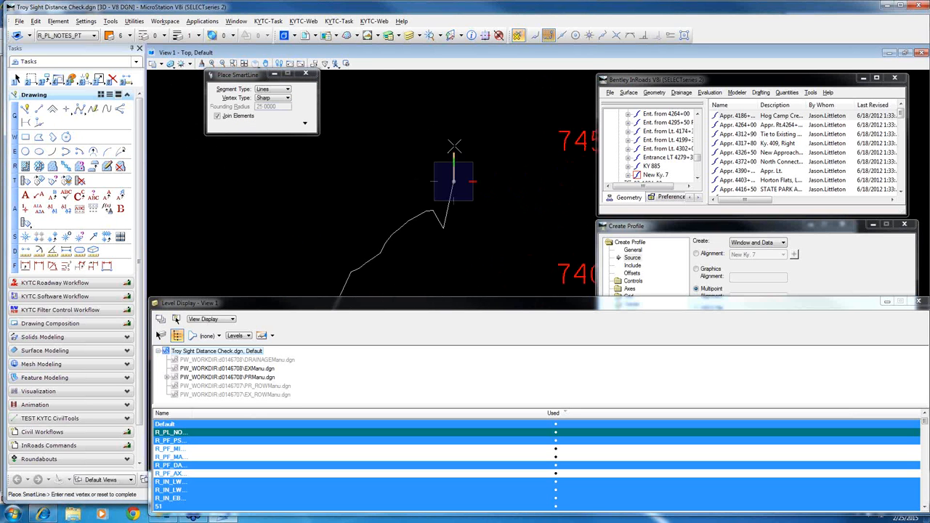
{"action": "left_click", "coordinate": [455, 146]}
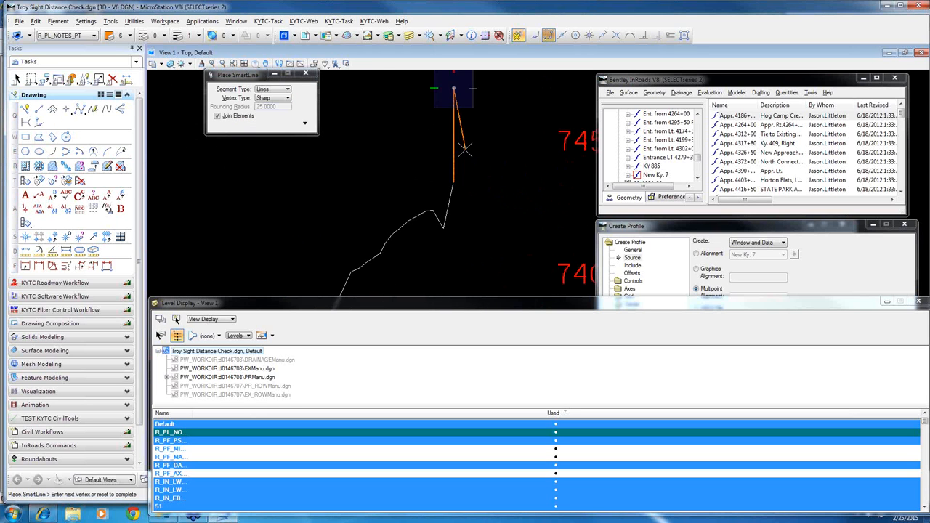
{"action": "right_click", "coordinate": [466, 154]}
Close Level Display and connect the tops of the object height and eye height lines with a straight SmartLine across the profile
{"action": "left_click", "coordinate": [917, 303]}
{"action": "scroll", "coordinate": [500, 174], "scroll_direction": "down", "scroll_amount": 5}
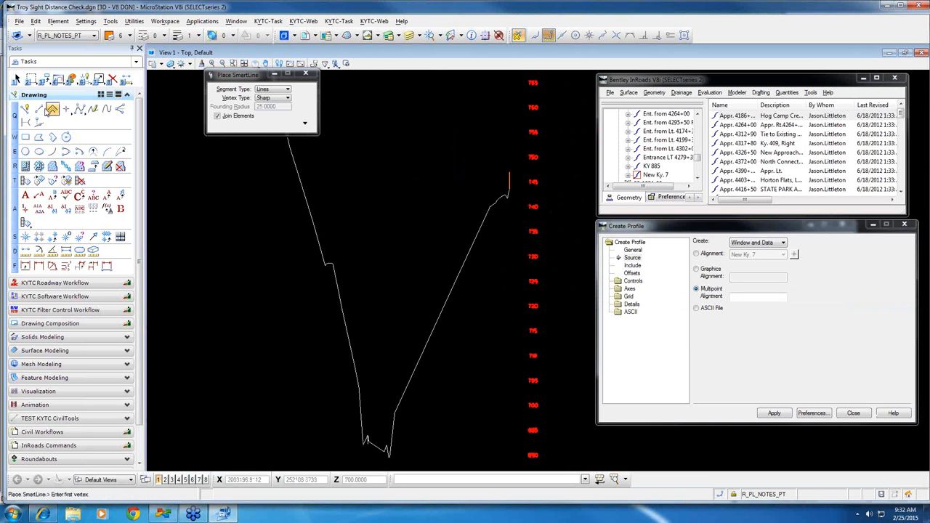
{"action": "left_click", "coordinate": [505, 176]}
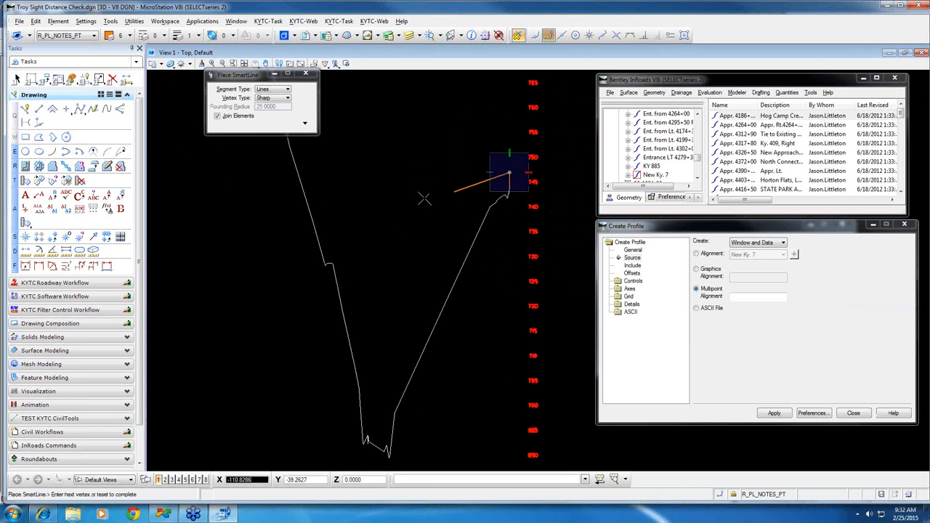
{"action": "scroll", "coordinate": [426, 197], "scroll_direction": "down", "scroll_amount": 4}
{"action": "scroll", "coordinate": [344, 227], "scroll_direction": "up", "scroll_amount": 5}
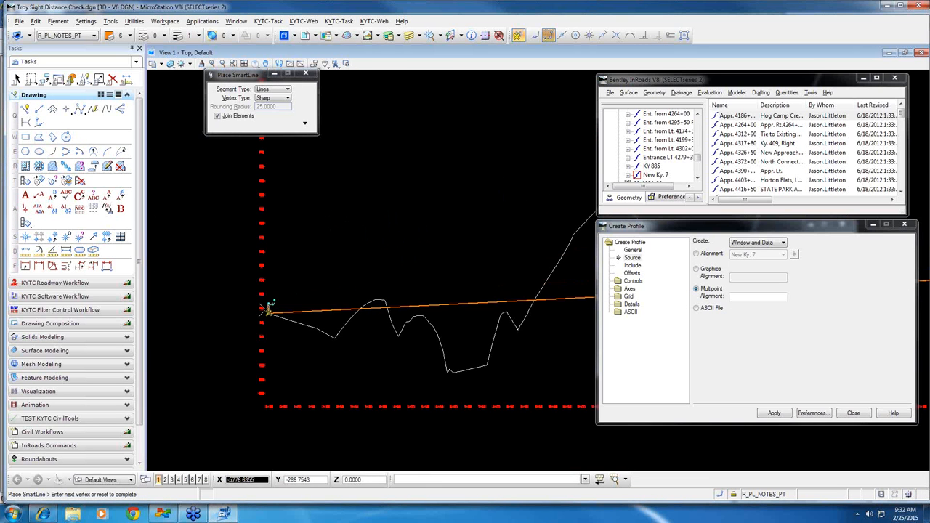
{"action": "left_click", "coordinate": [267, 305]}
{"action": "right_click", "coordinate": [310, 289]}
Examine where the ground line rises above the orange sight line along the profile, especially near the object end
{"action": "scroll", "coordinate": [309, 288], "scroll_direction": "down", "scroll_amount": 3}
{"action": "middle_click_drag", "start_coordinate": [453, 322], "coordinate": [383, 319]}
{"action": "scroll", "coordinate": [398, 318], "scroll_direction": "down", "scroll_amount": 2}
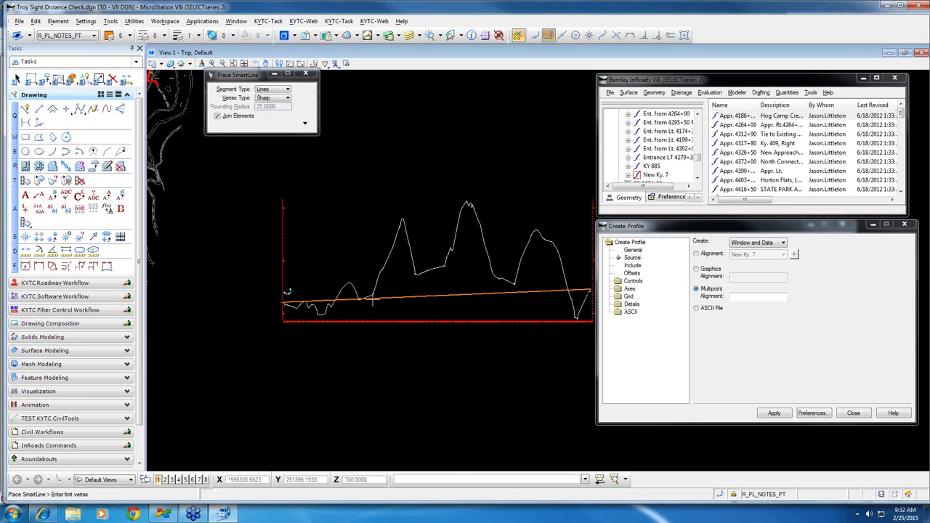
{"action": "middle_click_drag", "start_coordinate": [504, 307], "coordinate": [328, 317]}
{"action": "scroll", "coordinate": [383, 302], "scroll_direction": "up", "scroll_amount": 2}
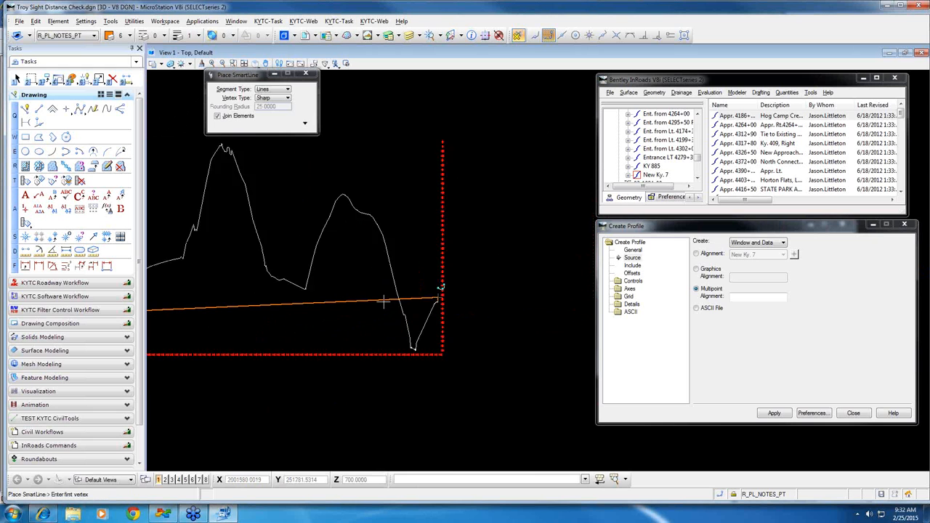
{"action": "scroll", "coordinate": [416, 298], "scroll_direction": "up", "scroll_amount": 2}
{"action": "scroll", "coordinate": [450, 301], "scroll_direction": "up", "scroll_amount": 1}
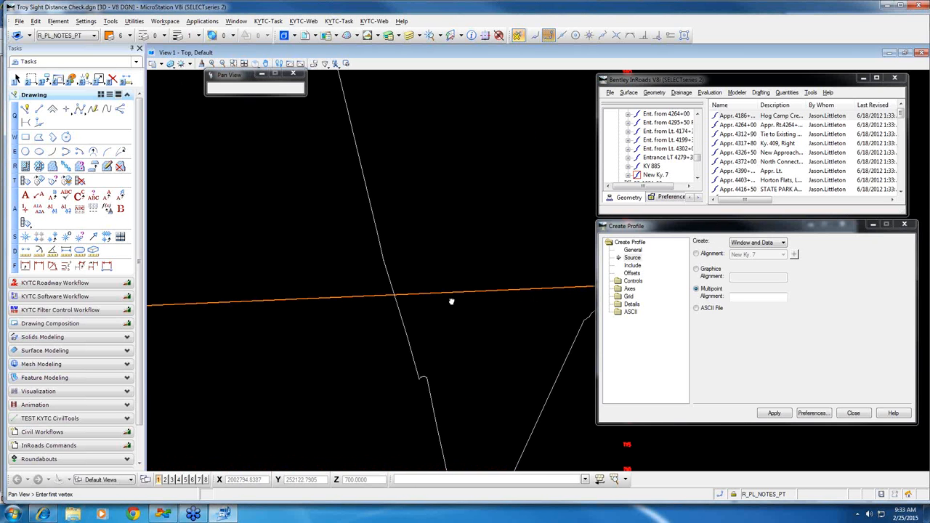
{"action": "scroll", "coordinate": [293, 290], "scroll_direction": "down", "scroll_amount": 4}
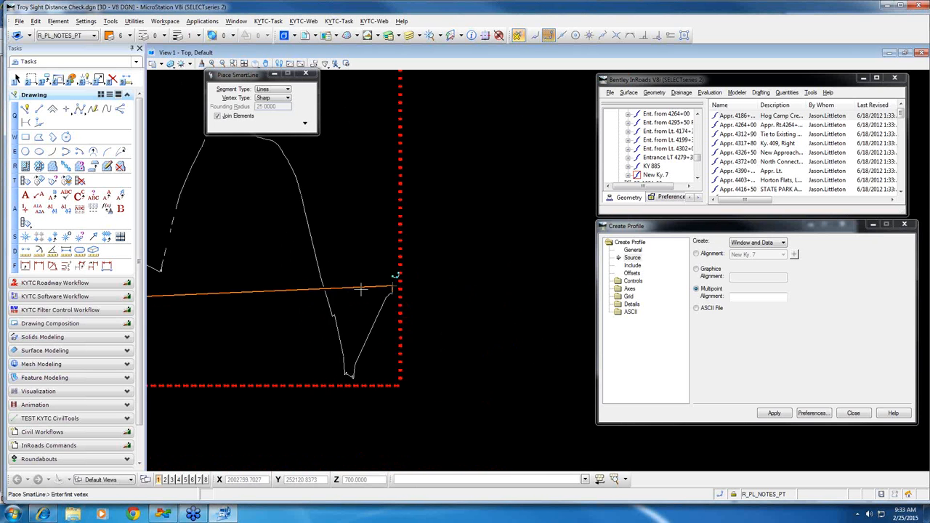
{"action": "scroll", "coordinate": [359, 291], "scroll_direction": "up", "scroll_amount": 2}
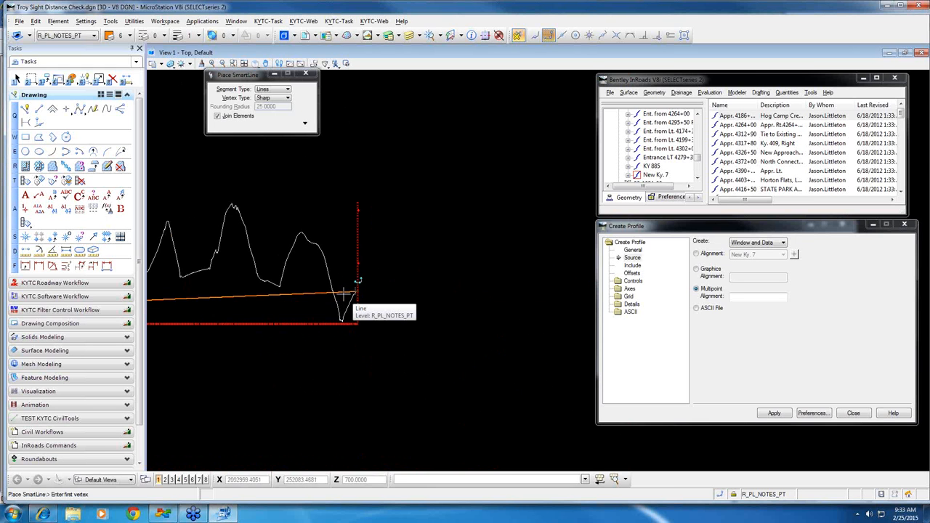
{"action": "middle_click_drag", "start_coordinate": [341, 294], "coordinate": [481, 278]}
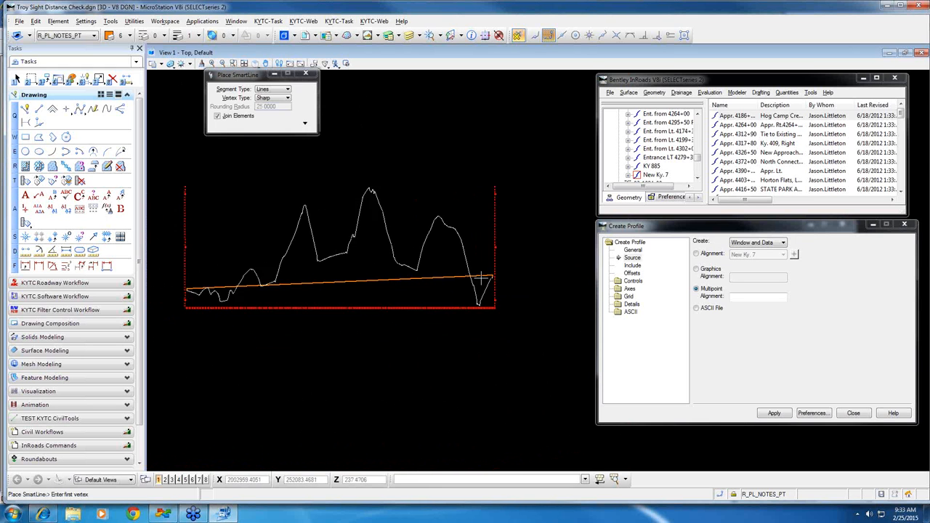
{"action": "scroll", "coordinate": [480, 279], "scroll_direction": "down", "scroll_amount": 1}
{"action": "middle_click_drag", "start_coordinate": [331, 231], "coordinate": [365, 227]}
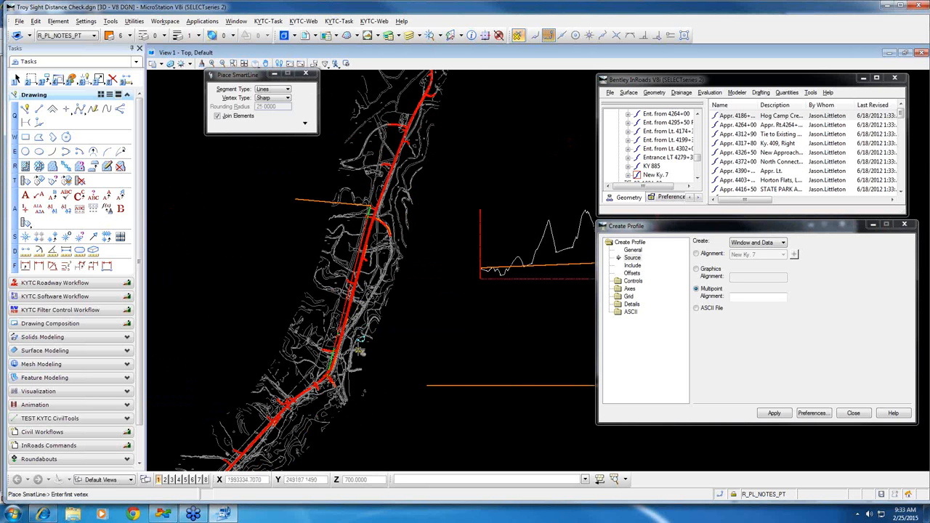
Compare the sight line's route along the road in plan with the ground crossings near the eye end of the profile
{"action": "scroll", "coordinate": [359, 351], "scroll_direction": "down", "scroll_amount": 2}
{"action": "scroll", "coordinate": [362, 348], "scroll_direction": "up", "scroll_amount": 2}
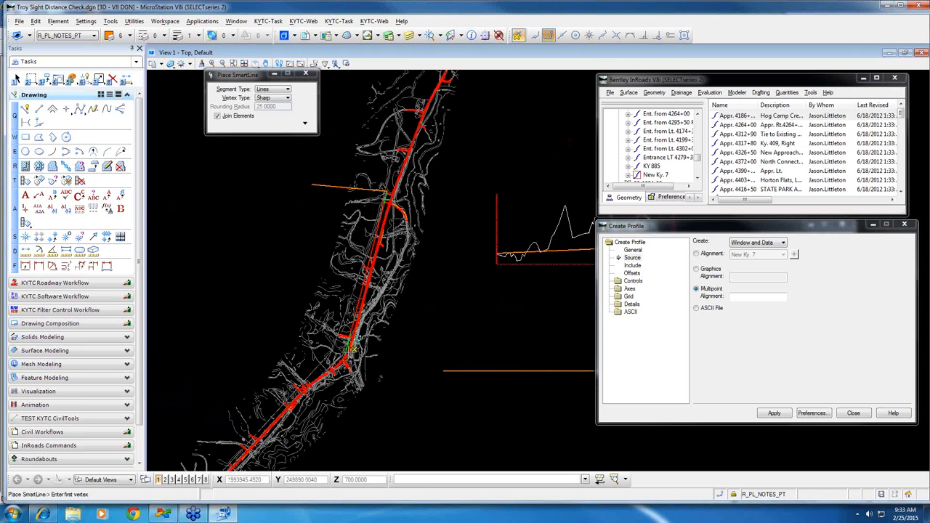
{"action": "scroll", "coordinate": [359, 341], "scroll_direction": "up", "scroll_amount": 2}
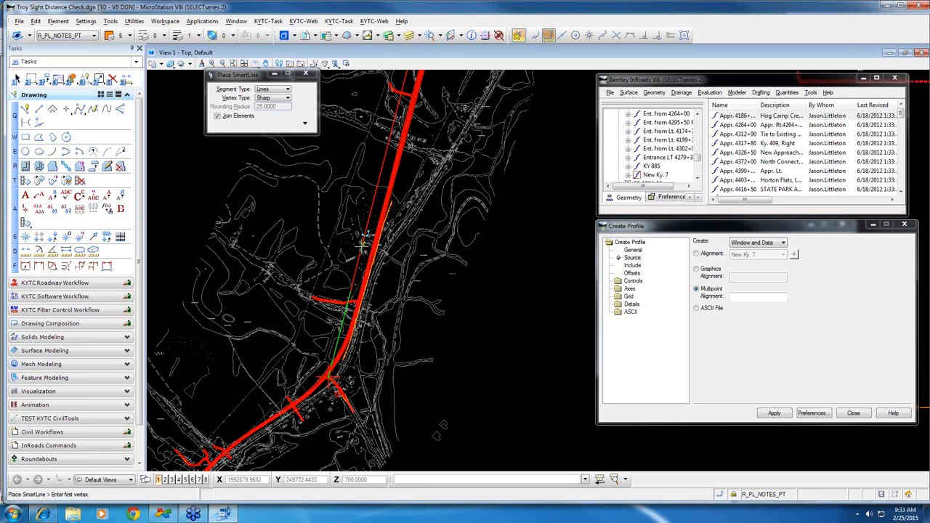
{"action": "scroll", "coordinate": [369, 253], "scroll_direction": "down", "scroll_amount": 3}
{"action": "middle_click_drag", "start_coordinate": [376, 210], "coordinate": [373, 313]}
{"action": "scroll", "coordinate": [372, 314], "scroll_direction": "down", "scroll_amount": 2}
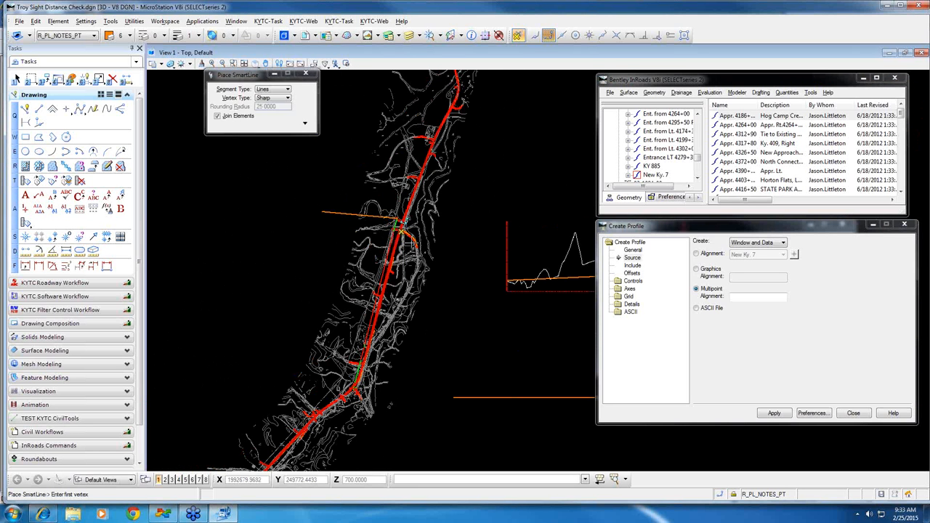
{"action": "middle_click_drag", "start_coordinate": [492, 289], "coordinate": [426, 286]}
{"action": "scroll", "coordinate": [452, 282], "scroll_direction": "up", "scroll_amount": 2}
{"action": "scroll", "coordinate": [491, 276], "scroll_direction": "up", "scroll_amount": 5}
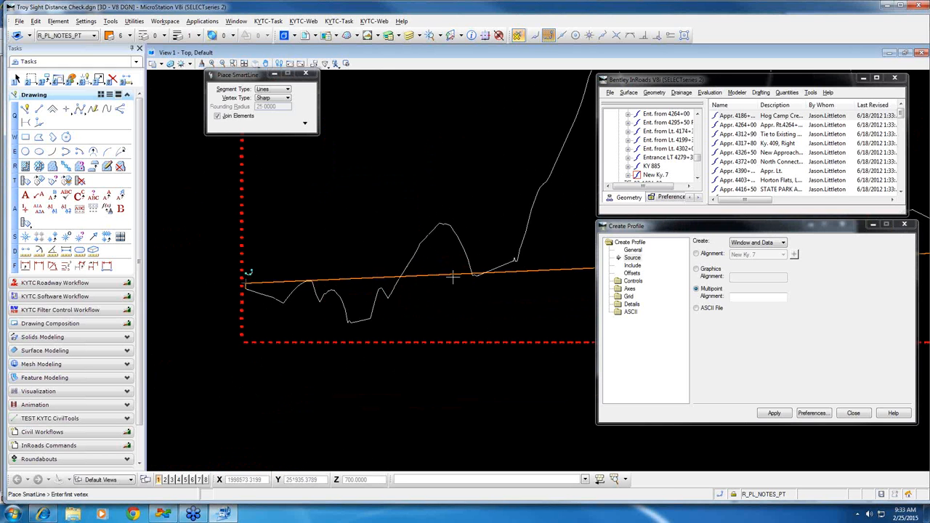
{"action": "scroll", "coordinate": [452, 278], "scroll_direction": "up", "scroll_amount": 4}
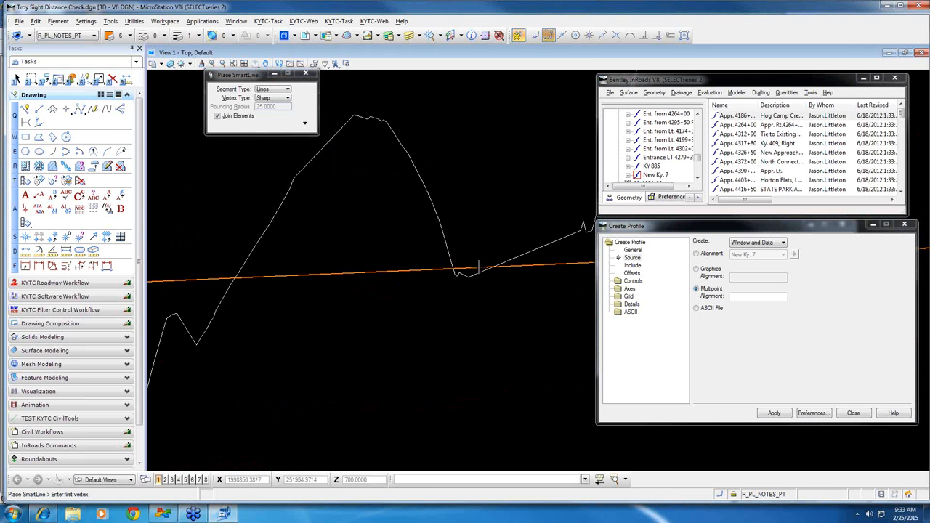
{"action": "scroll", "coordinate": [478, 269], "scroll_direction": "down", "scroll_amount": 4}
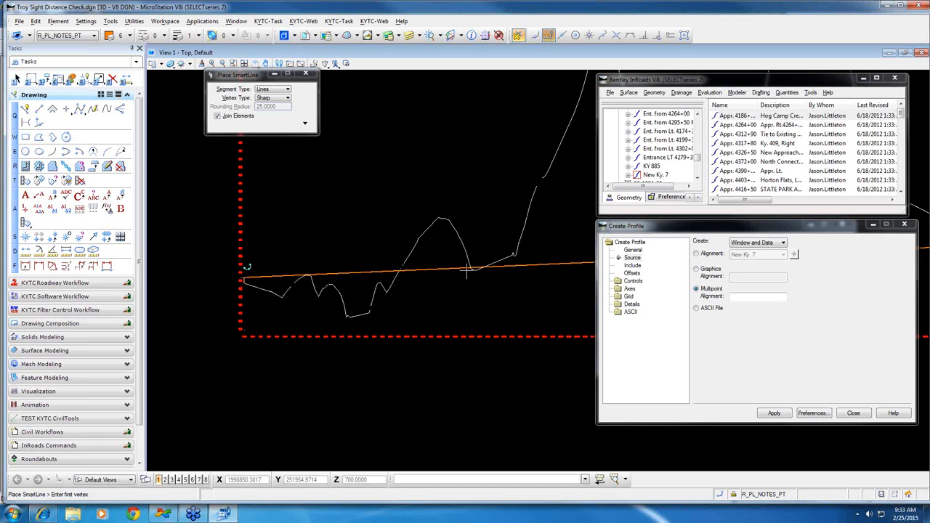
{"action": "scroll", "coordinate": [469, 269], "scroll_direction": "down", "scroll_amount": 4}
{"action": "middle_click_drag", "start_coordinate": [469, 270], "coordinate": [414, 268]}
{"action": "right_click", "coordinate": [414, 268]}
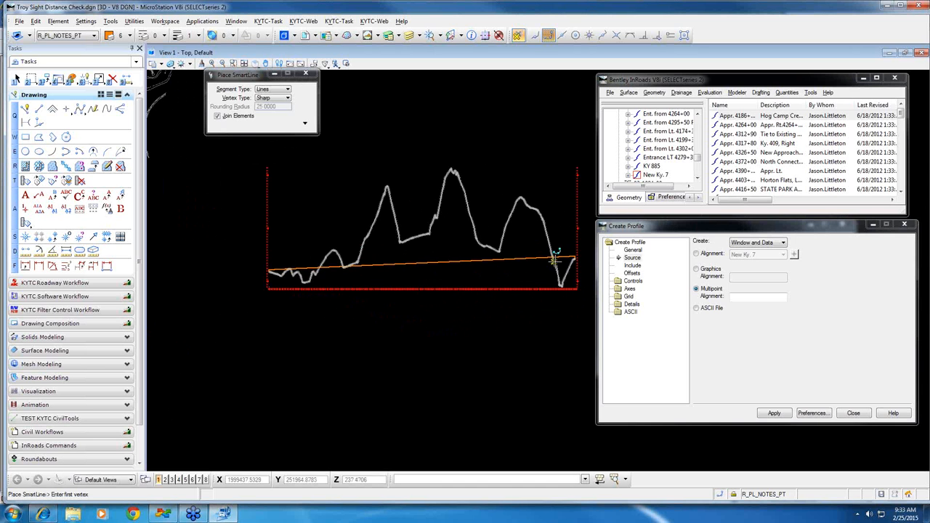
{"action": "scroll", "coordinate": [569, 258], "scroll_direction": "down", "scroll_amount": 3}
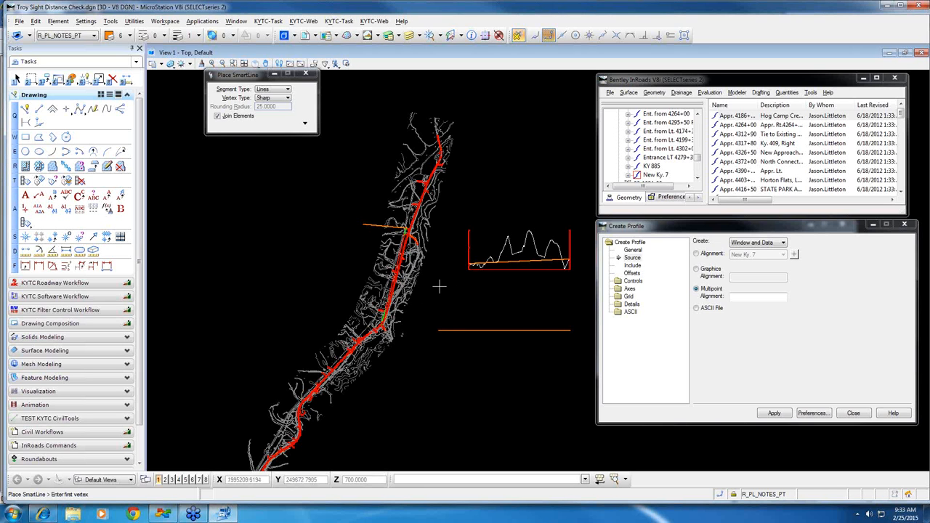
Fit the whole drawing in the view and examine the triangulated surface around the red crosshair and green station label
{"action": "scroll", "coordinate": [439, 287], "scroll_direction": "down", "scroll_amount": 6}
{"action": "left_click", "coordinate": [17, 78]}
{"action": "scroll", "coordinate": [342, 308], "scroll_direction": "down", "scroll_amount": 5}
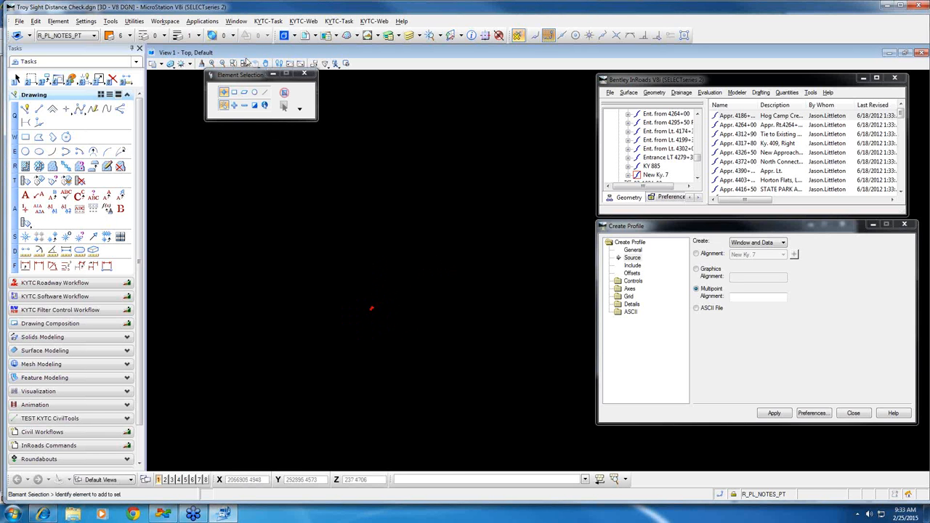
{"action": "left_click", "coordinate": [245, 63]}
{"action": "scroll", "coordinate": [499, 151], "scroll_direction": "up", "scroll_amount": 5}
{"action": "middle_click_drag", "start_coordinate": [442, 115], "coordinate": [448, 182]}
{"action": "scroll", "coordinate": [449, 189], "scroll_direction": "up", "scroll_amount": 5}
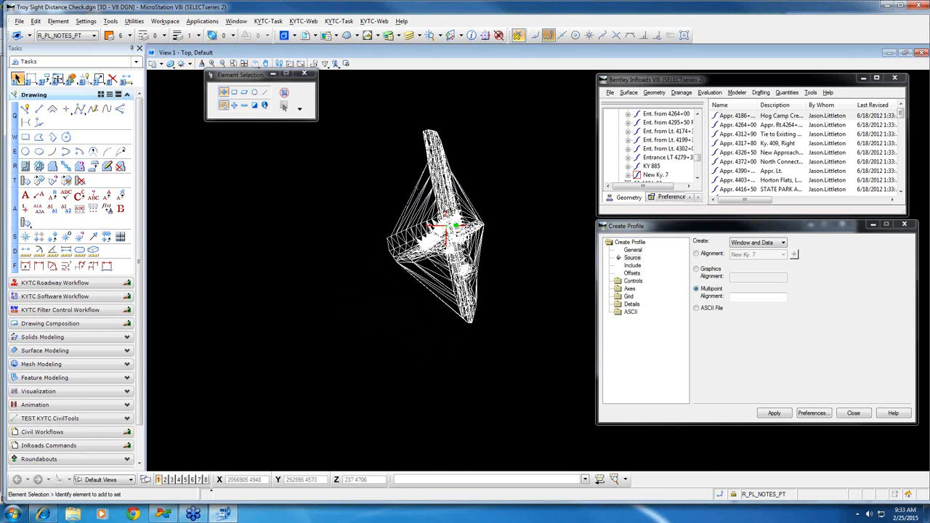
{"action": "scroll", "coordinate": [445, 248], "scroll_direction": "up", "scroll_amount": 4}
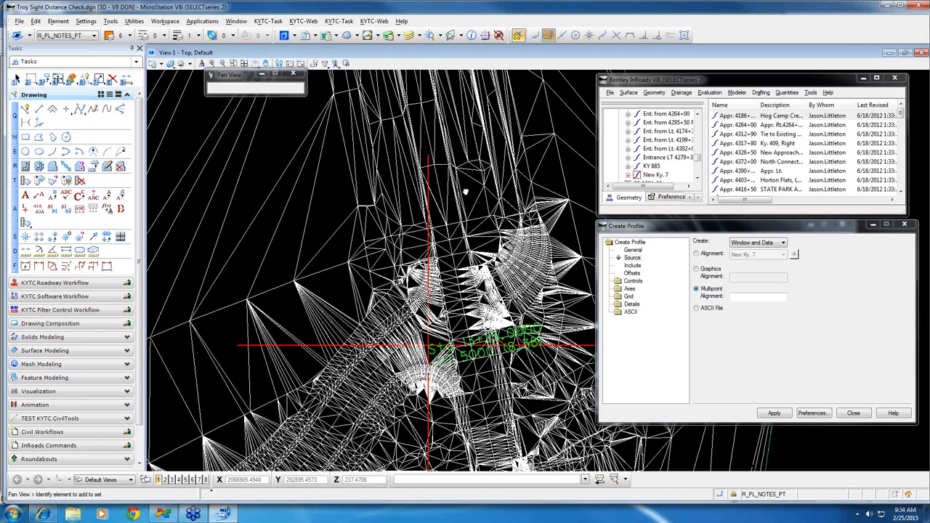
{"action": "middle_click_drag", "start_coordinate": [428, 291], "coordinate": [431, 274]}
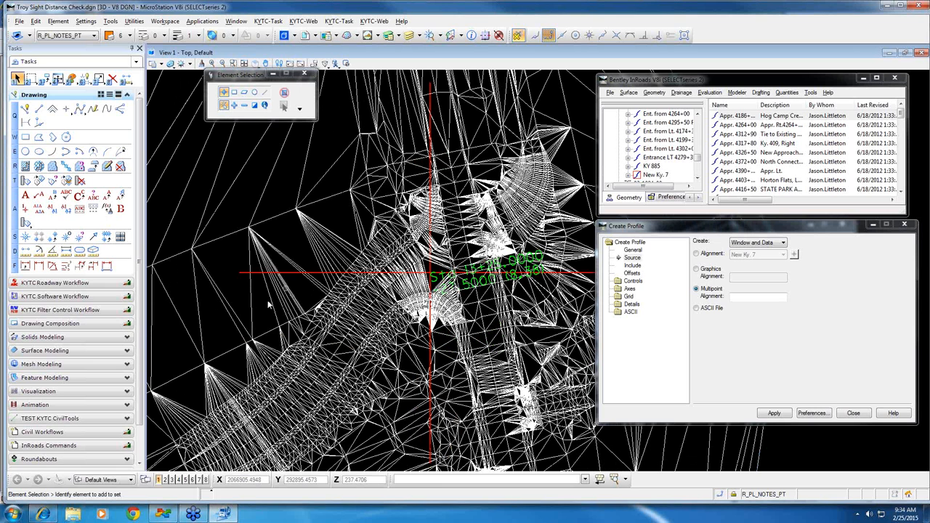
Cancel the alert about the unrecognized .alg file and maximize View 1 of SIGHT DISTANCE.dgn
{"action": "mouse_move", "coordinate": [166, 515]}
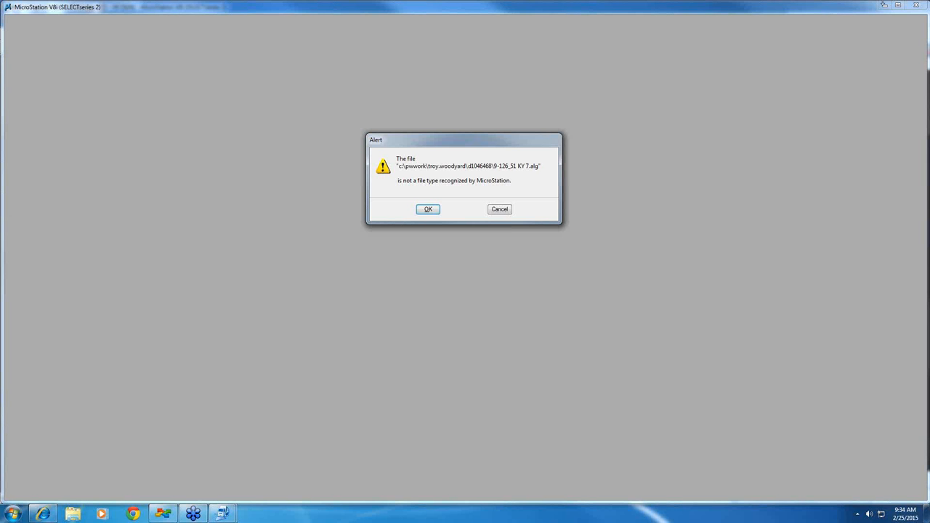
{"action": "left_click", "coordinate": [500, 210]}
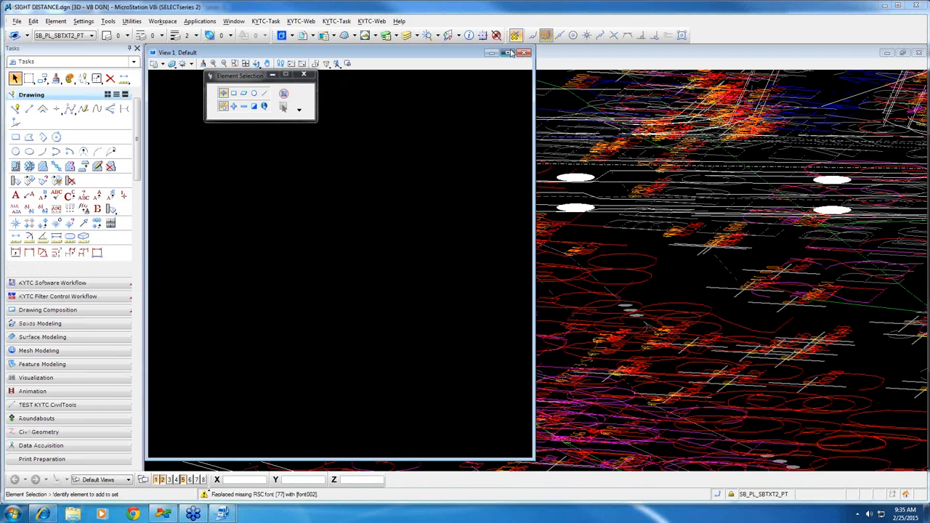
{"action": "left_click", "coordinate": [509, 53]}
Examine the existing and proposed sight obstruction diagrams for Entr Lt 11+75, comparing visible and not visible sight lines
{"action": "scroll", "coordinate": [631, 244], "scroll_direction": "up", "scroll_amount": 5}
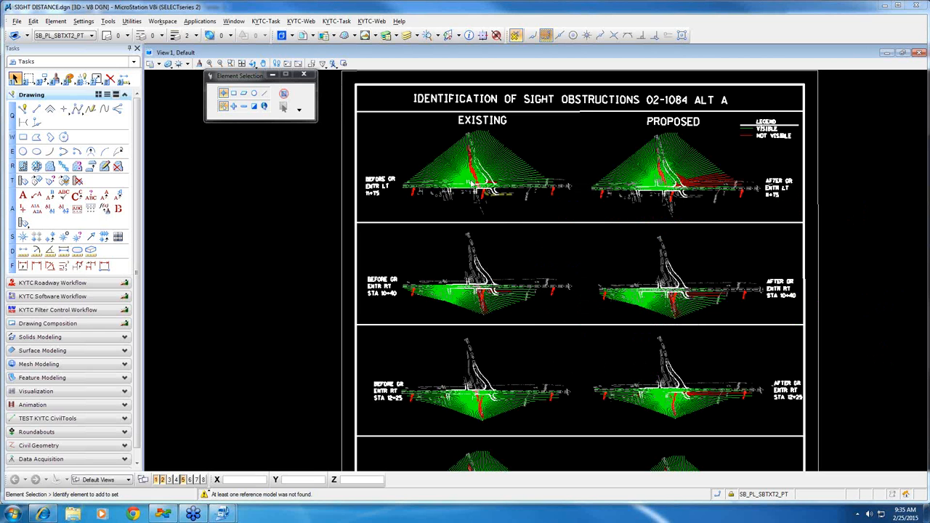
{"action": "scroll", "coordinate": [468, 180], "scroll_direction": "up", "scroll_amount": 3}
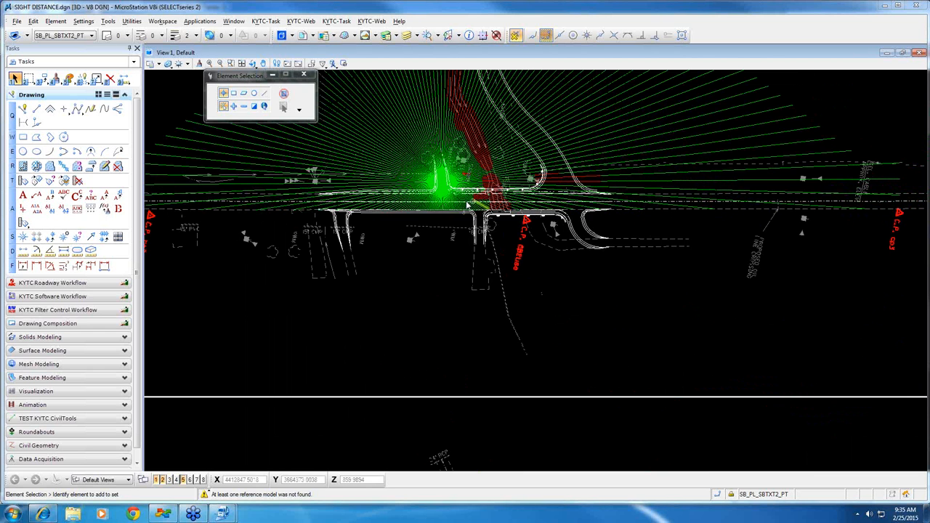
{"action": "middle_click_drag", "start_coordinate": [438, 194], "coordinate": [494, 296]}
{"action": "scroll", "coordinate": [498, 299], "scroll_direction": "down", "scroll_amount": 2}
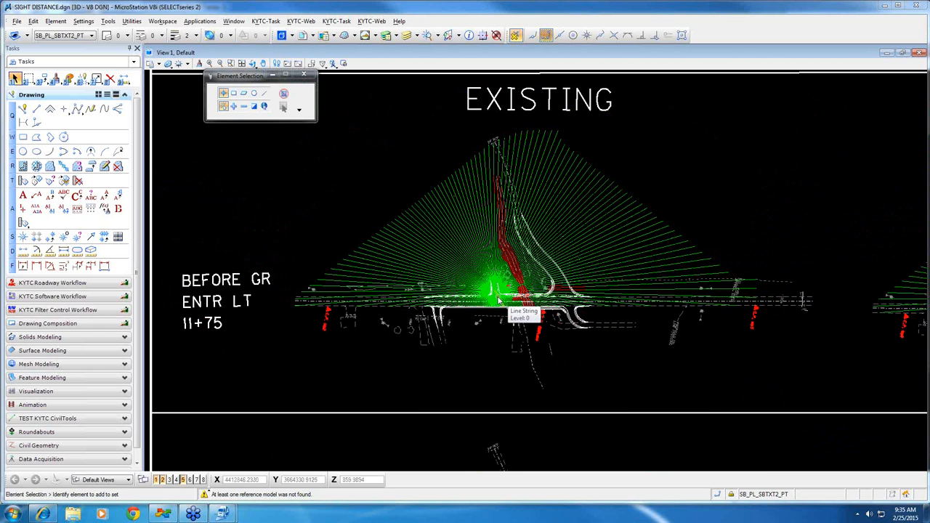
{"action": "scroll", "coordinate": [500, 300], "scroll_direction": "down", "scroll_amount": 4}
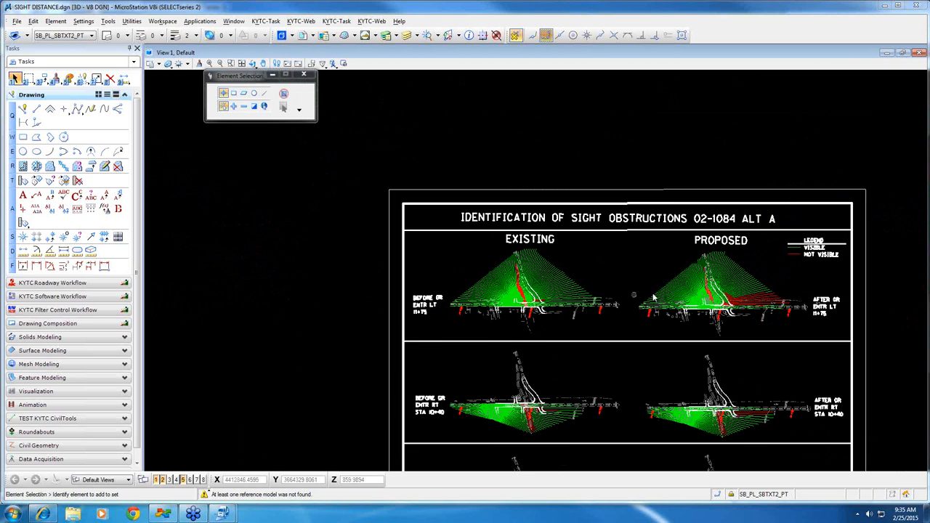
{"action": "scroll", "coordinate": [716, 304], "scroll_direction": "up", "scroll_amount": 2}
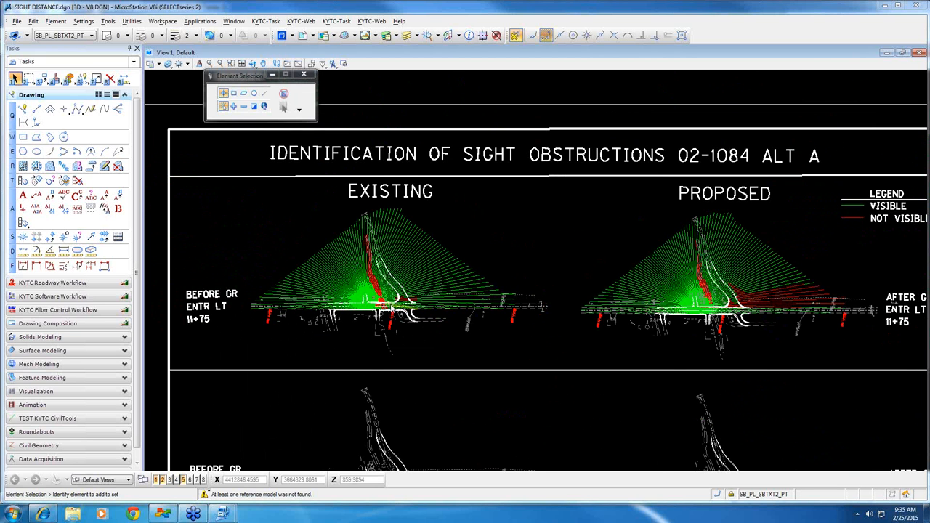
Examine the existing sight lines at Entr Lt 11+75 up close, and survey the whole sight obstruction sheet
{"action": "scroll", "coordinate": [451, 309], "scroll_direction": "up", "scroll_amount": 5}
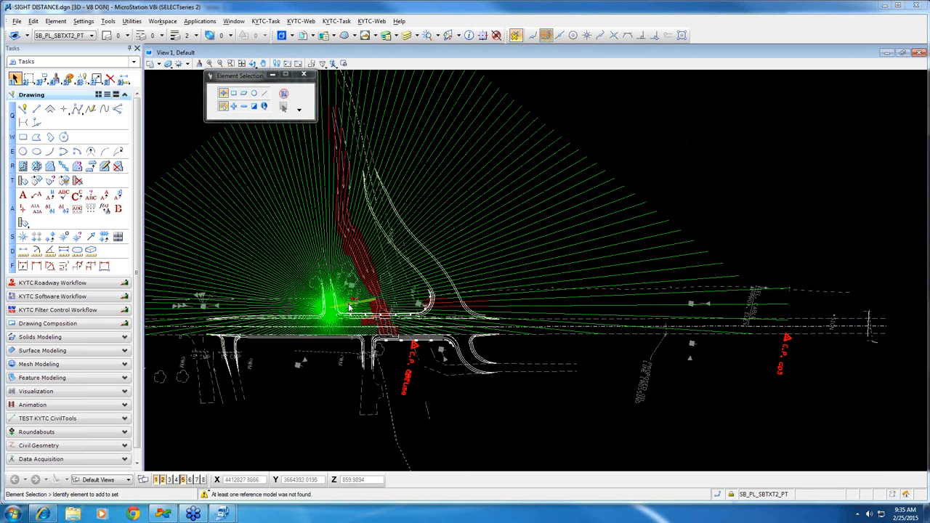
{"action": "scroll", "coordinate": [392, 319], "scroll_direction": "down", "scroll_amount": 4}
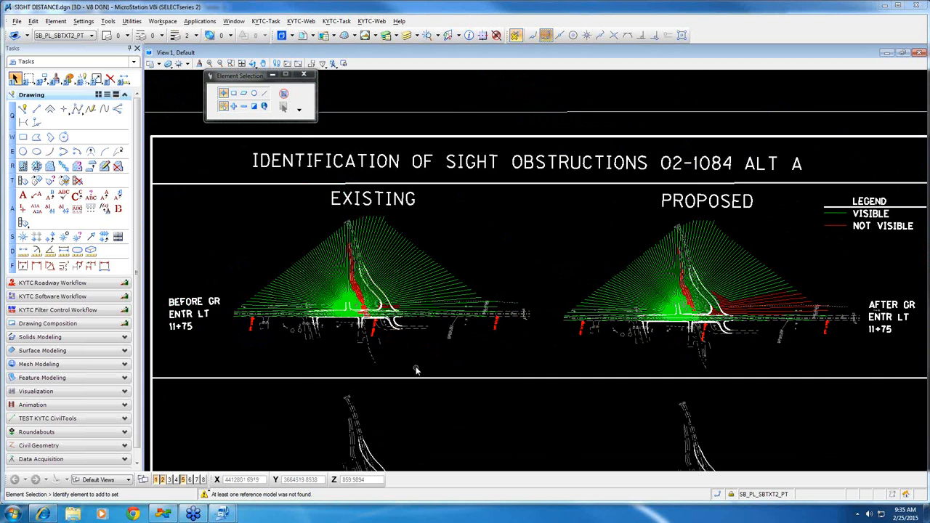
{"action": "middle_click_drag", "start_coordinate": [415, 370], "coordinate": [412, 320]}
{"action": "scroll", "coordinate": [412, 317], "scroll_direction": "down", "scroll_amount": 3}
{"action": "middle_click_drag", "start_coordinate": [471, 347], "coordinate": [480, 306]}
{"action": "middle_click_drag", "start_coordinate": [501, 377], "coordinate": [514, 278]}
{"action": "scroll", "coordinate": [513, 279], "scroll_direction": "down", "scroll_amount": 2}
{"action": "middle_click_drag", "start_coordinate": [507, 361], "coordinate": [508, 315]}
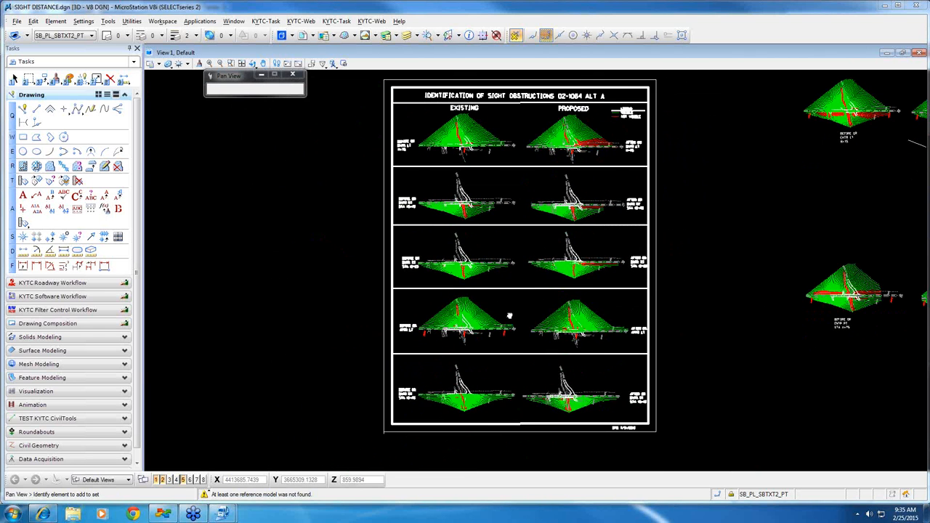
Compare the existing and proposed sight obstruction diagrams for Appr Lt and Entr Rt Sta 13+46, and look over the sheet's other rows
{"action": "scroll", "coordinate": [428, 396], "scroll_direction": "up", "scroll_amount": 3}
{"action": "scroll", "coordinate": [428, 396], "scroll_direction": "up", "scroll_amount": 5}
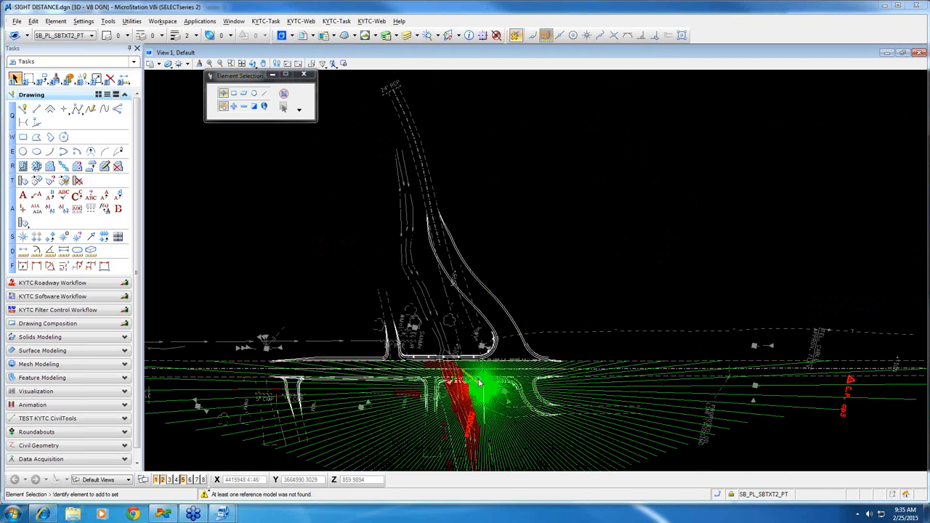
{"action": "scroll", "coordinate": [409, 390], "scroll_direction": "down", "scroll_amount": 5}
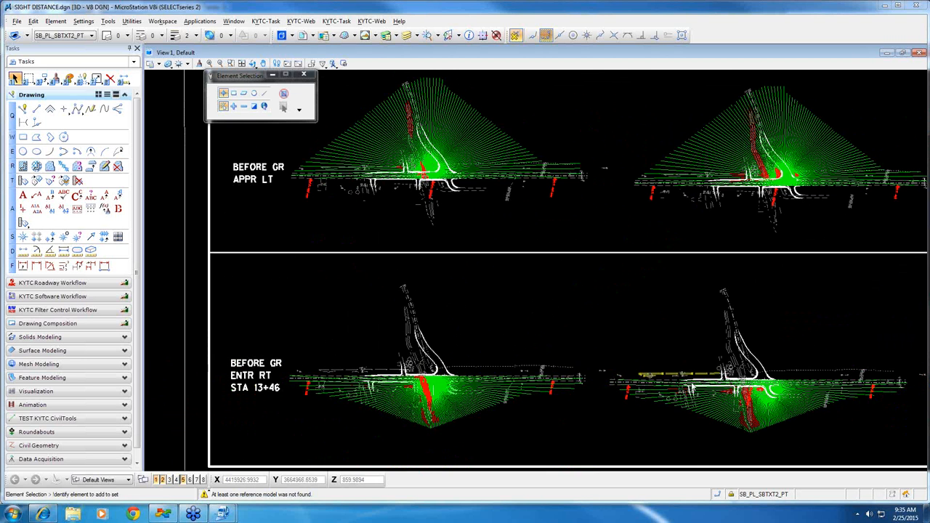
{"action": "middle_click_drag", "start_coordinate": [781, 395], "coordinate": [698, 415]}
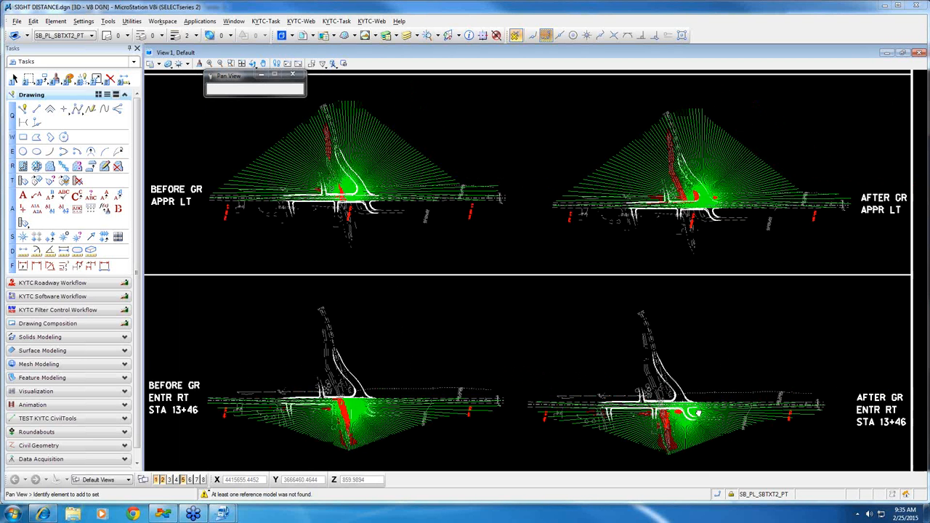
{"action": "scroll", "coordinate": [698, 412], "scroll_direction": "down", "scroll_amount": 2}
{"action": "middle_click_drag", "start_coordinate": [709, 295], "coordinate": [658, 360]}
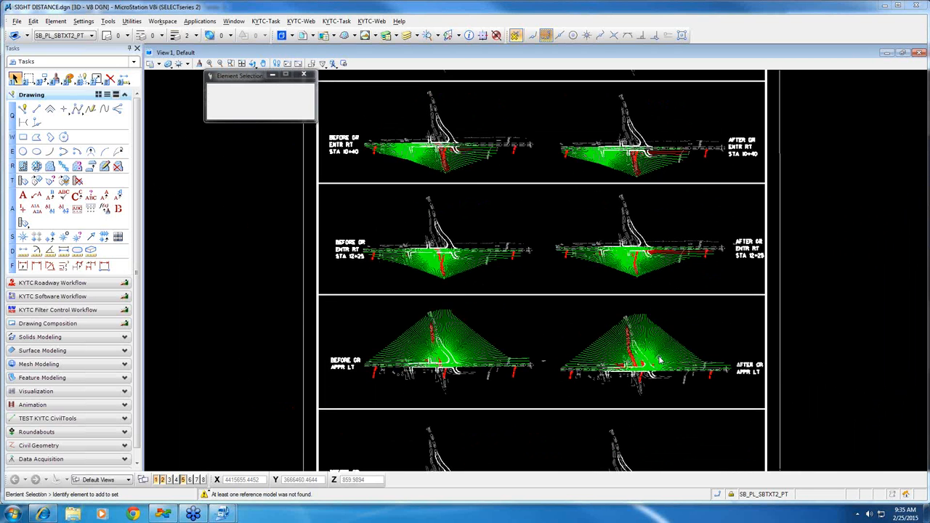
{"action": "scroll", "coordinate": [658, 360], "scroll_direction": "down", "scroll_amount": 2}
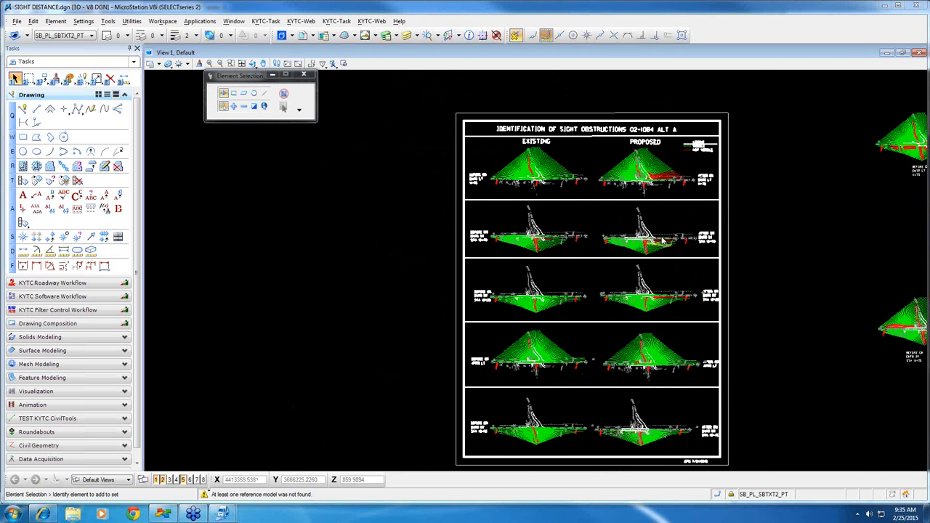
{"action": "scroll", "coordinate": [657, 146], "scroll_direction": "up", "scroll_amount": 2}
{"action": "scroll", "coordinate": [657, 147], "scroll_direction": "up", "scroll_amount": 2}
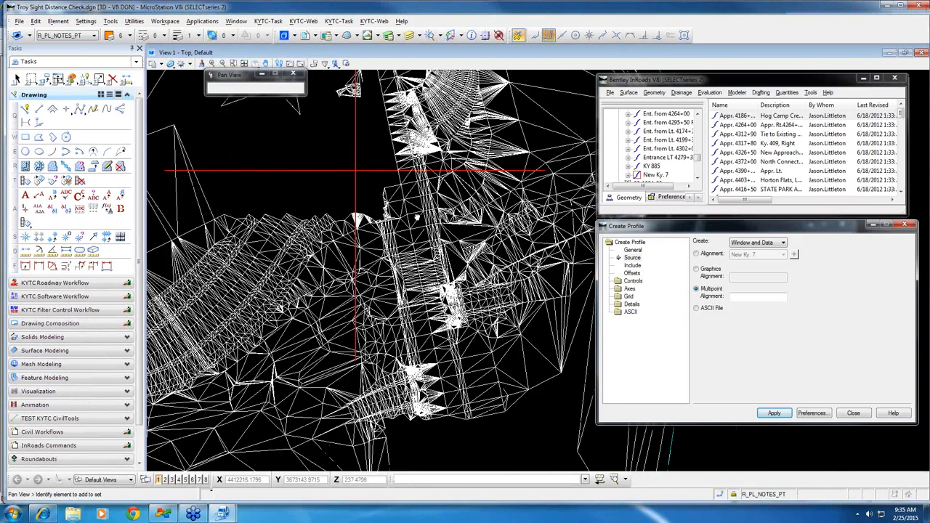
Rotate the triangulated surface dynamically in 3D to examine the curved slope near the red crosshair, and return to the top view
{"action": "left_click", "coordinate": [254, 63]}
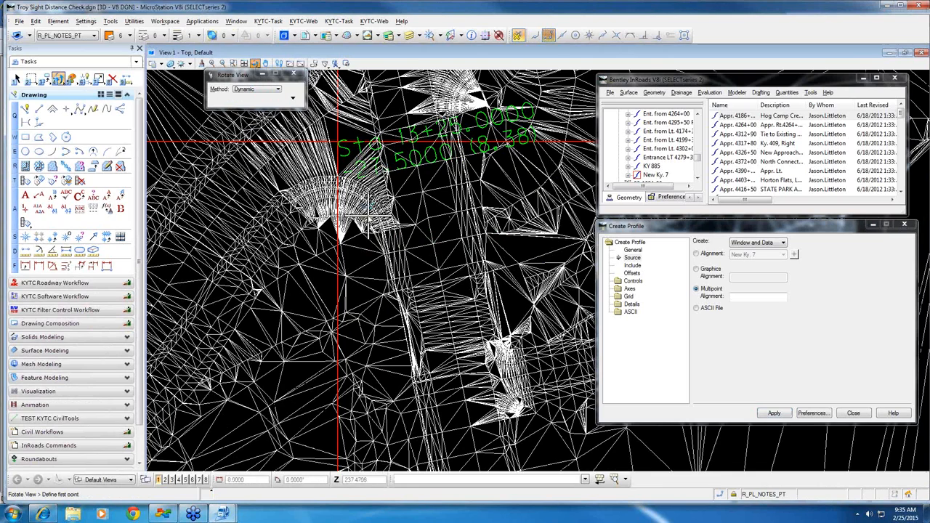
{"action": "left_click_drag", "start_coordinate": [409, 289], "coordinate": [411, 239]}
{"action": "left_click_drag", "start_coordinate": [338, 163], "coordinate": [200, 80]}
{"action": "left_click_drag", "start_coordinate": [443, 244], "coordinate": [466, 243]}
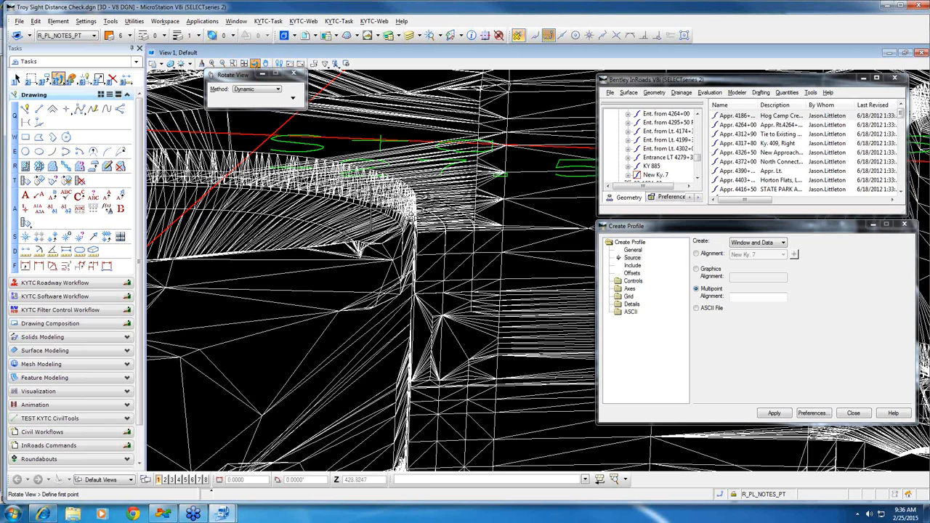
{"action": "left_click", "coordinate": [466, 256]}
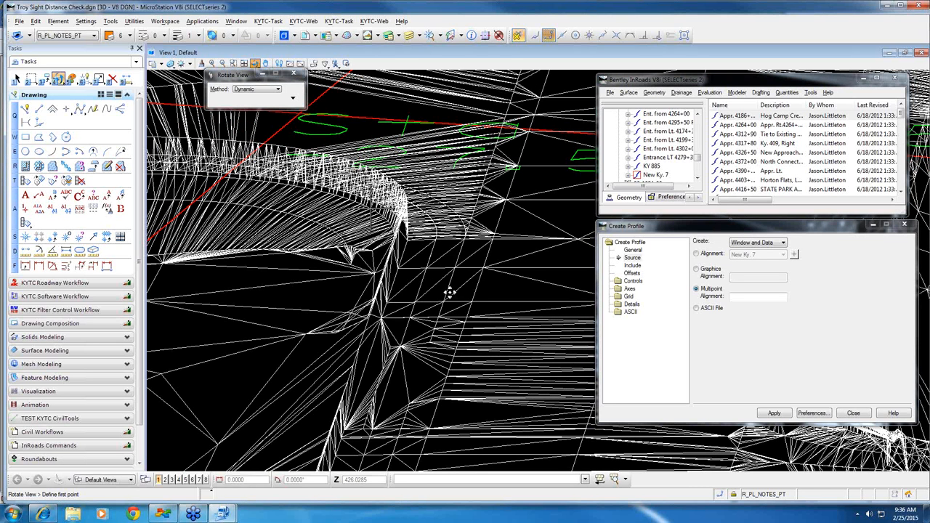
{"action": "left_click_drag", "start_coordinate": [454, 301], "coordinate": [434, 301]}
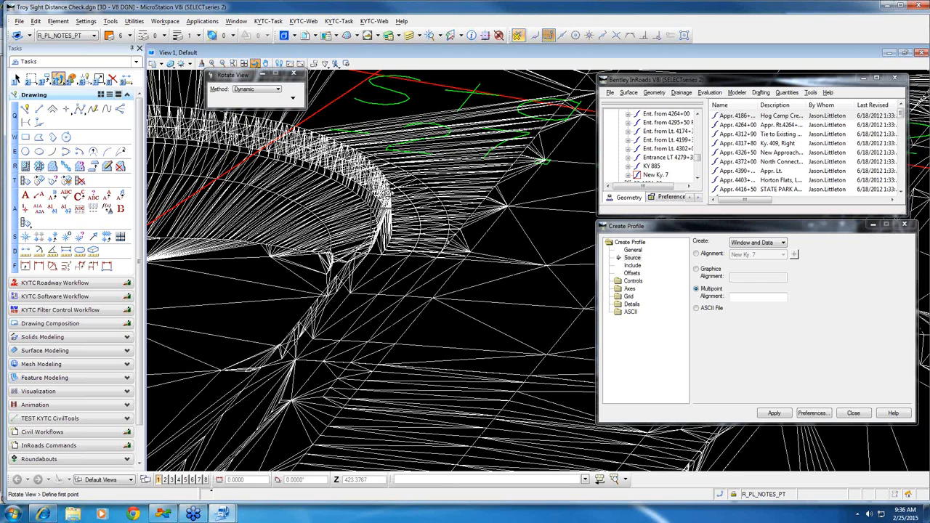
{"action": "left_click_drag", "start_coordinate": [400, 256], "coordinate": [382, 347]}
{"action": "left_click", "coordinate": [254, 64]}
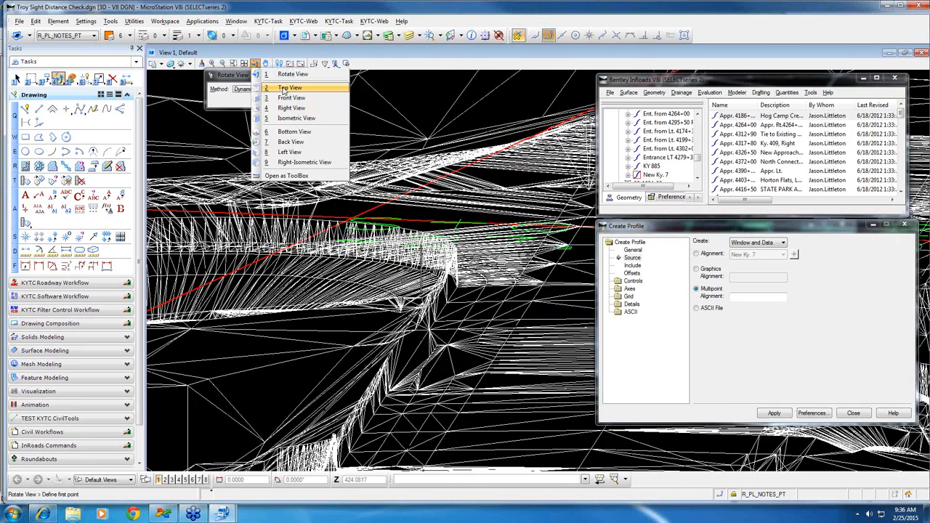
{"action": "left_click", "coordinate": [280, 89]}
Open Surface Visibility, set the mode to Surface Regions and pick the red crosshair's centre as the eye position
{"action": "scroll", "coordinate": [430, 245], "scroll_direction": "down", "scroll_amount": 6}
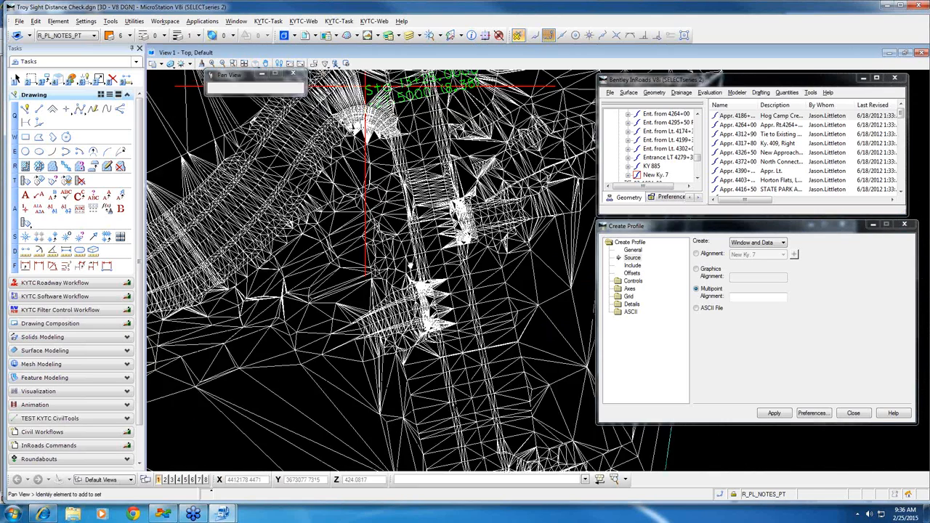
{"action": "middle_click_drag", "start_coordinate": [430, 244], "coordinate": [377, 379]}
{"action": "scroll", "coordinate": [342, 234], "scroll_direction": "up", "scroll_amount": 2}
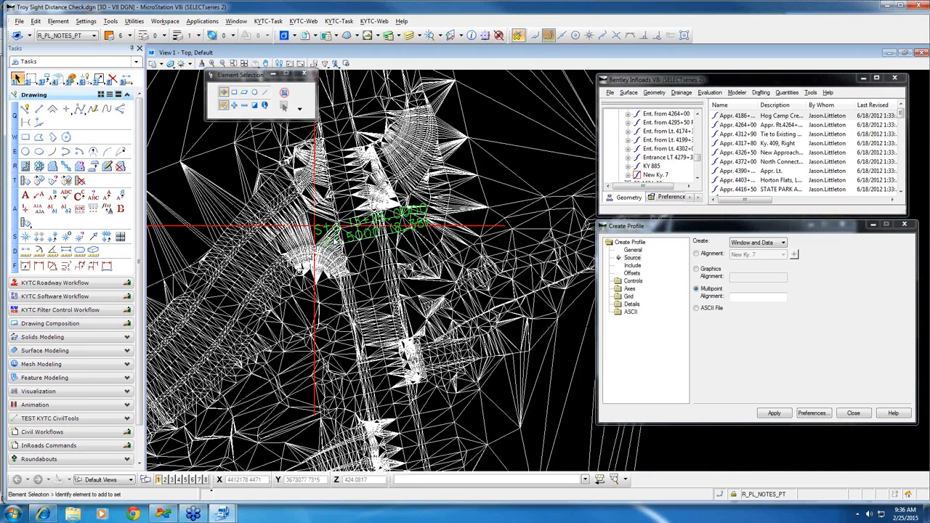
{"action": "left_click", "coordinate": [711, 93]}
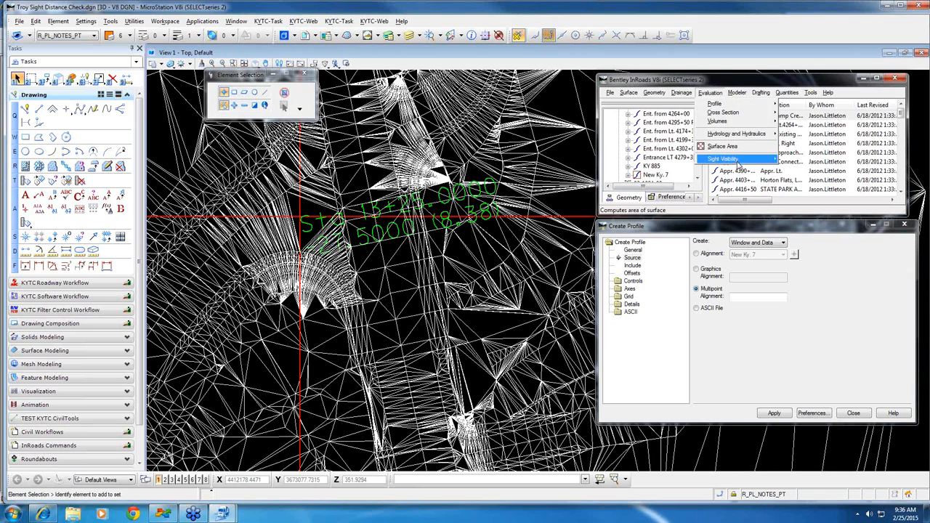
{"action": "mouse_move", "coordinate": [734, 158]}
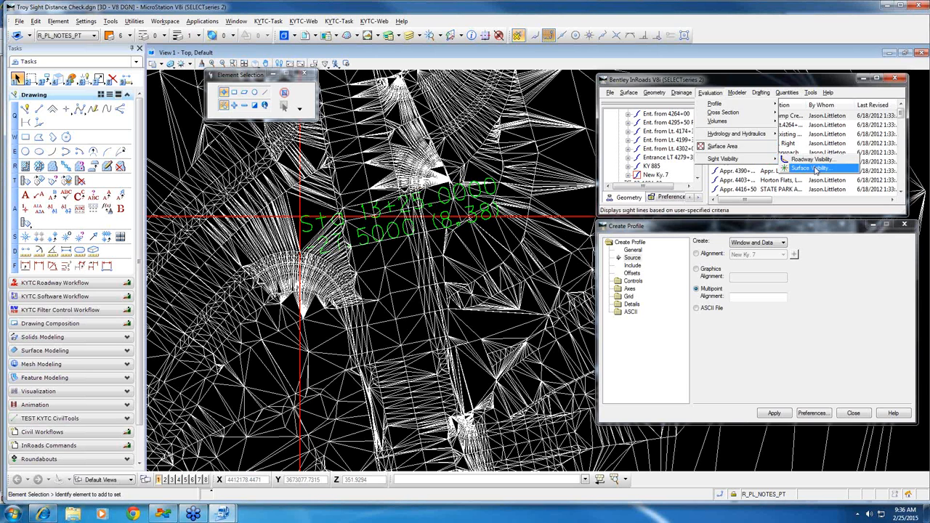
{"action": "left_click", "coordinate": [815, 168]}
{"action": "left_click", "coordinate": [790, 255]}
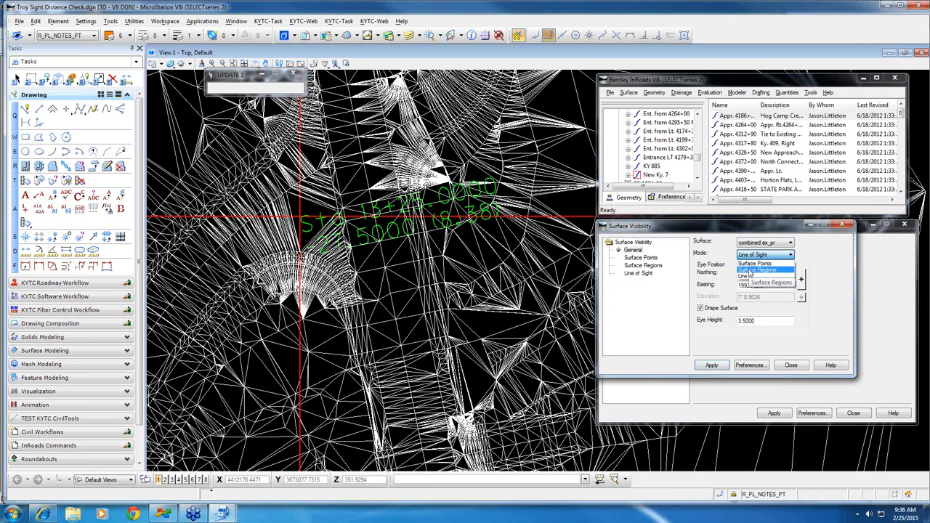
{"action": "left_click", "coordinate": [791, 282]}
{"action": "left_click", "coordinate": [801, 281]}
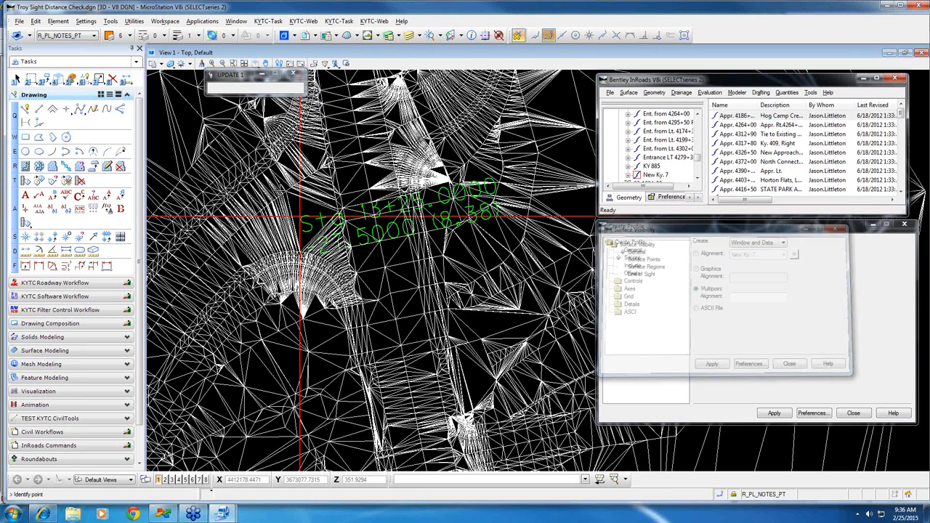
{"action": "left_click", "coordinate": [300, 217]}
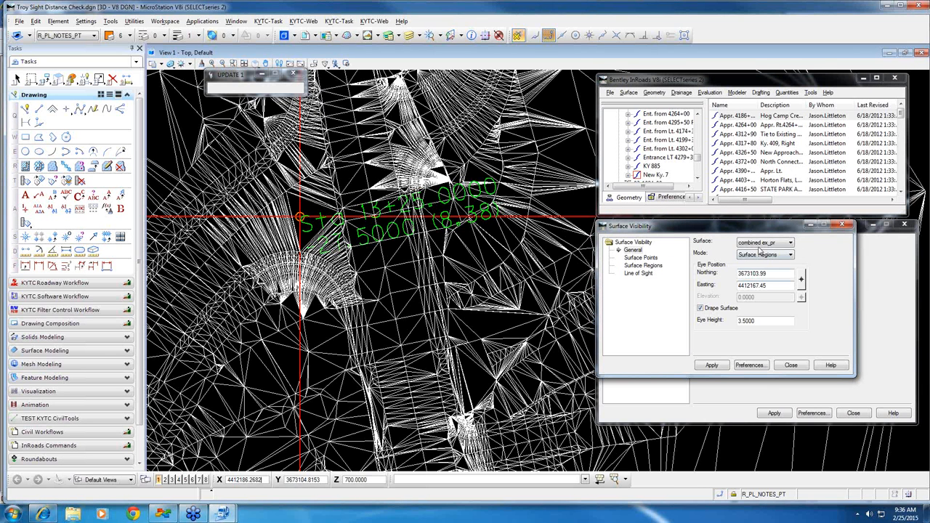
Select the SIGHT DISTANCE surface and generate the radial visibility lines around the eye position with the current Surface Regions settings
{"action": "left_click", "coordinate": [761, 244]}
{"action": "left_click", "coordinate": [762, 272]}
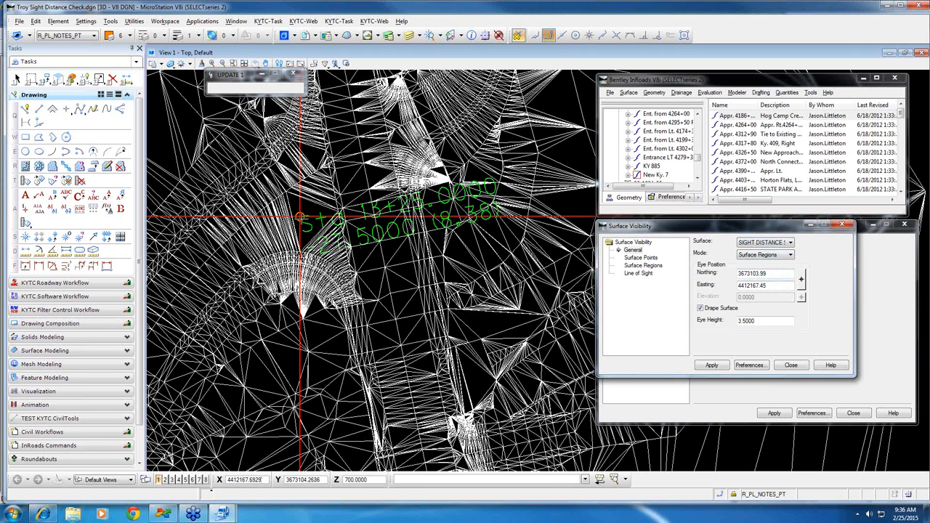
{"action": "left_click", "coordinate": [643, 266]}
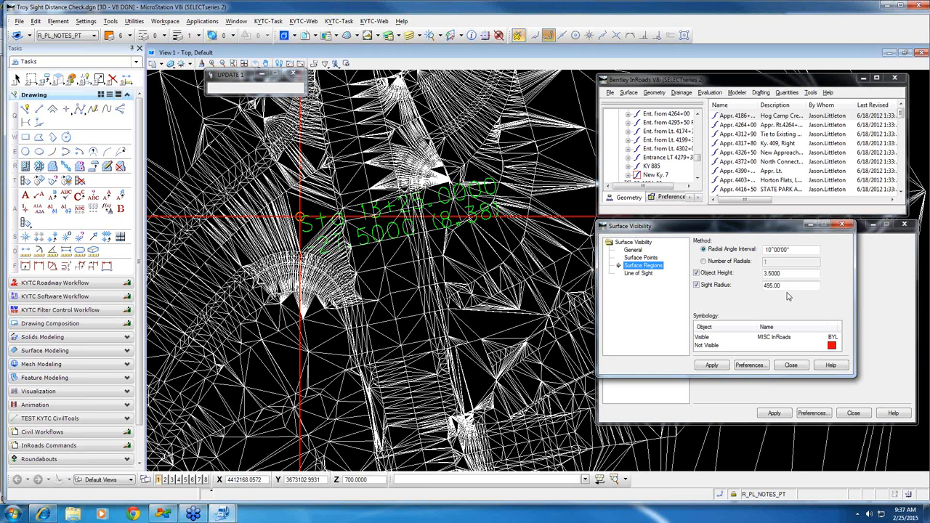
{"action": "left_click", "coordinate": [712, 366]}
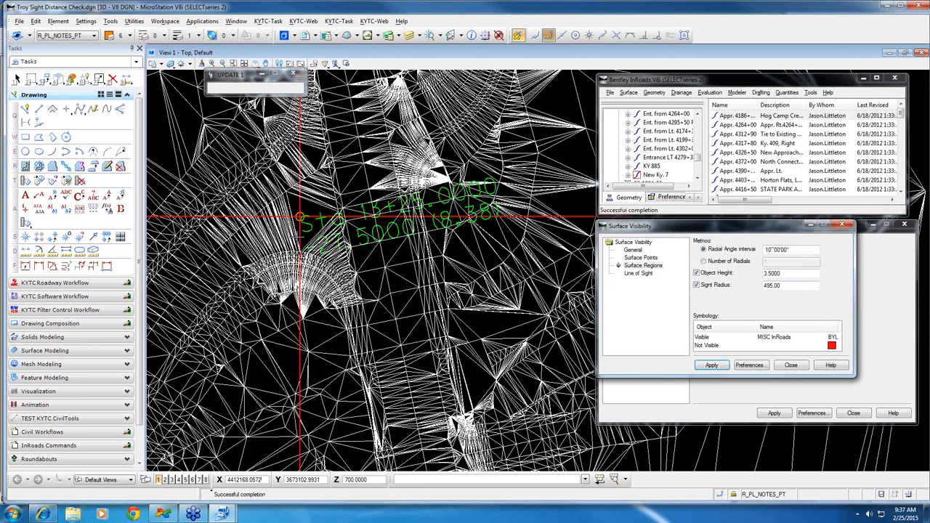
{"action": "left_click", "coordinate": [300, 216]}
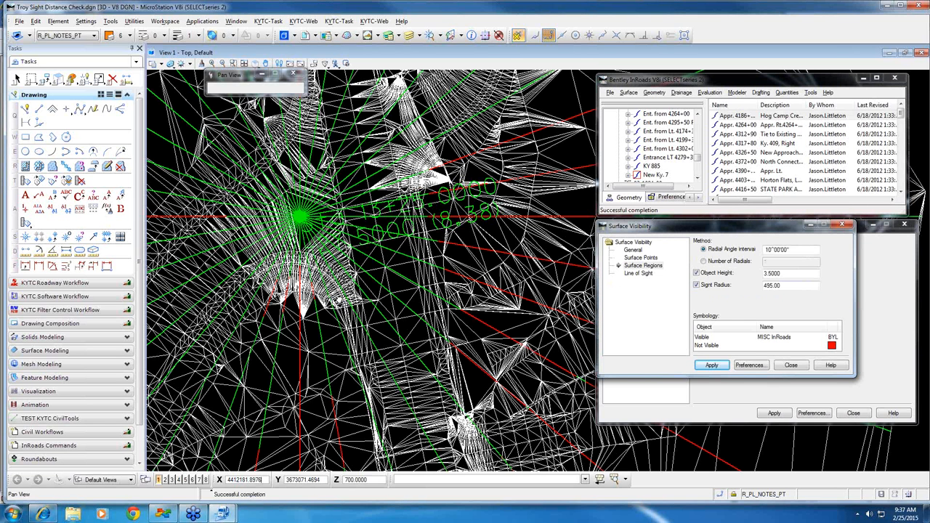
Rotate the surface in 3D and examine where the radial sight lines change between visible and not visible along the curved slope
{"action": "middle_click_drag", "start_coordinate": [339, 300], "coordinate": [374, 279]}
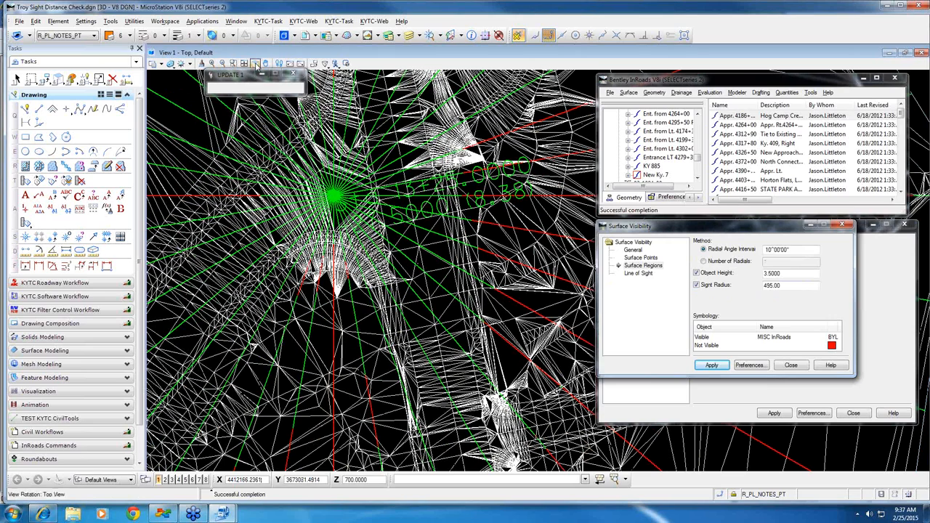
{"action": "left_click", "coordinate": [255, 63]}
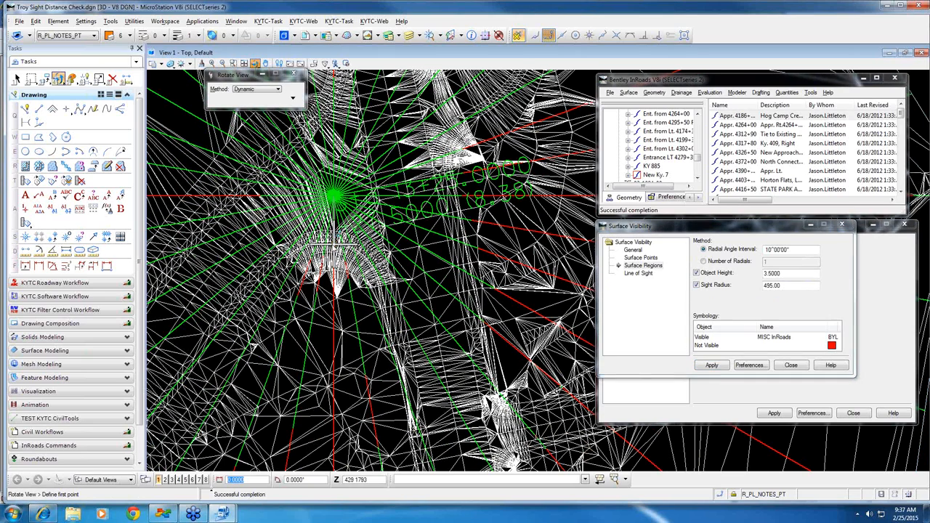
{"action": "scroll", "coordinate": [335, 245], "scroll_direction": "up", "scroll_amount": 4}
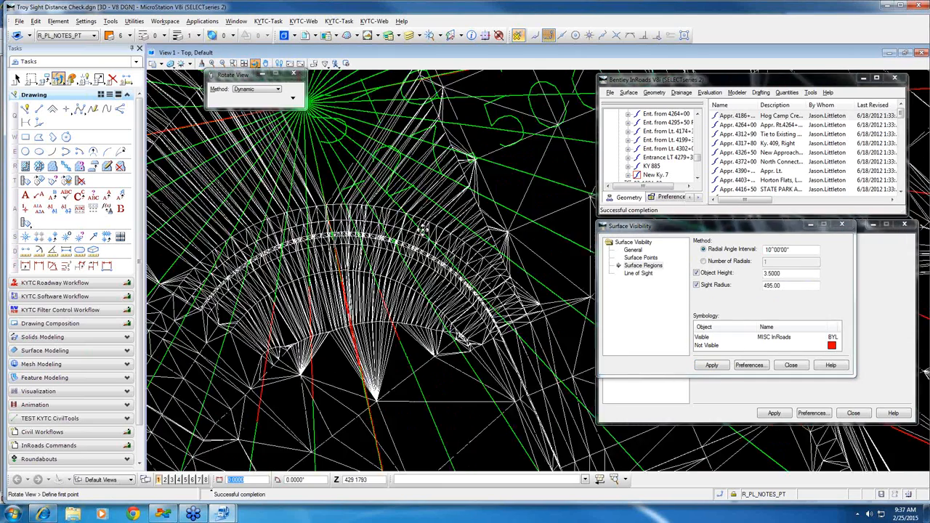
{"action": "left_click_drag", "start_coordinate": [338, 269], "coordinate": [406, 237]}
{"action": "scroll", "coordinate": [411, 255], "scroll_direction": "up", "scroll_amount": 2}
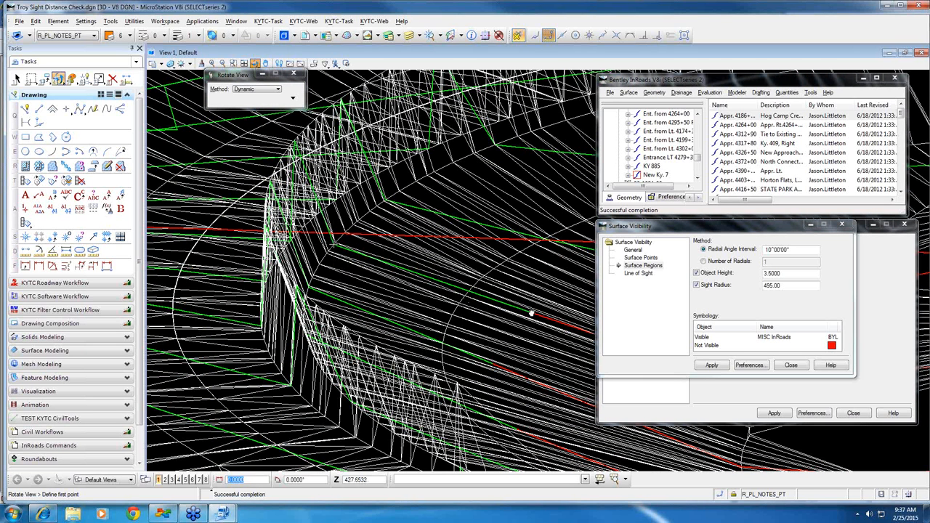
{"action": "left_click_drag", "start_coordinate": [531, 314], "coordinate": [361, 287]}
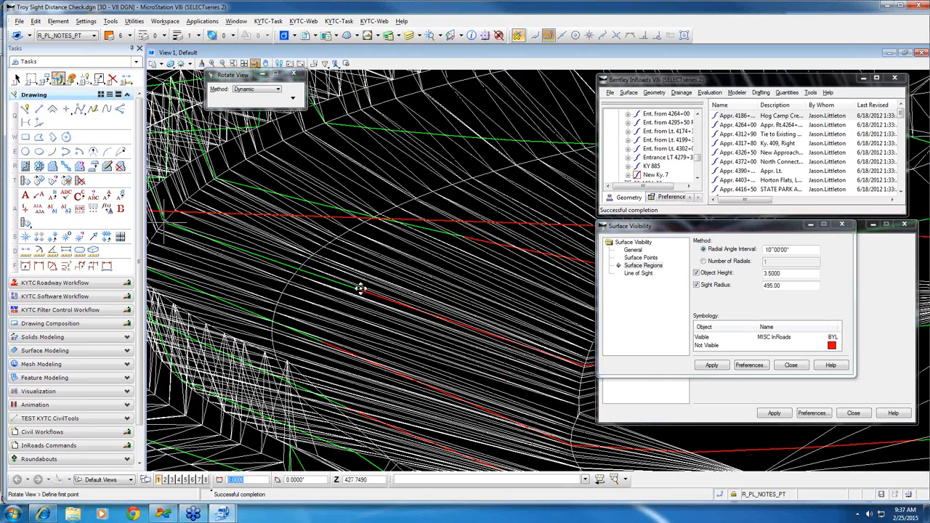
{"action": "left_click", "coordinate": [358, 288]}
Return to the top view to review the sight lines around the eye position, and close Surface Visibility
{"action": "left_click", "coordinate": [265, 89]}
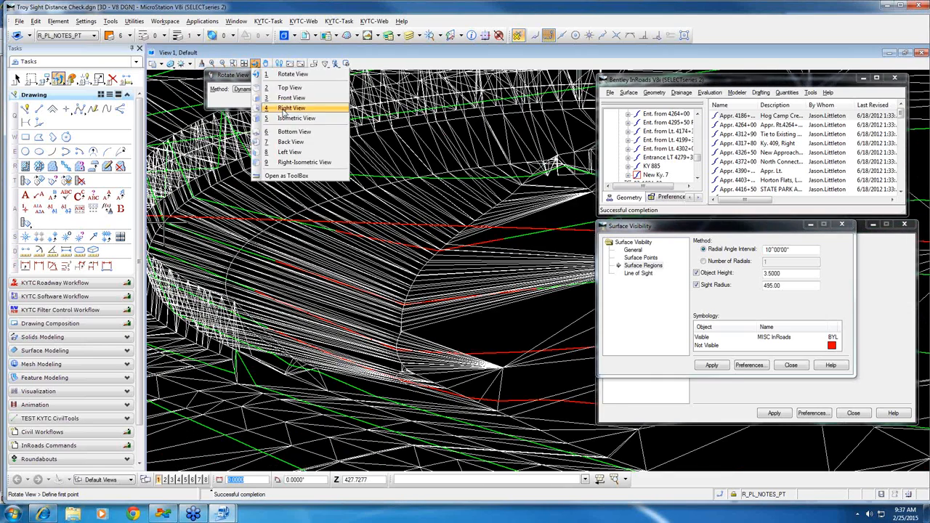
{"action": "left_click", "coordinate": [269, 107]}
{"action": "left_click", "coordinate": [291, 118]}
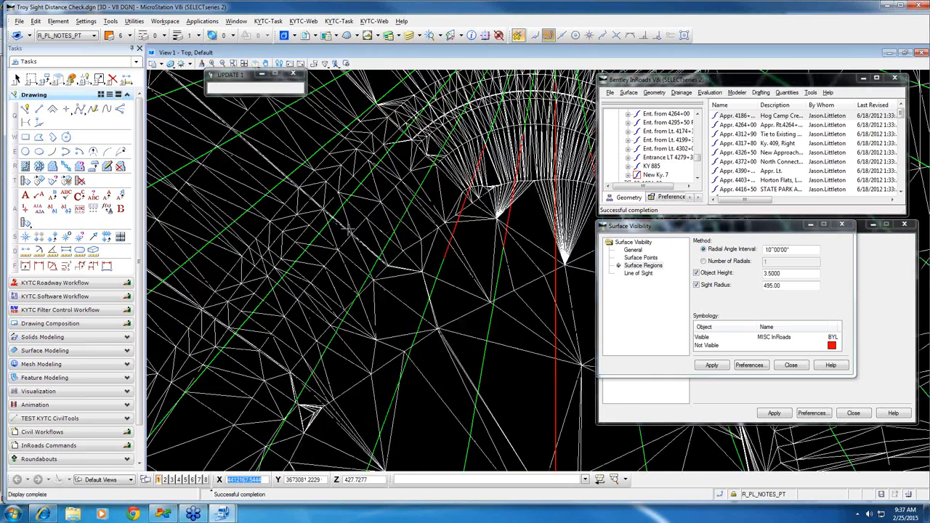
{"action": "scroll", "coordinate": [349, 210], "scroll_direction": "down", "scroll_amount": 2}
{"action": "middle_click_drag", "start_coordinate": [485, 232], "coordinate": [486, 240]}
{"action": "scroll", "coordinate": [385, 348], "scroll_direction": "down", "scroll_amount": 2}
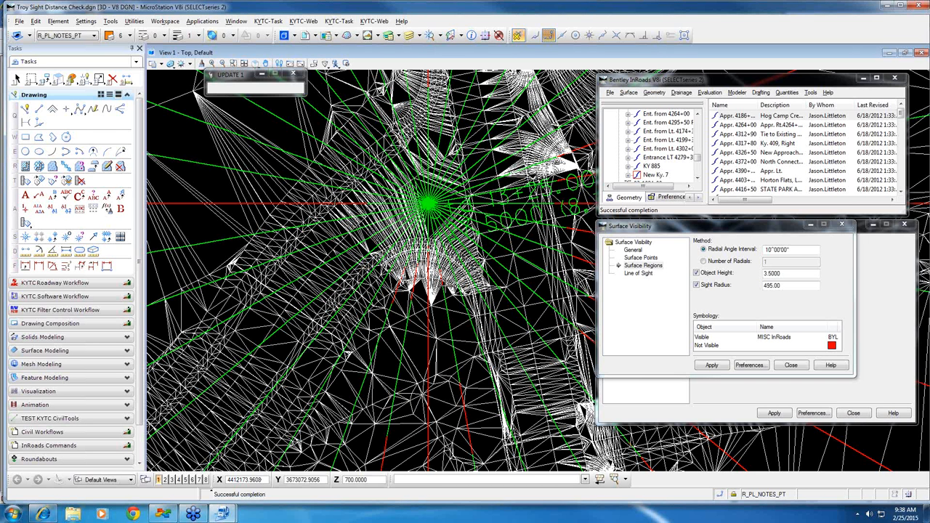
{"action": "left_click", "coordinate": [791, 364]}
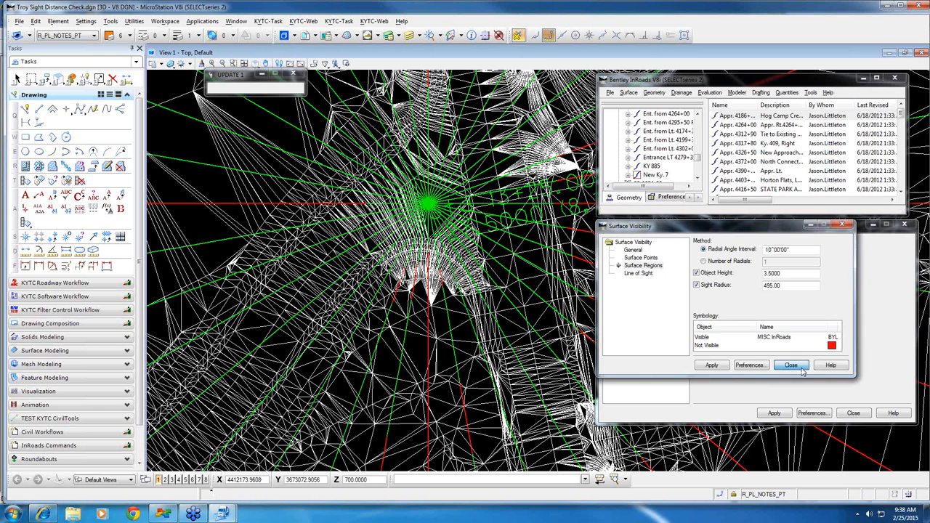
Open Roadway Visibility, review its general settings and the eye and object positions, and close it without applying
{"action": "left_click", "coordinate": [701, 95]}
{"action": "mouse_move", "coordinate": [740, 96]}
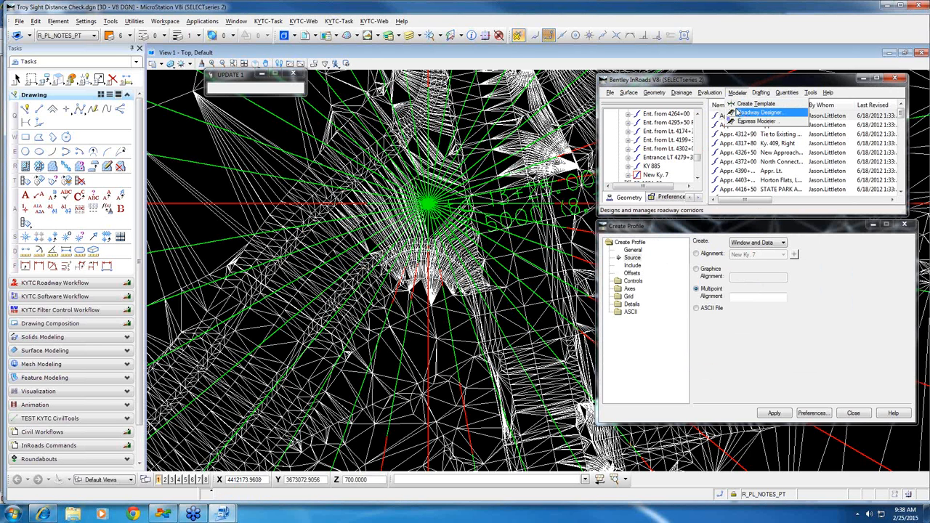
{"action": "mouse_move", "coordinate": [710, 93]}
{"action": "mouse_move", "coordinate": [746, 160]}
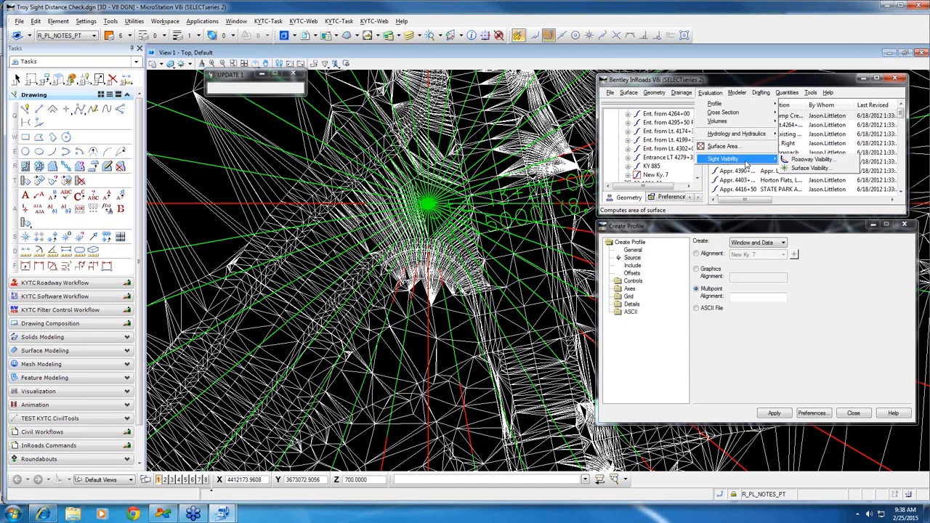
{"action": "left_click", "coordinate": [804, 165]}
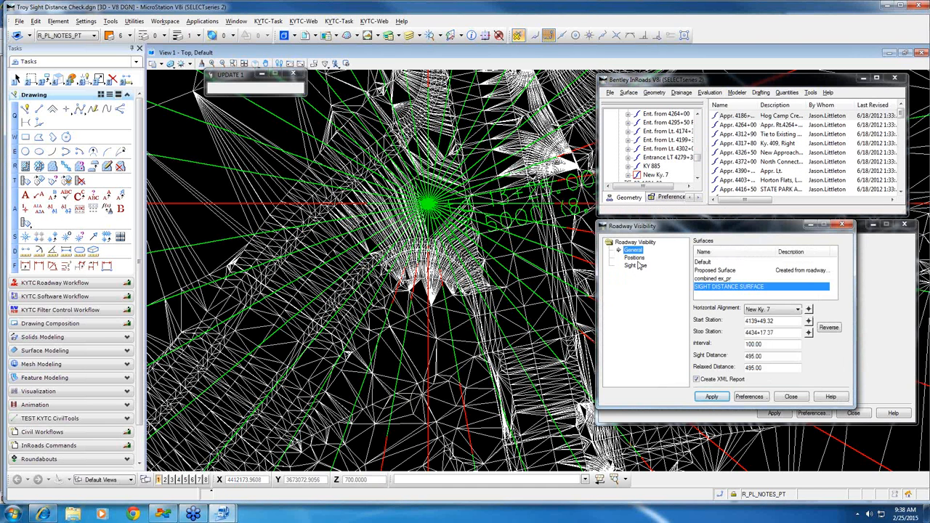
{"action": "left_click_drag", "start_coordinate": [651, 229], "coordinate": [565, 191]}
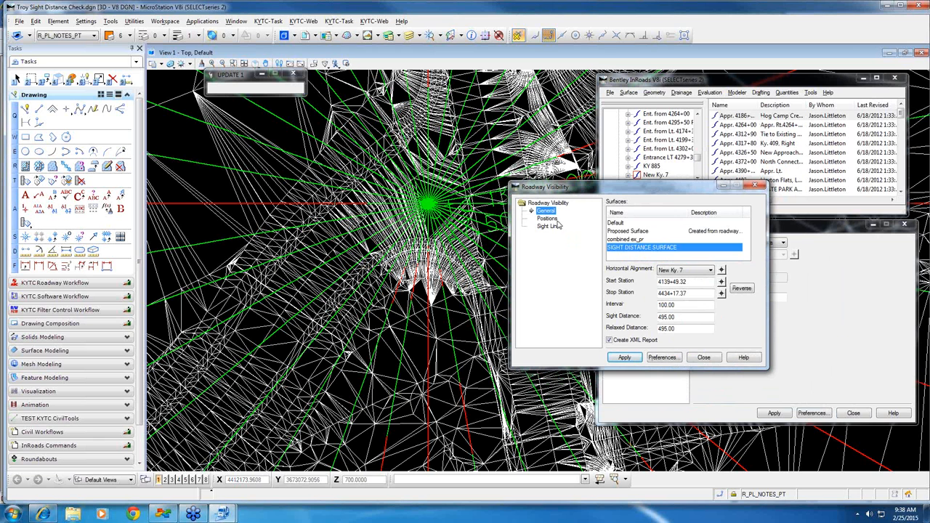
{"action": "left_click", "coordinate": [548, 219]}
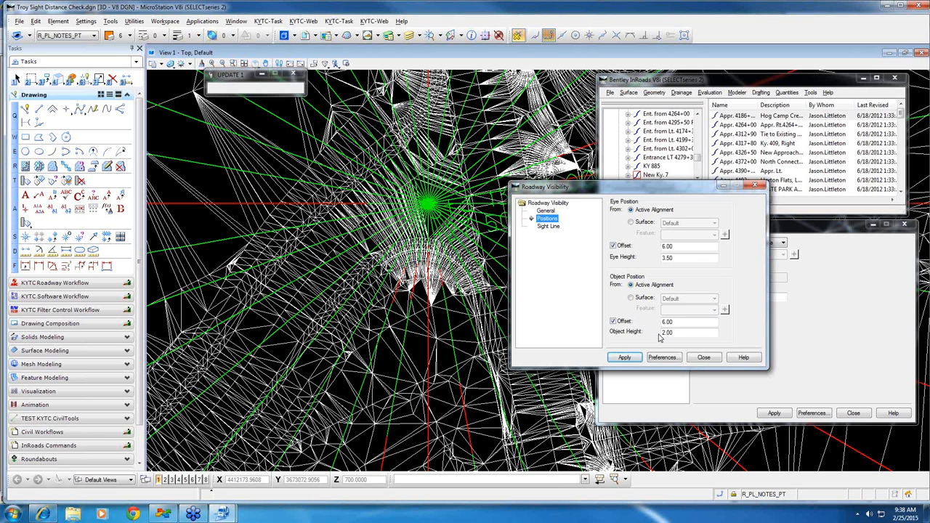
{"action": "left_click", "coordinate": [702, 357]}
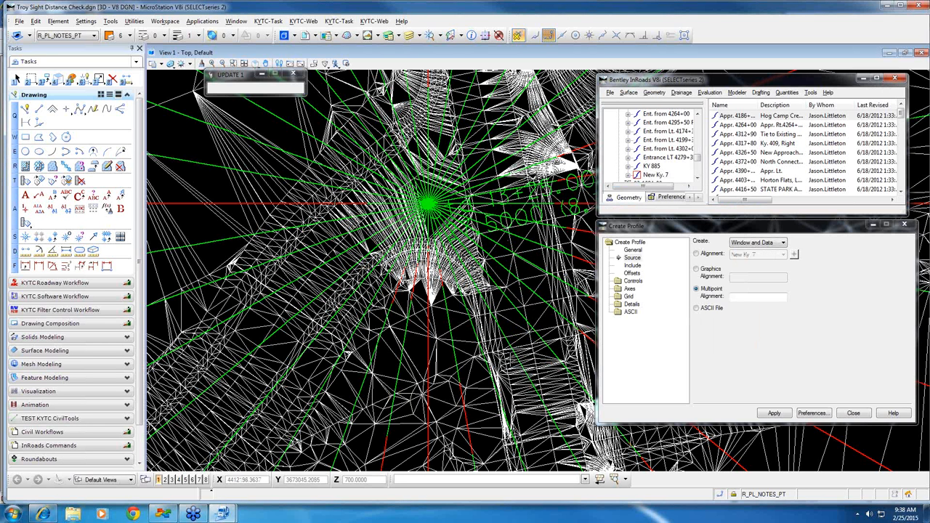